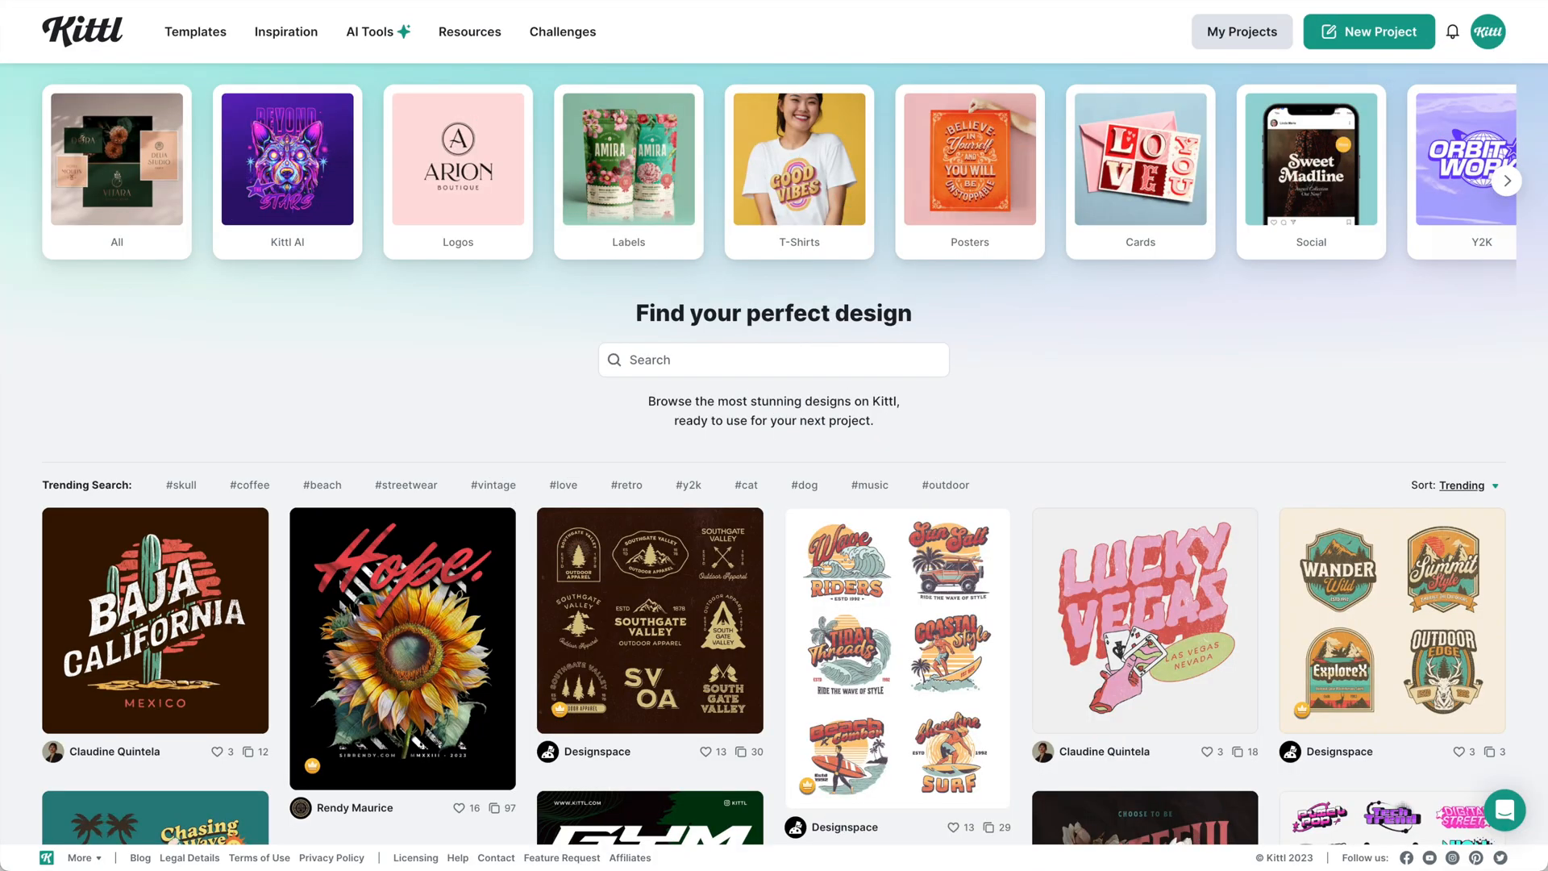
- Browse the wedding card templates for design inspiration
click(1144, 237)
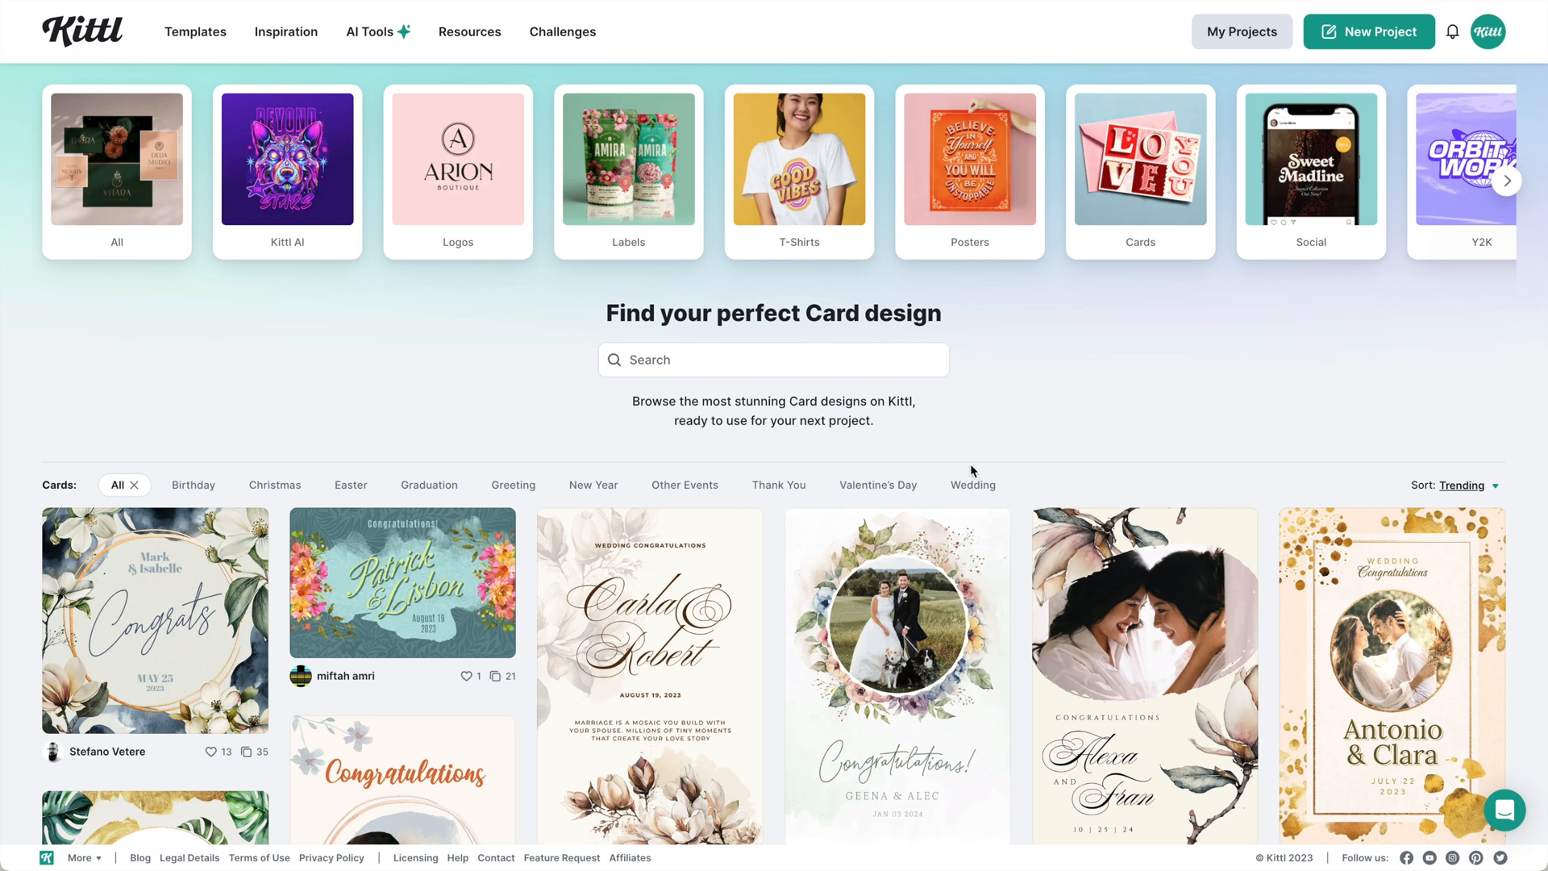
click(970, 487)
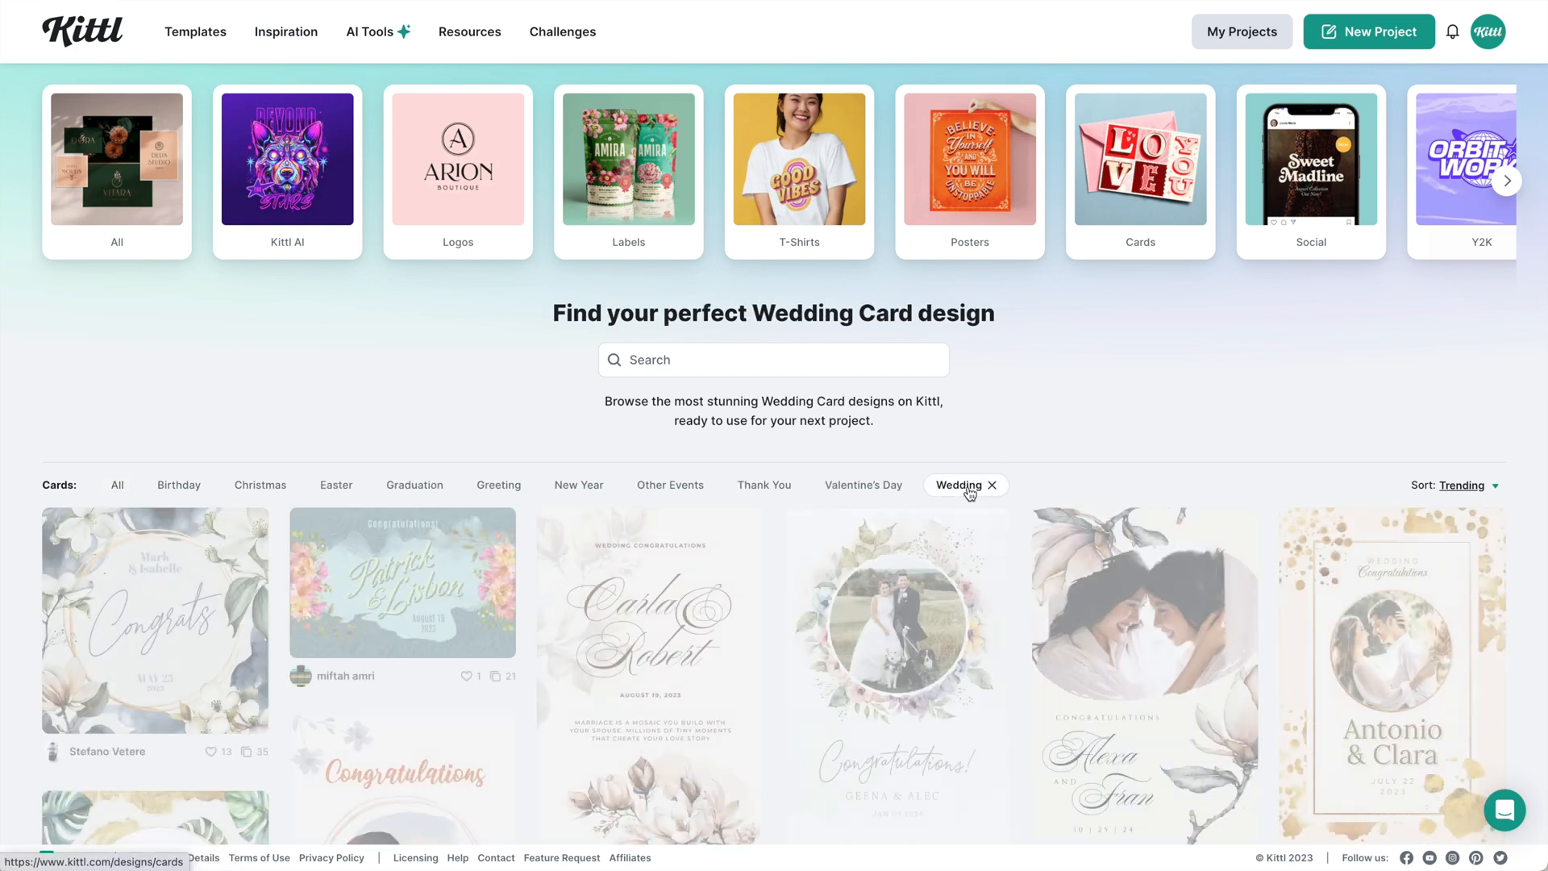
scroll(1143, 350, down, 1)
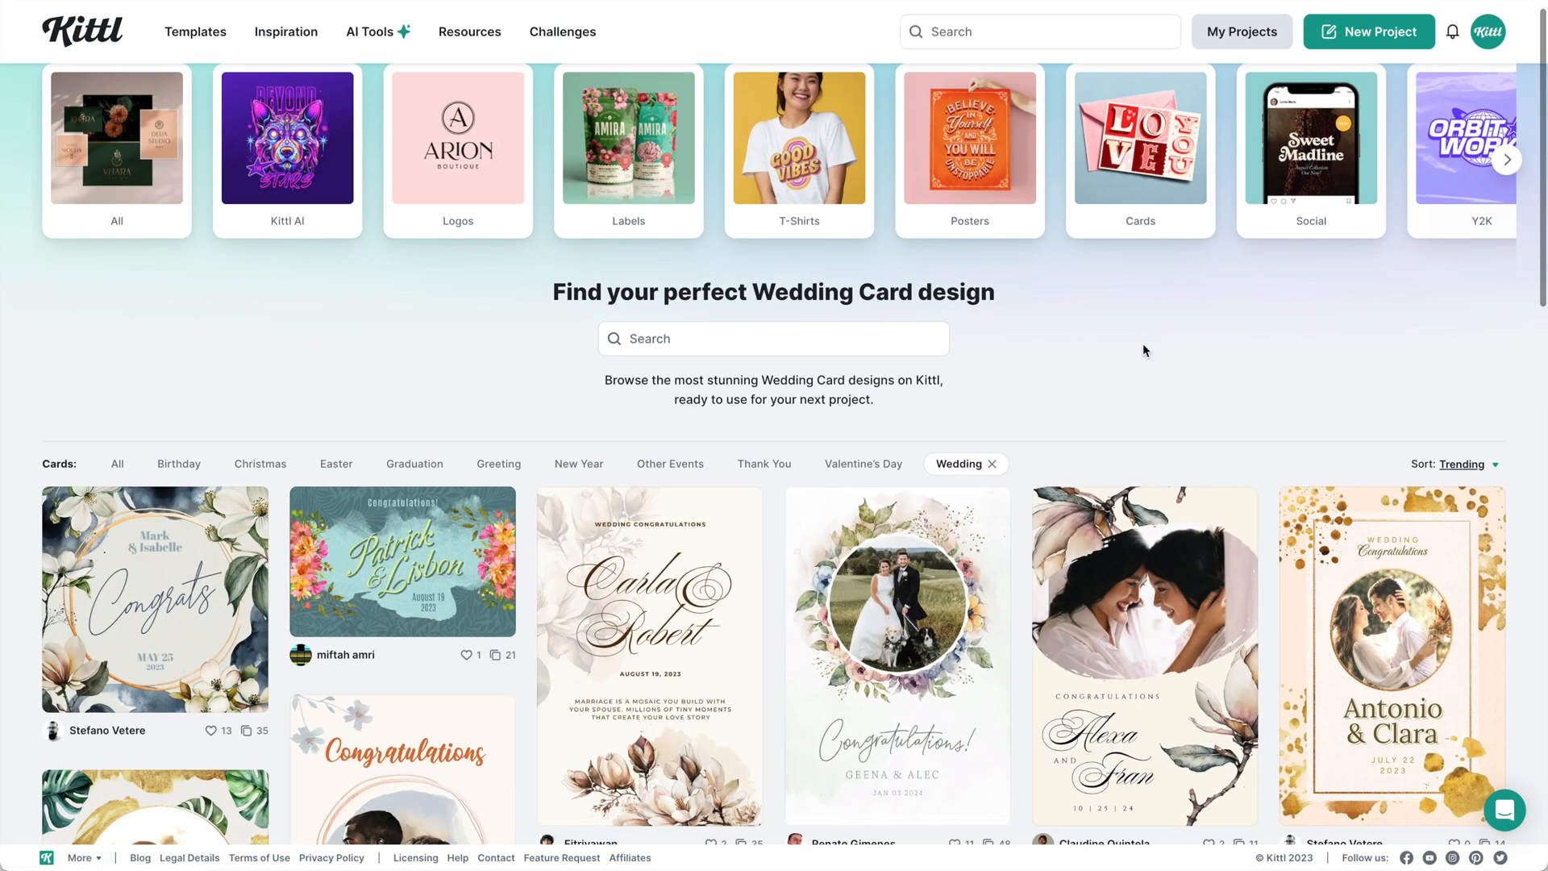
scroll(1143, 350, down, 5)
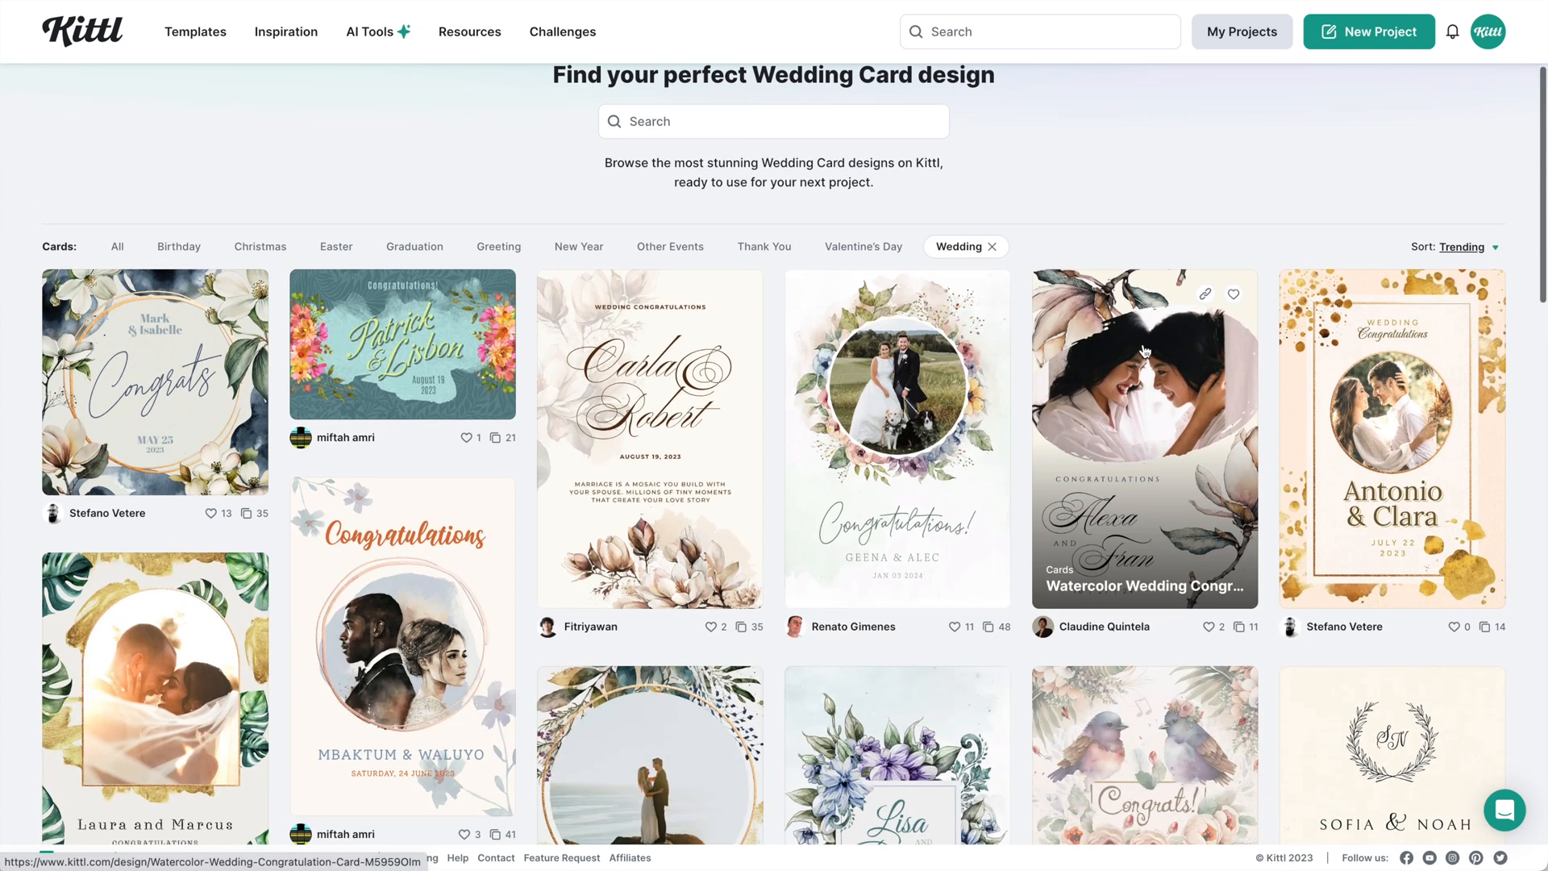
scroll(1143, 350, down, 4)
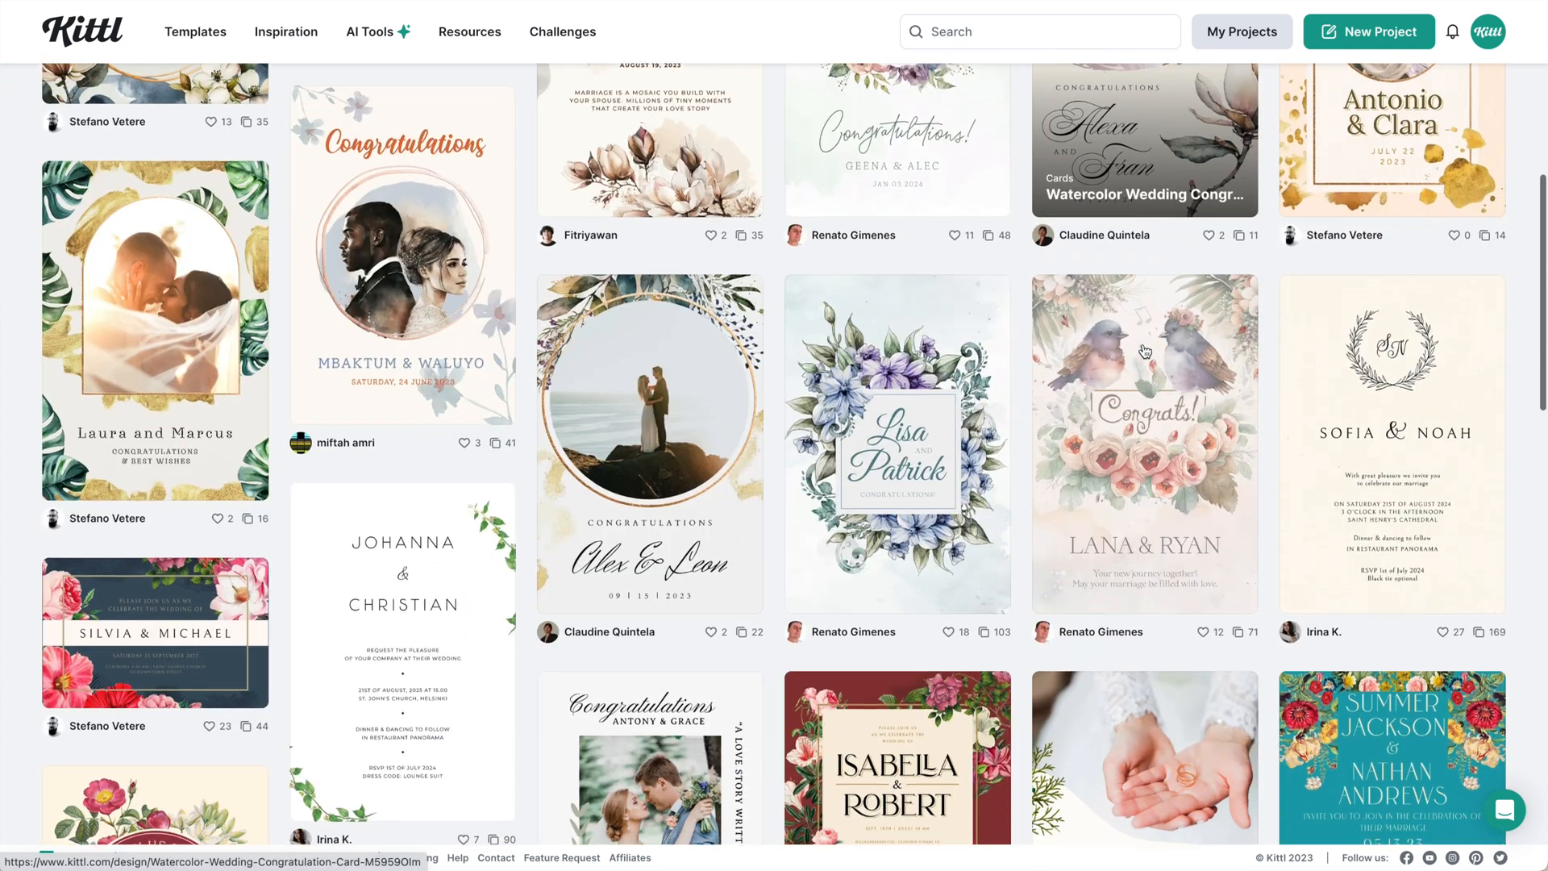
scroll(1144, 350, down, 2)
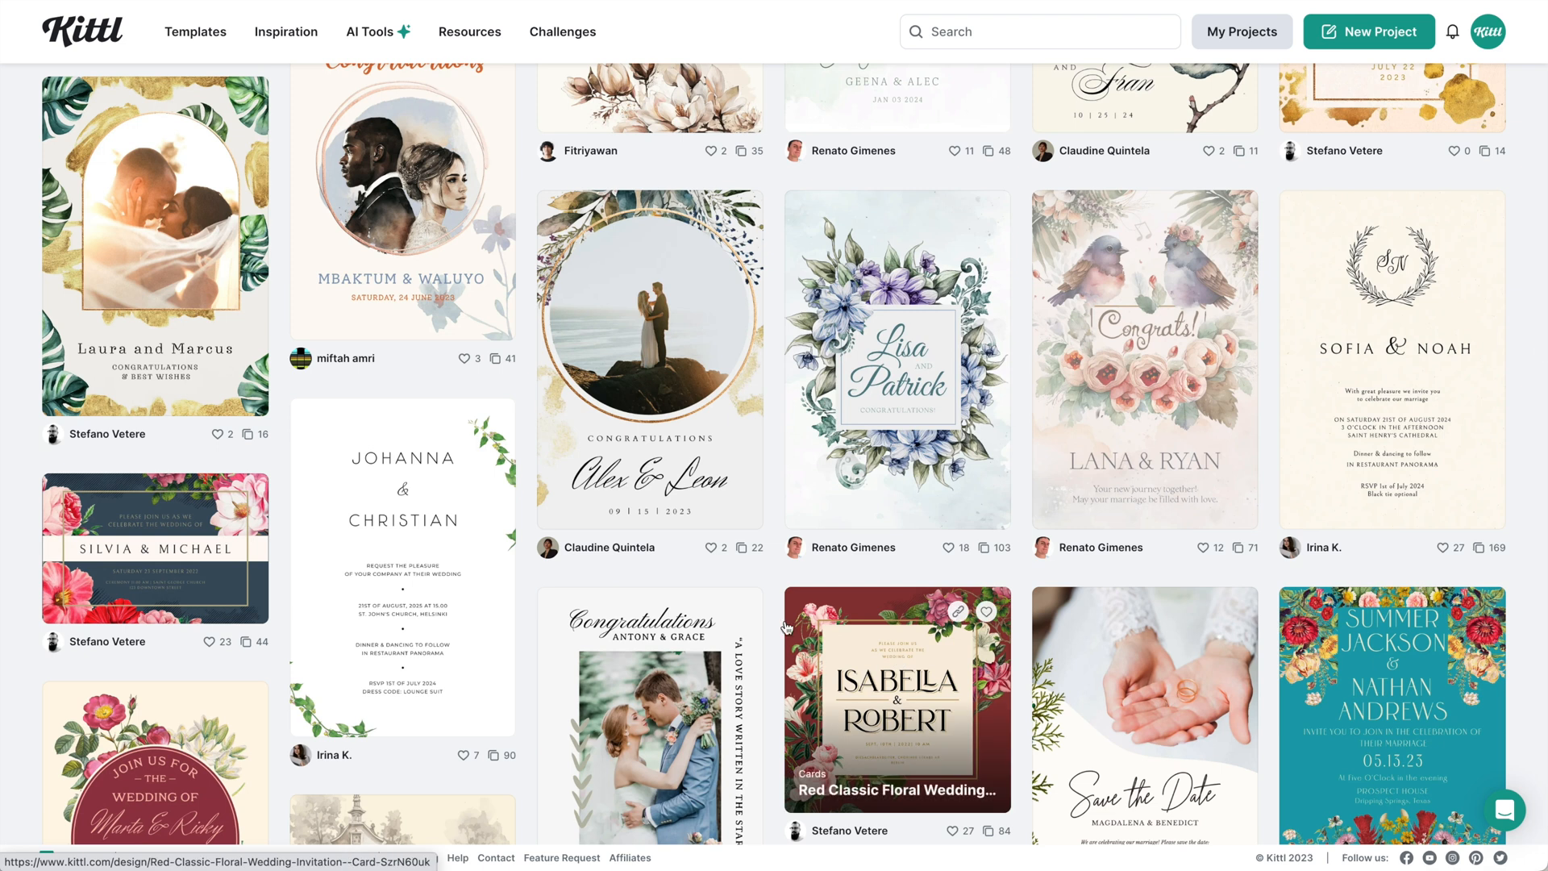
scroll(786, 626, down, 3)
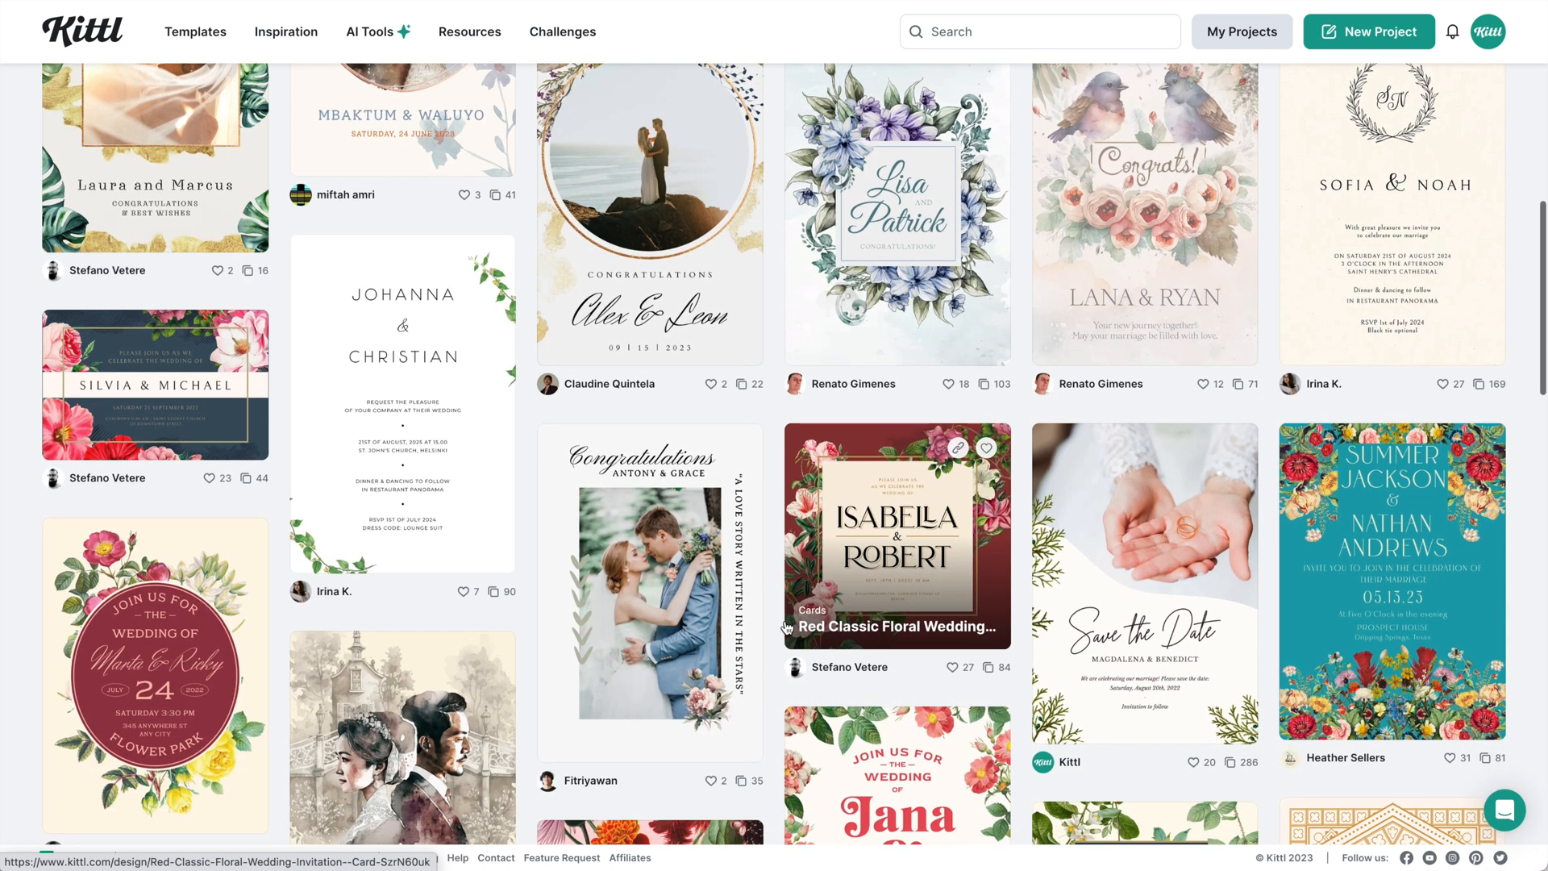
scroll(786, 626, down, 3)
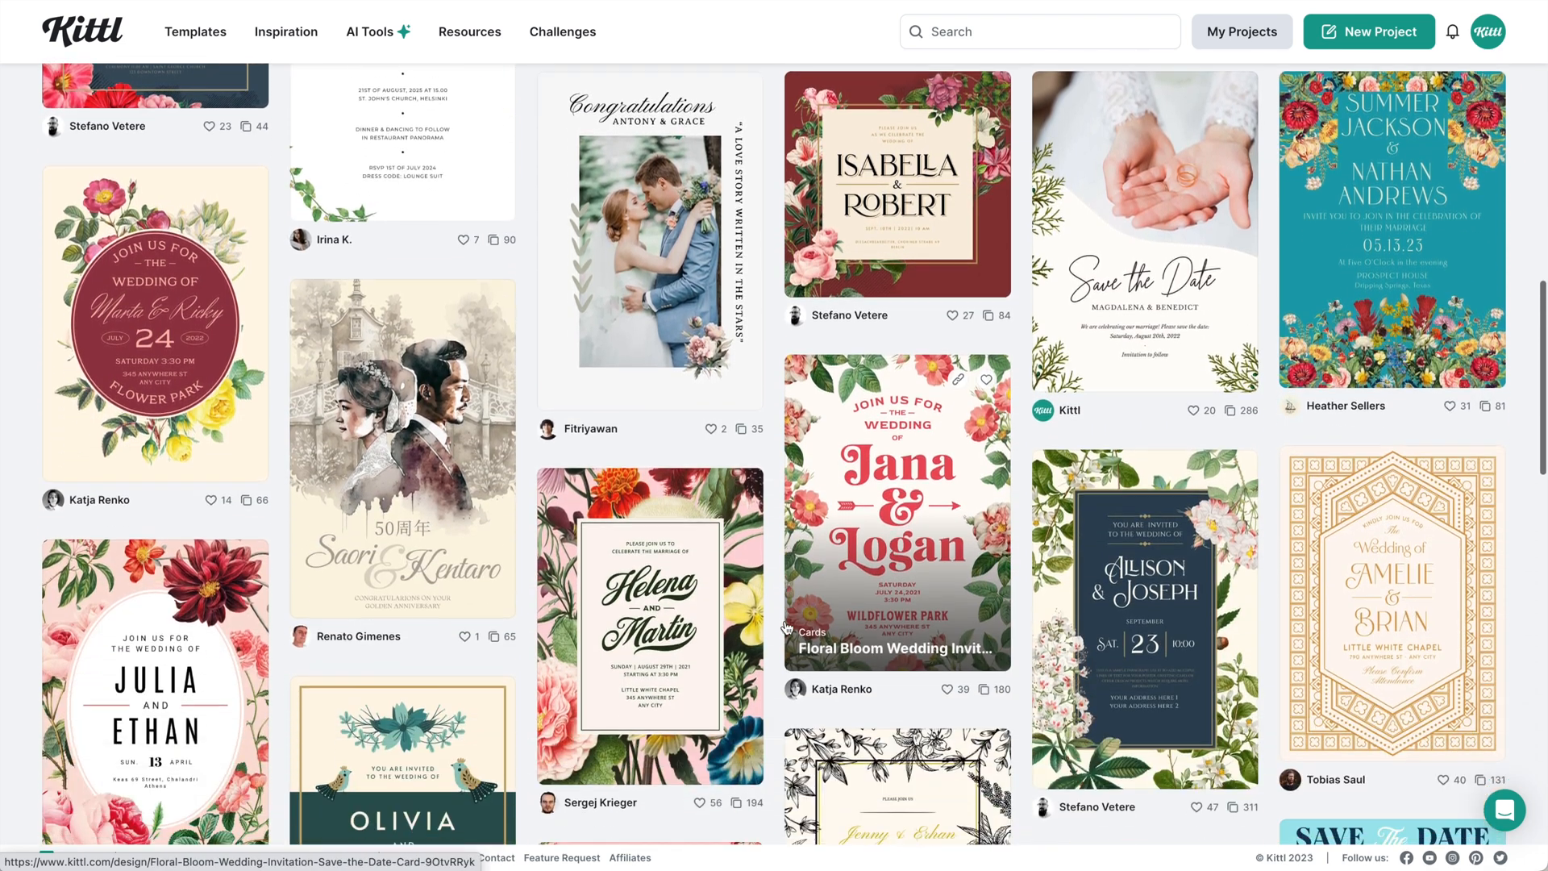
scroll(921, 459, up, 1)
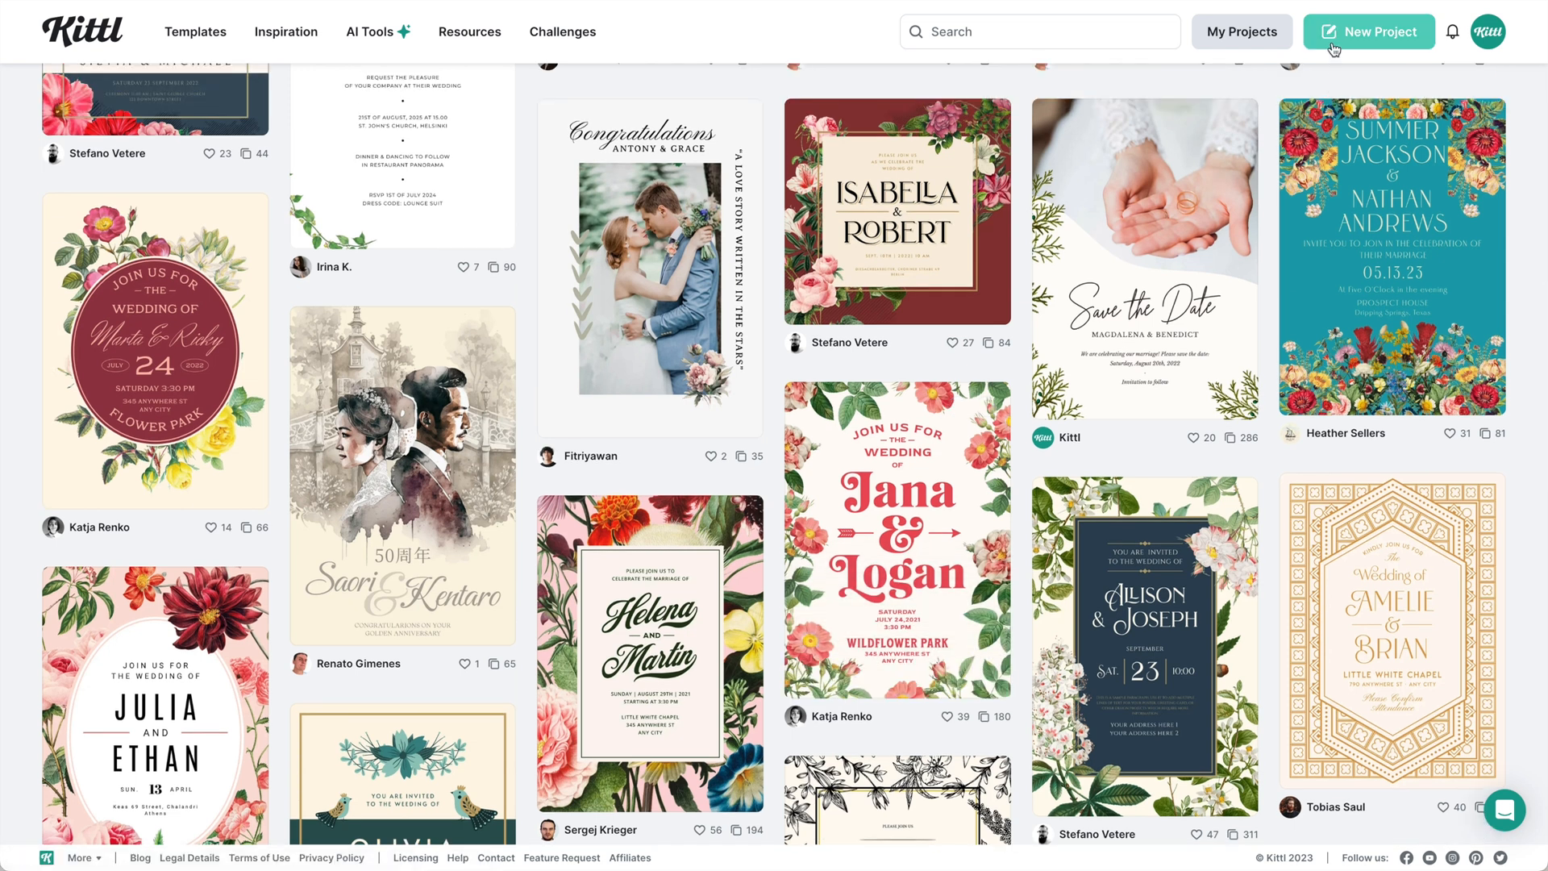
- Create a new project with the 4" x 6" Postcard preset and name it "Bridal Shower Card"
click(1334, 50)
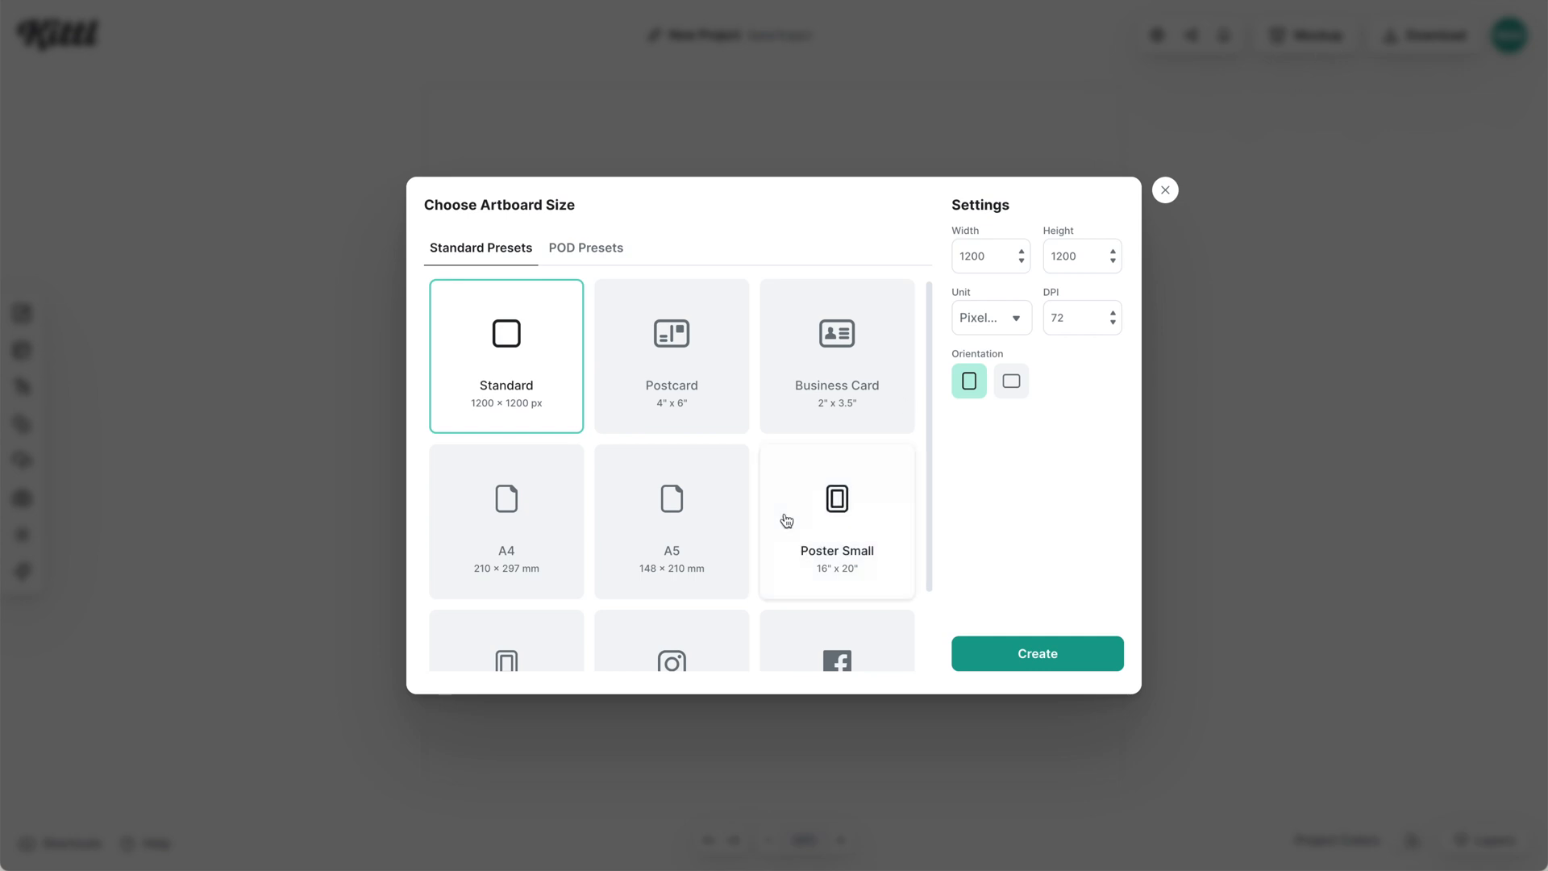
click(696, 408)
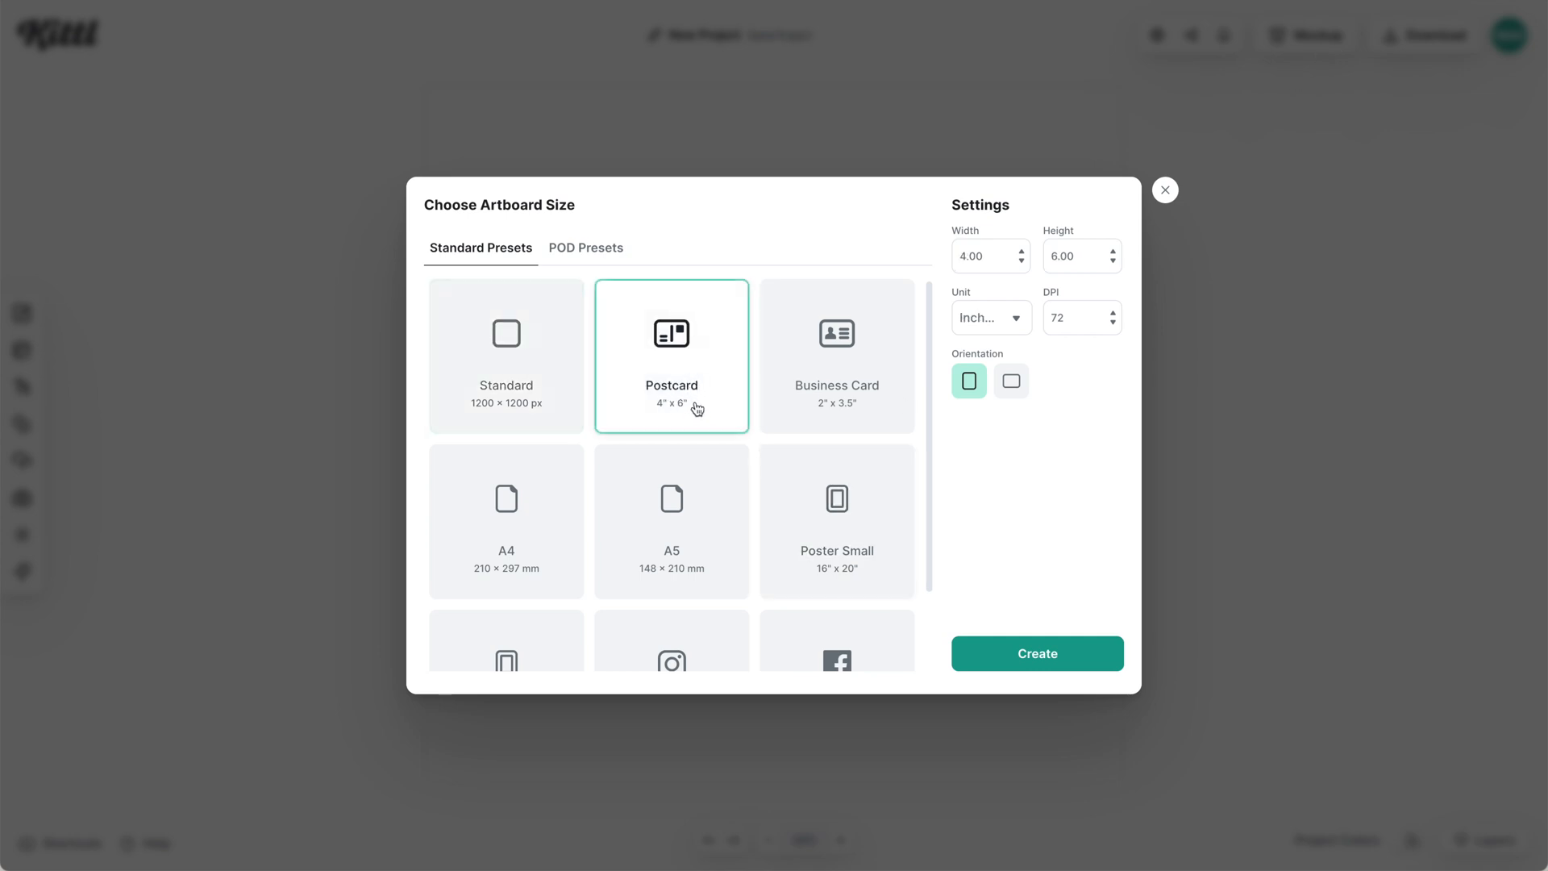
click(1002, 664)
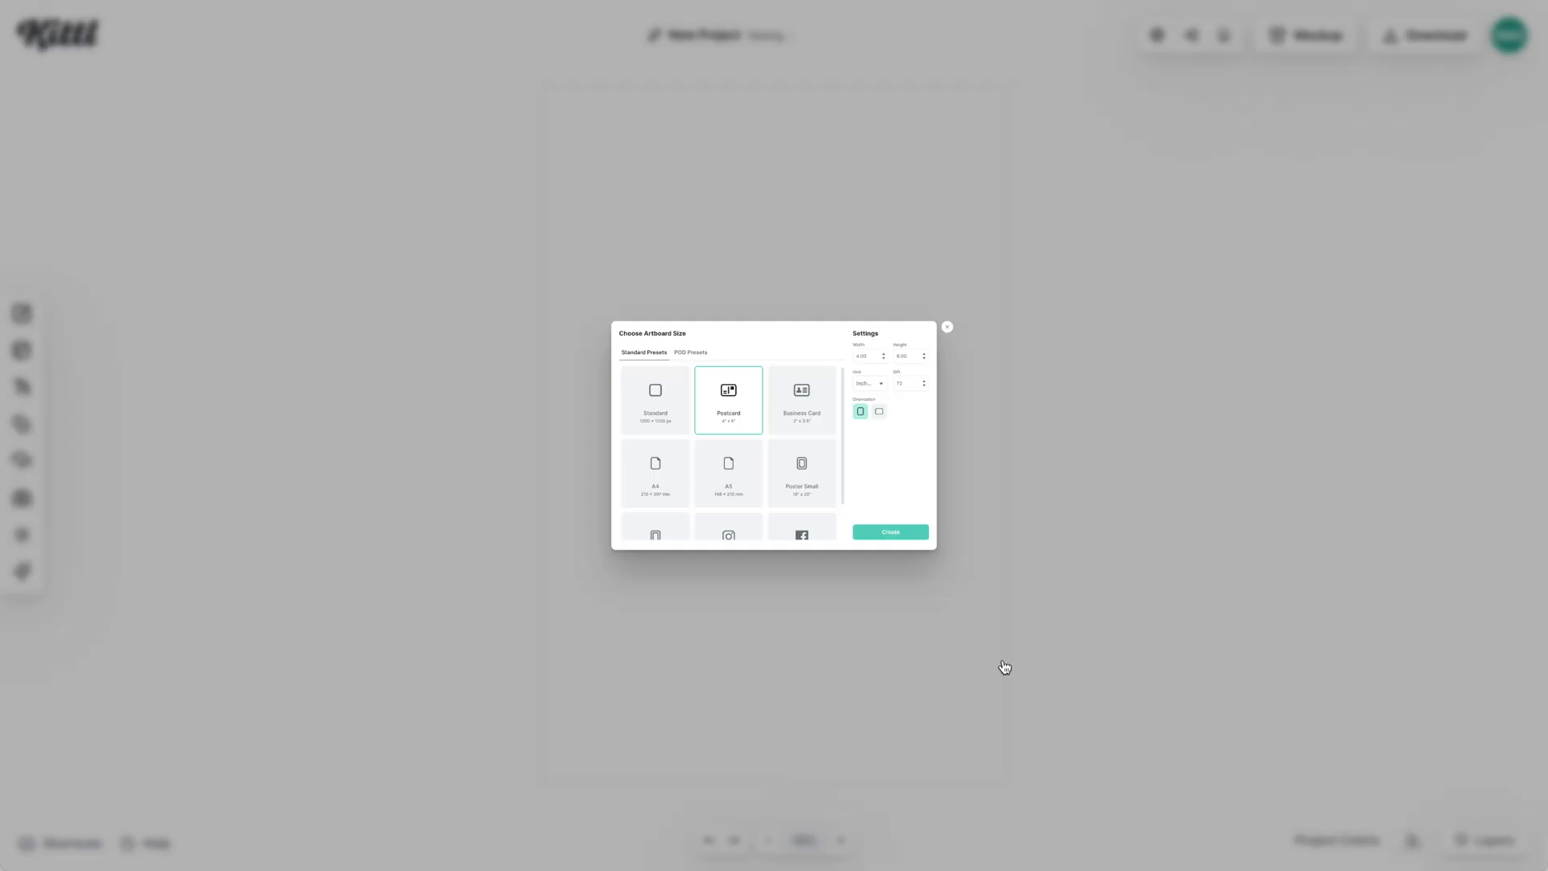
double_click(709, 35)
text(Bridal Shower Card)
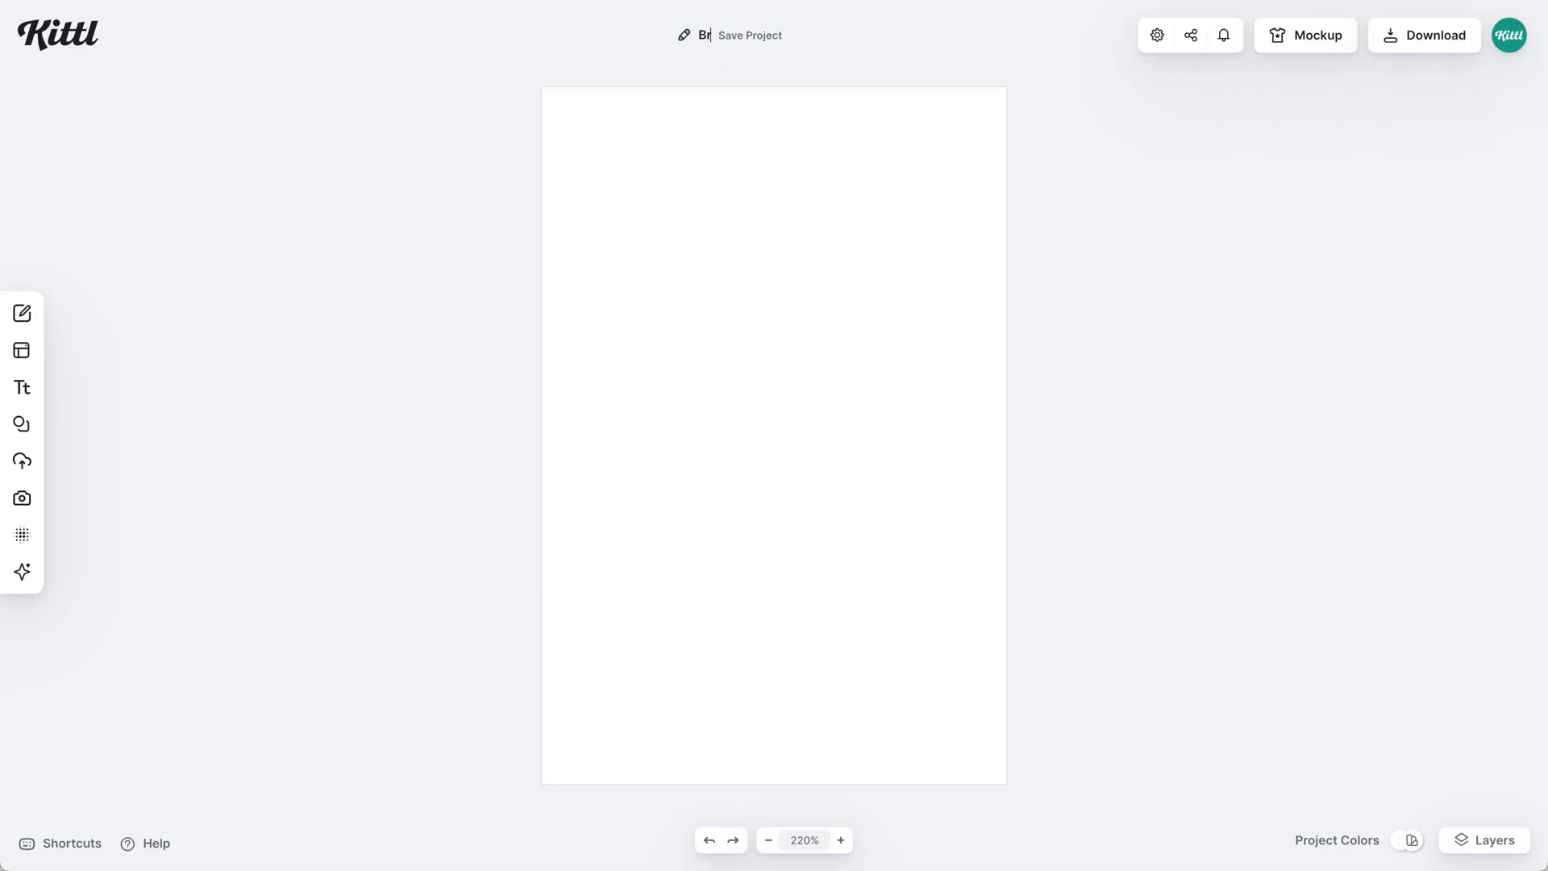
- Select the artboard and open the library of background images
click(753, 189)
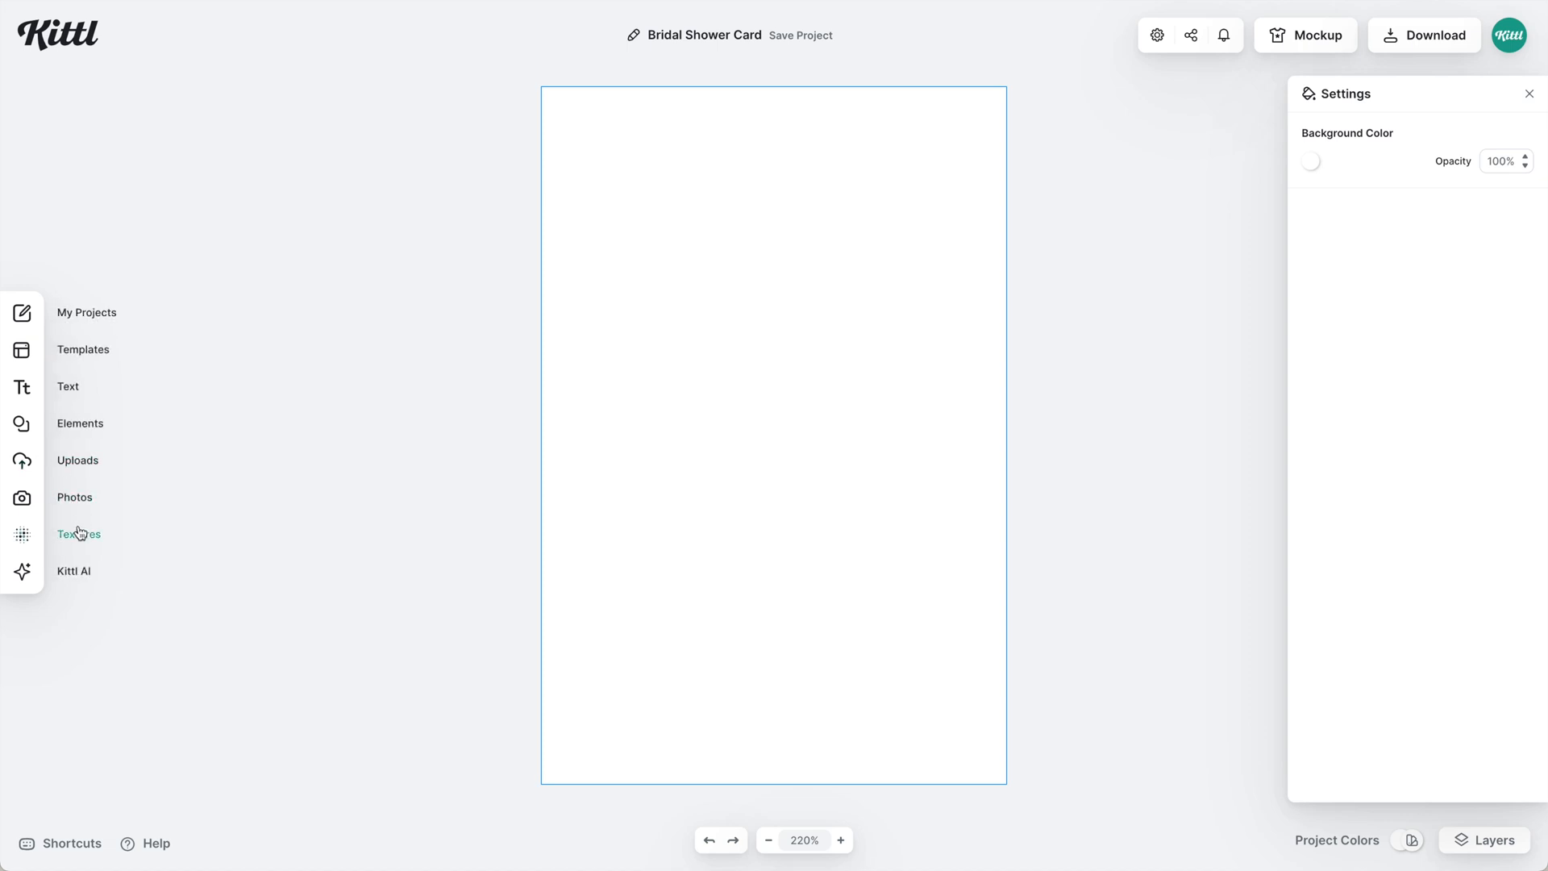
click(80, 537)
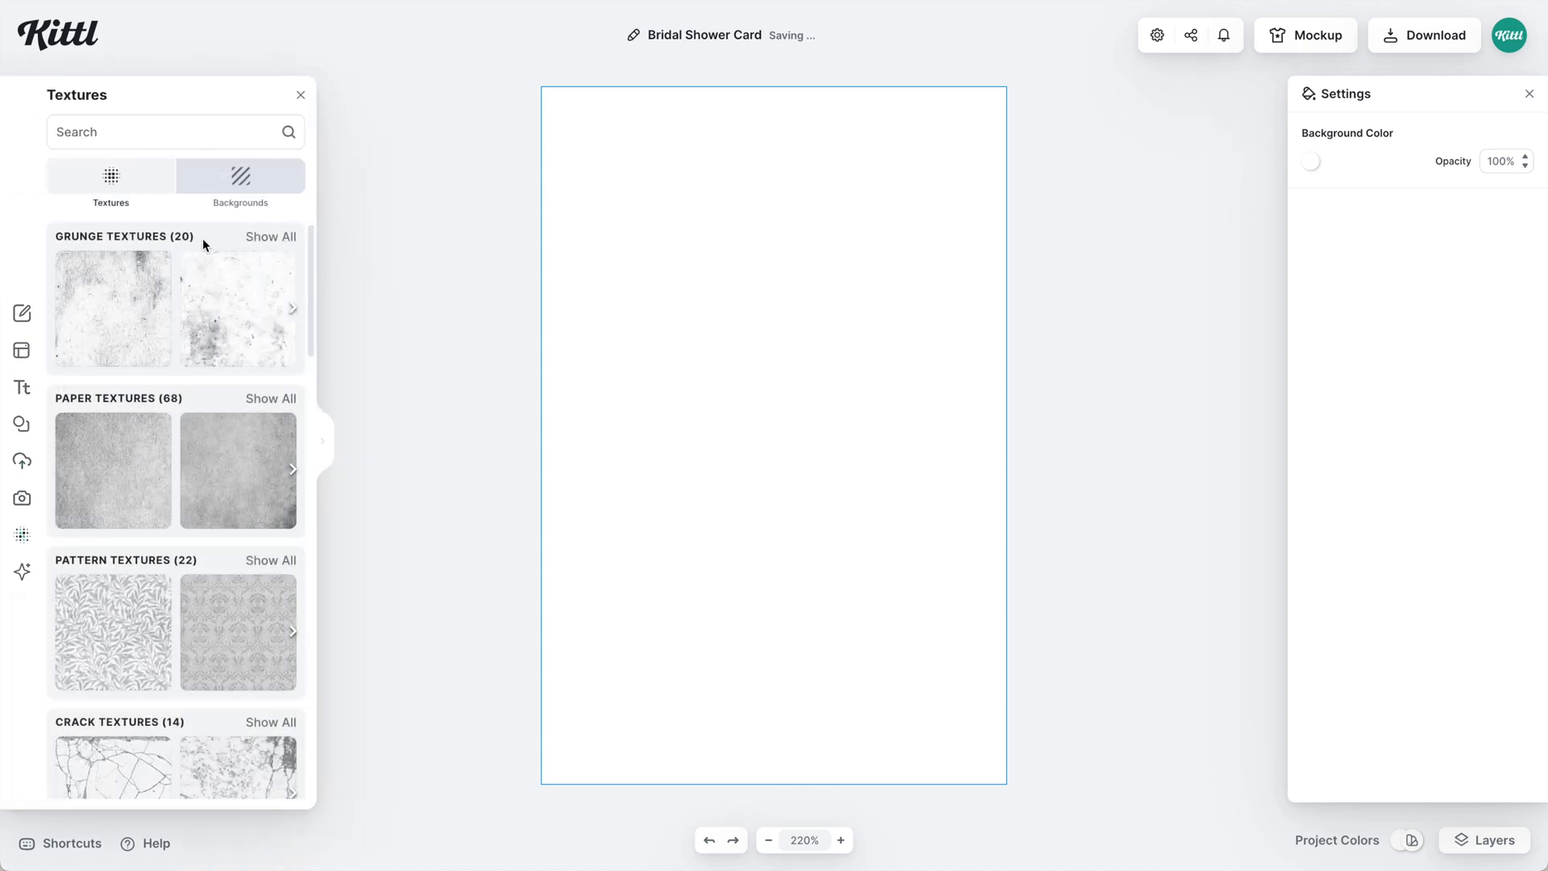
click(242, 179)
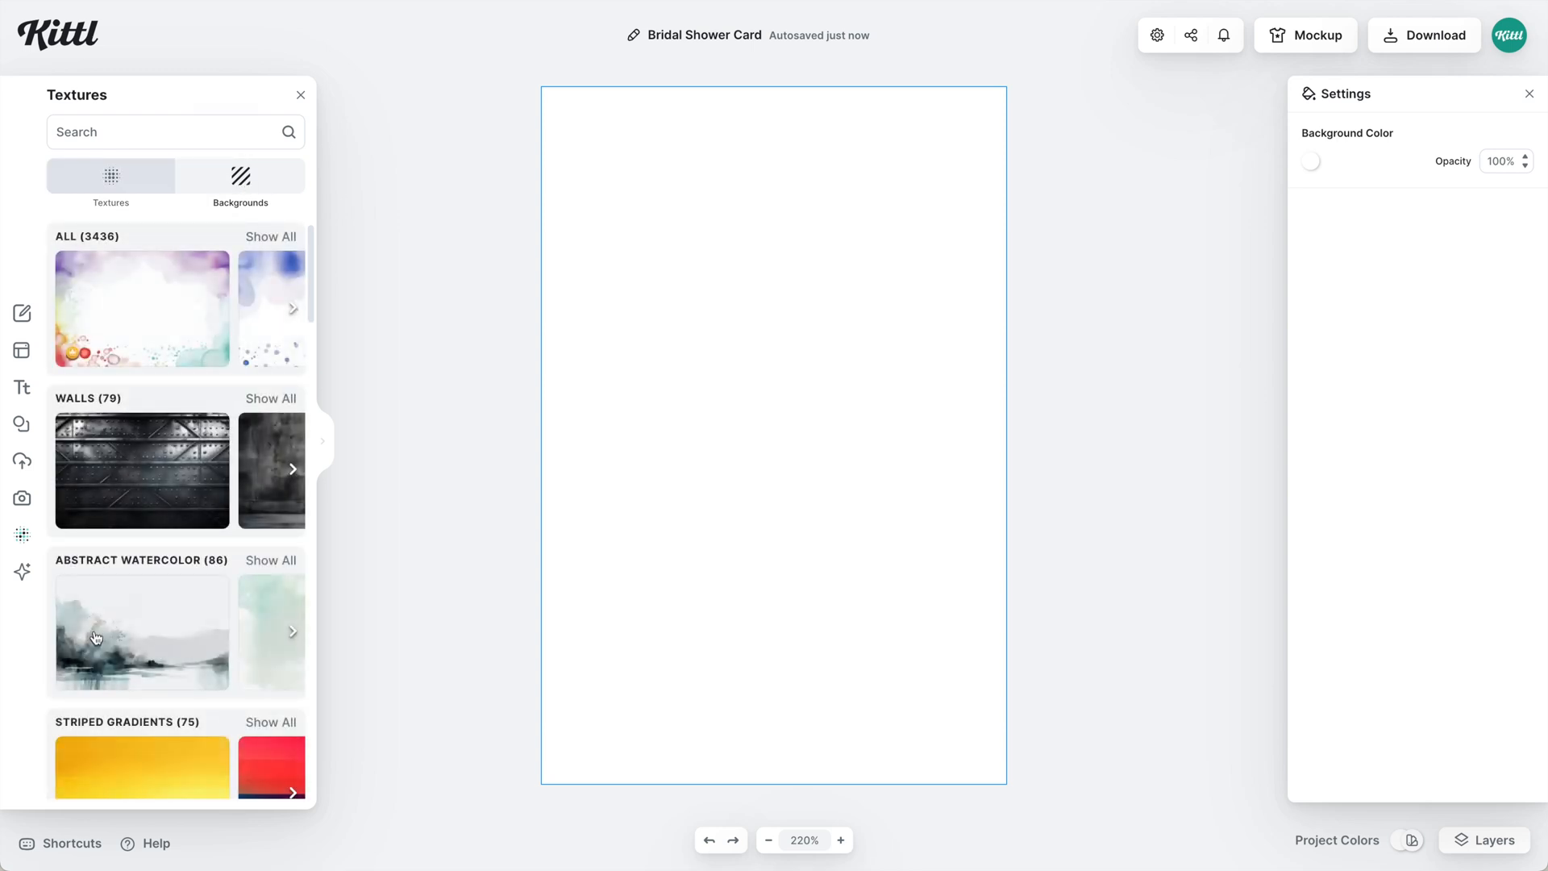
- Try grey and pink abstract watercolors, purple clouds and pastel glitter as the artboard background
scroll(96, 638, down, 1)
click(138, 631)
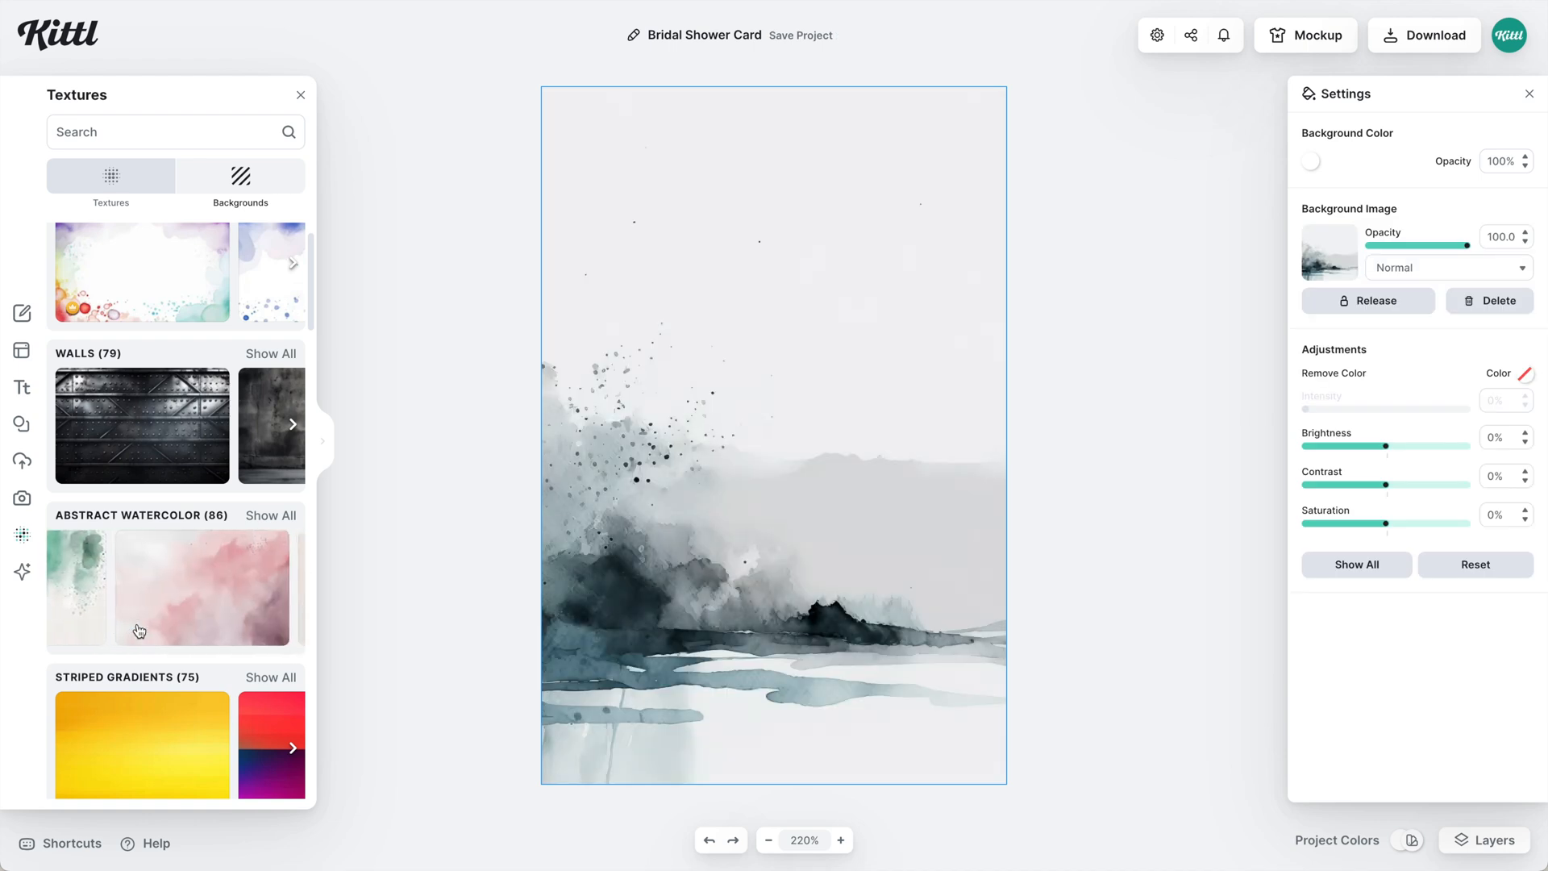
click(144, 630)
scroll(143, 629, down, 5)
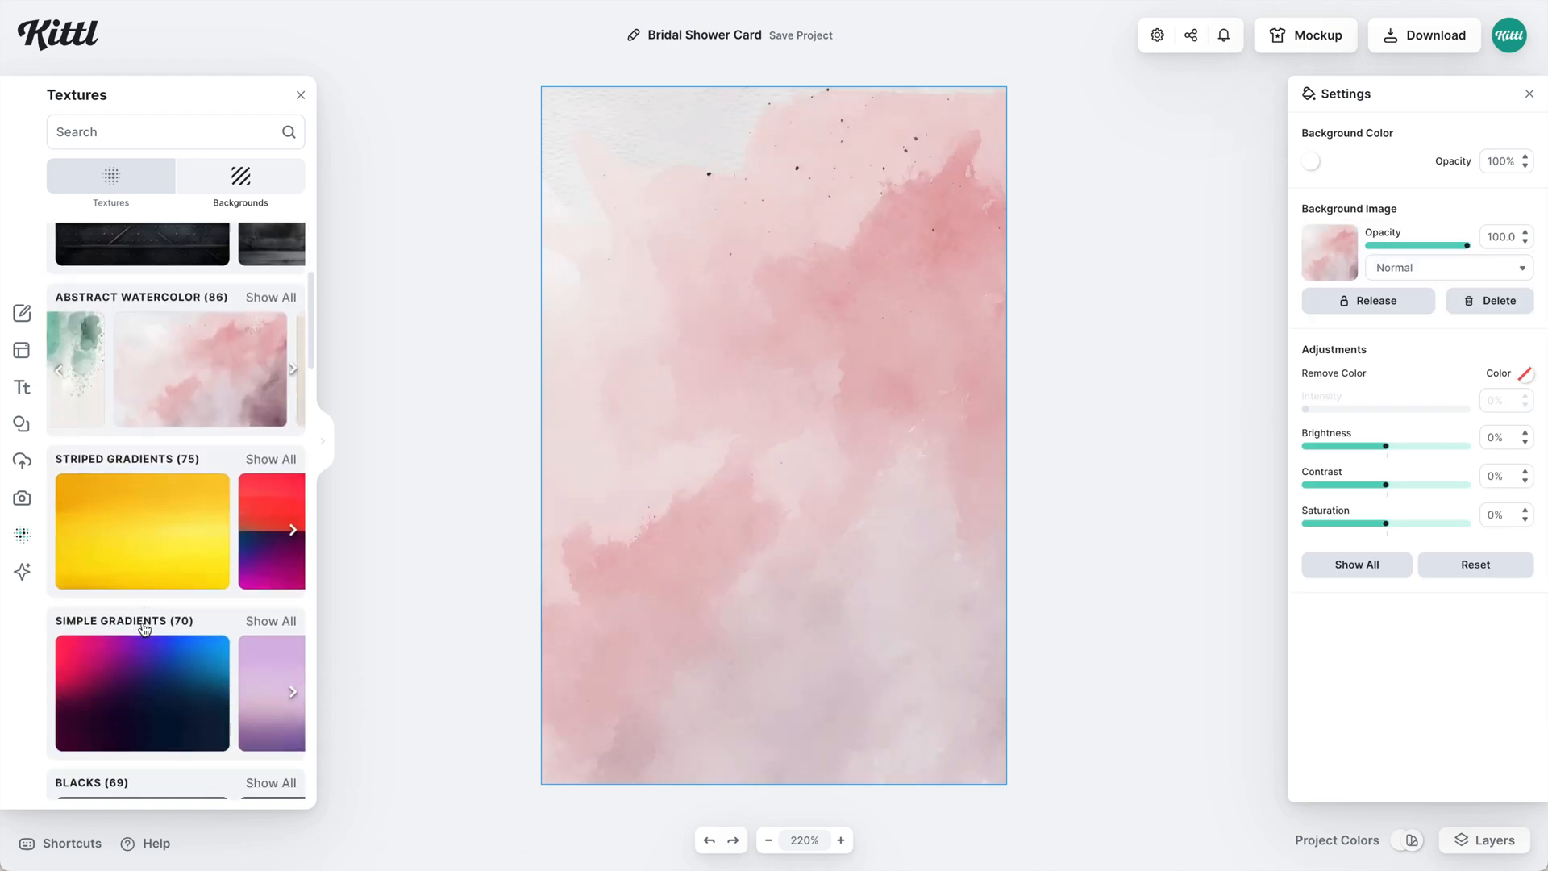
scroll(144, 630, down, 5)
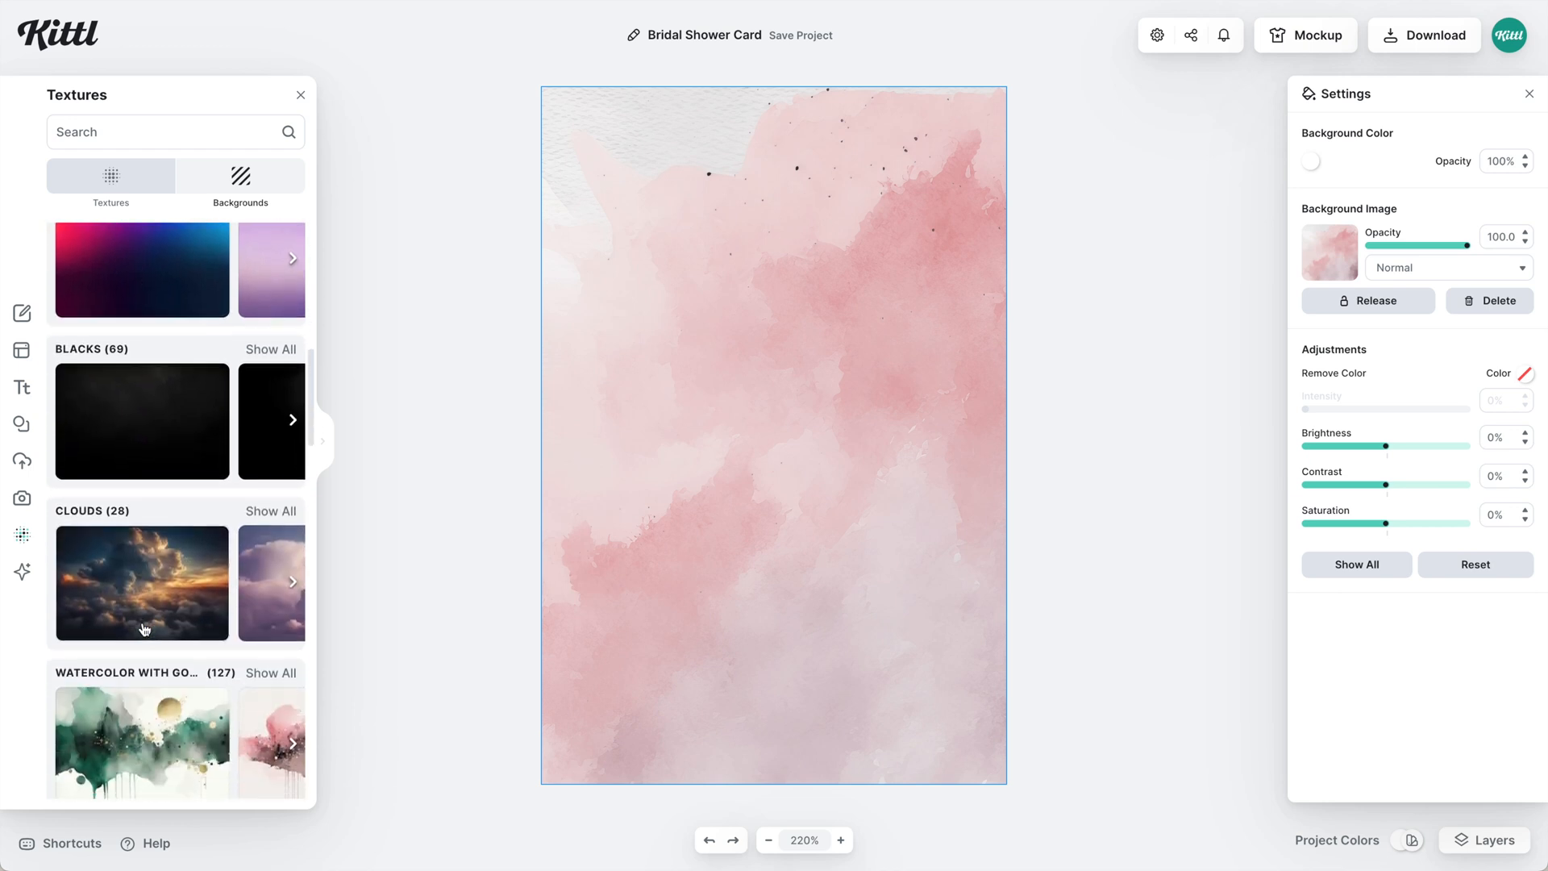
click(256, 574)
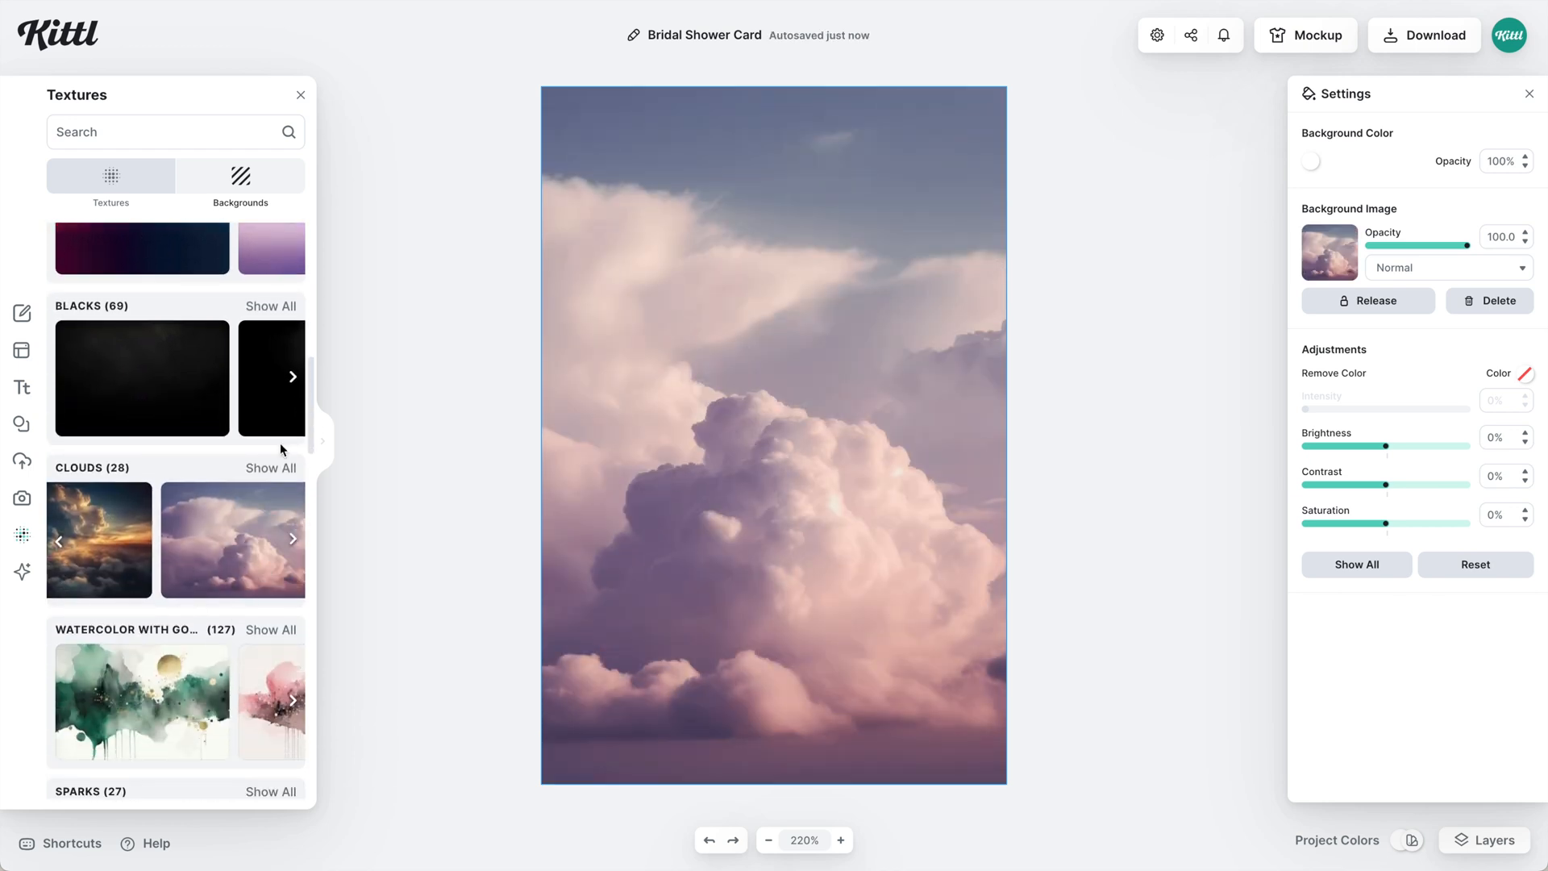
scroll(279, 442, down, 5)
click(162, 593)
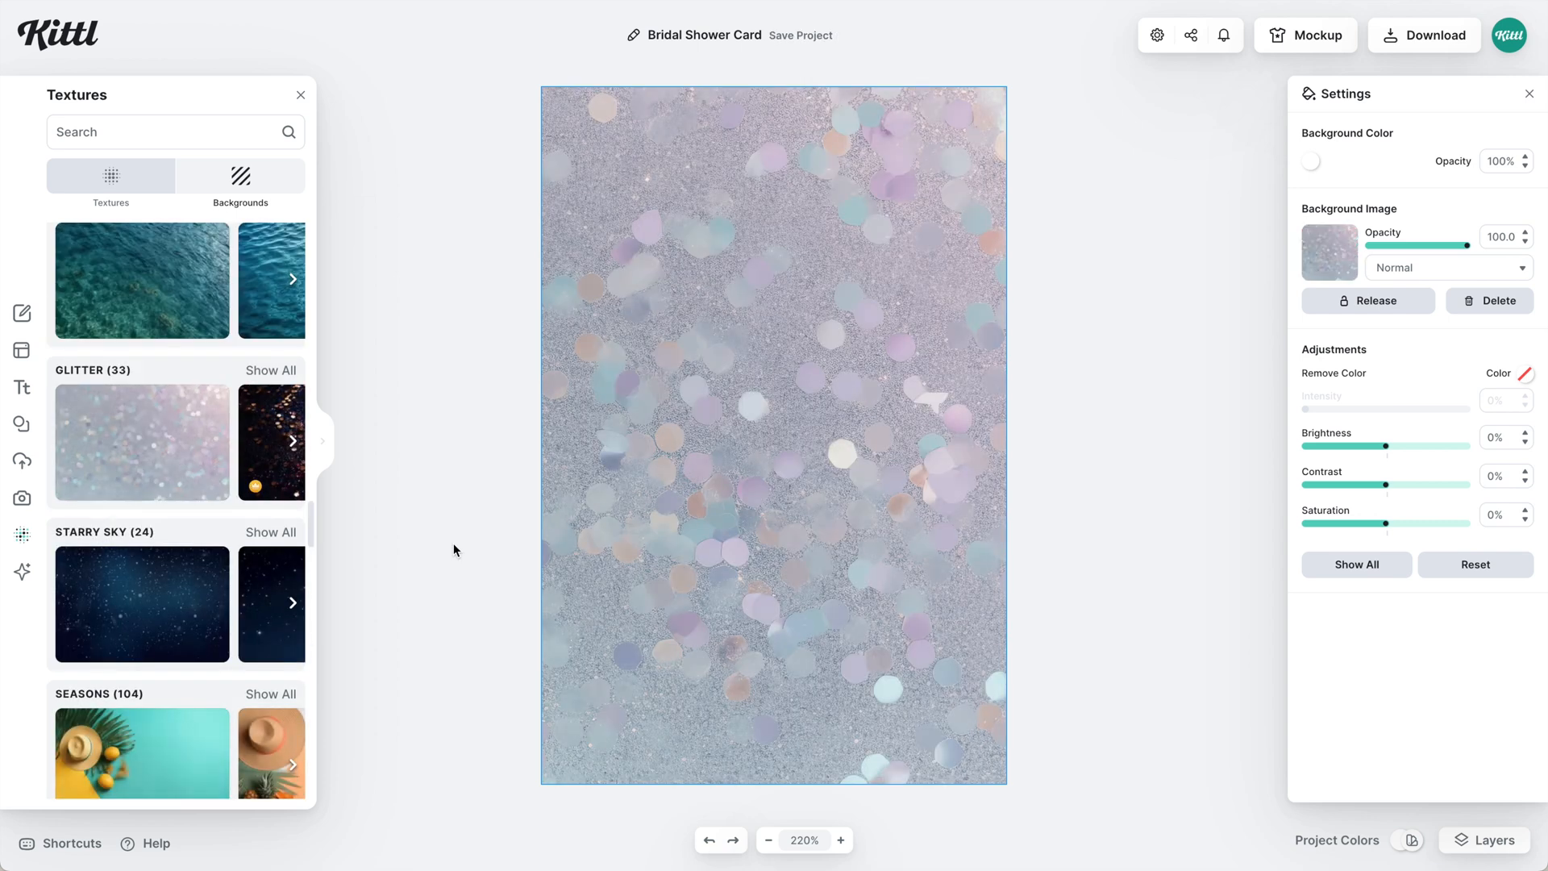
- Try several images from the full Abstract Watercolor collection and keep the lilac-and-blue splattered watercolor as the background
scroll(153, 520, down, 10)
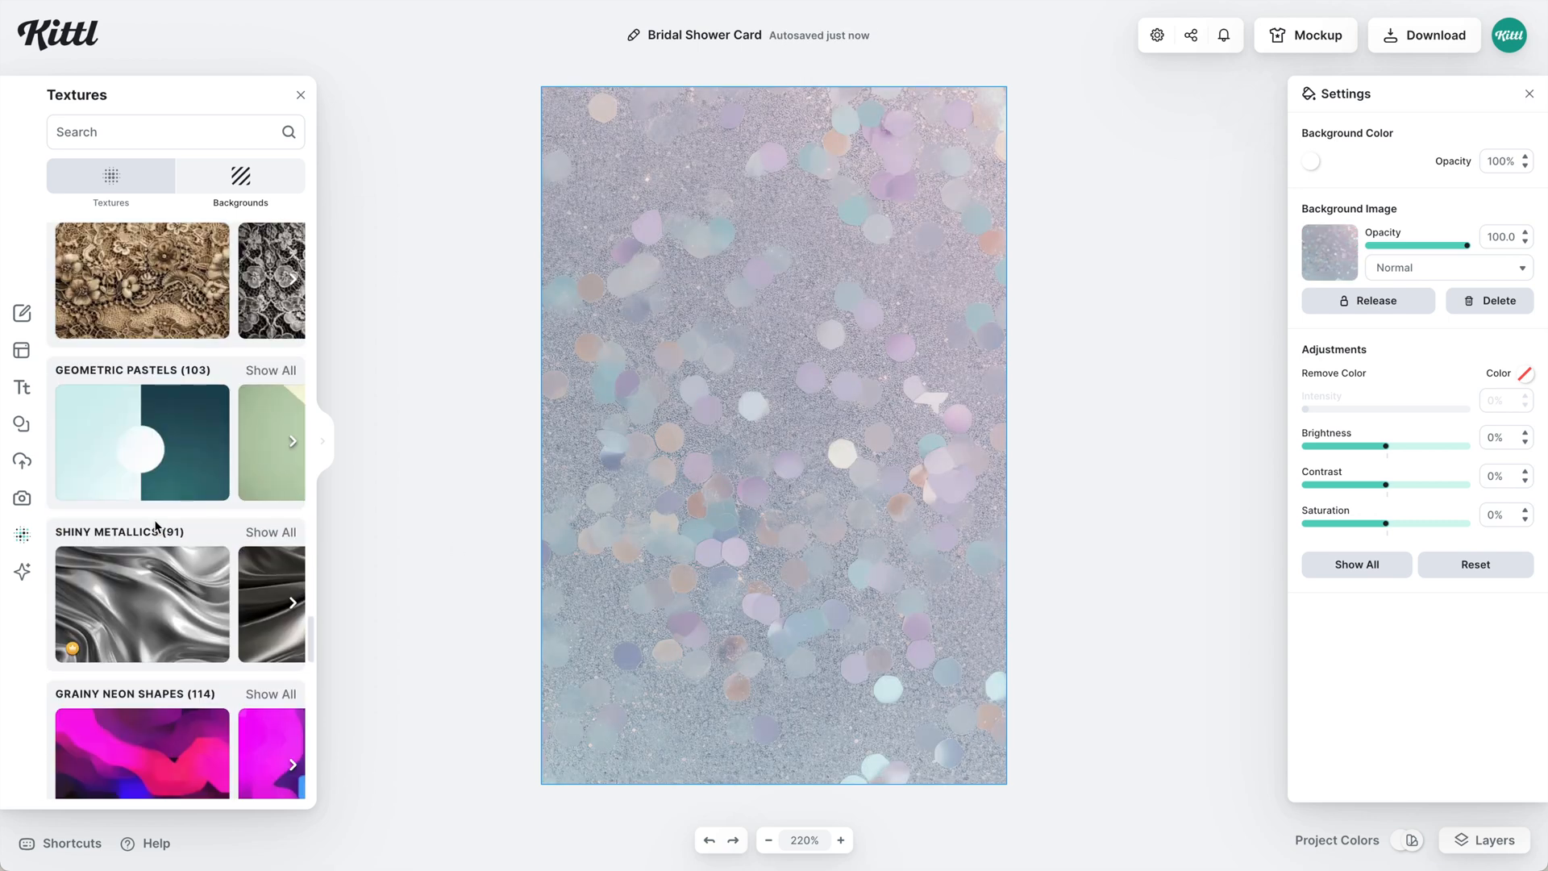
click(280, 569)
click(129, 632)
scroll(129, 564, down, 5)
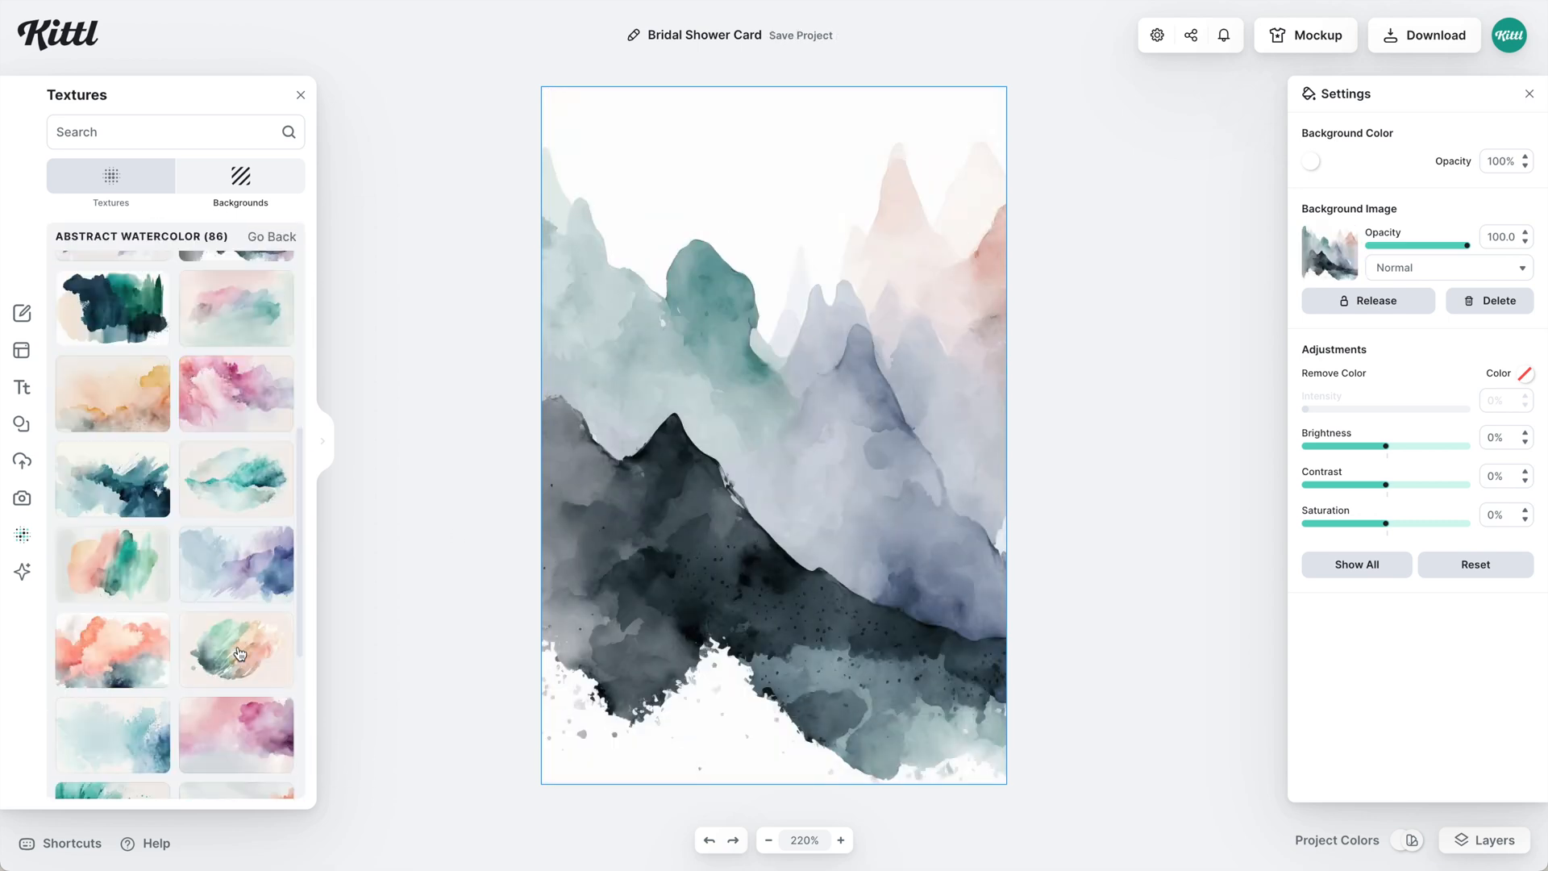
click(223, 726)
scroll(242, 549, down, 10)
click(130, 550)
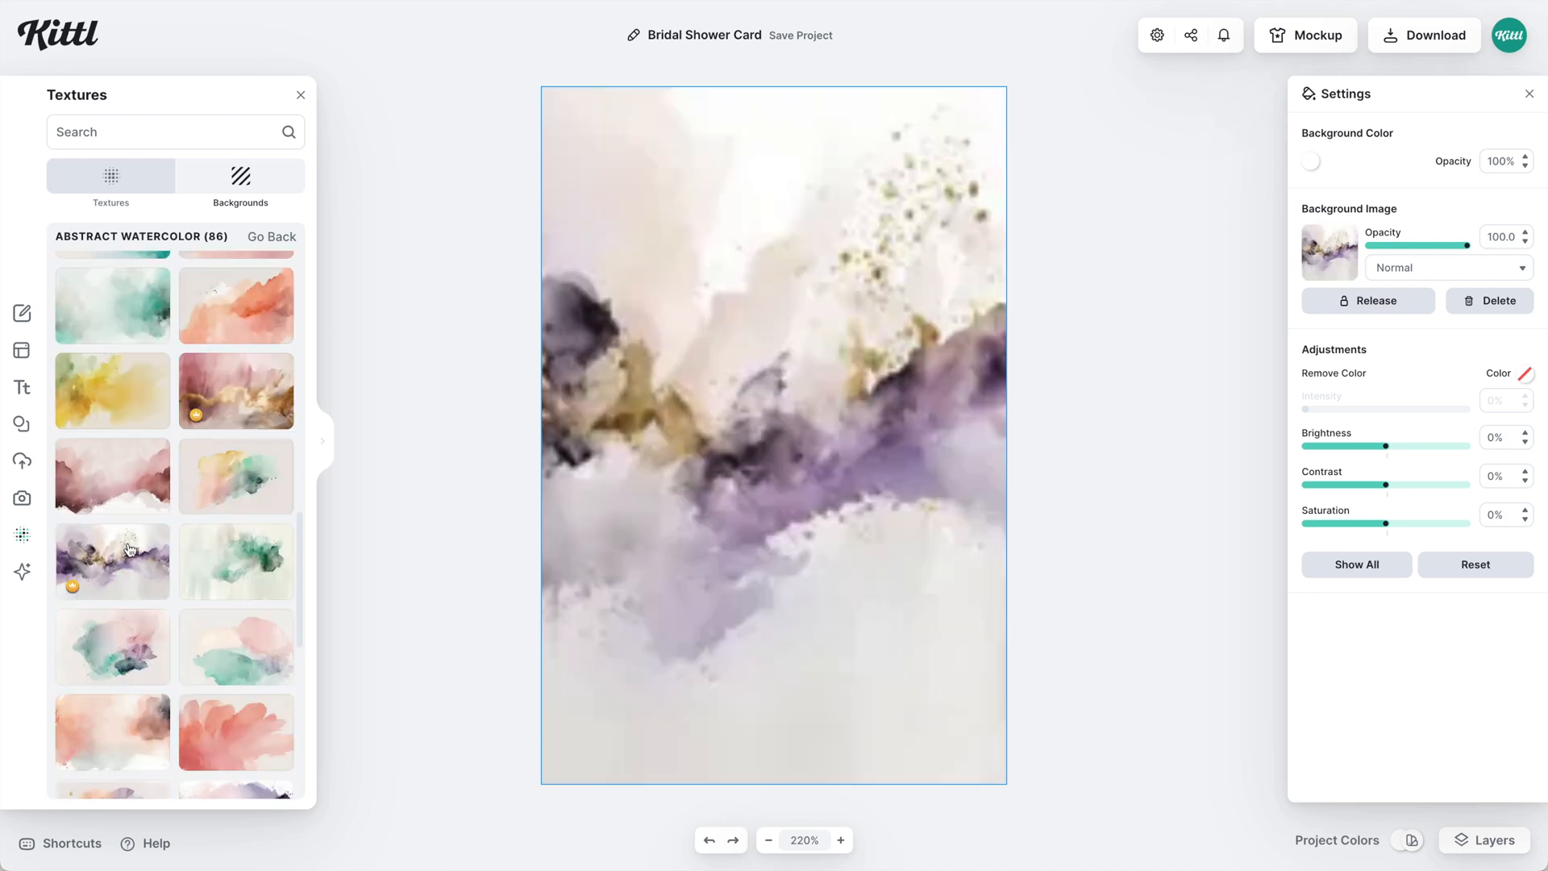
scroll(129, 550, down, 7)
click(121, 671)
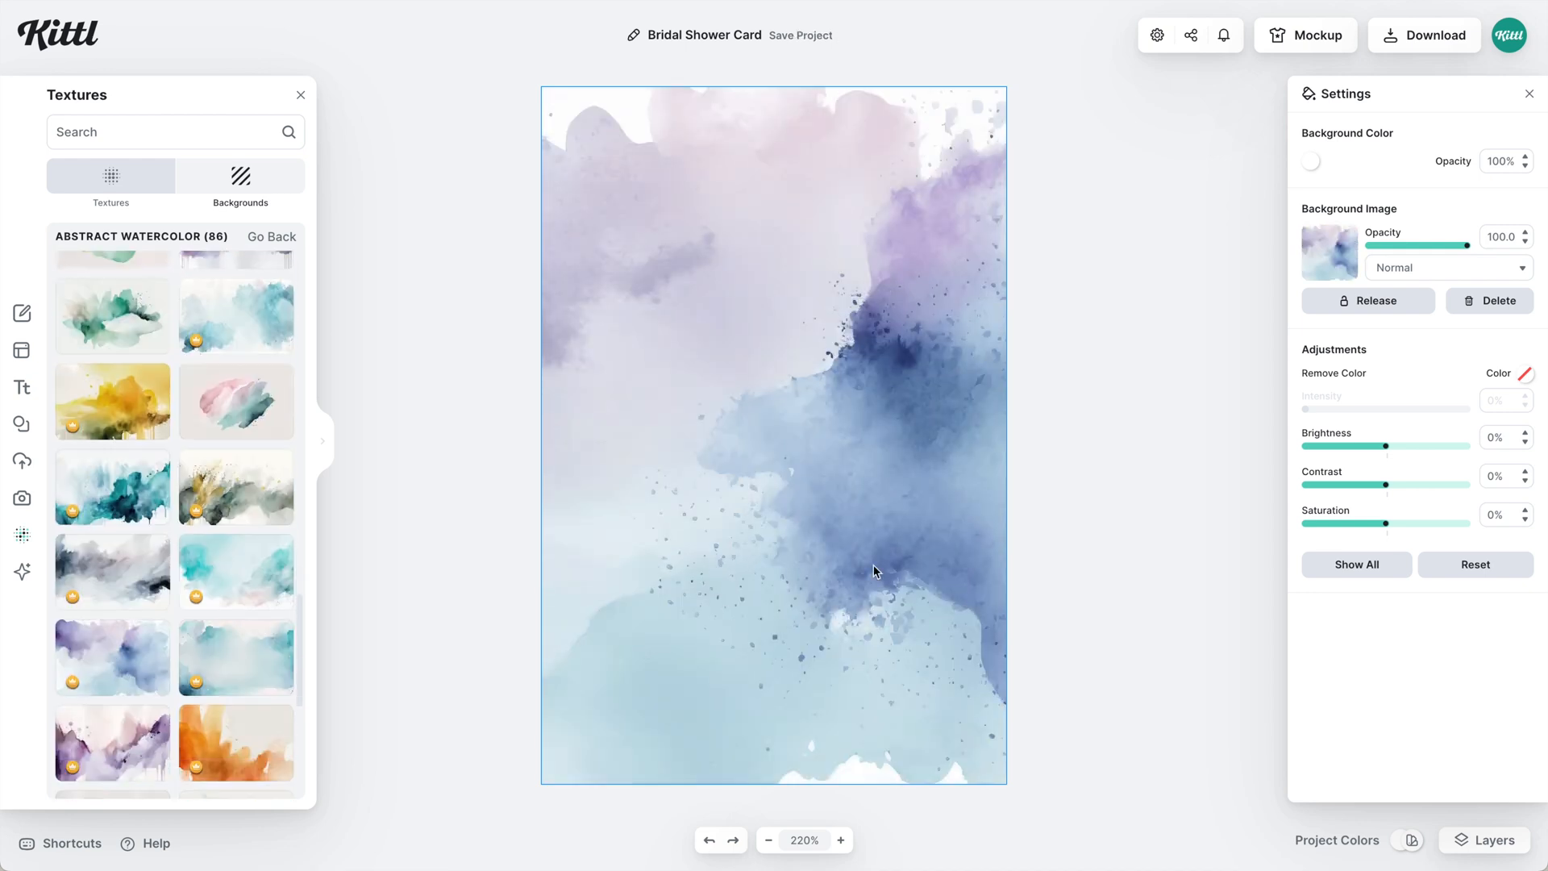
- Adjust the background image to hue 14, saturation 20% and brightness -6%, and lower its opacity slightly
click(1345, 568)
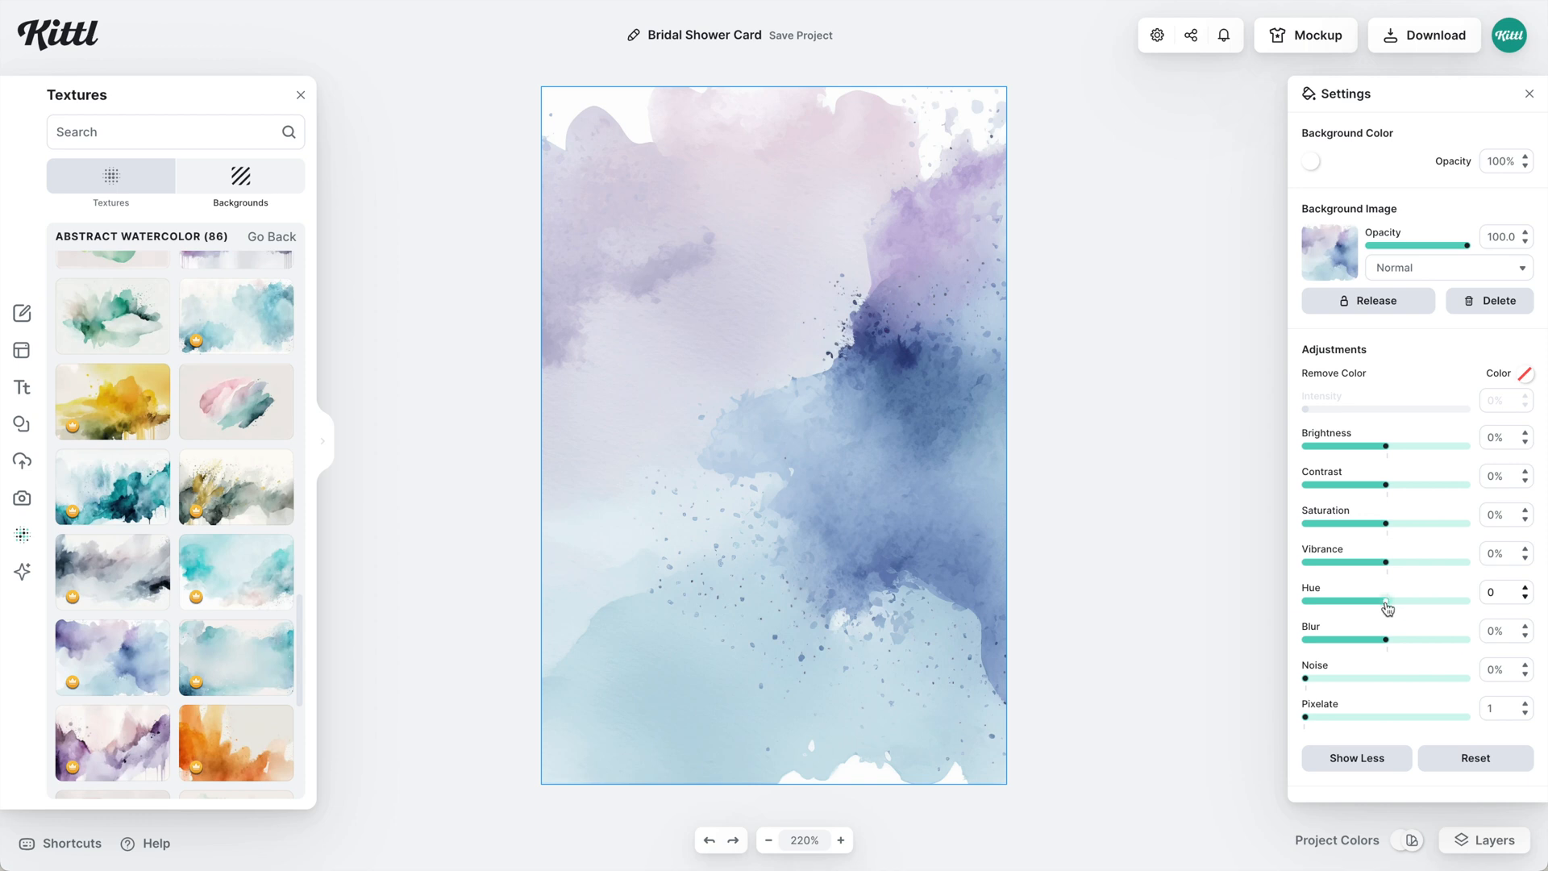
mouse_move(1394, 610)
mouse_down()
mouse_move(1447, 607)
mouse_move(1403, 609)
mouse_up()
drag(1387, 525, 1403, 524)
drag(1386, 445, 1381, 446)
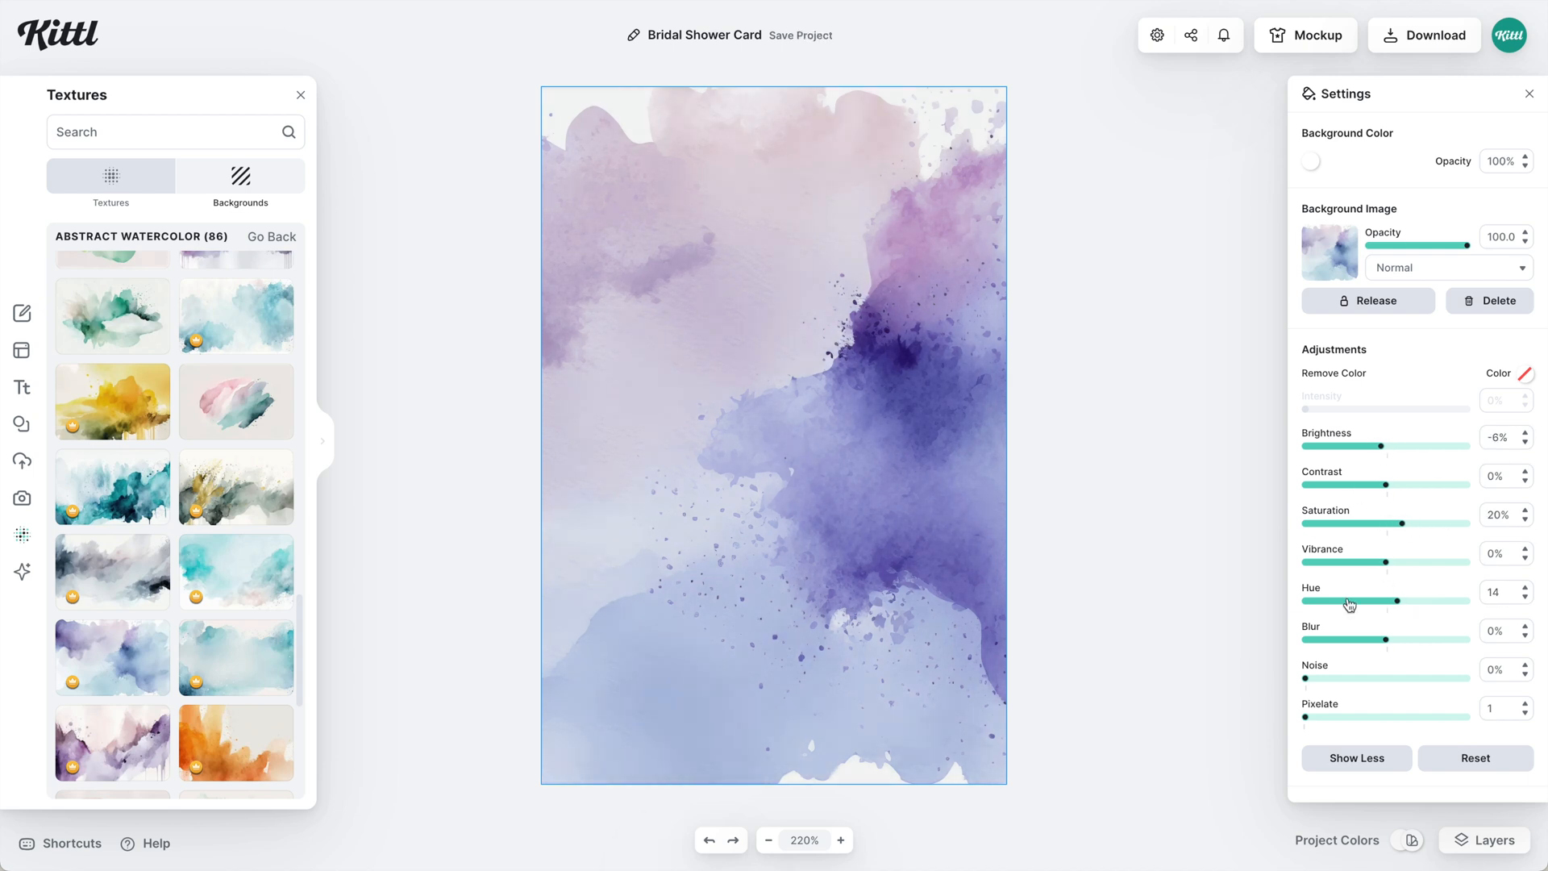
drag(1466, 245, 1448, 257)
click(507, 347)
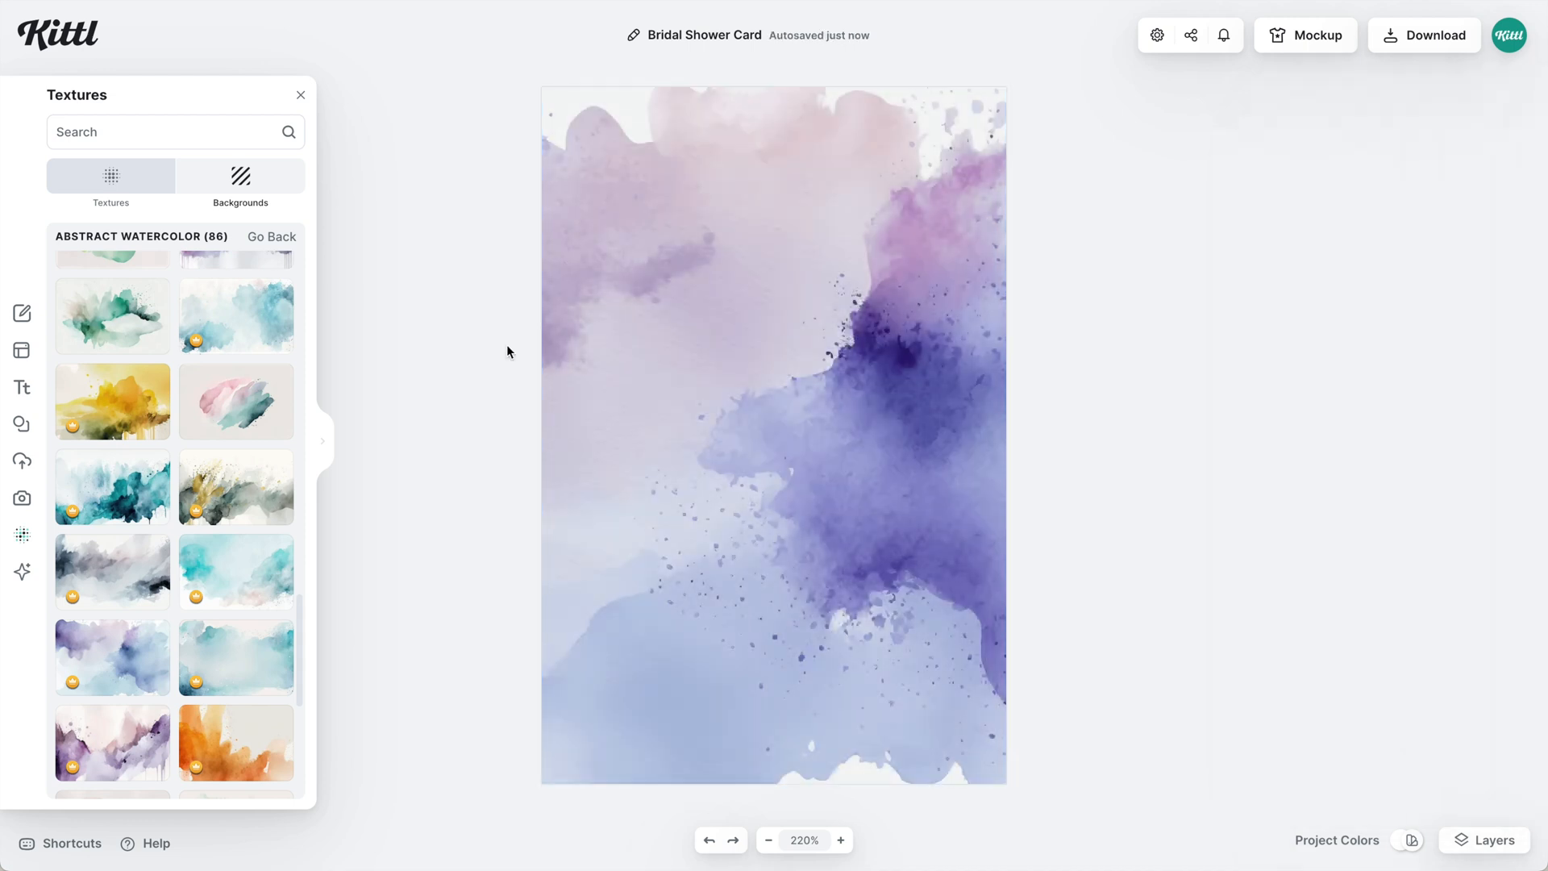
- Add the recipient's first name as a text, scaled to size 26 and placed in the card's upper left area
key(t)
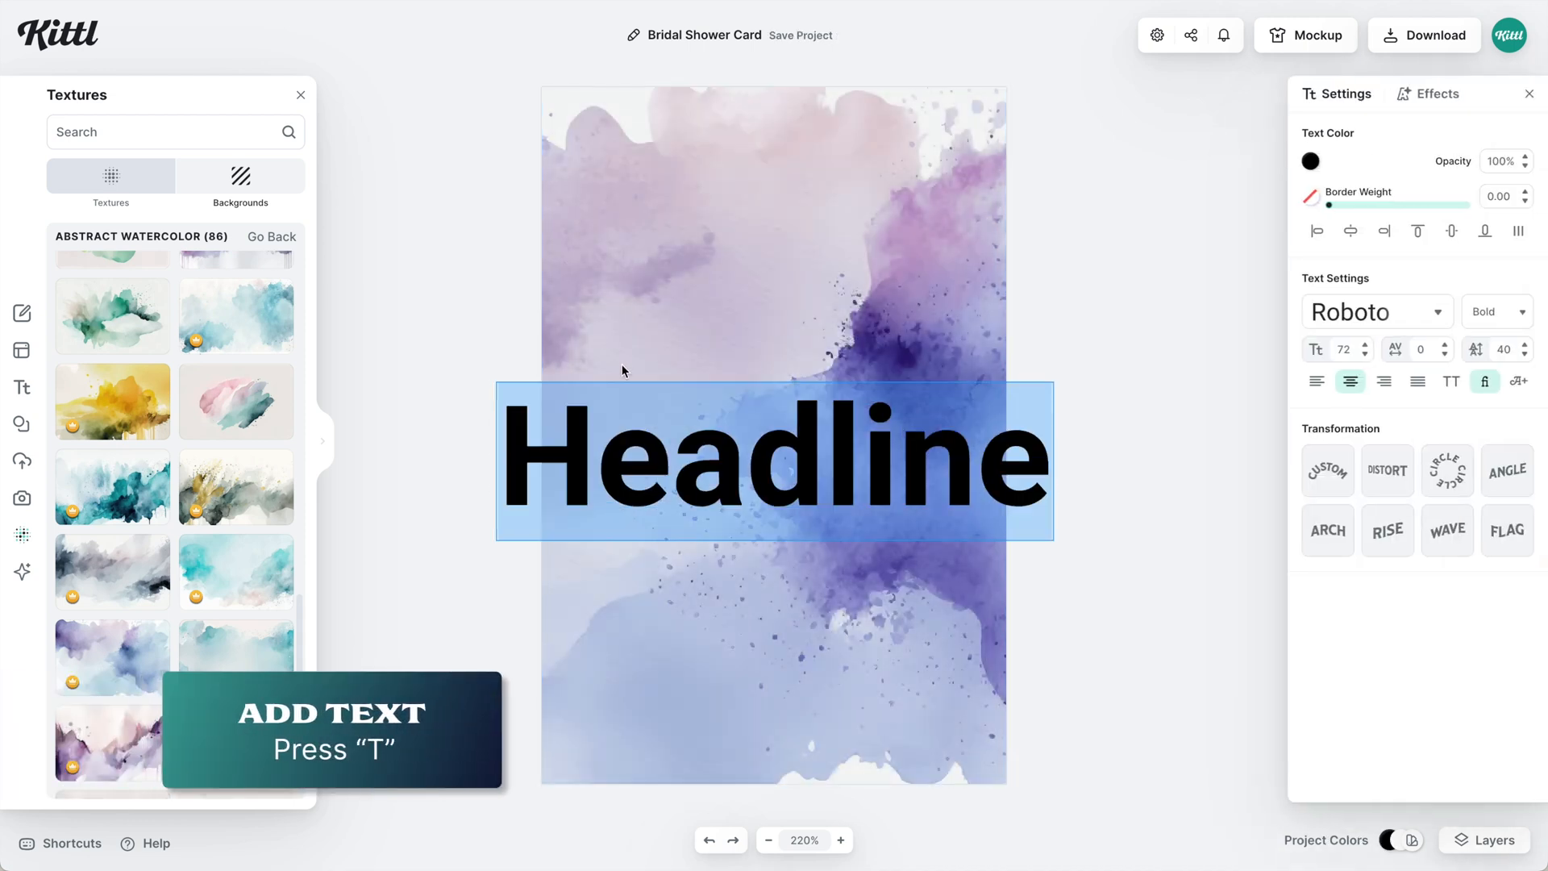
text(Frankie)
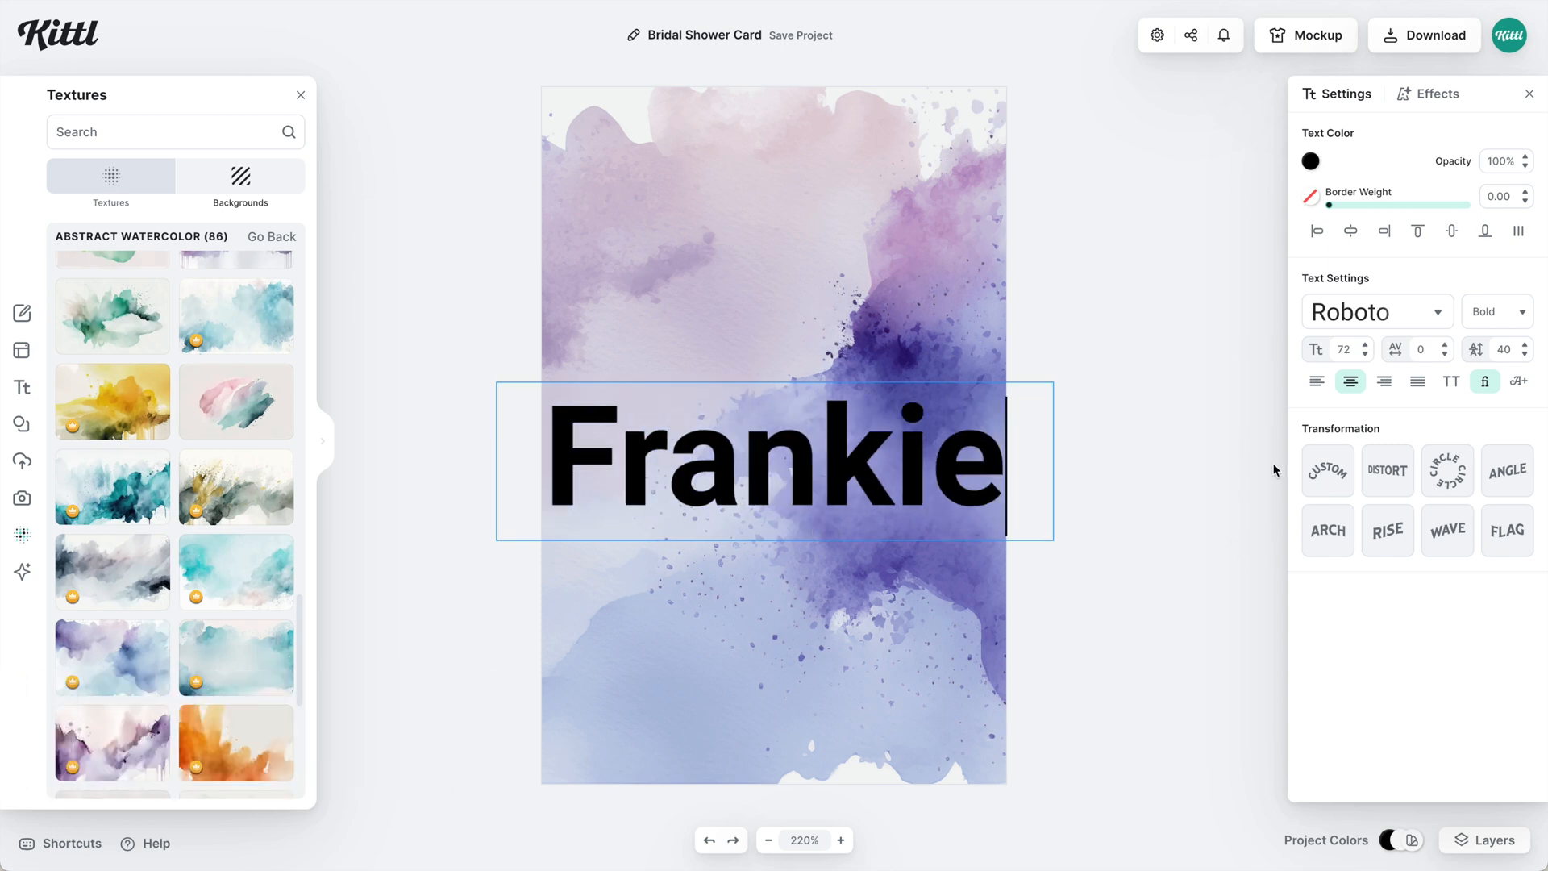
key(Escape)
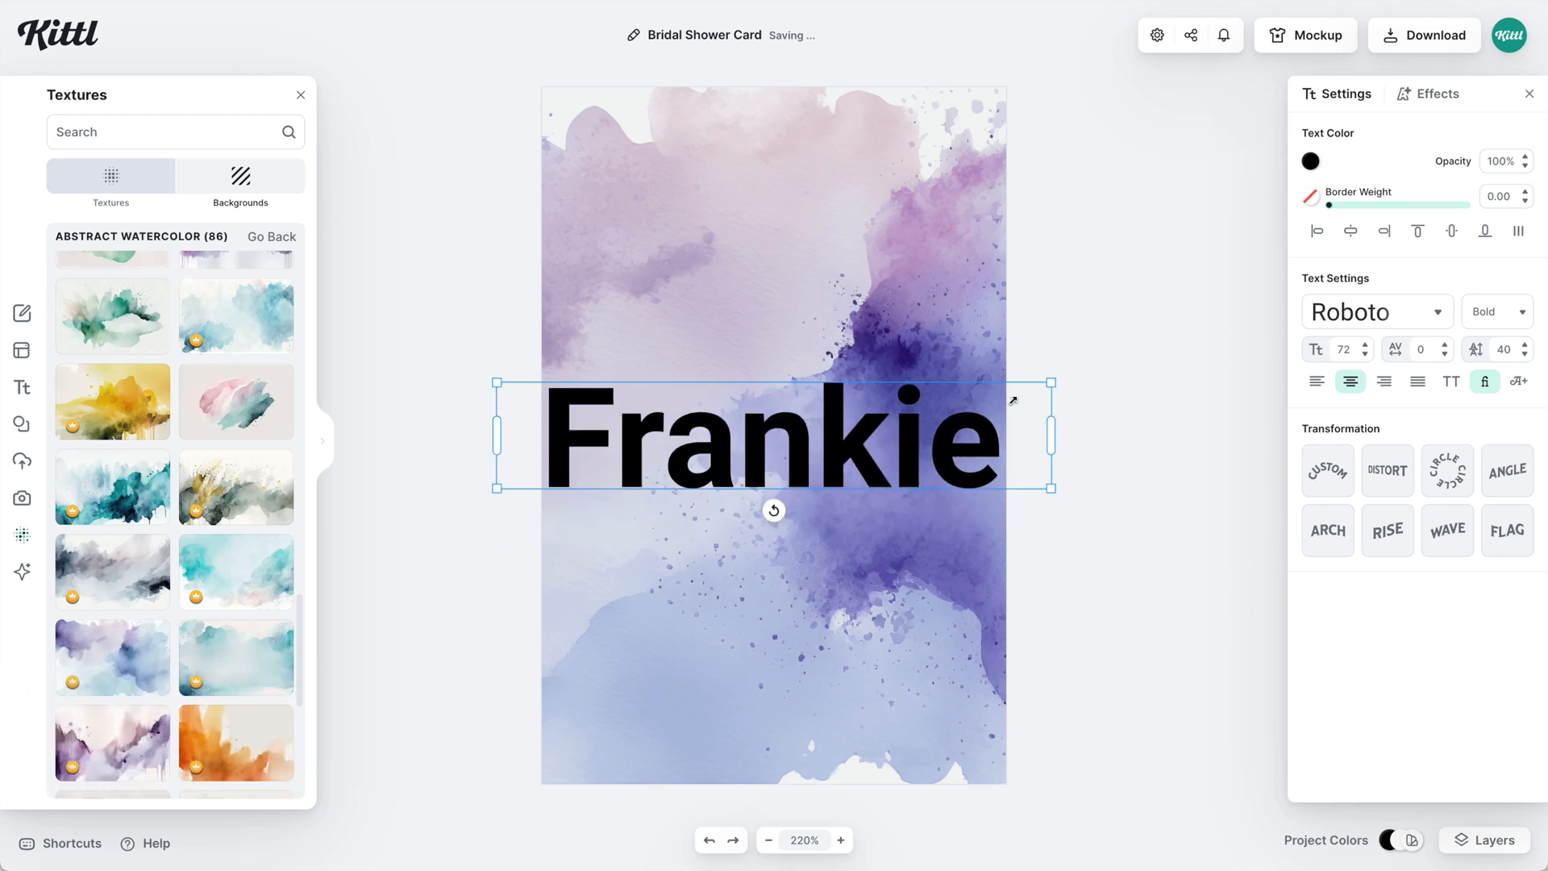
drag(1013, 399, 756, 210)
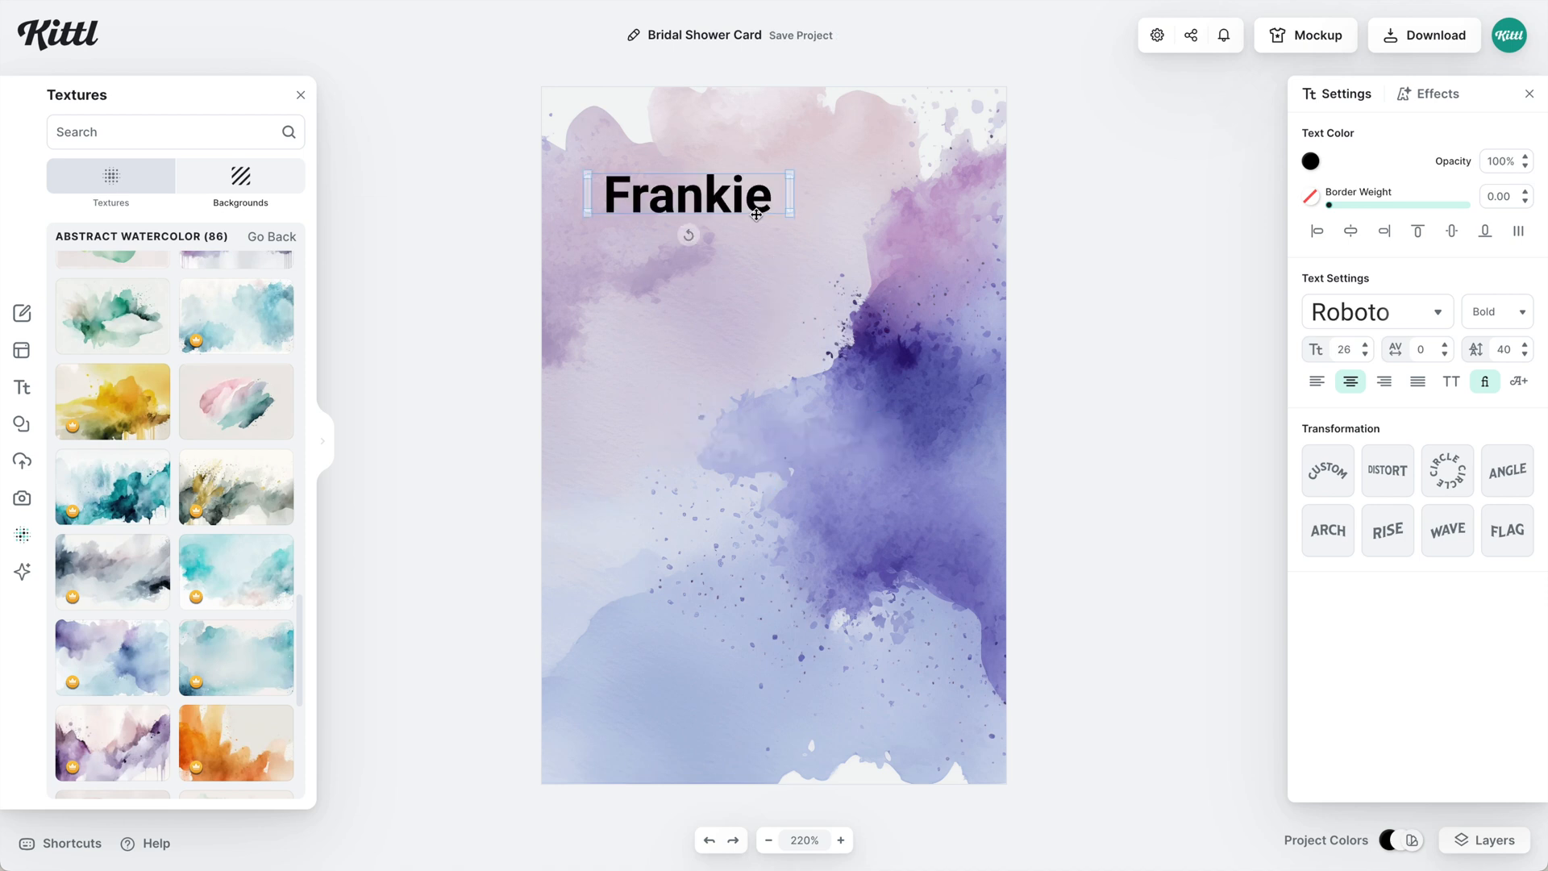
- Try several script typefaces on the name text, including Estch, and keep Maytra
scroll(753, 211, up, 5)
scroll(752, 211, up, 5)
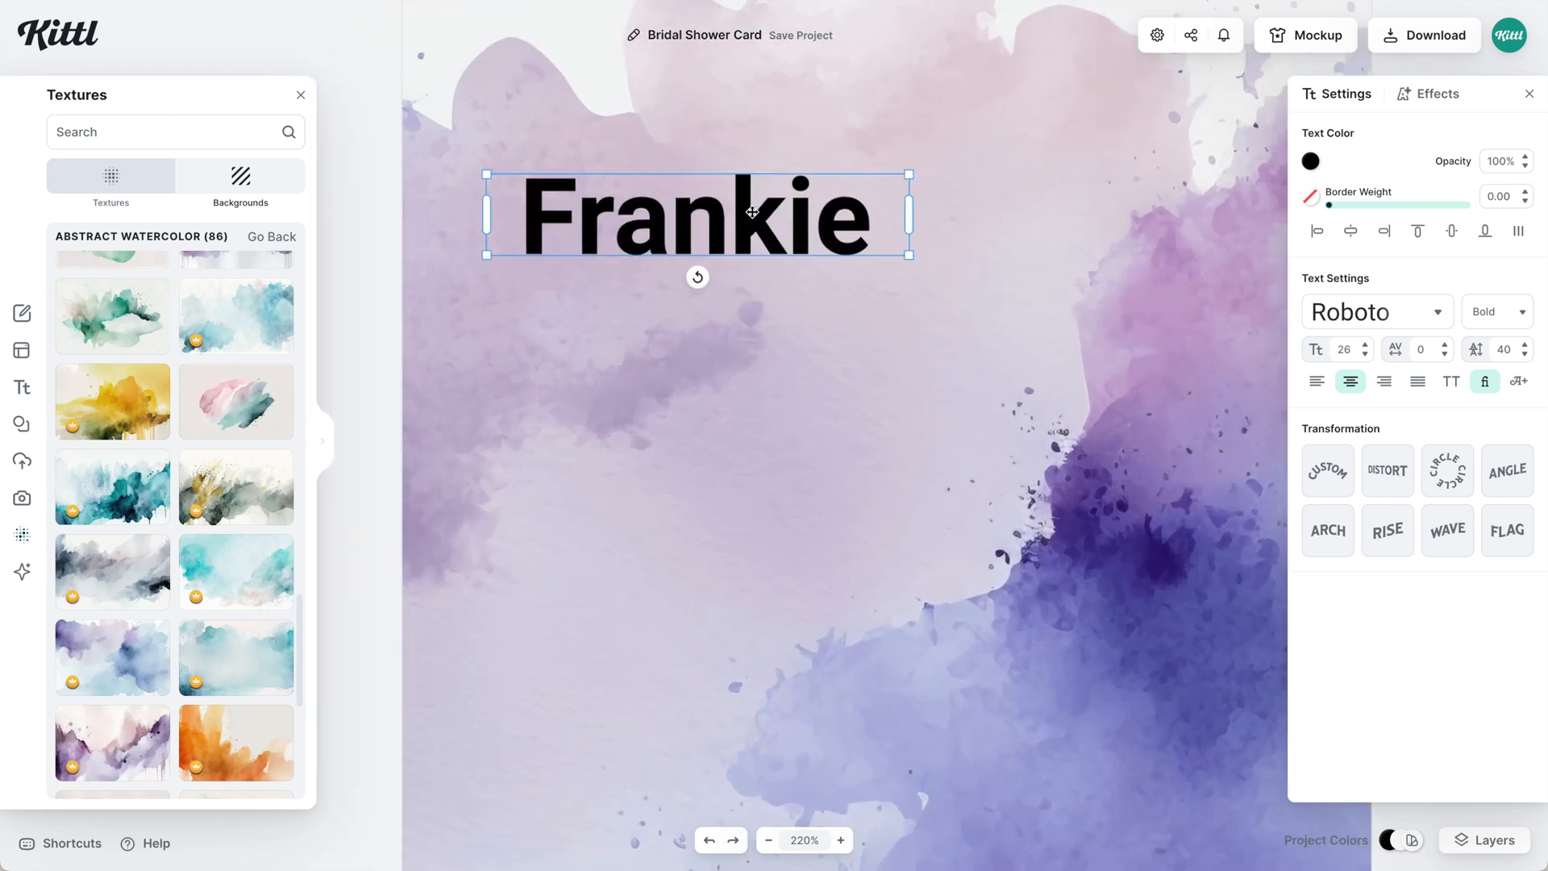
click(1322, 314)
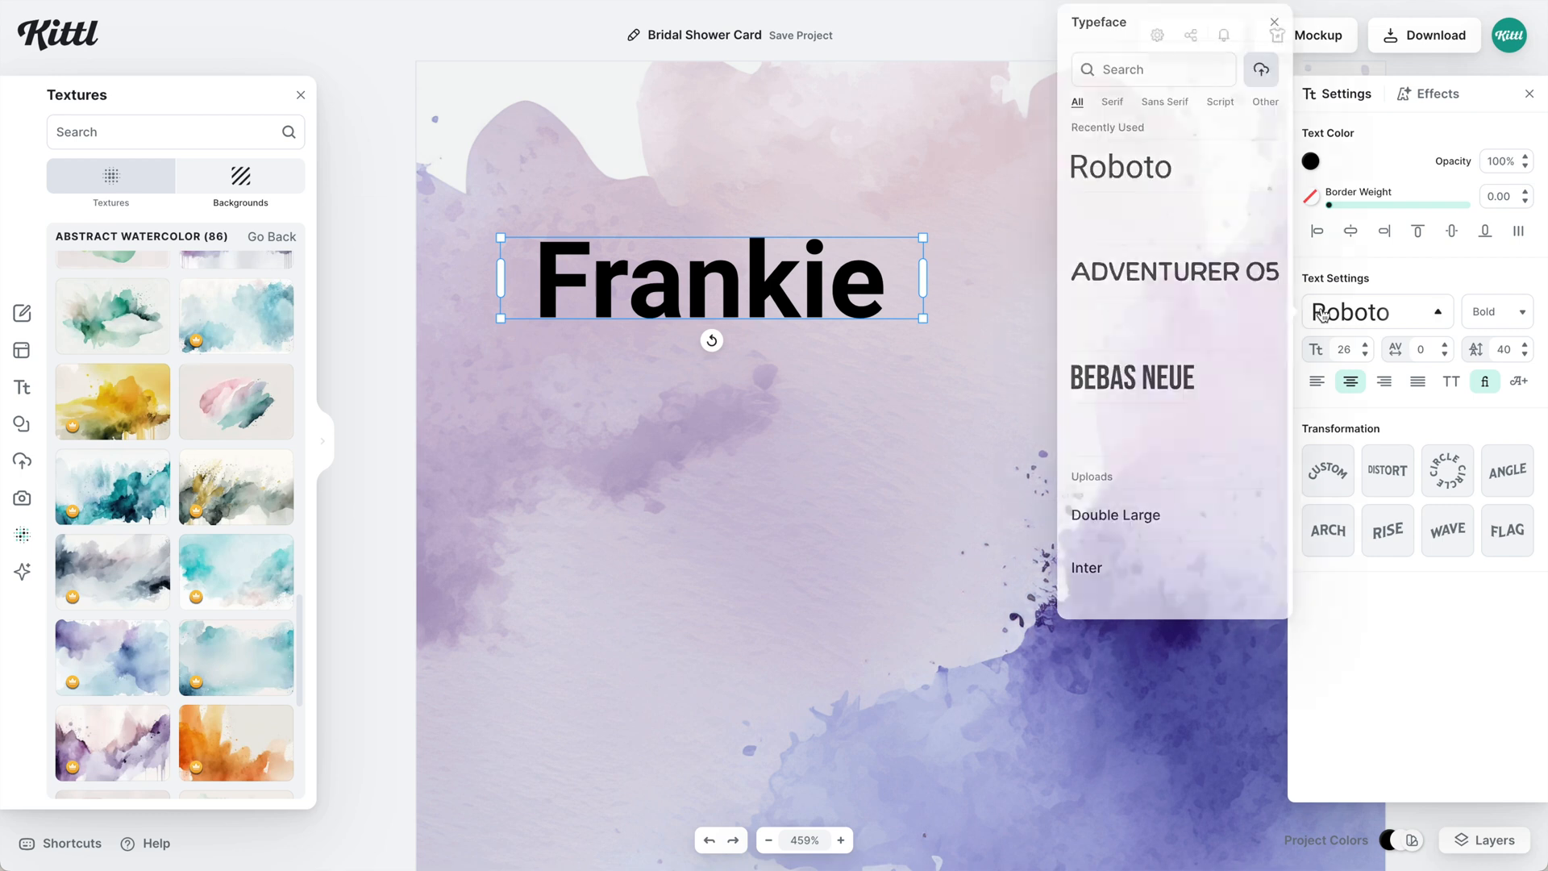
click(1215, 105)
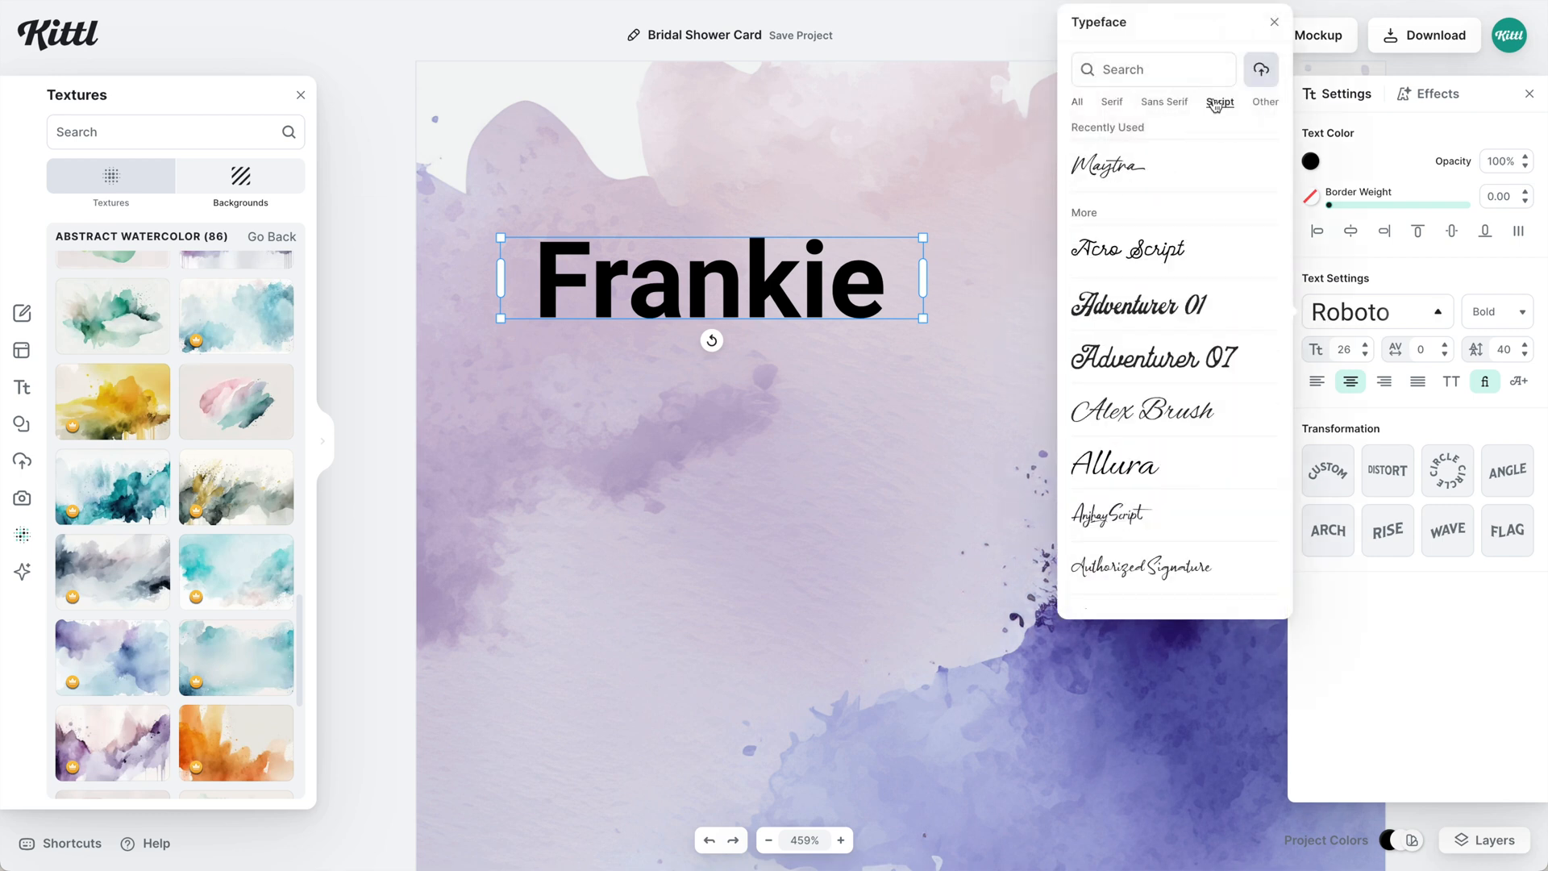
scroll(1185, 419, down, 1)
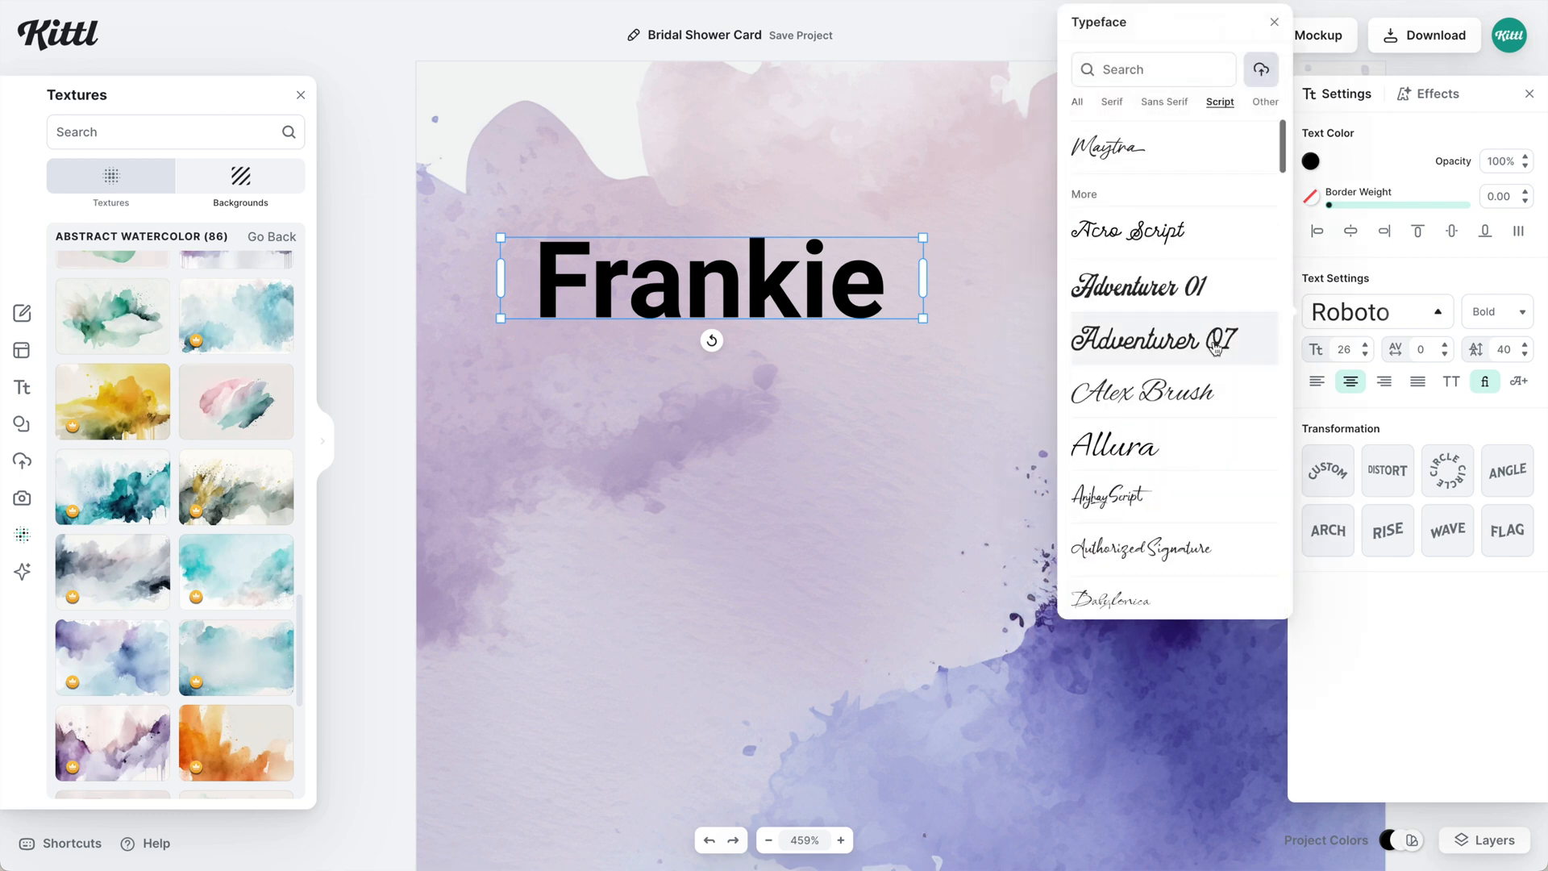
click(1173, 490)
scroll(1177, 484, down, 3)
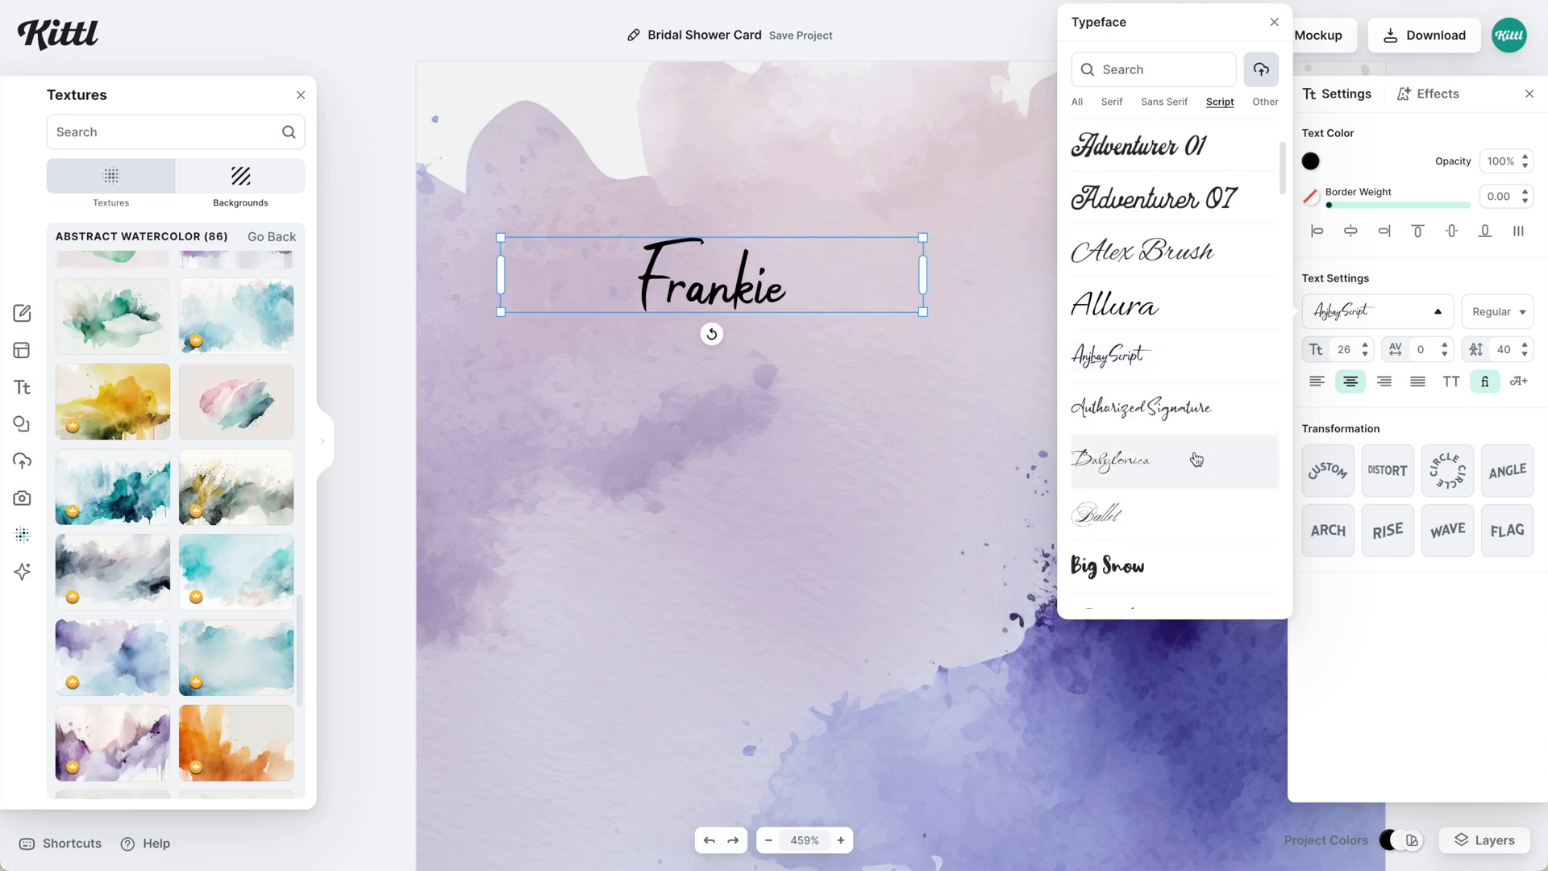
click(1197, 460)
scroll(1195, 461, down, 14)
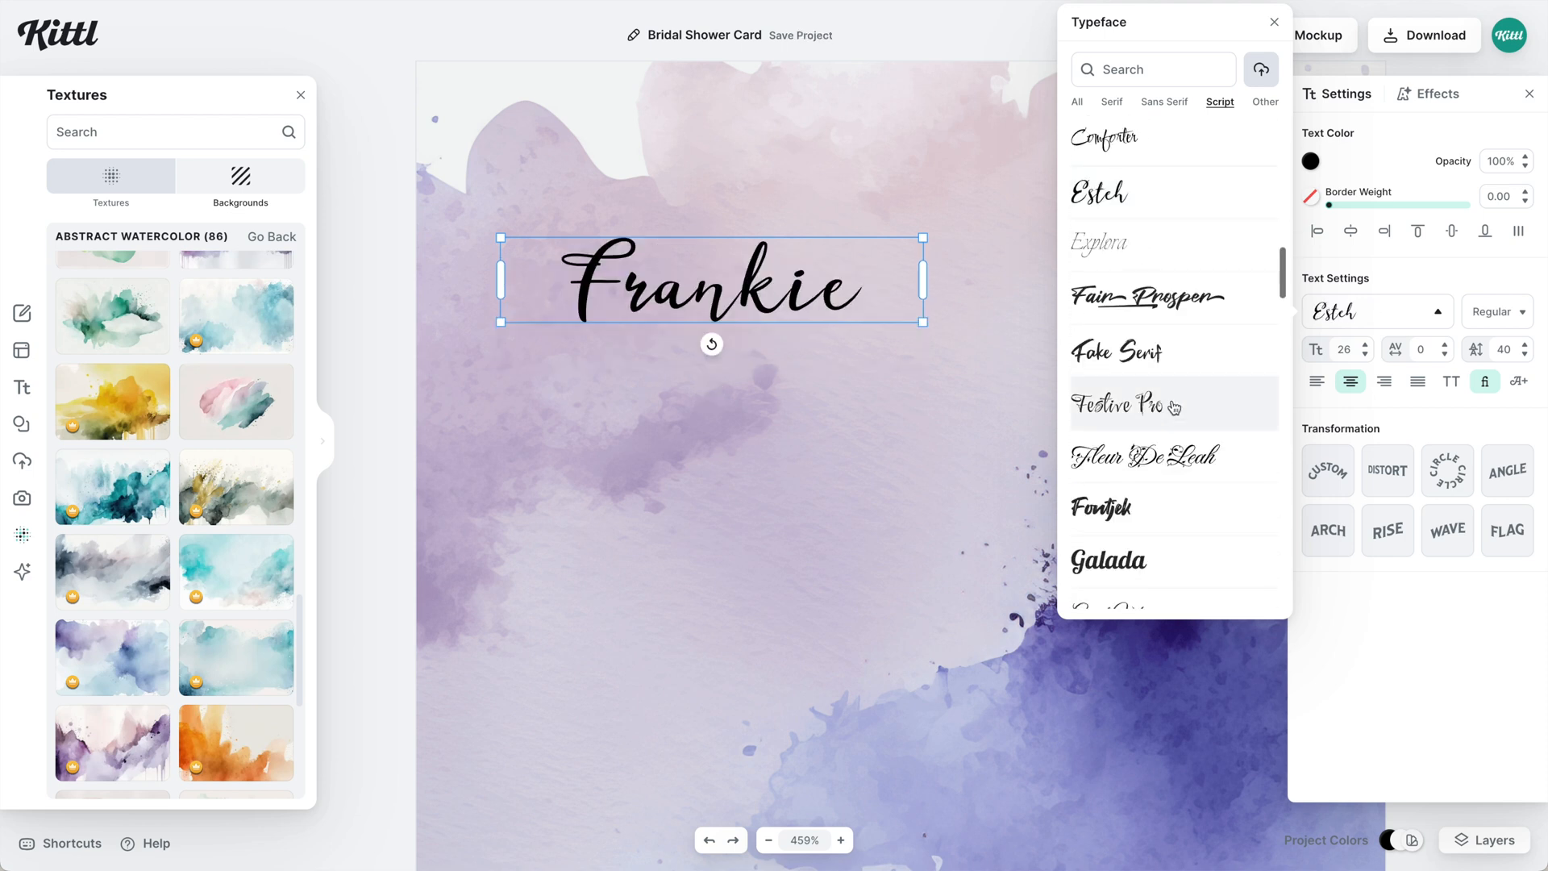
scroll(1191, 387, down, 12)
click(1109, 418)
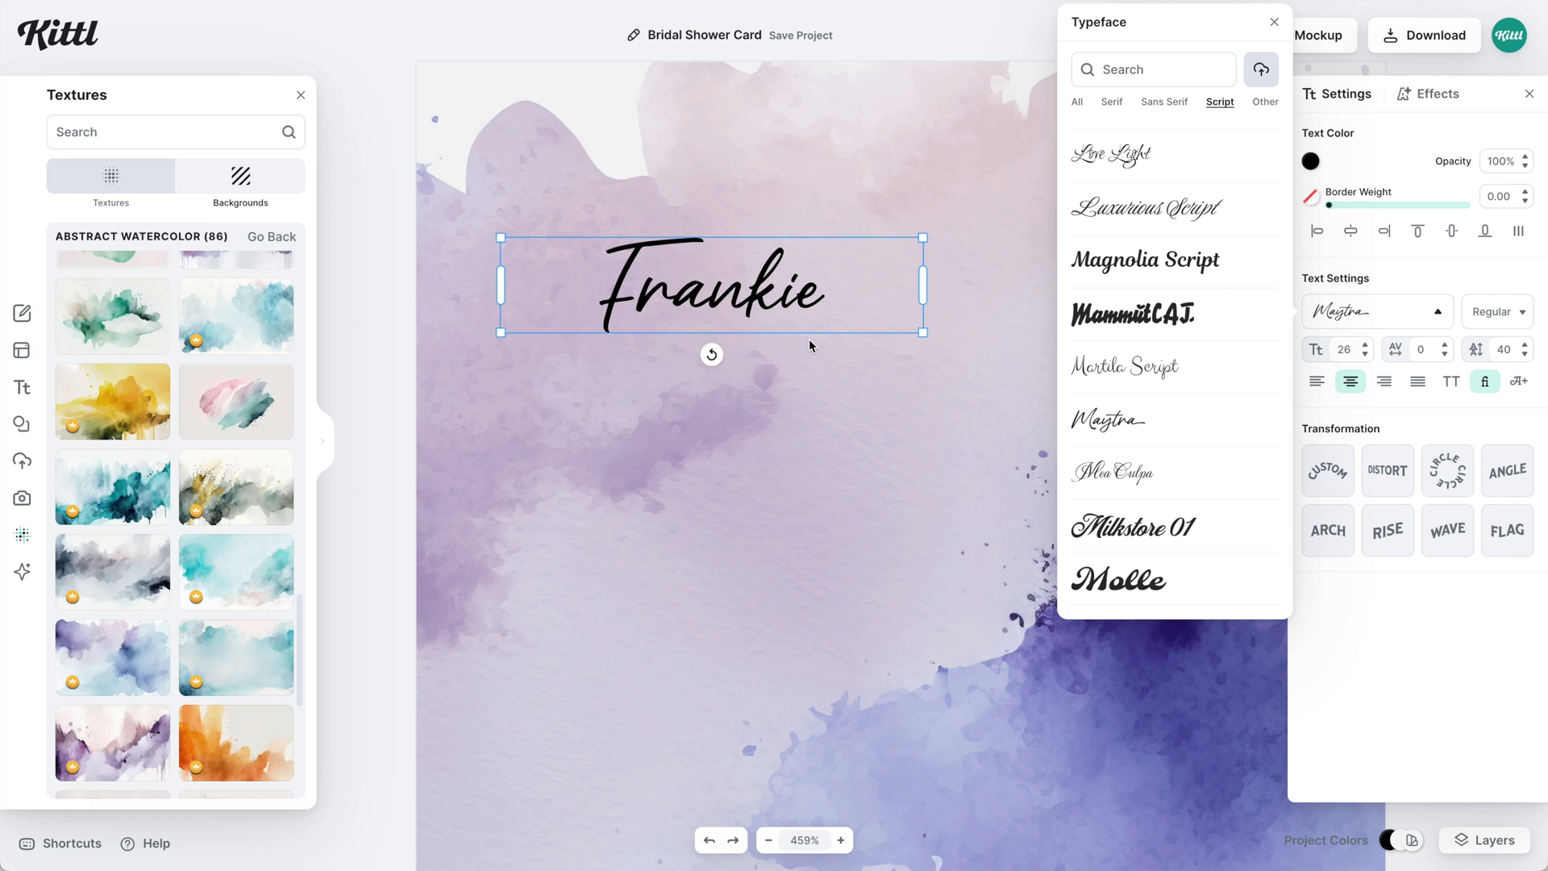
click(911, 410)
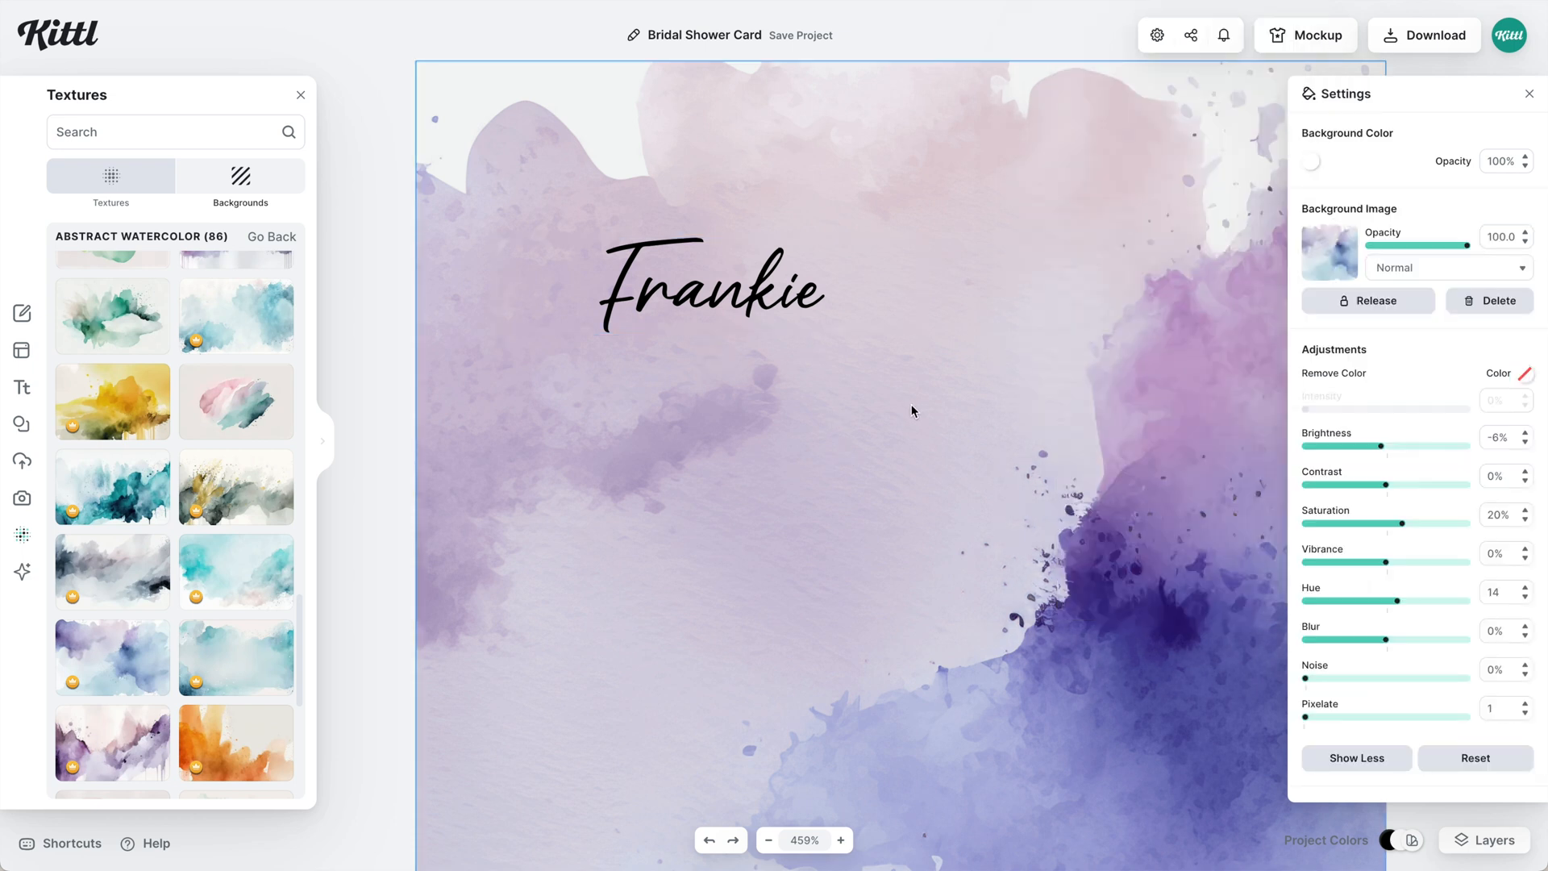
- Bend the name text with the Wave transformation and set its fill colour to white (ffffff)
click(828, 297)
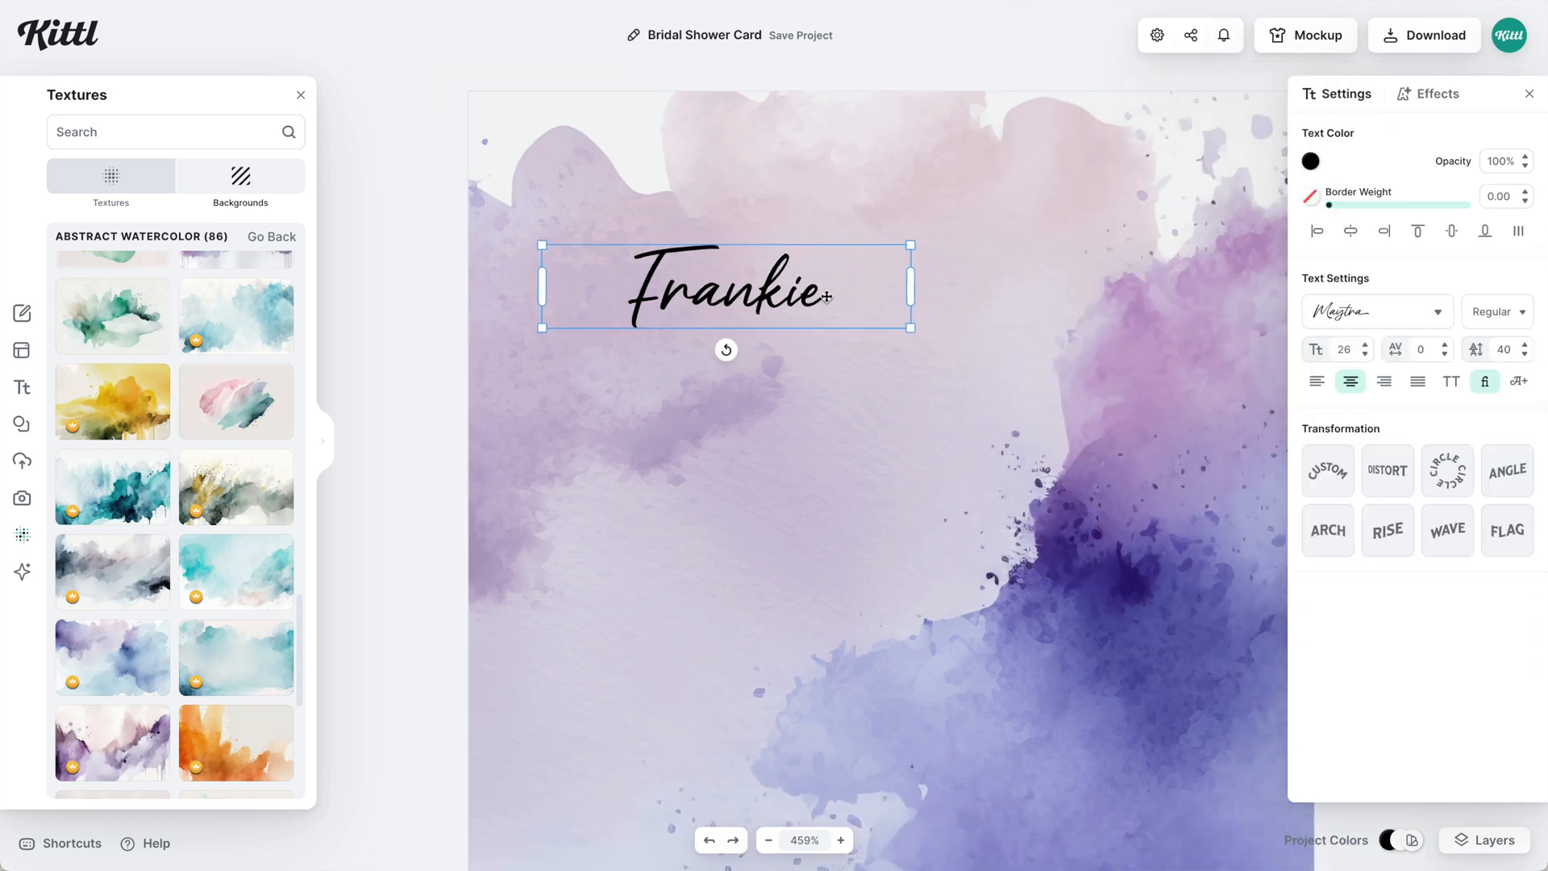
scroll(826, 297, down, 3)
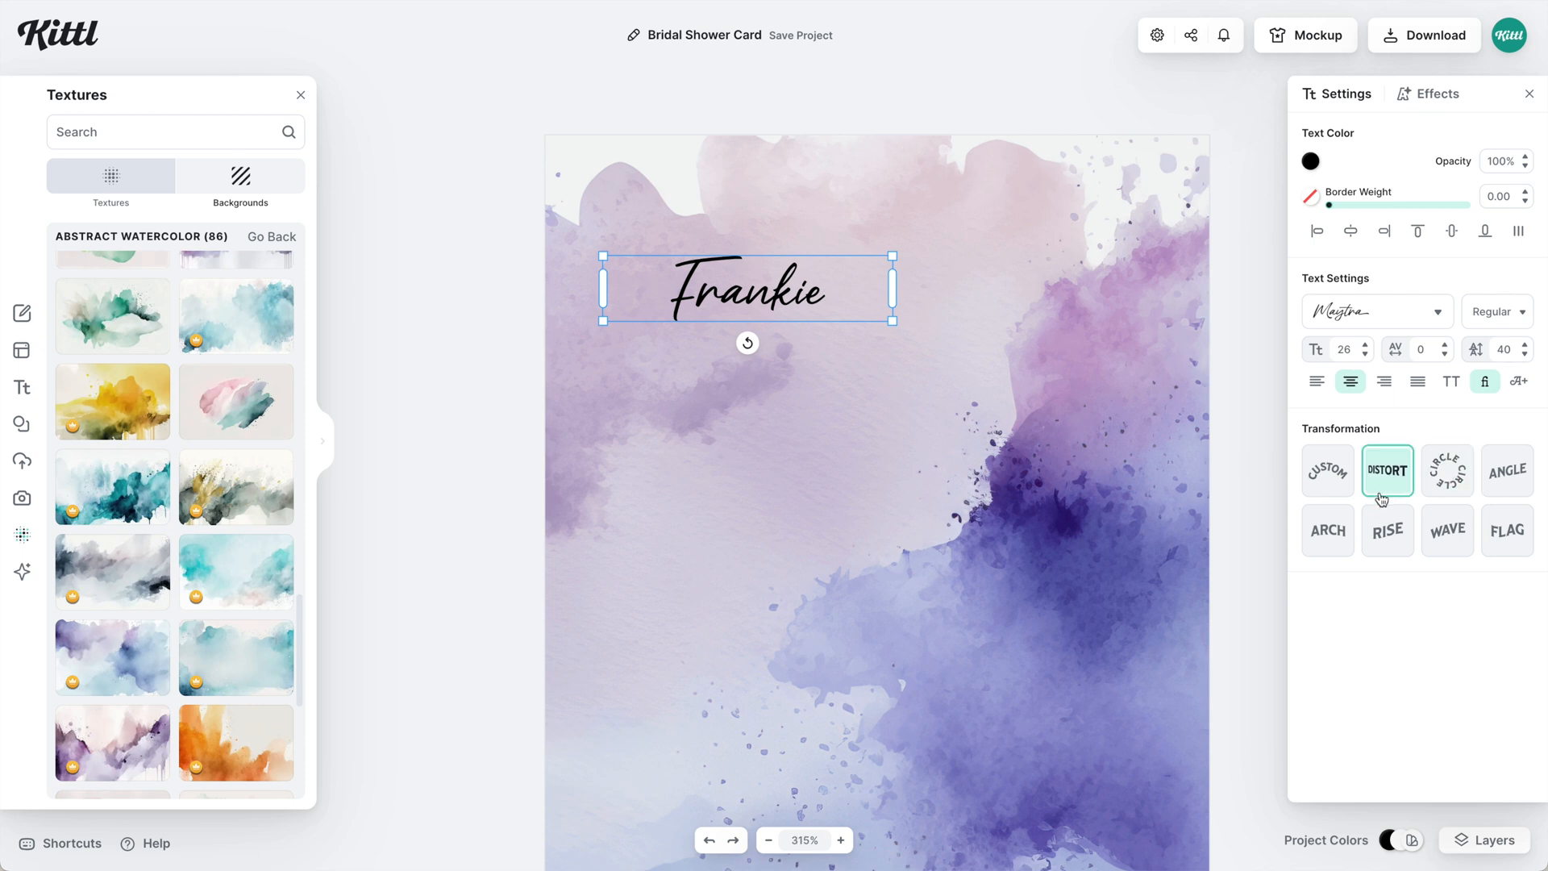
click(1444, 554)
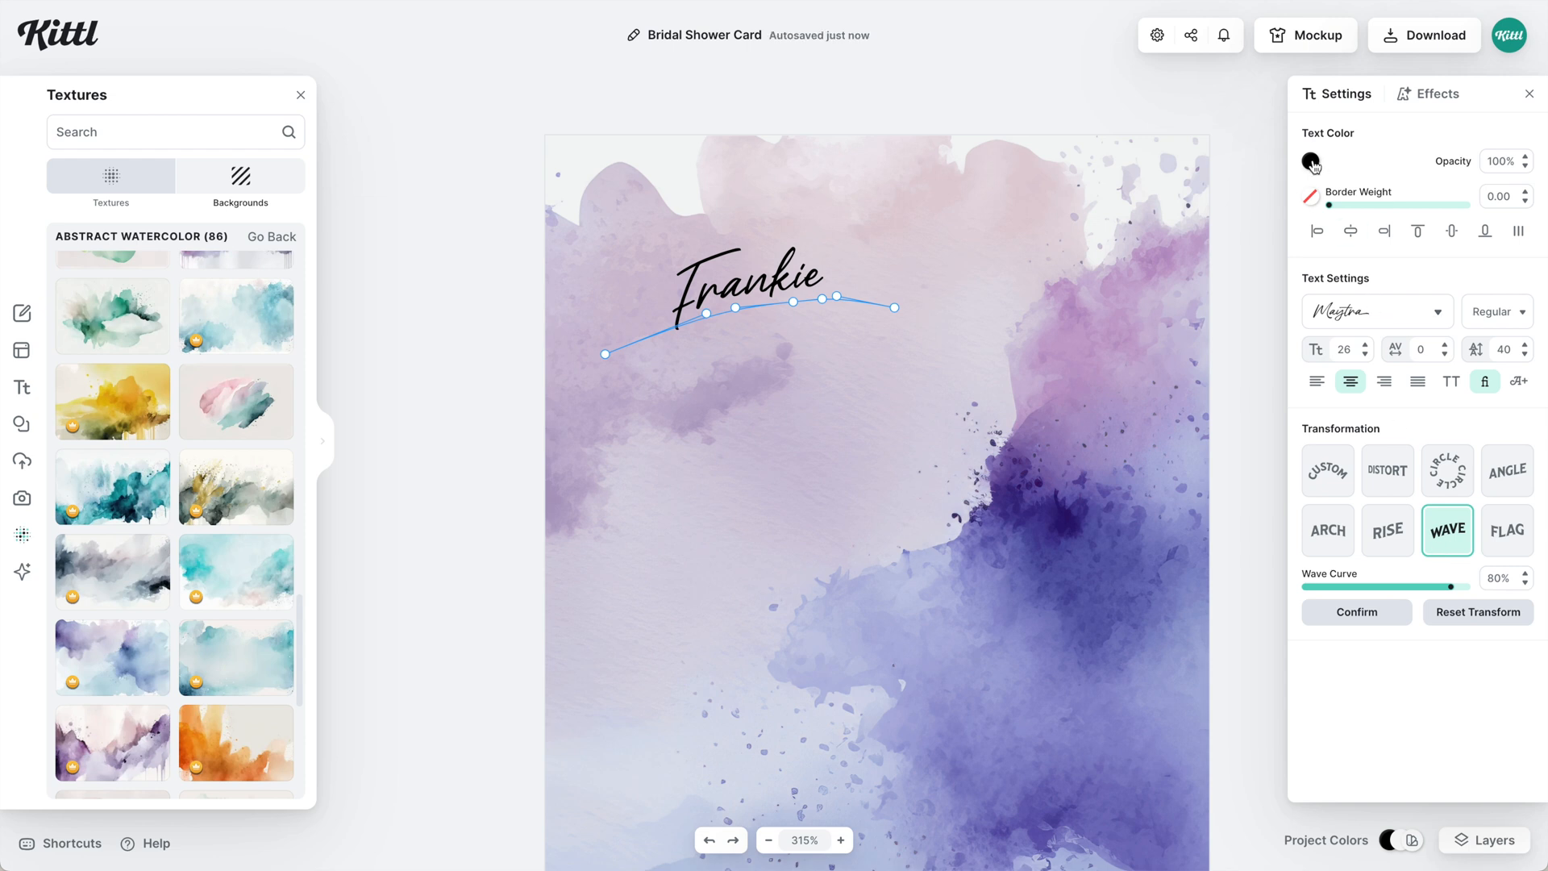
click(1311, 162)
click(1048, 184)
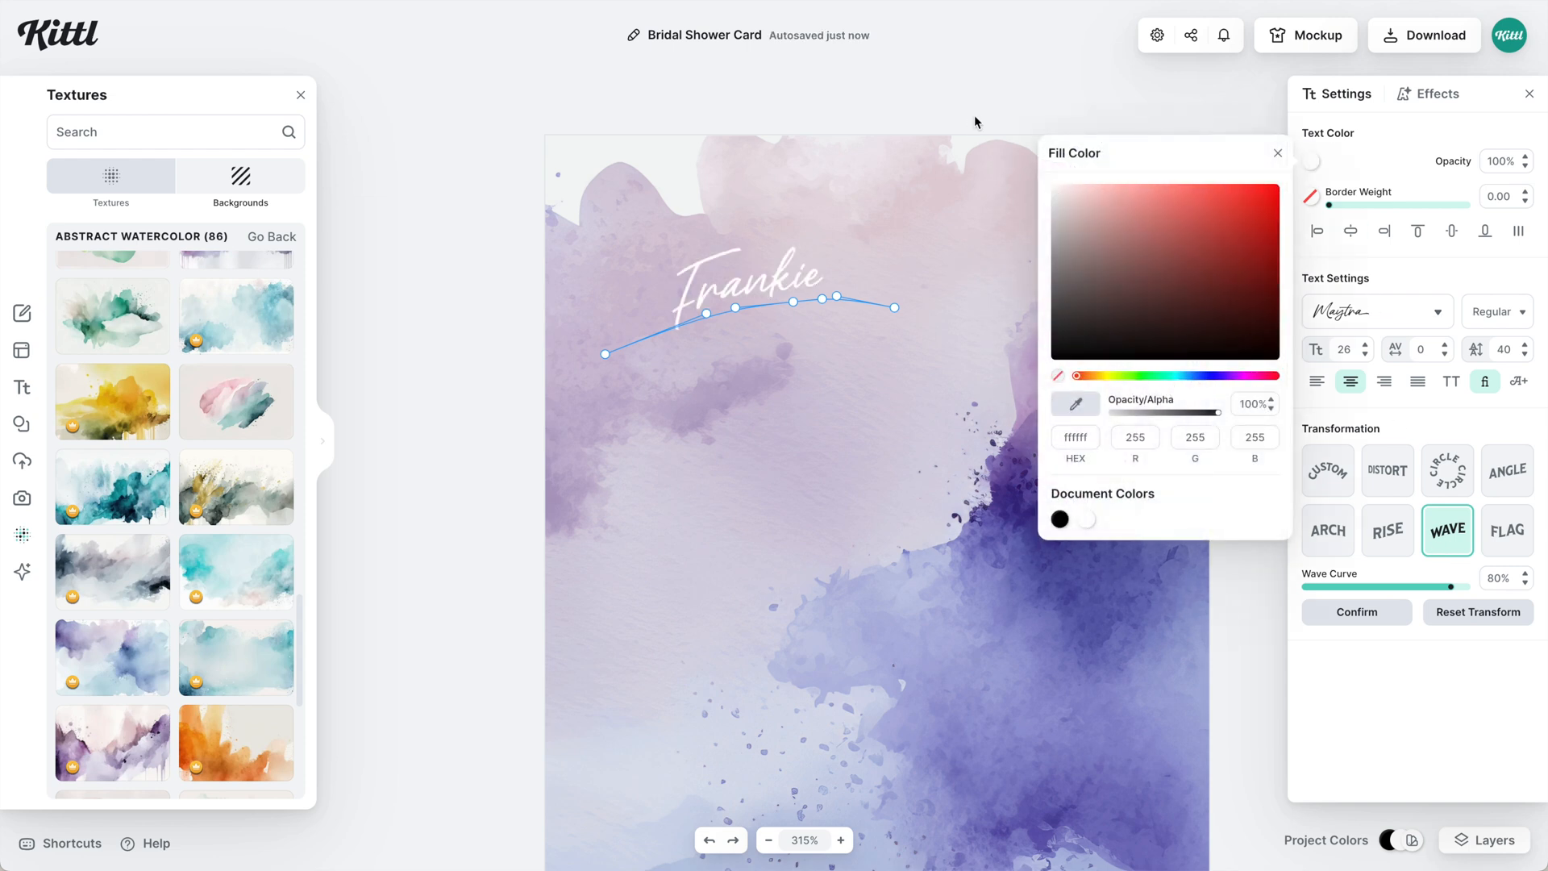
click(941, 252)
- Enlarge the name text to size 36, shift it slightly upward, and reduce its wave curve to 59%
click(818, 279)
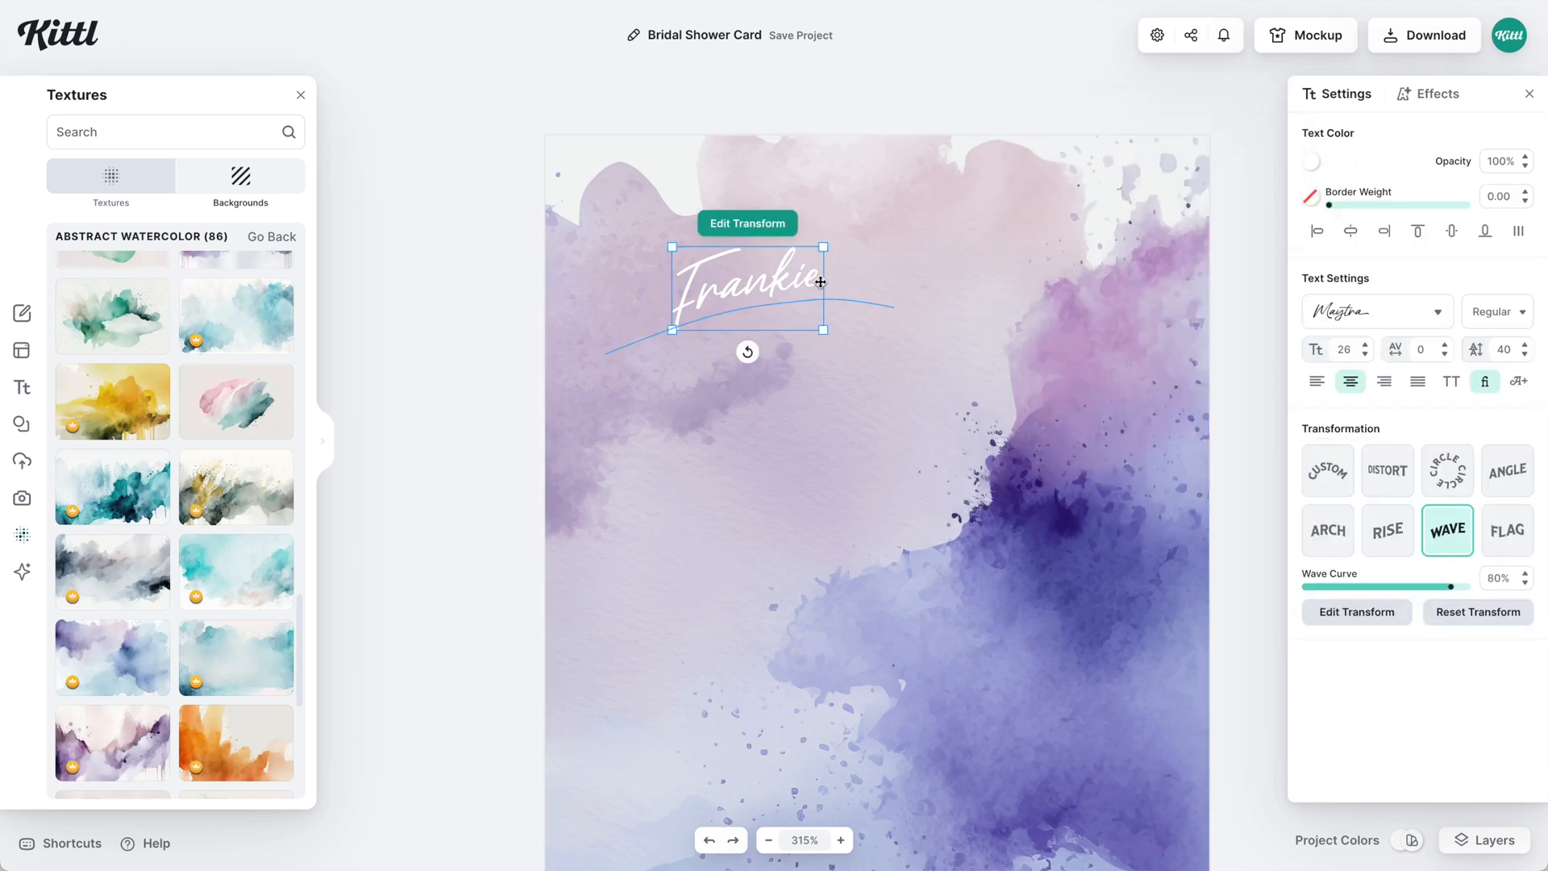
drag(834, 337, 852, 348)
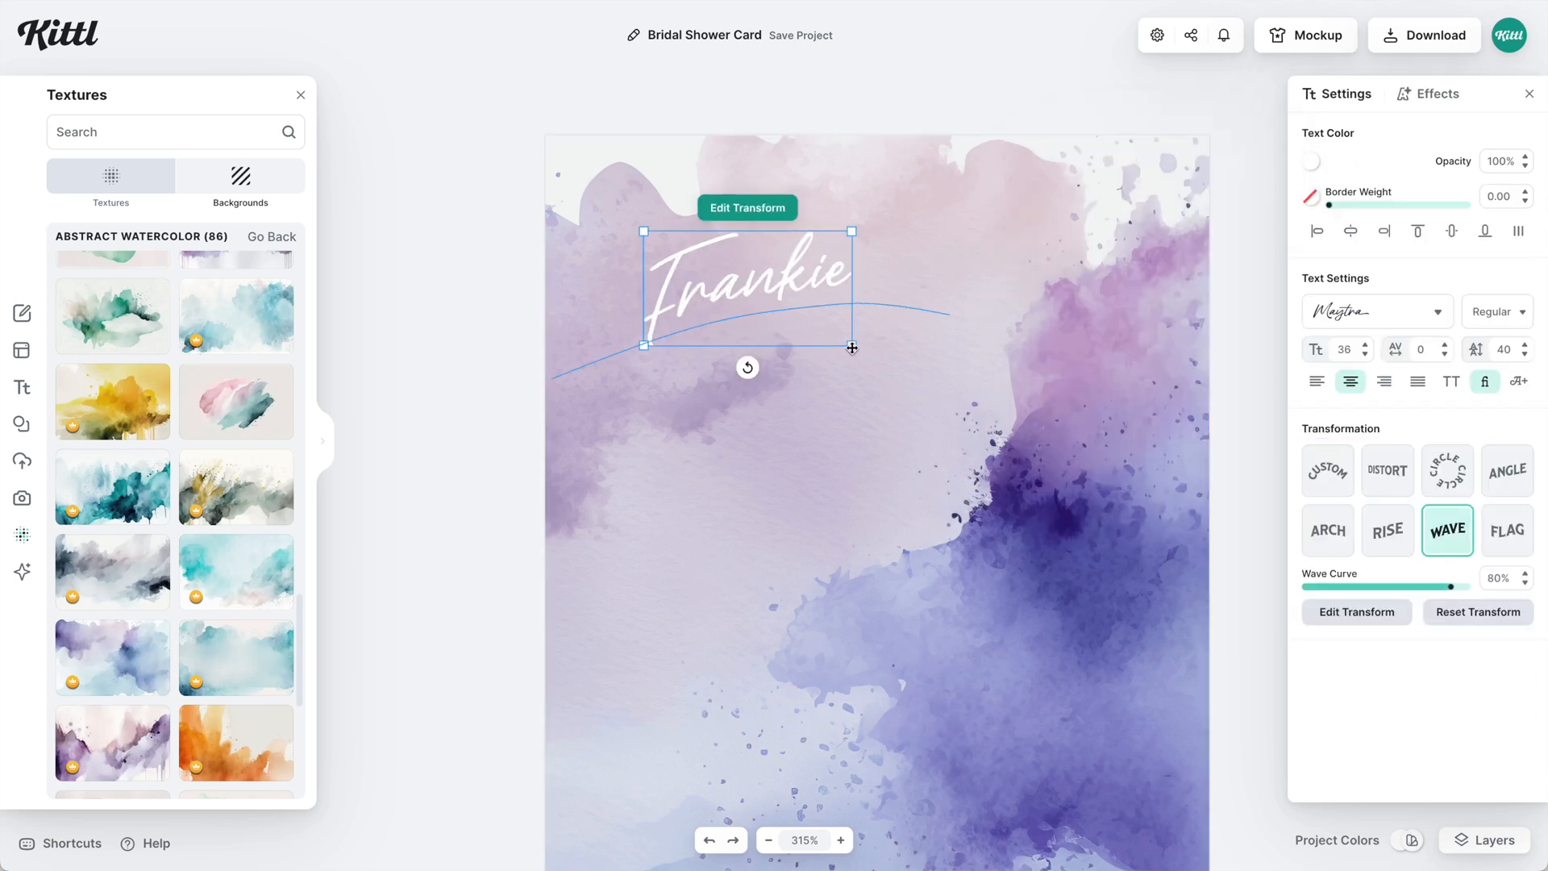
mouse_move(815, 284)
mouse_down()
mouse_move(812, 239)
mouse_move(810, 262)
mouse_up()
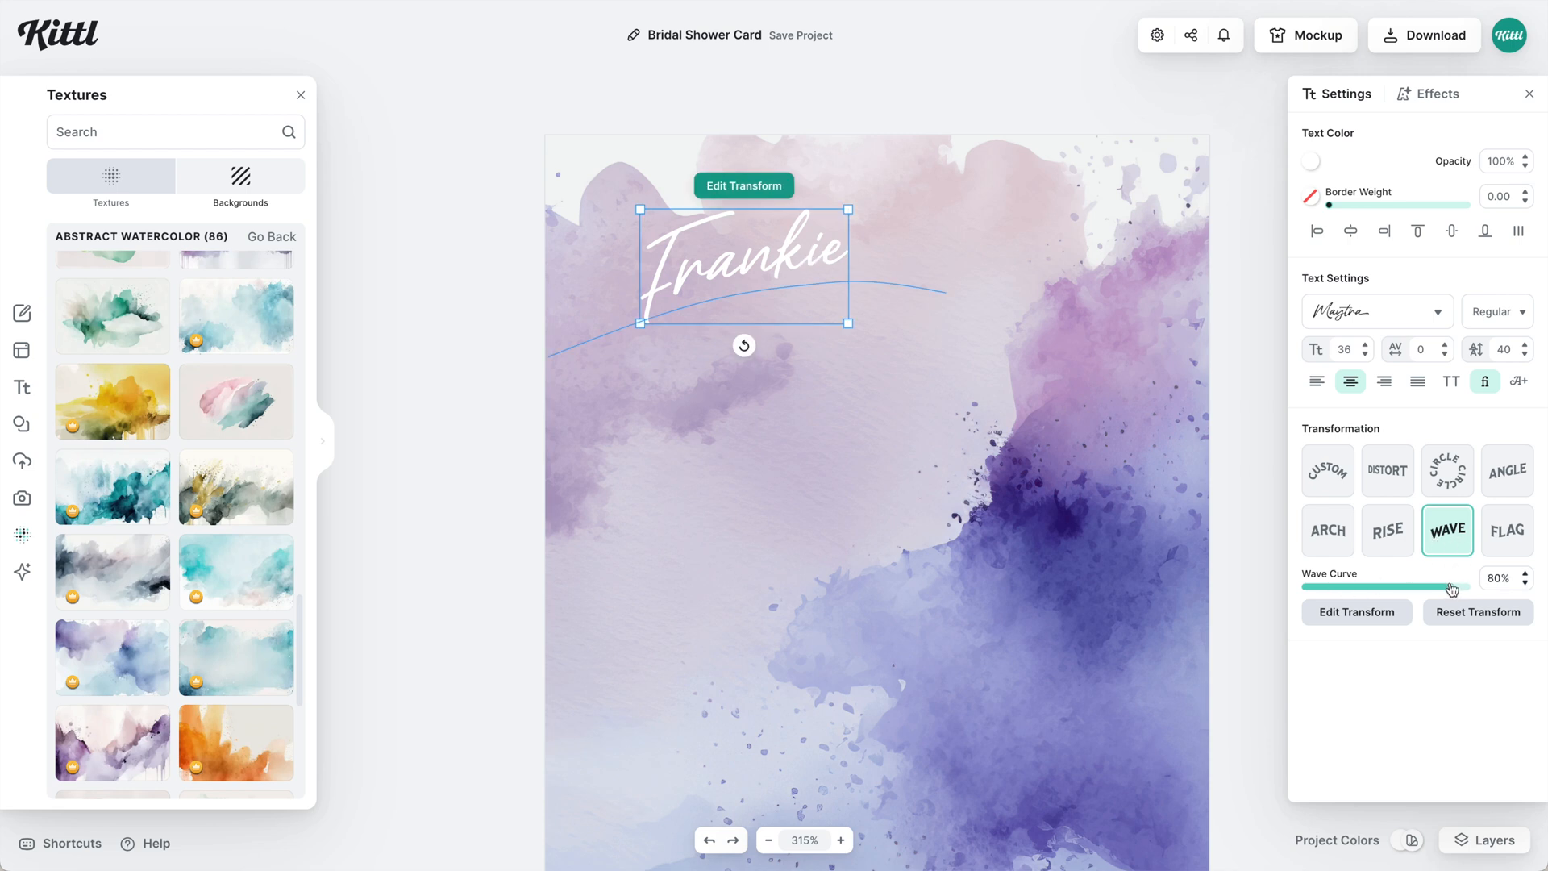
mouse_move(1451, 589)
mouse_down()
mouse_move(1350, 595)
mouse_move(1434, 592)
mouse_up()
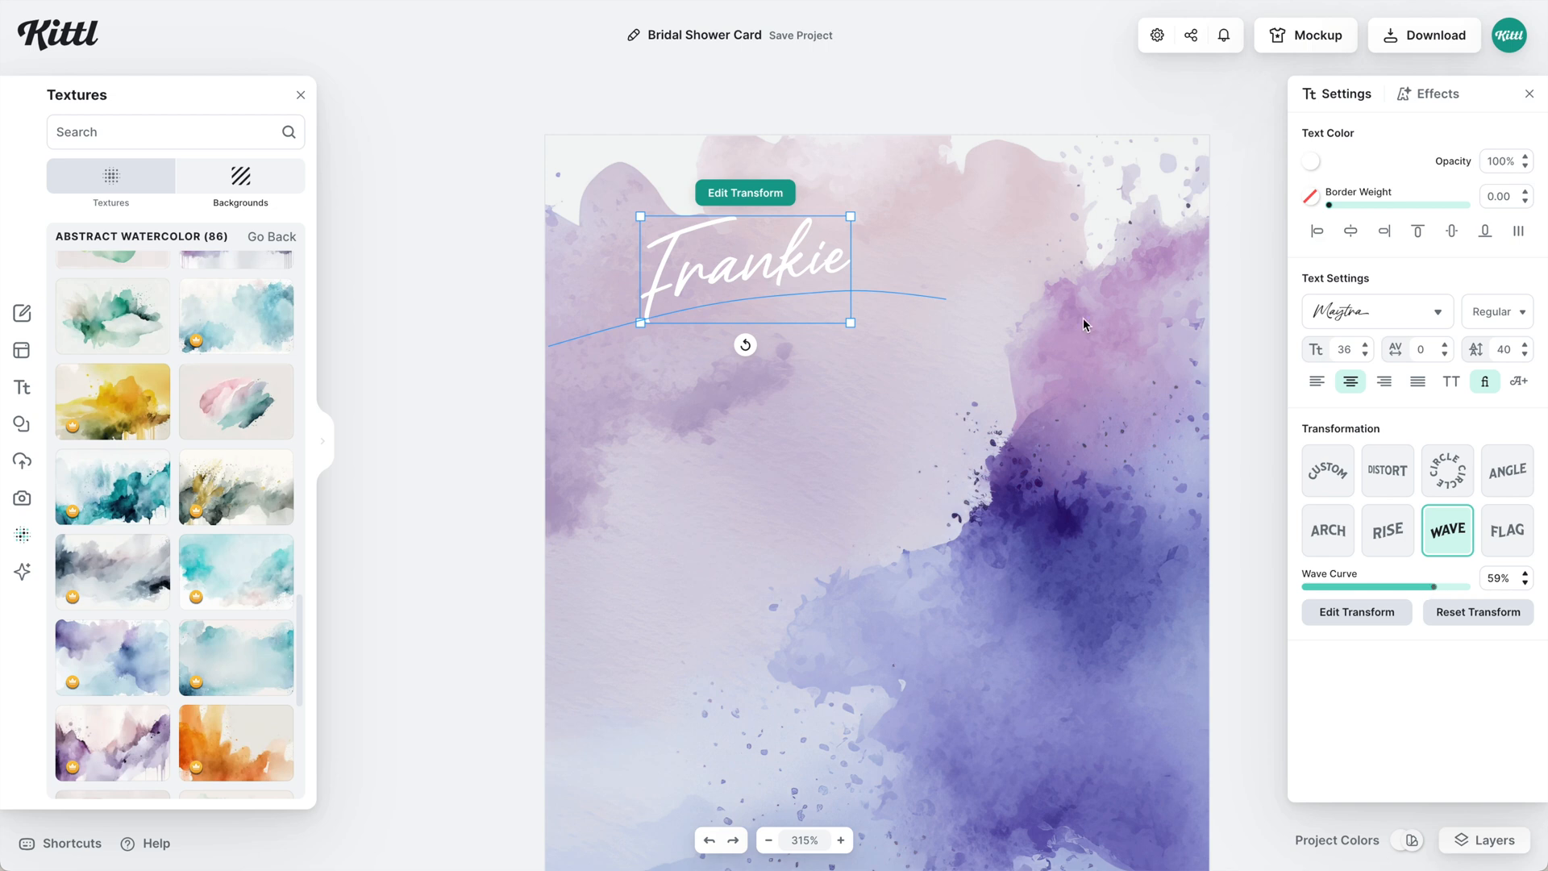
- Duplicate the name text, change the copy to "married", and place it diagonally below and to the right of the name
click(934, 345)
click(782, 274)
drag(778, 269, 876, 345)
double_click(876, 346)
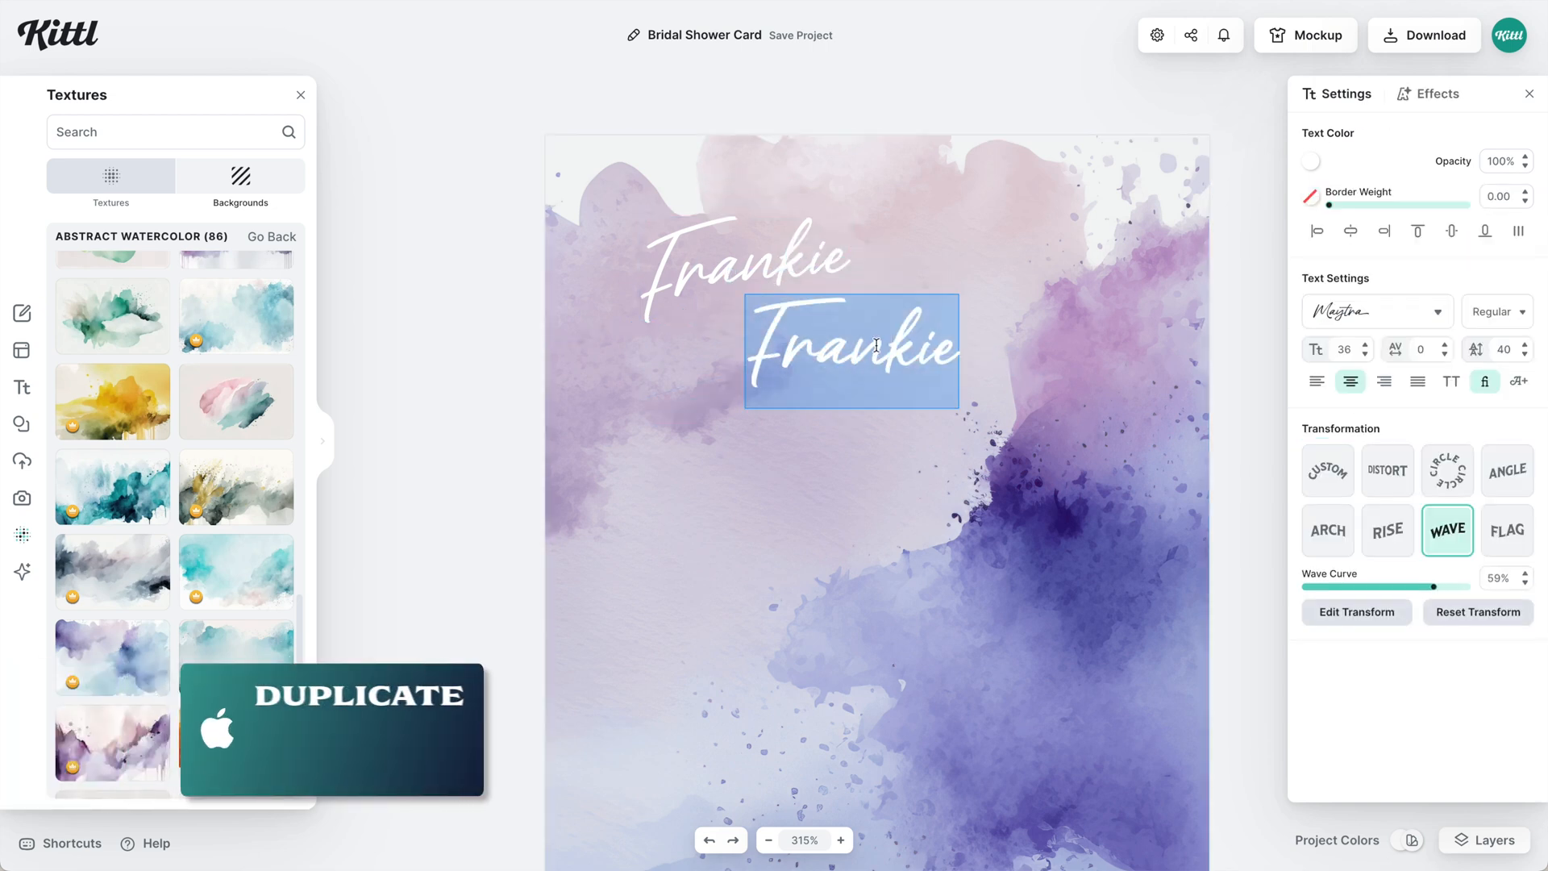
text(married)
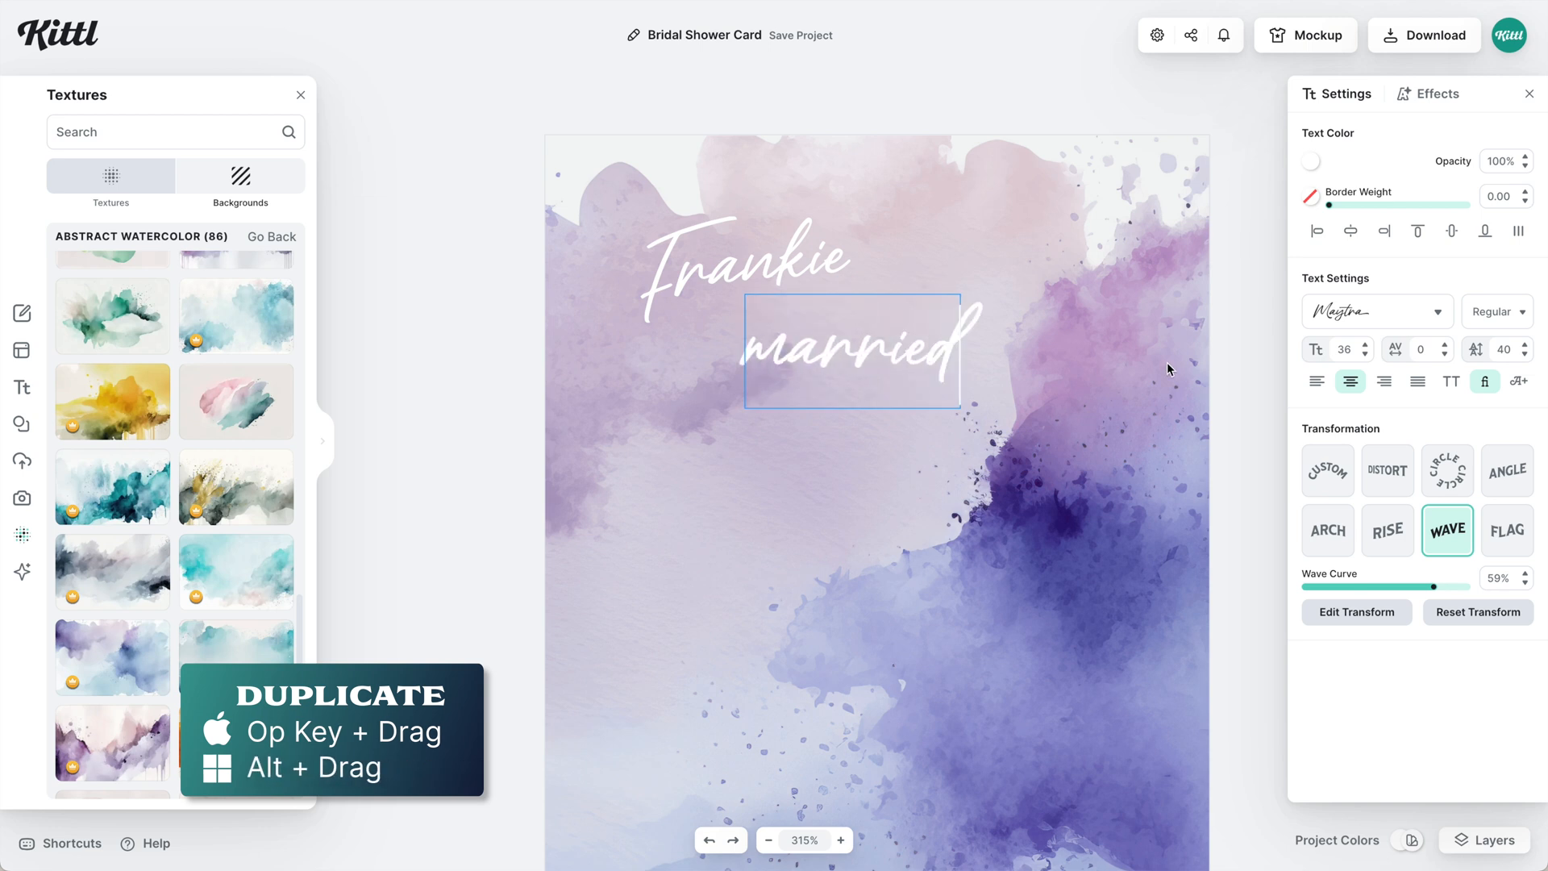
key(Escape)
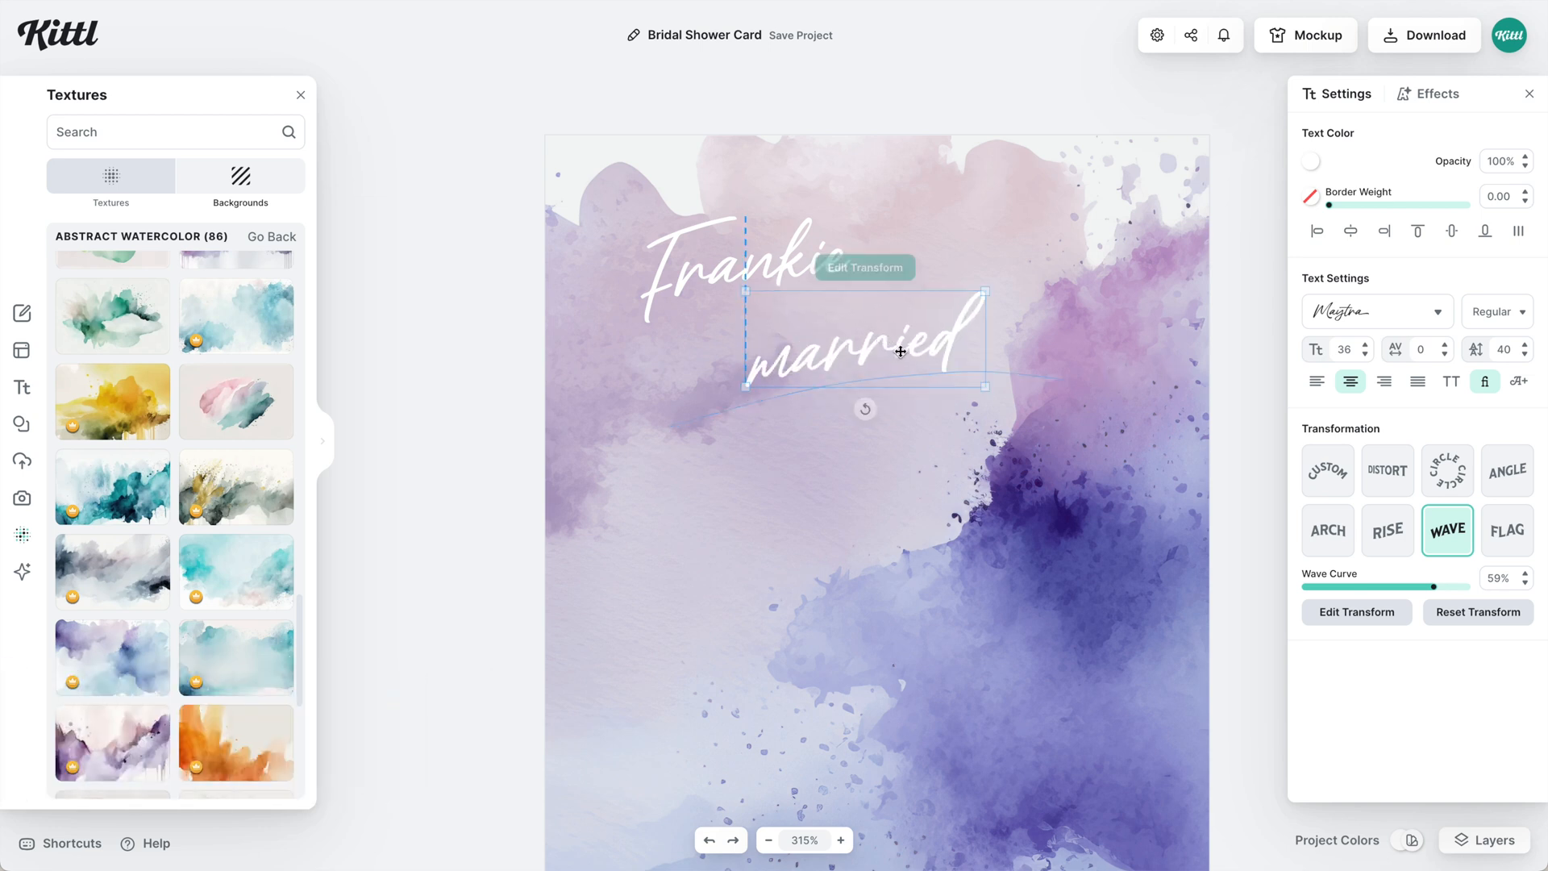
drag(901, 351, 902, 350)
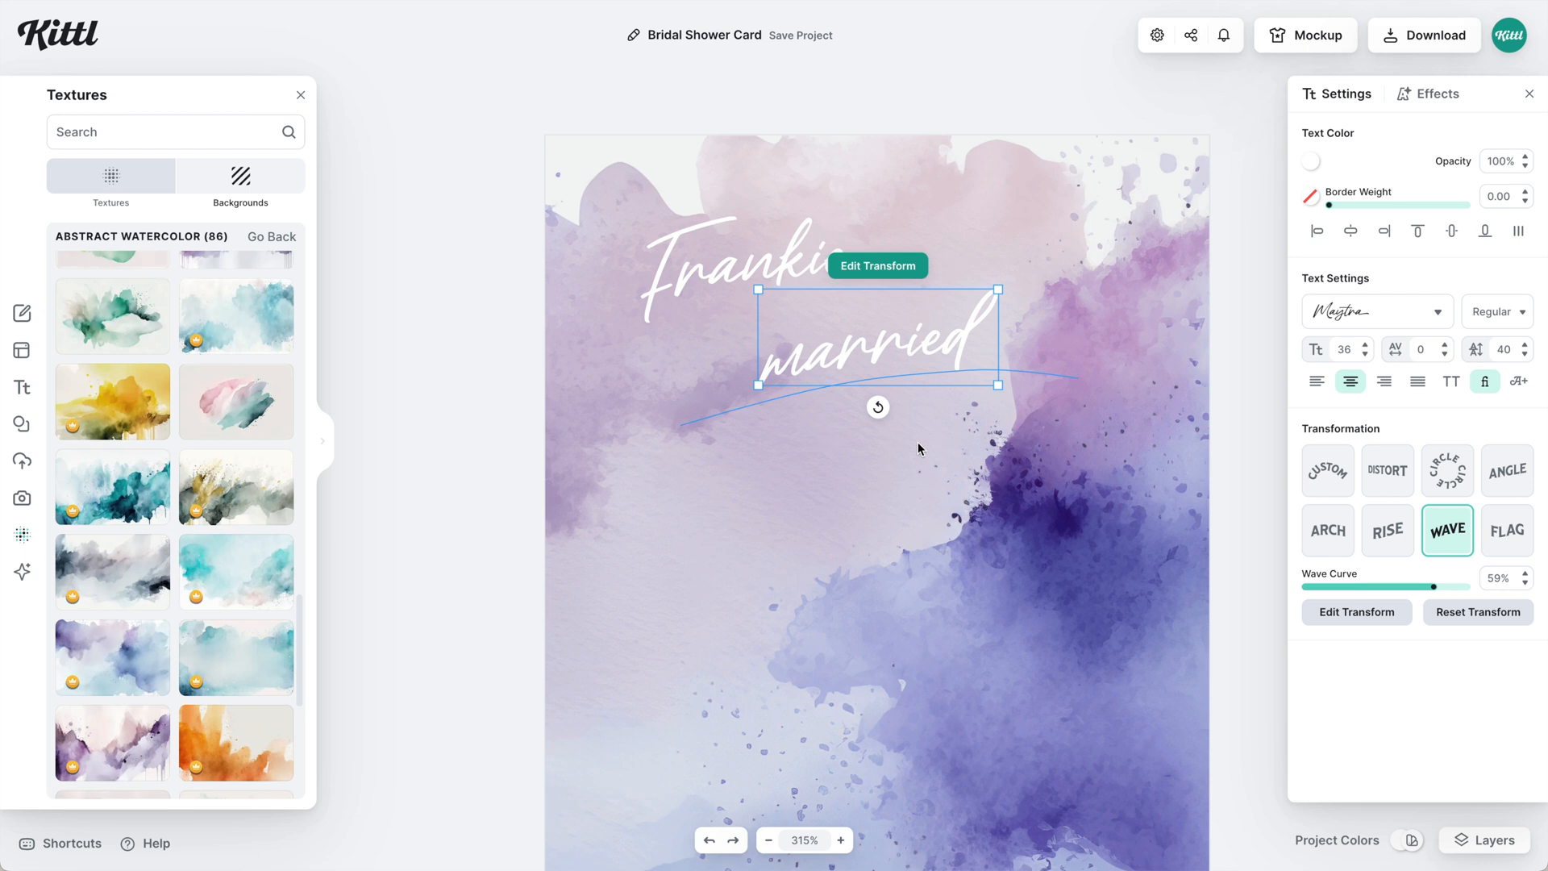
- Paste a copy of "married" in the middle of the card, remove its wave, and set its typeface to Adventurer 05
key(ctrl+v)
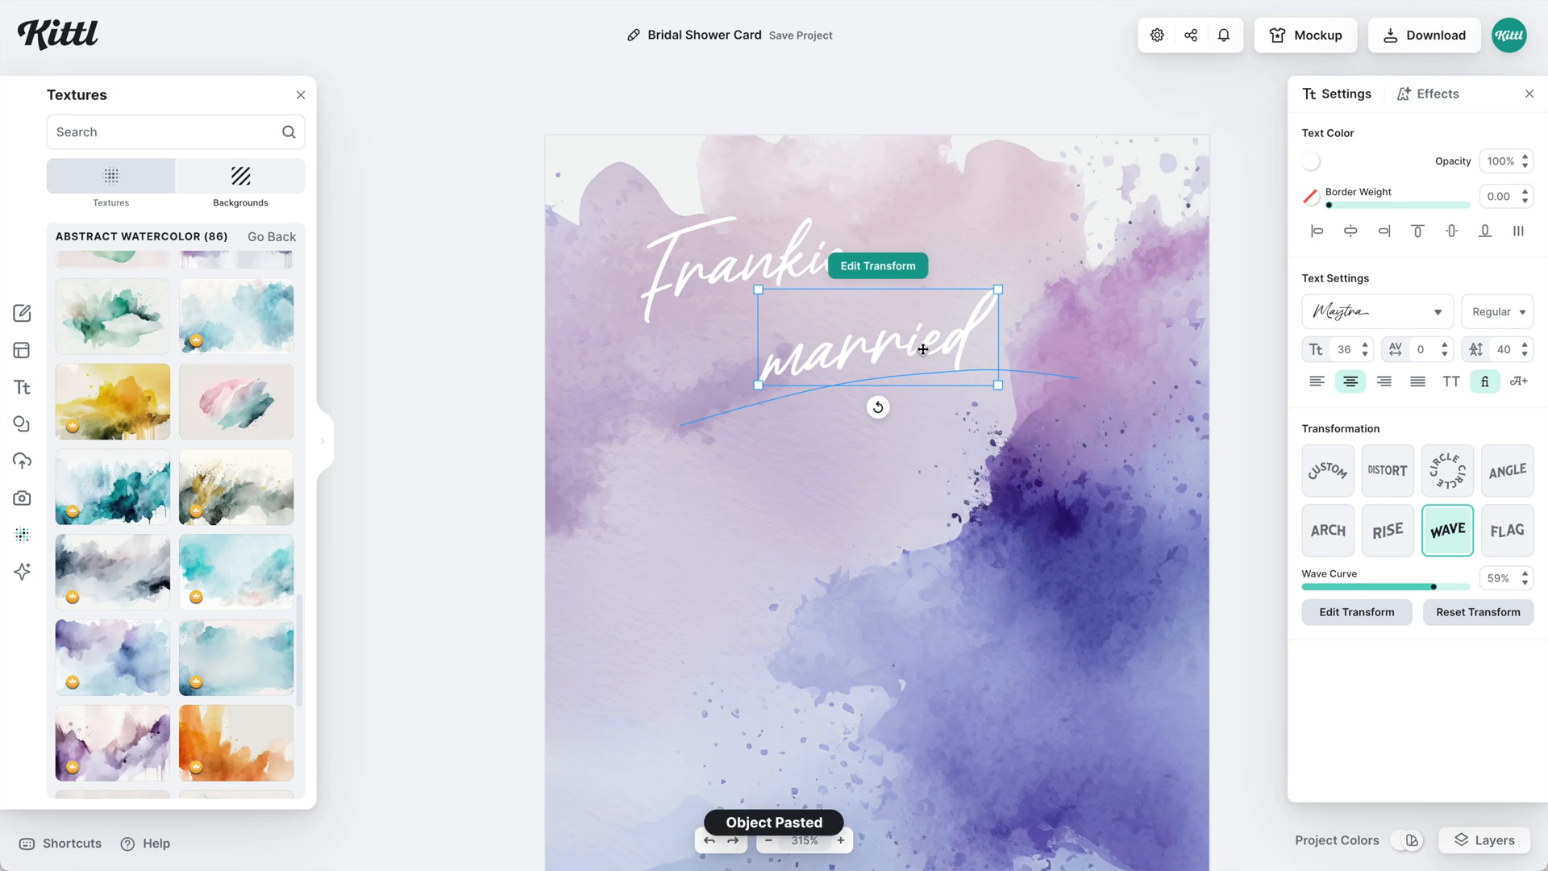
drag(917, 353, 917, 566)
click(1446, 535)
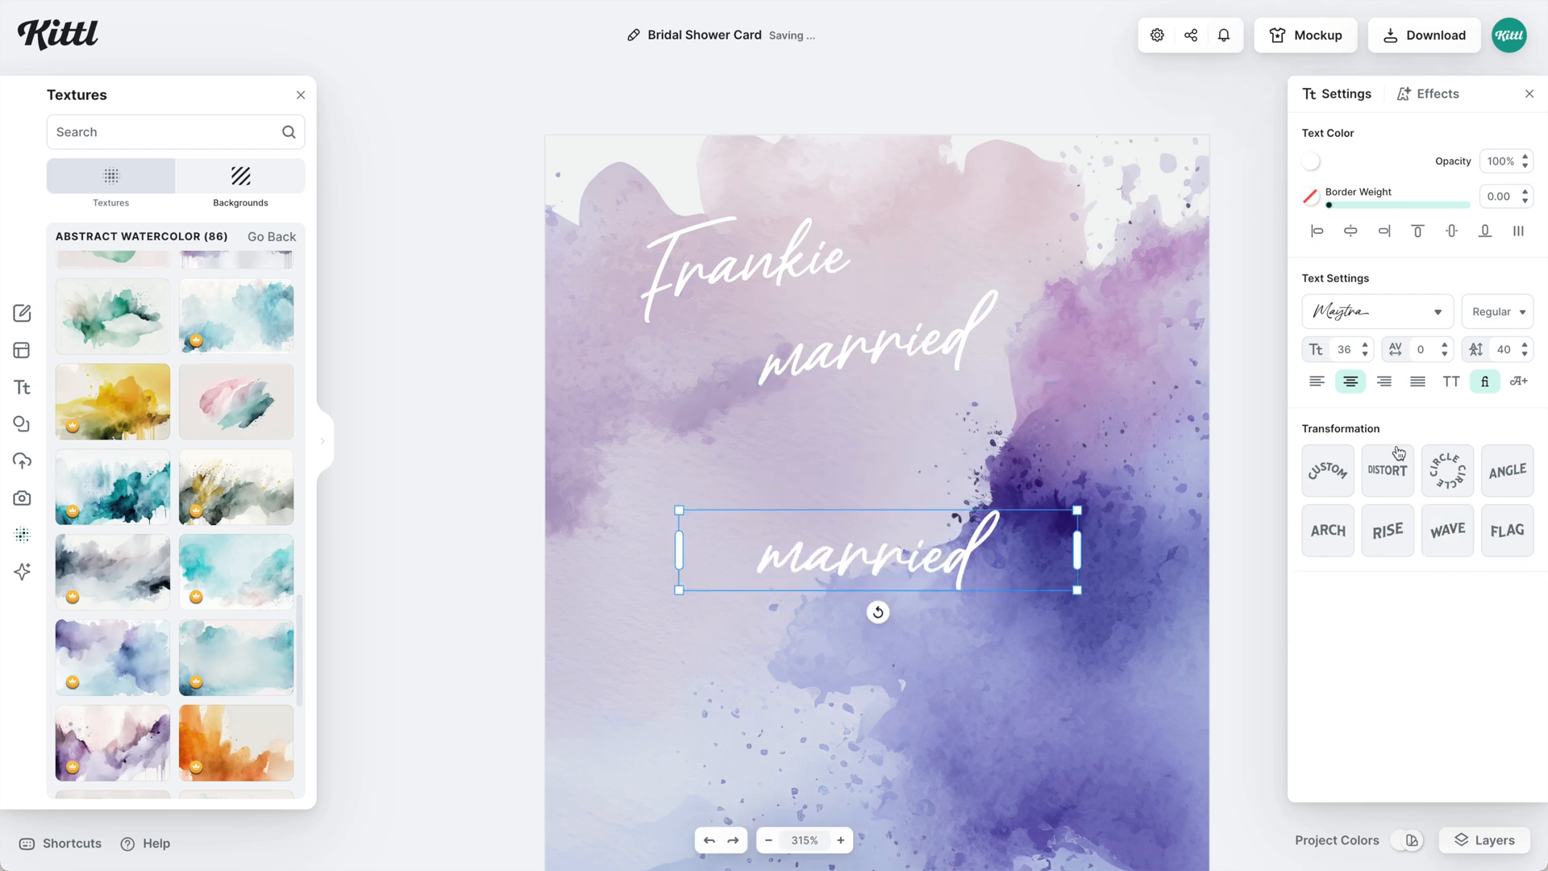
click(1342, 312)
text(adve)
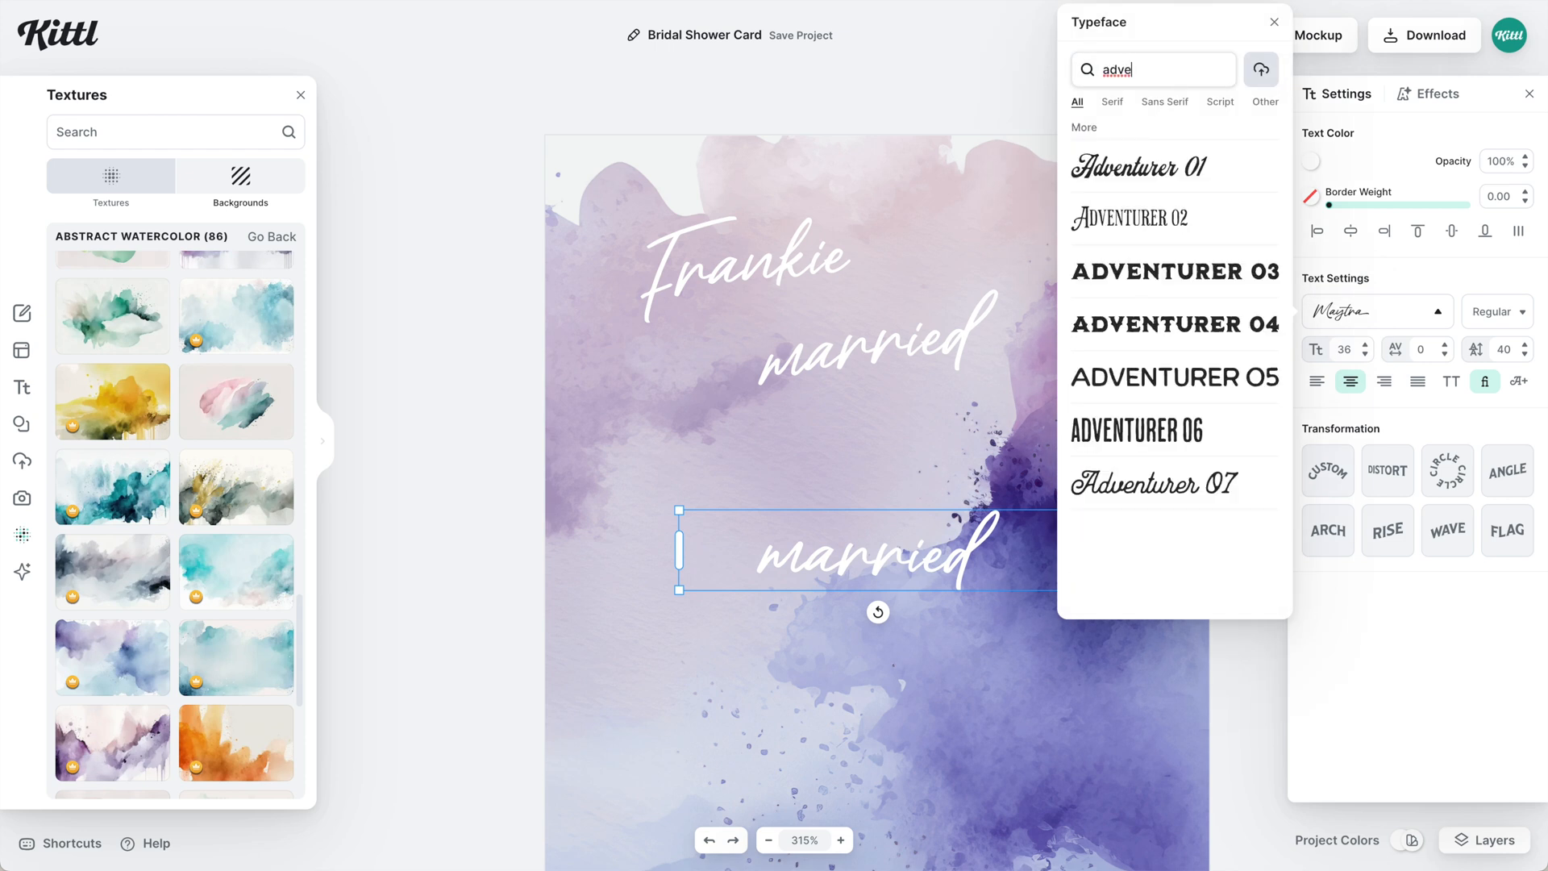
click(1207, 382)
- Set the copied text's size to 8 and its letter spacing to 200
click(1366, 355)
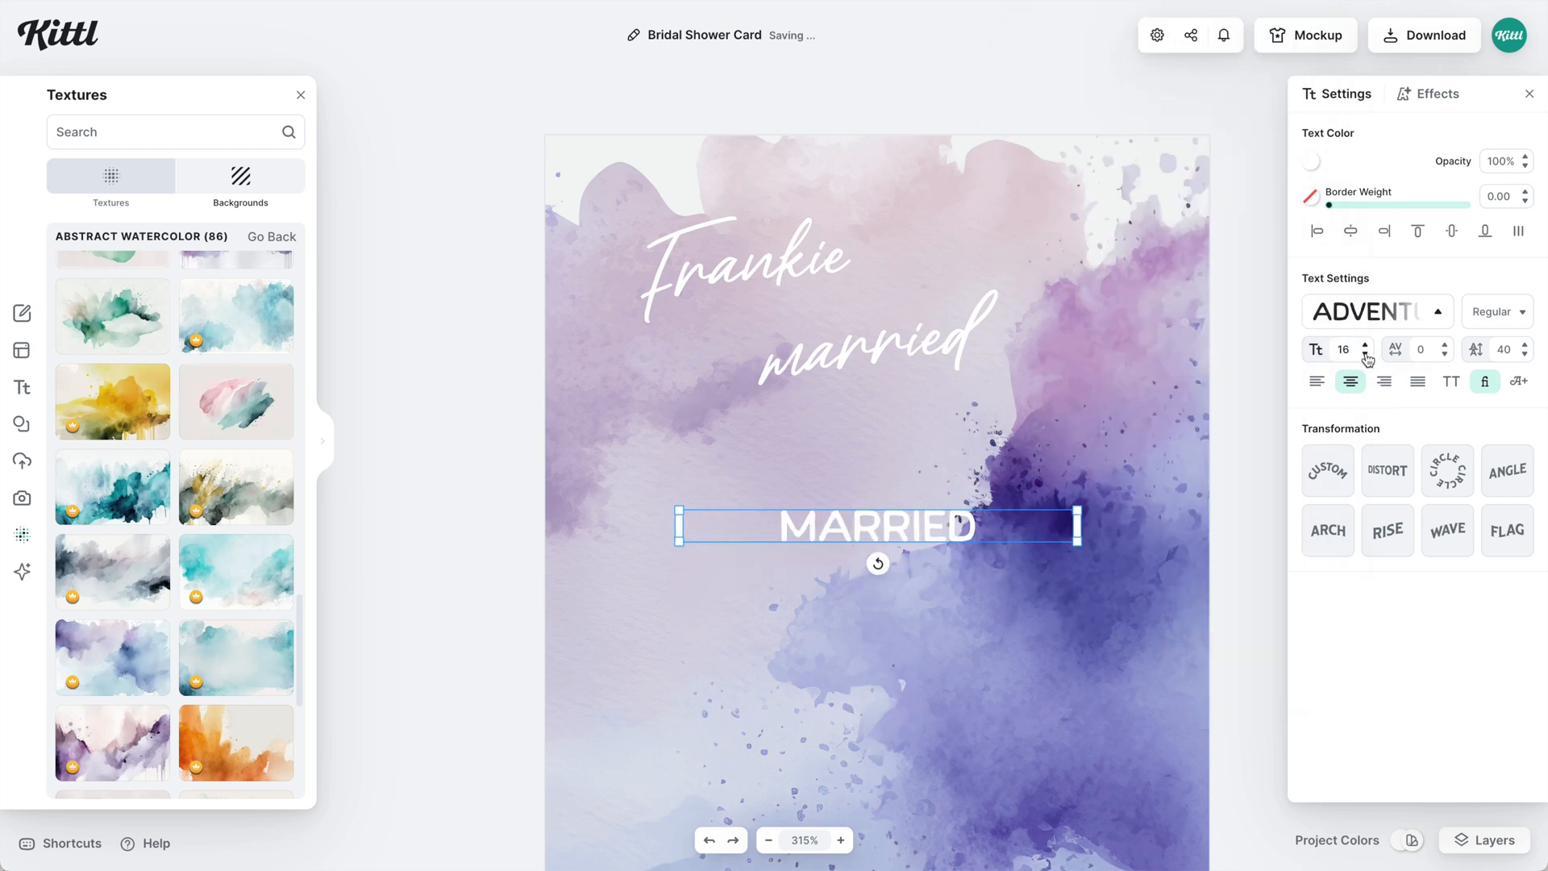
click(1365, 355)
click(1365, 345)
click(1418, 352)
text(200)
key(Return)
- Move the small text between the name and "married" and change its wording to "is getting"
drag(905, 523, 804, 323)
double_click(834, 319)
text(is getting)
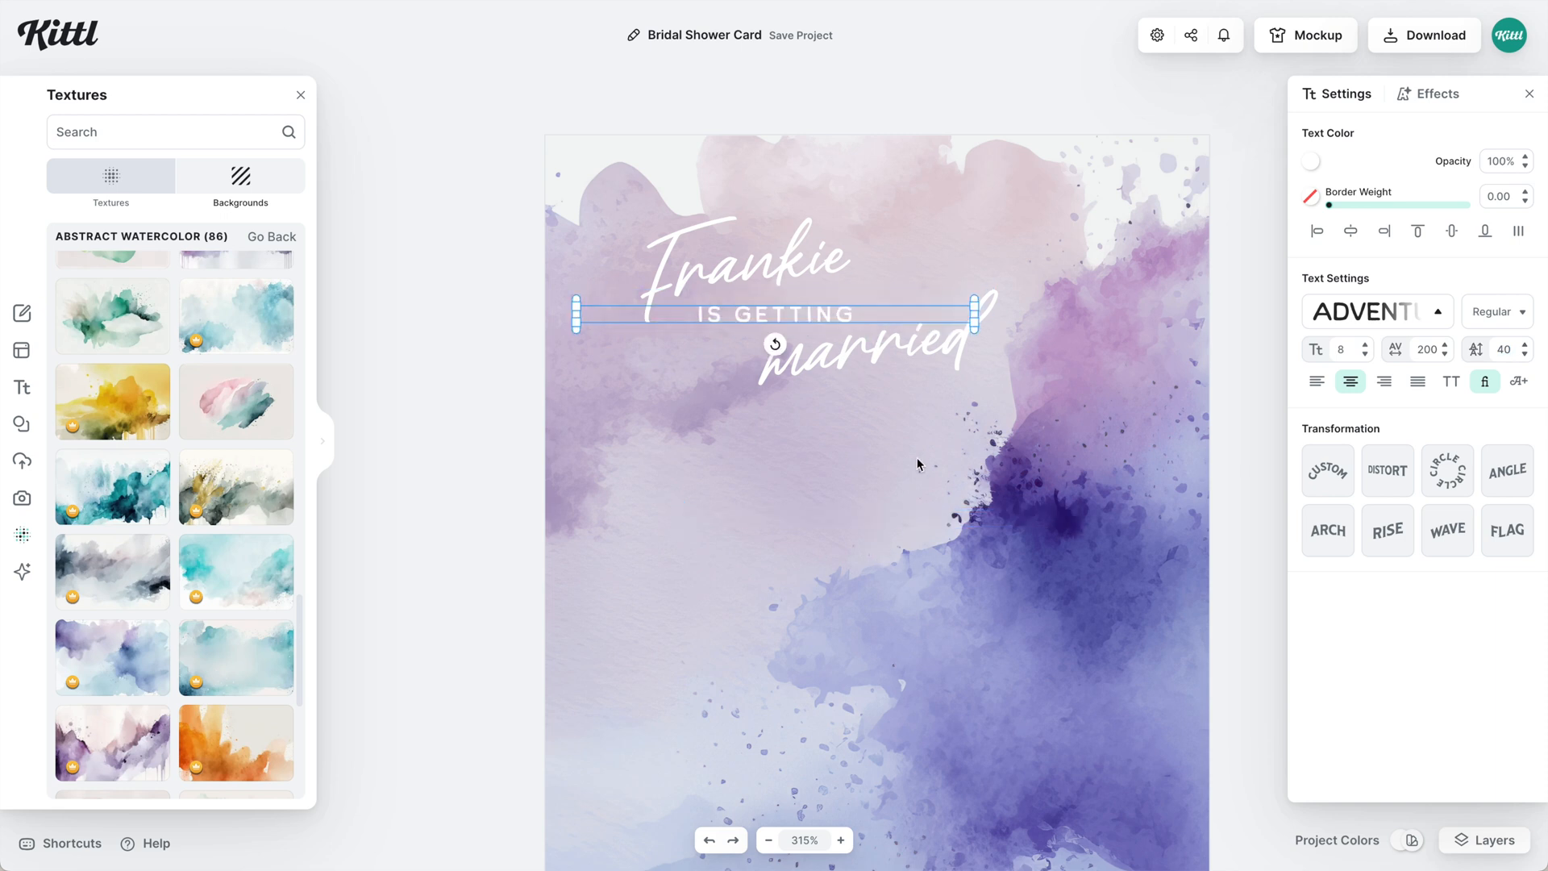
- Move the three heading texts together slightly up and left, and view the whole card
drag(954, 455, 738, 271)
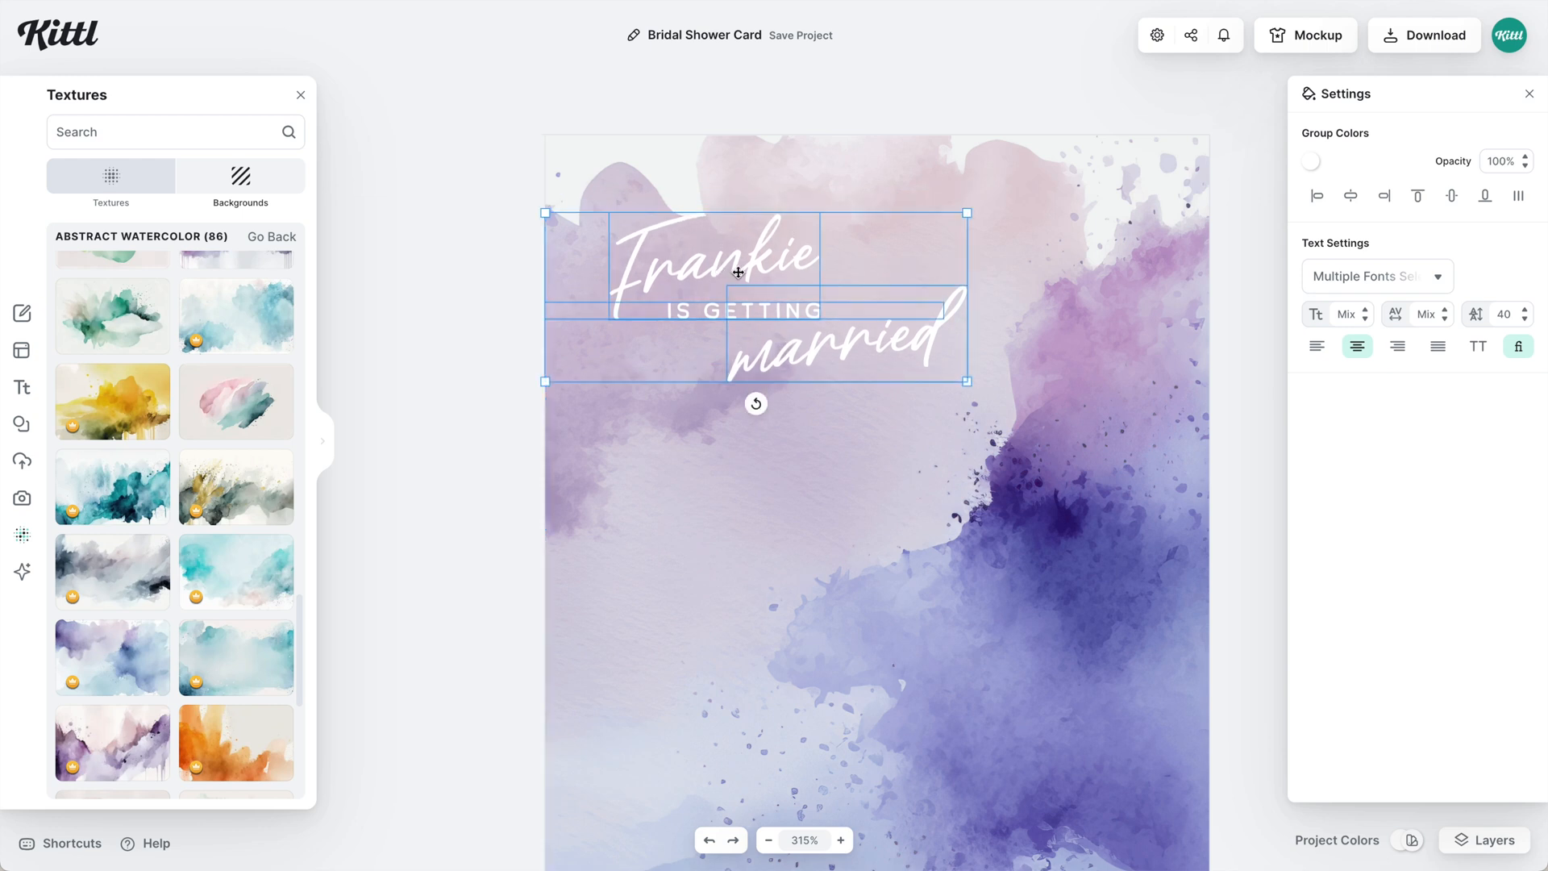
click(941, 449)
key(shift+1)
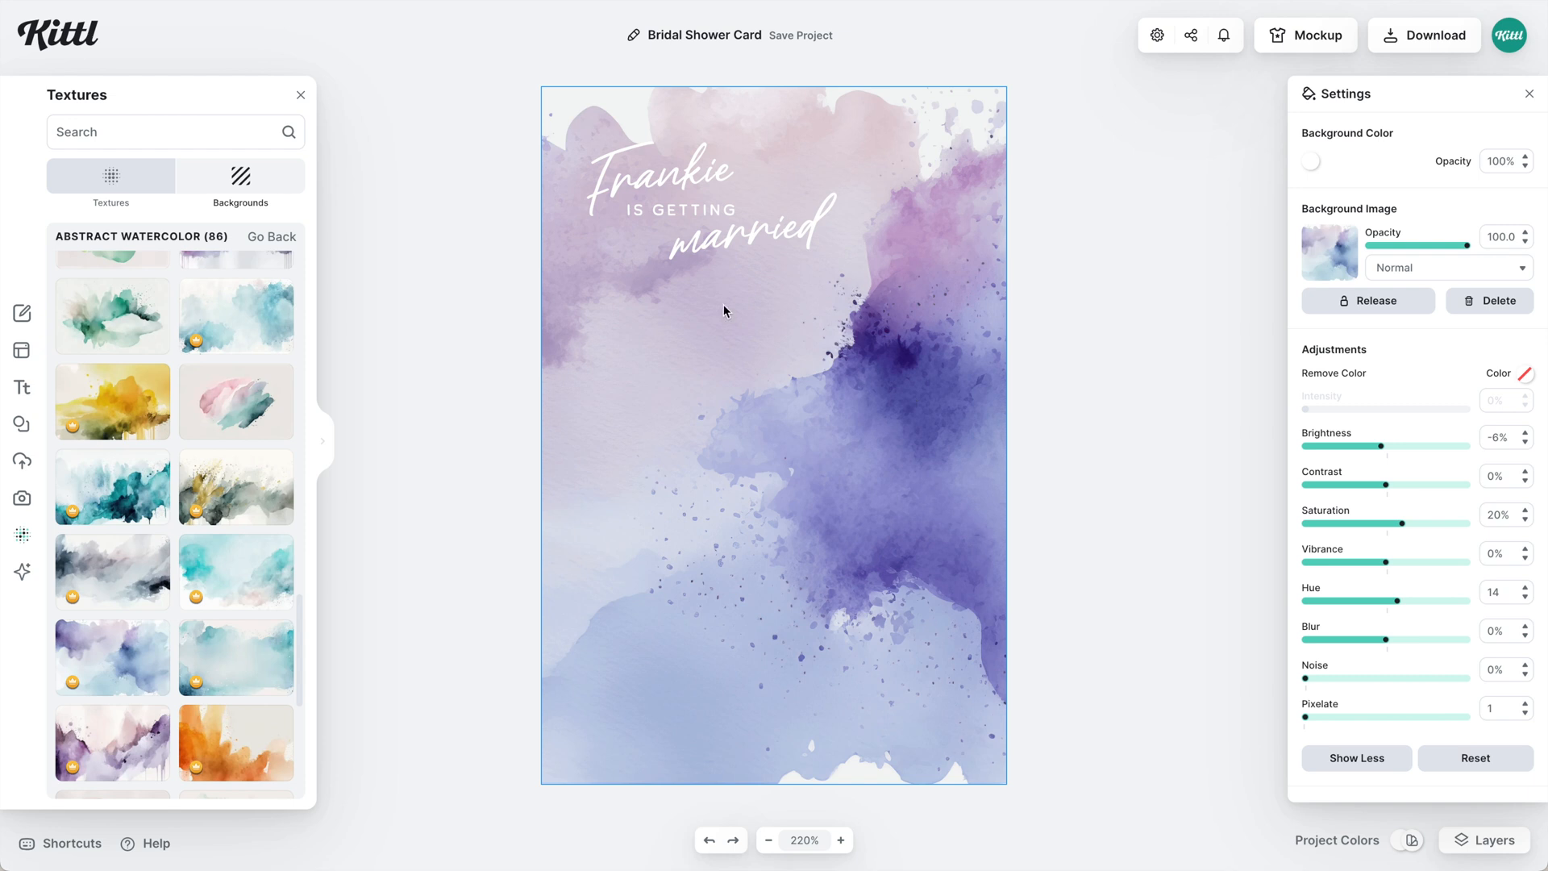
- Add a square from Basic Shapes and stretch it into a large centred rectangle from below the heading to near the card's bottom
click(21, 424)
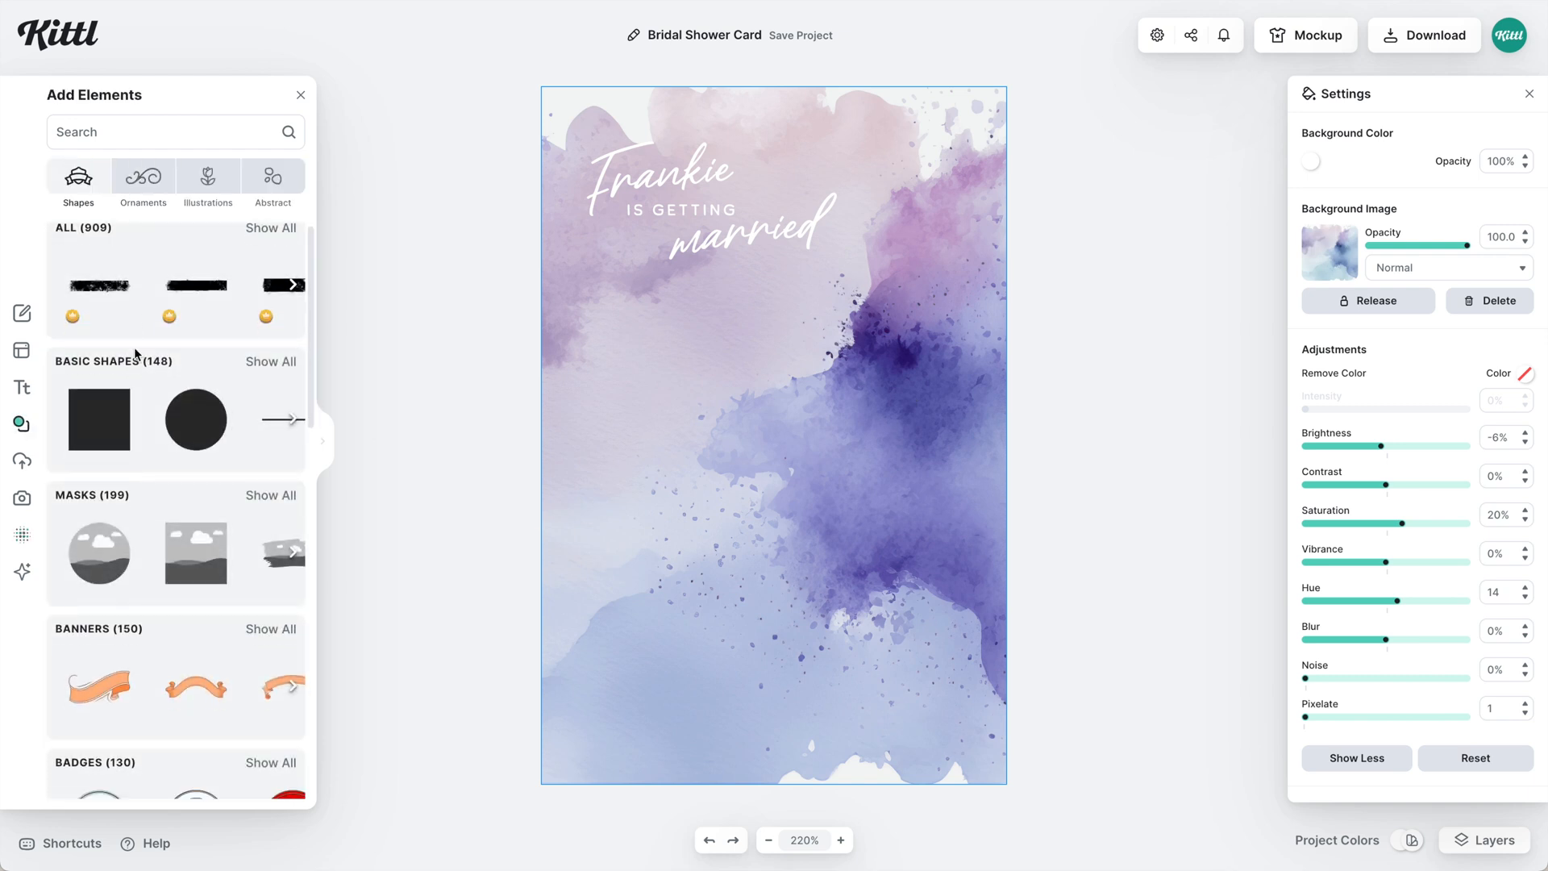
scroll(135, 353, down, 3)
scroll(137, 355, up, 1)
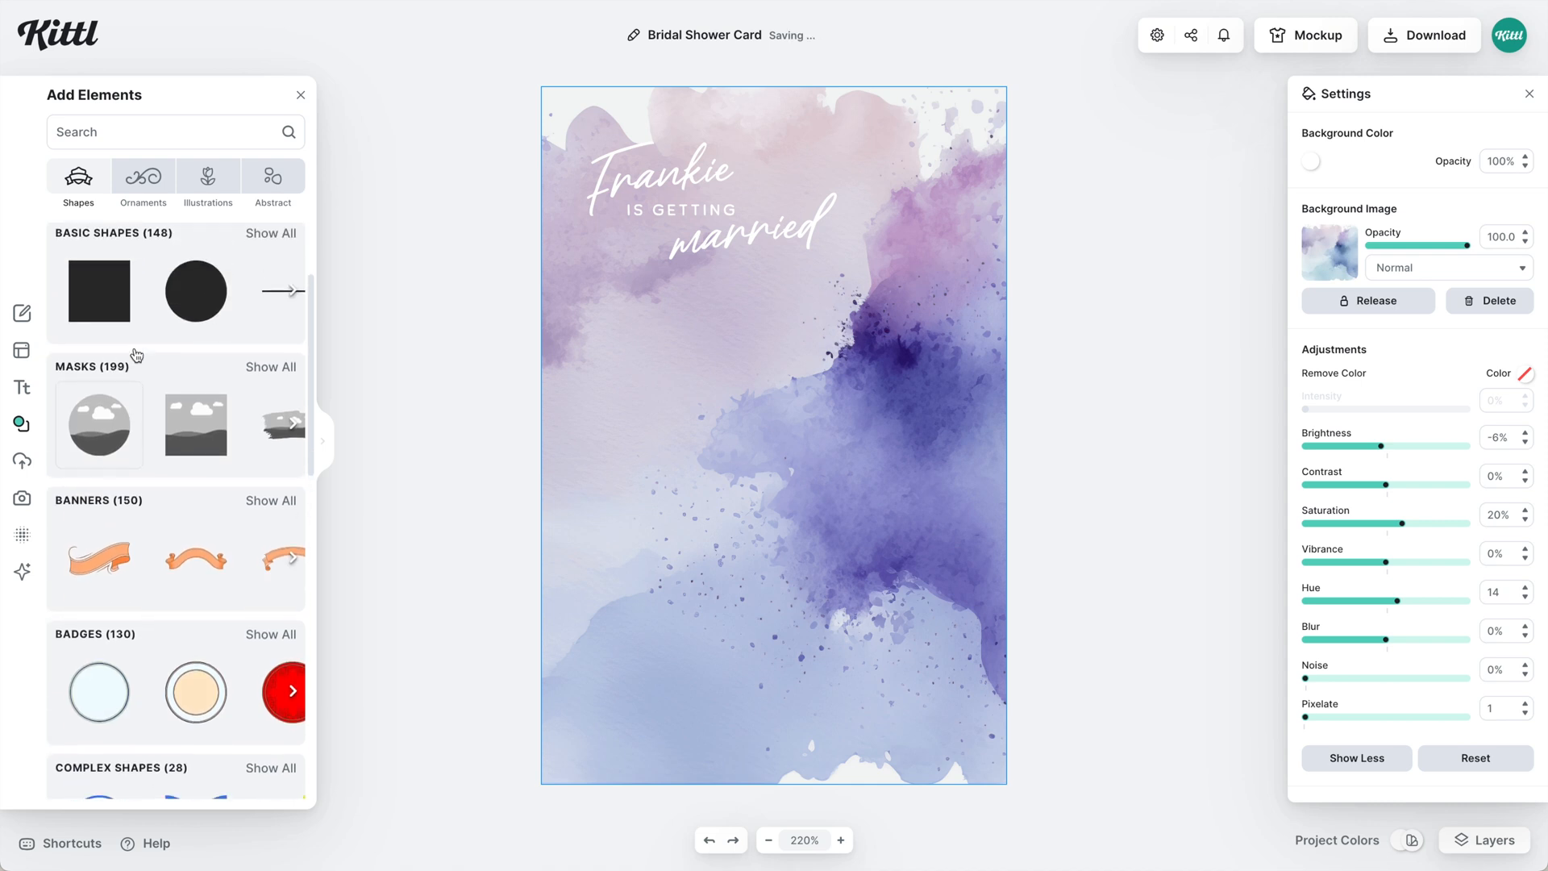
click(91, 325)
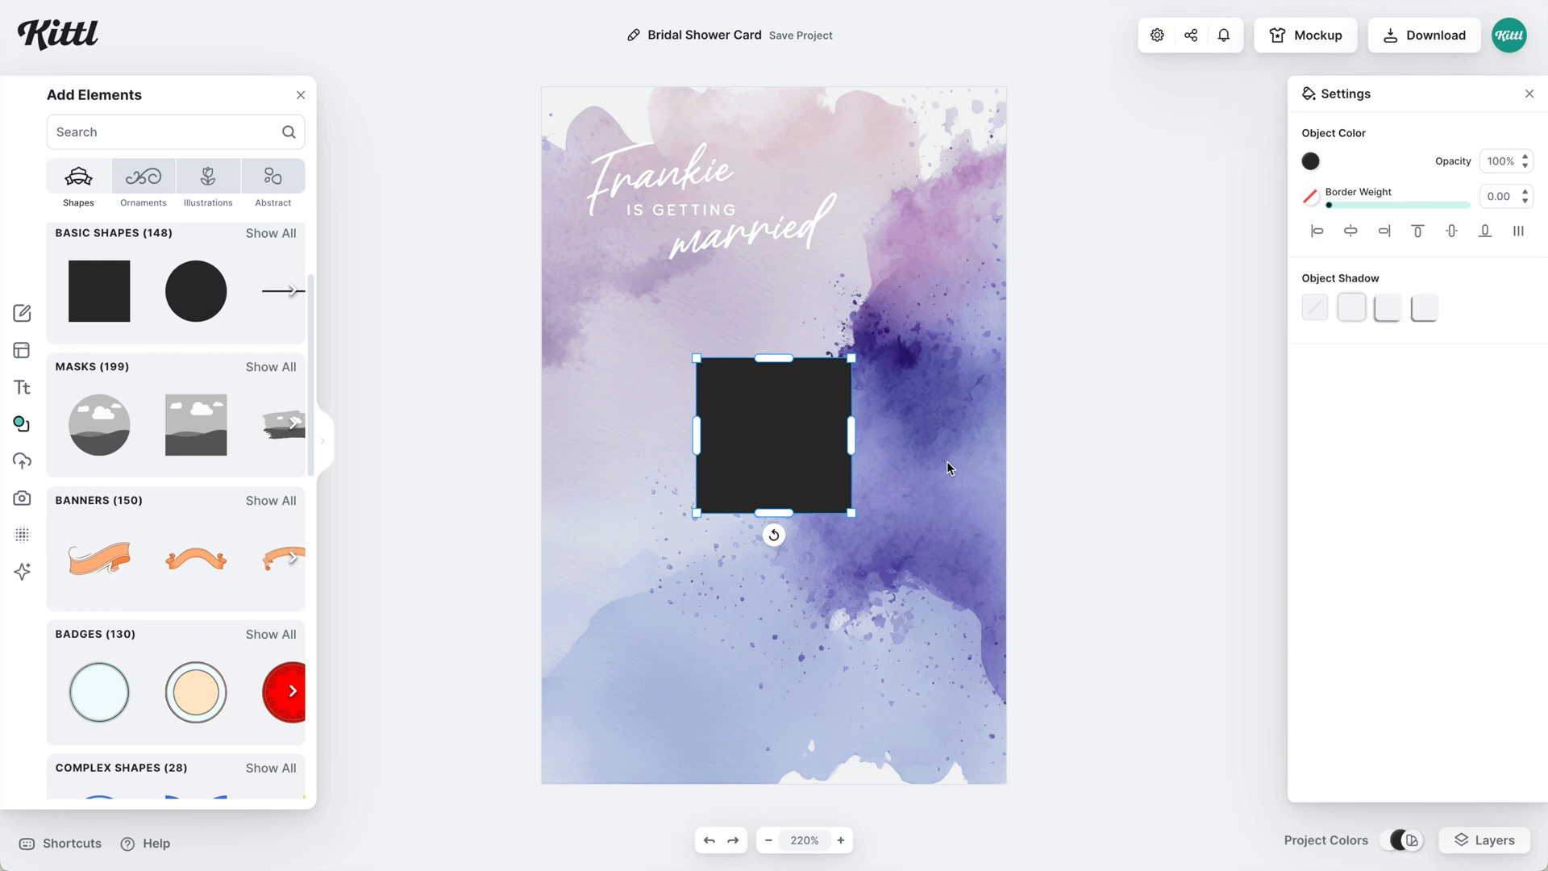
drag(852, 433, 950, 461)
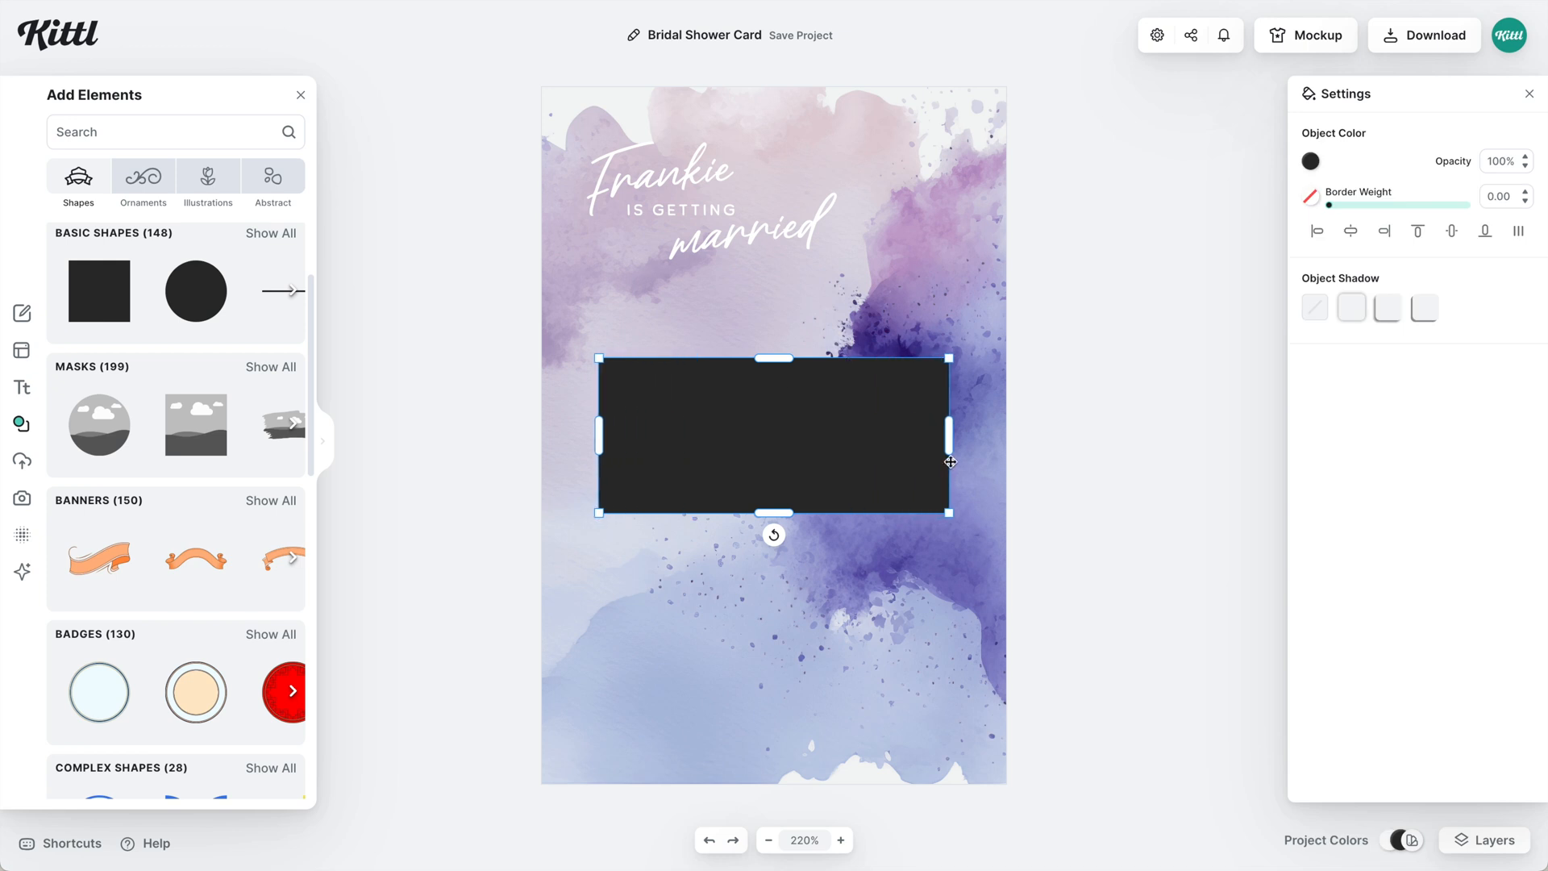
drag(772, 516, 771, 724)
drag(774, 356, 795, 304)
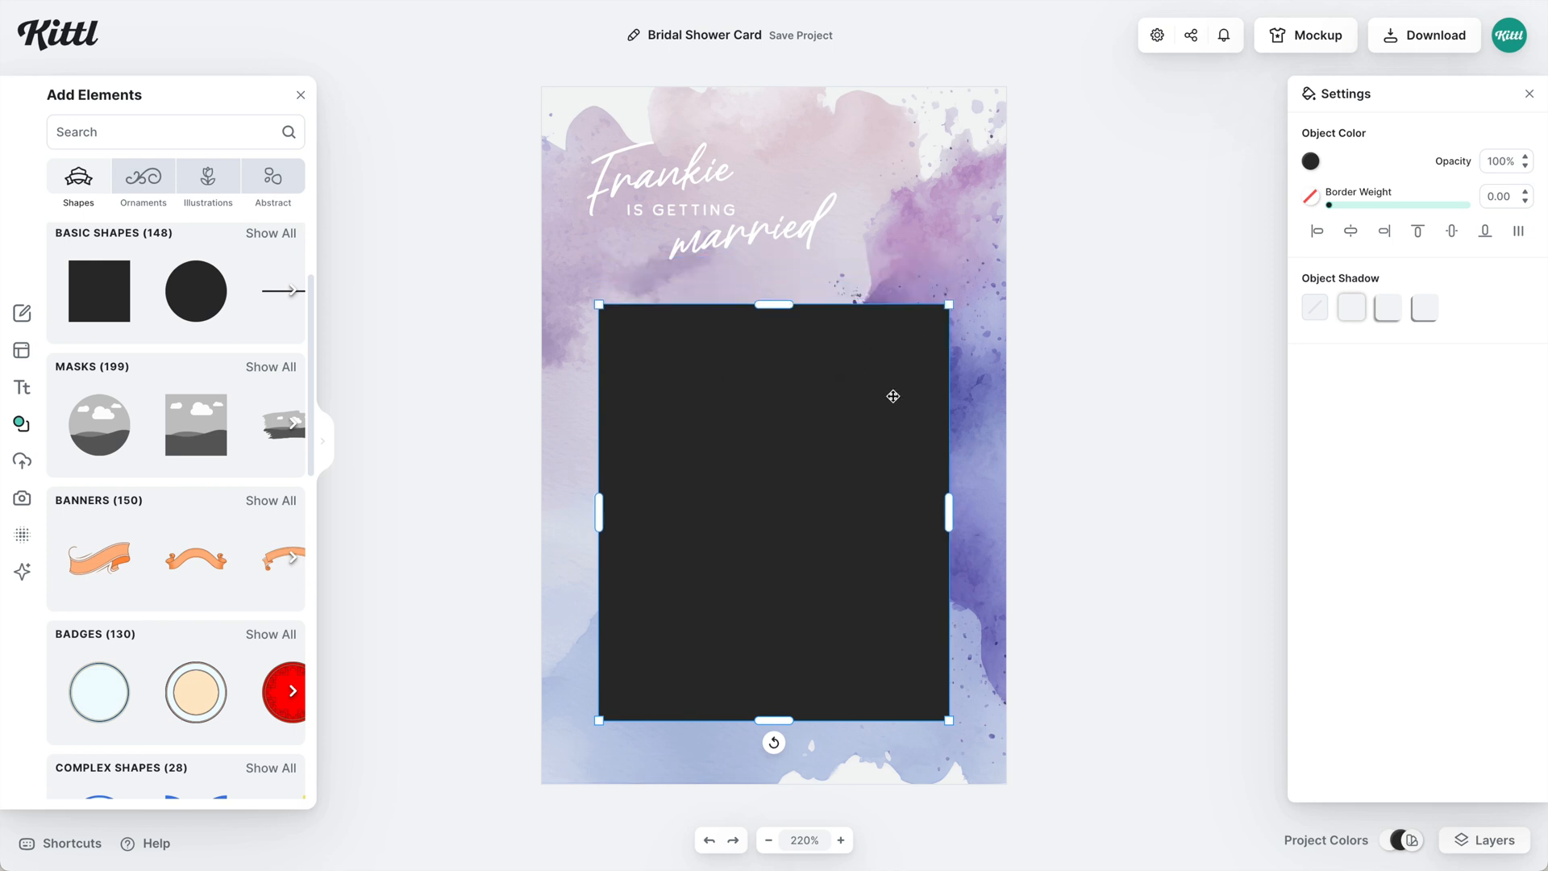
- Replace the plain black rectangle with the upright distressed rectangle from Grungy Shapes
scroll(121, 717, down, 8)
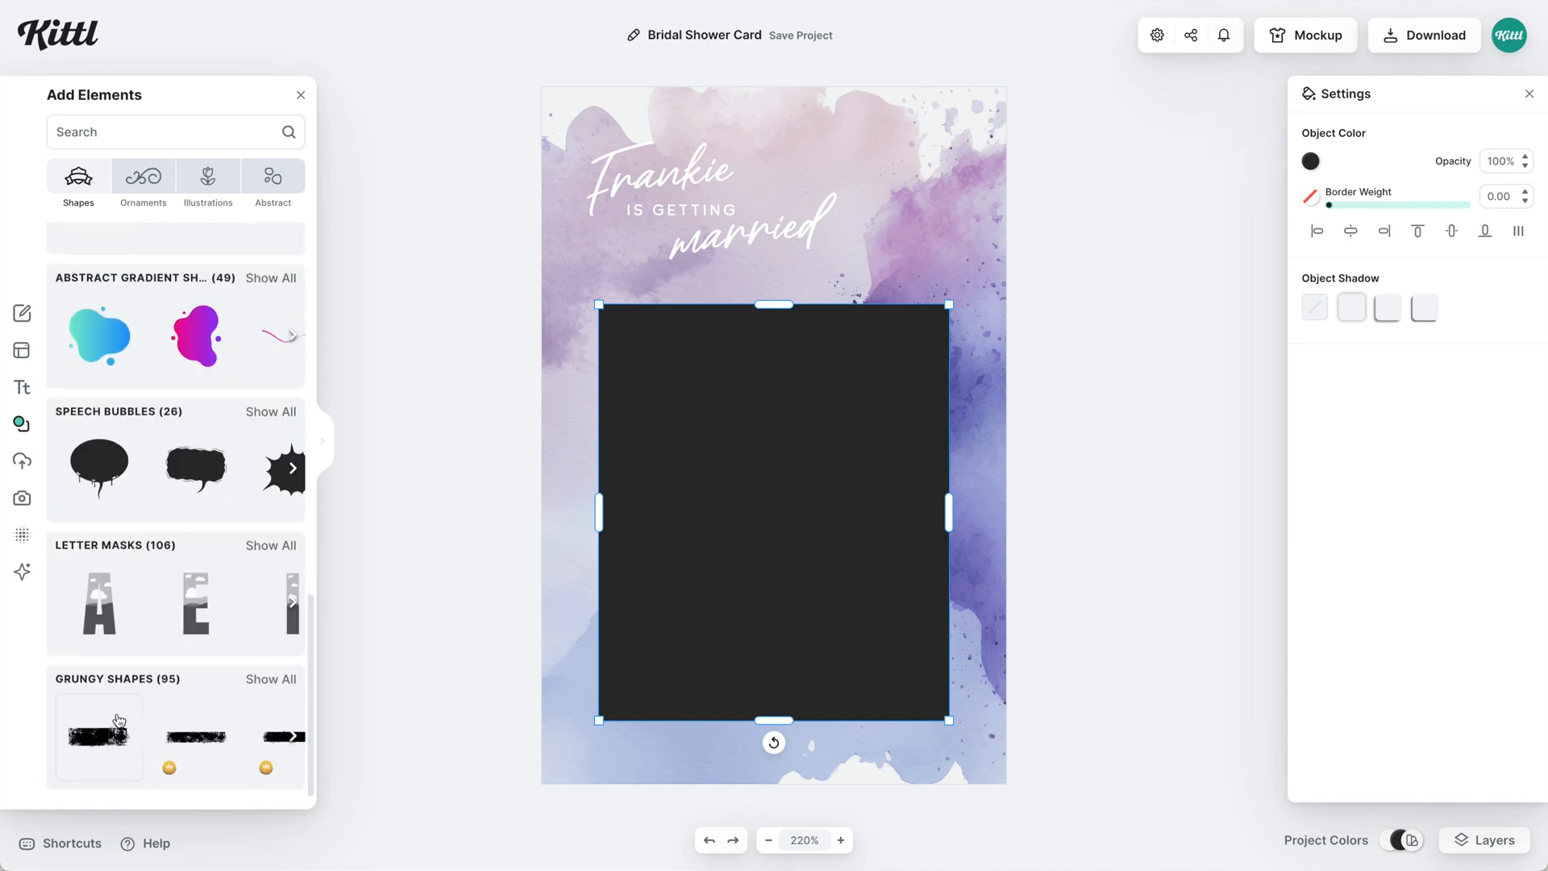
click(266, 681)
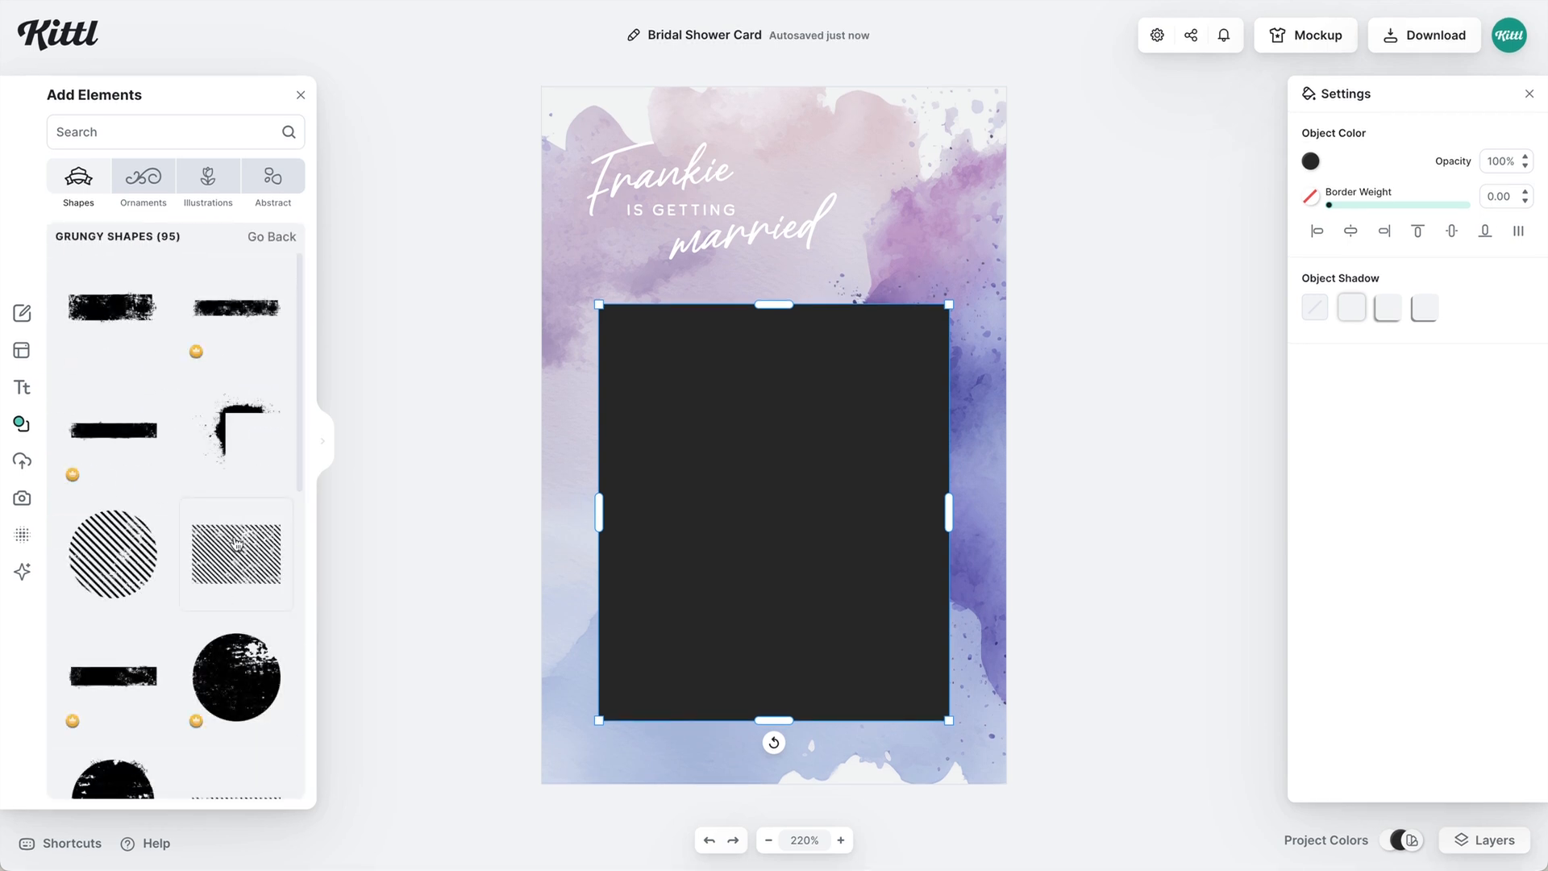
scroll(236, 543, down, 5)
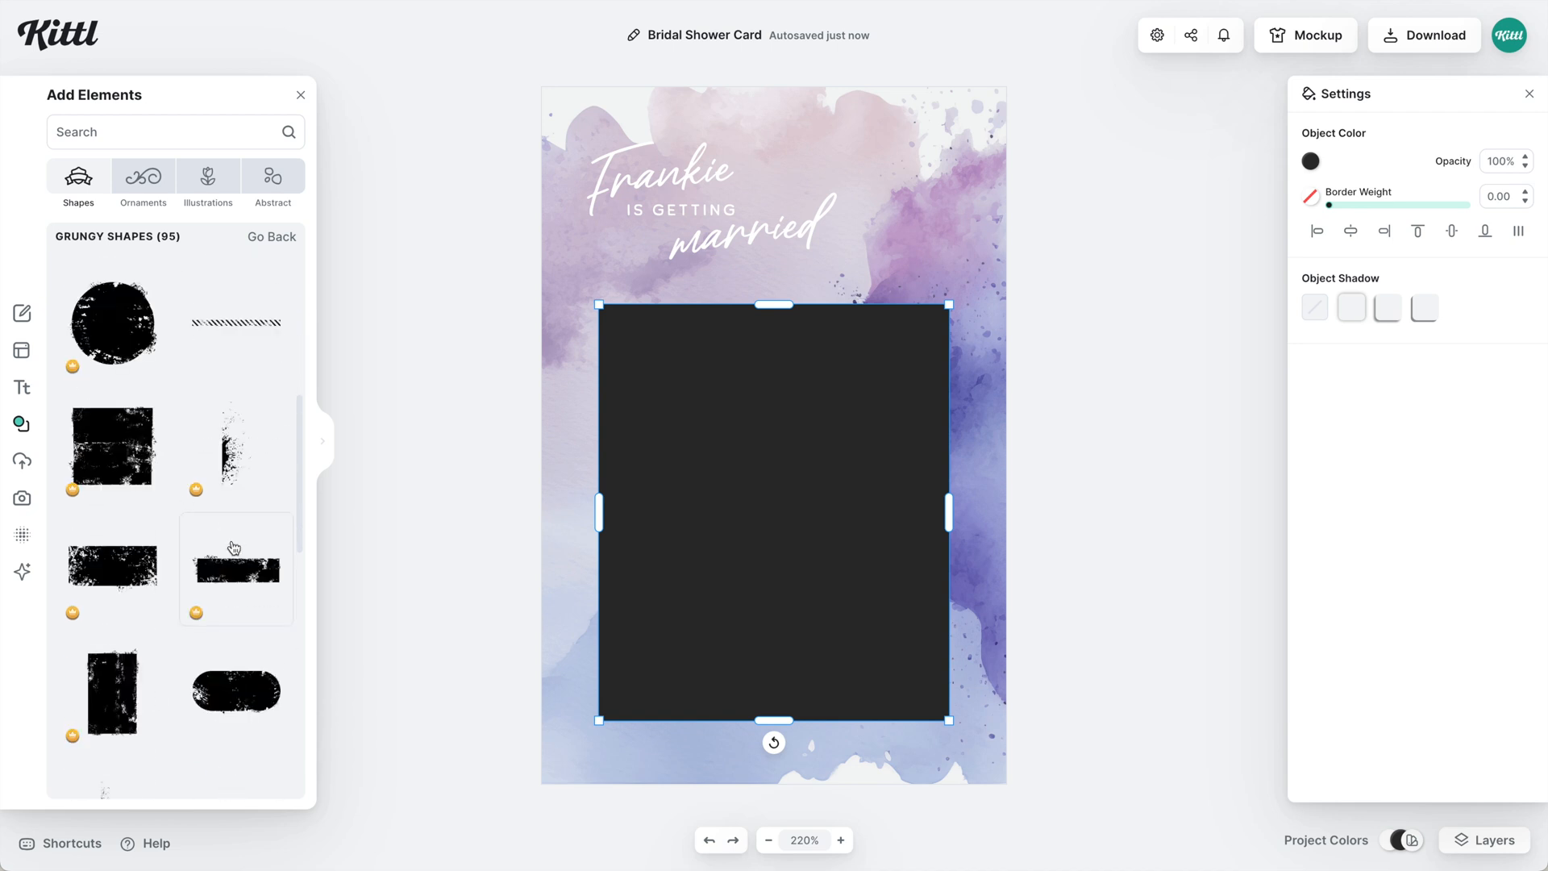
key(Delete)
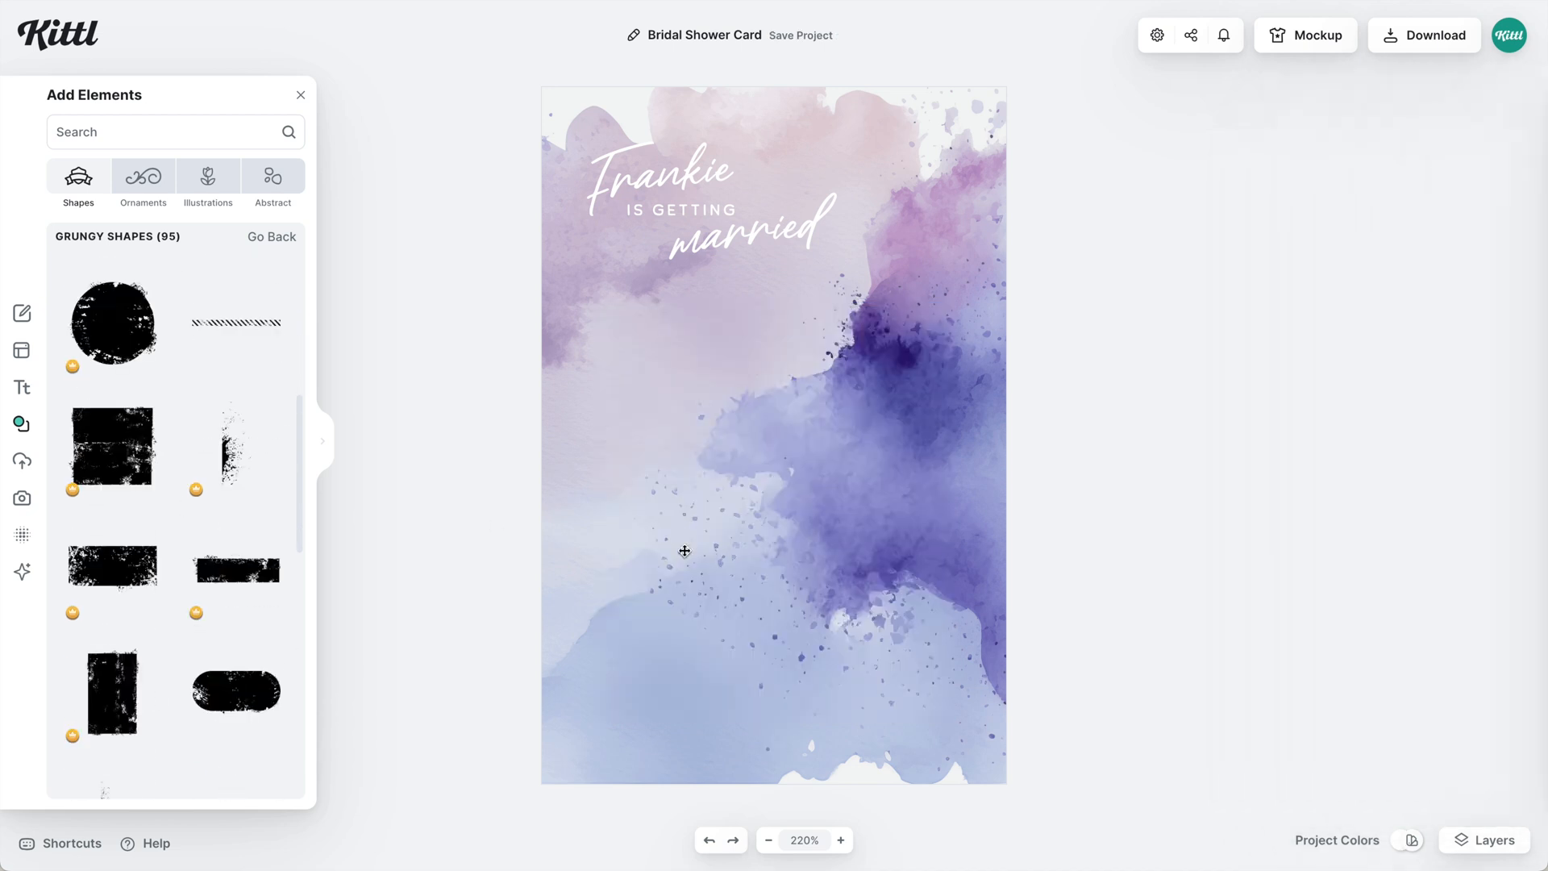
click(134, 650)
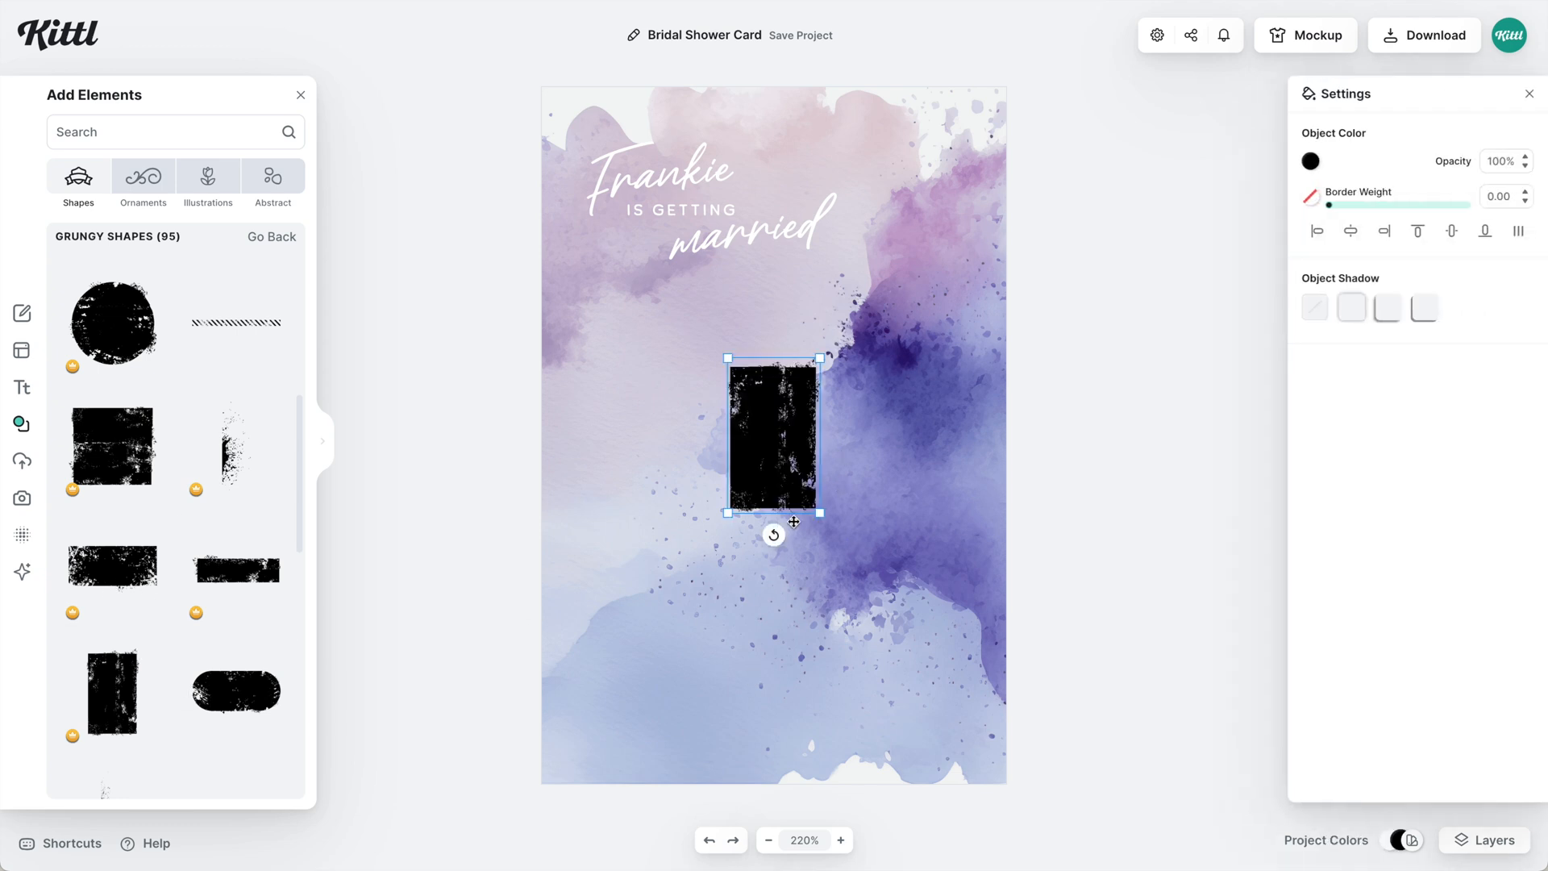
- Enlarge and widen the distressed rectangle and centre it below the heading, reaching almost to the card's bottom
drag(821, 514, 998, 781)
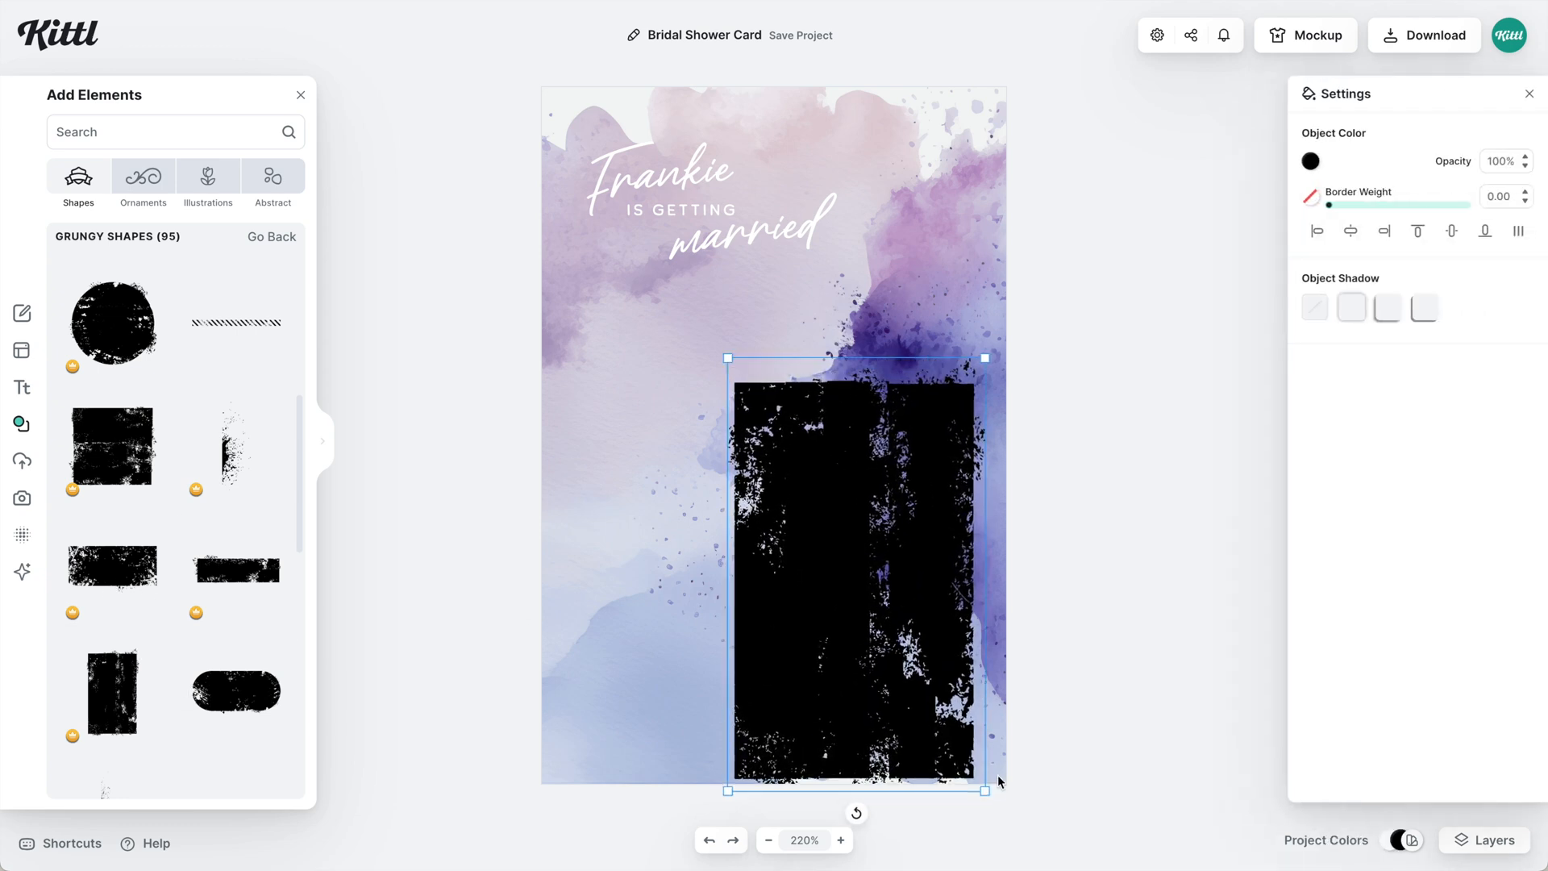
drag(928, 689, 787, 654)
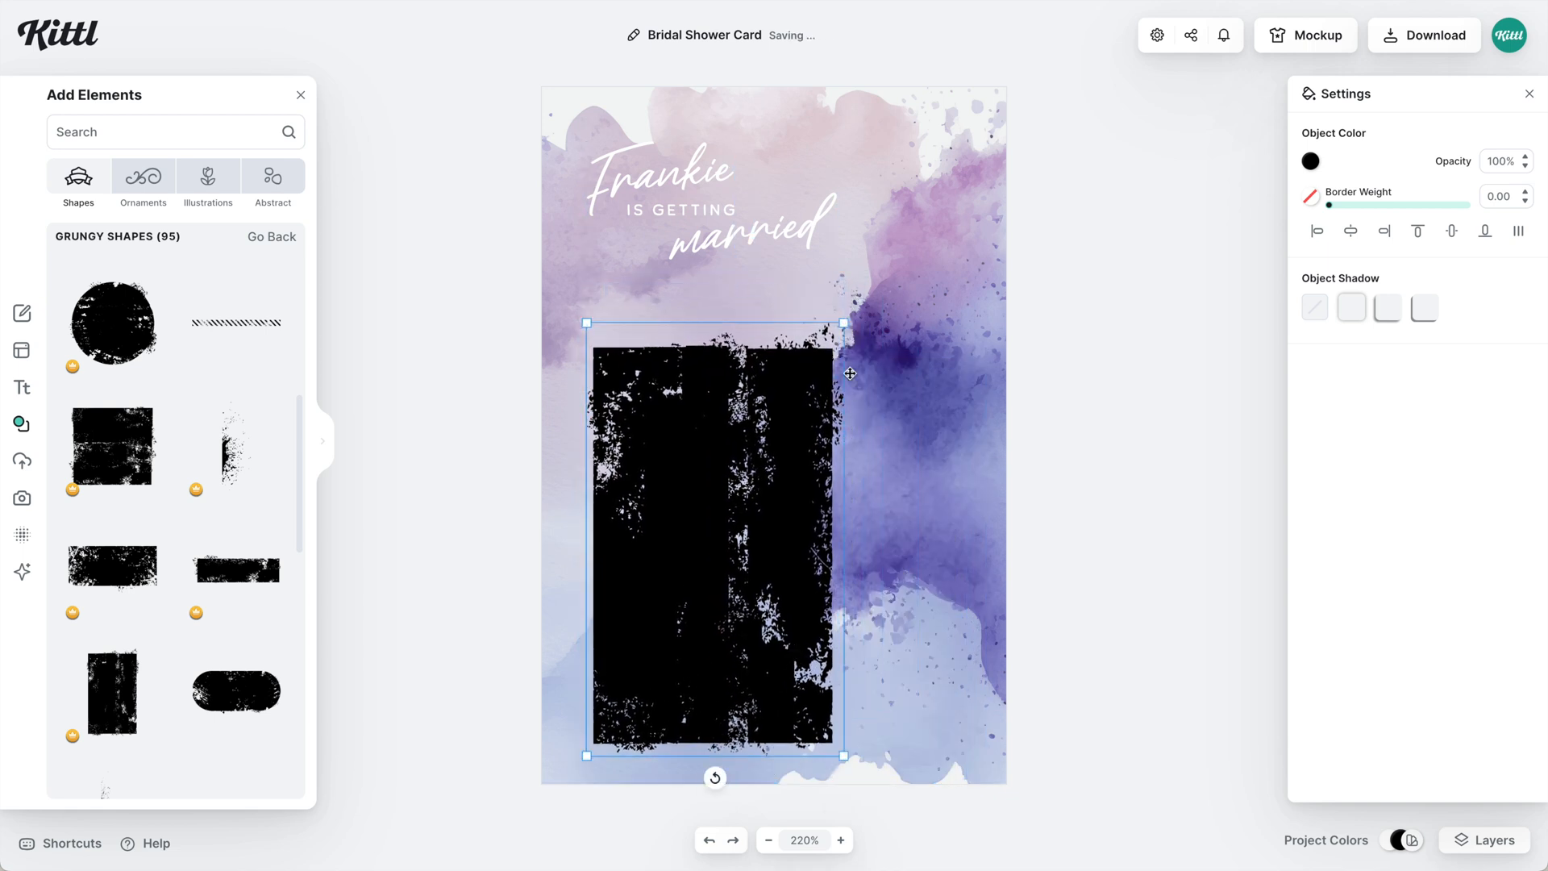
drag(844, 323, 870, 278)
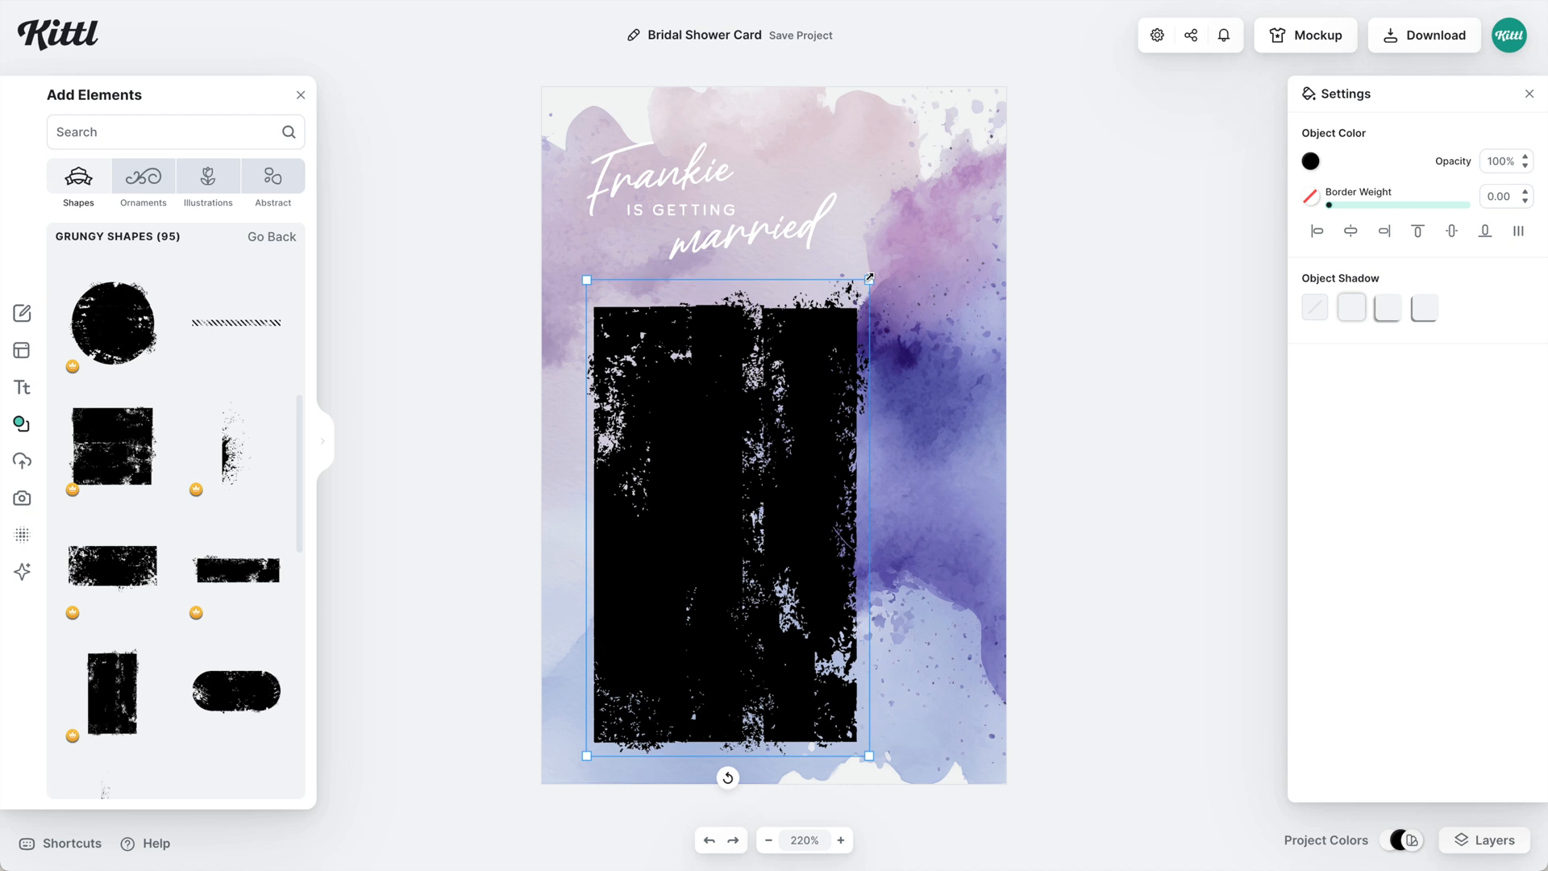
scroll(206, 498, down, 10)
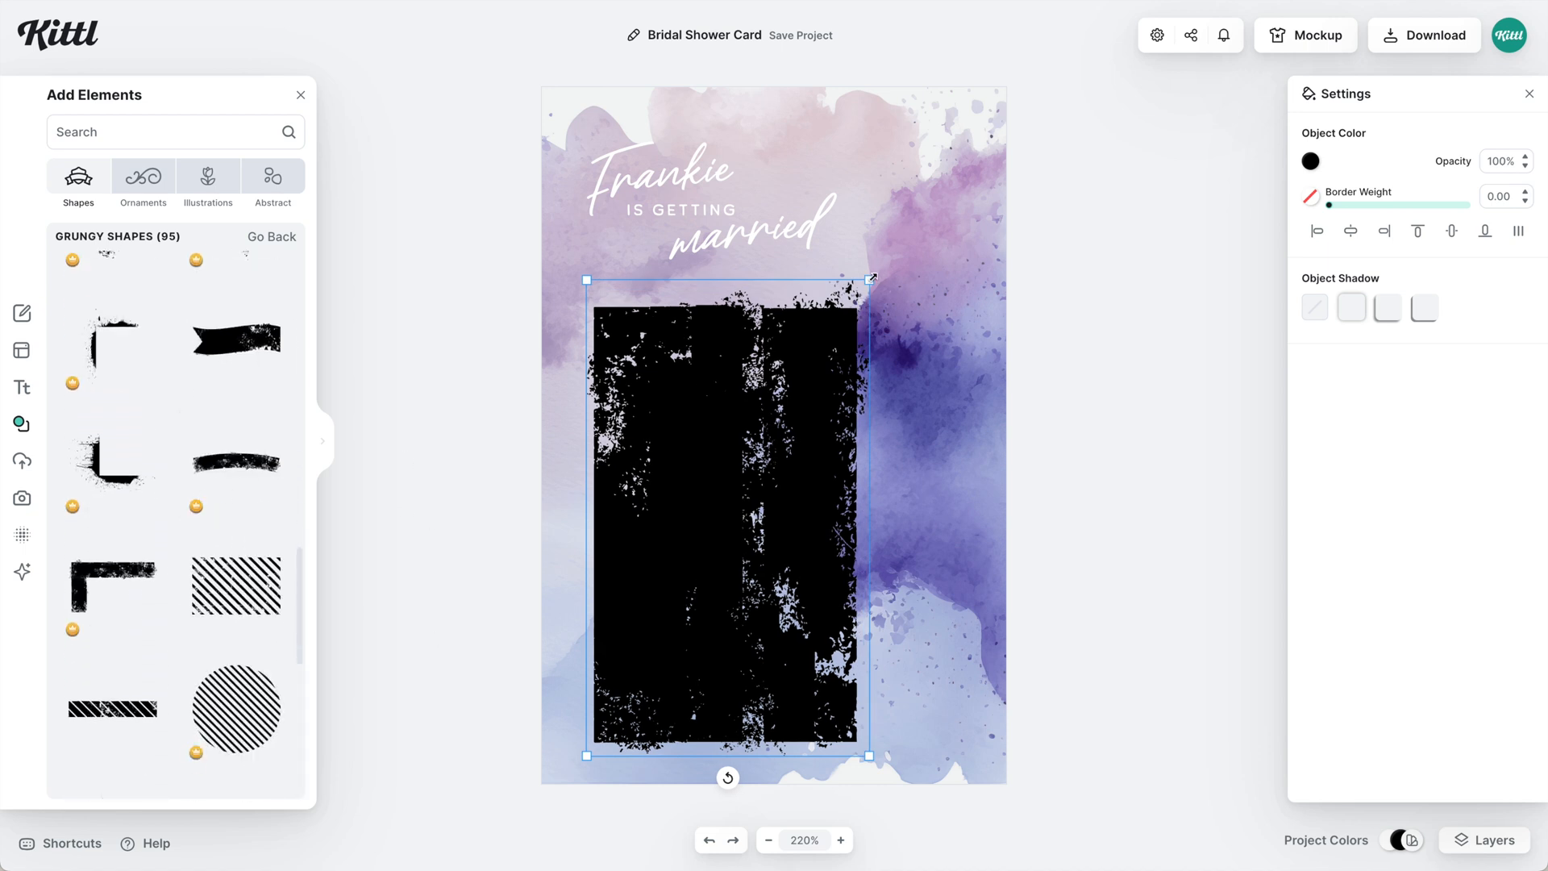
drag(789, 482, 799, 452)
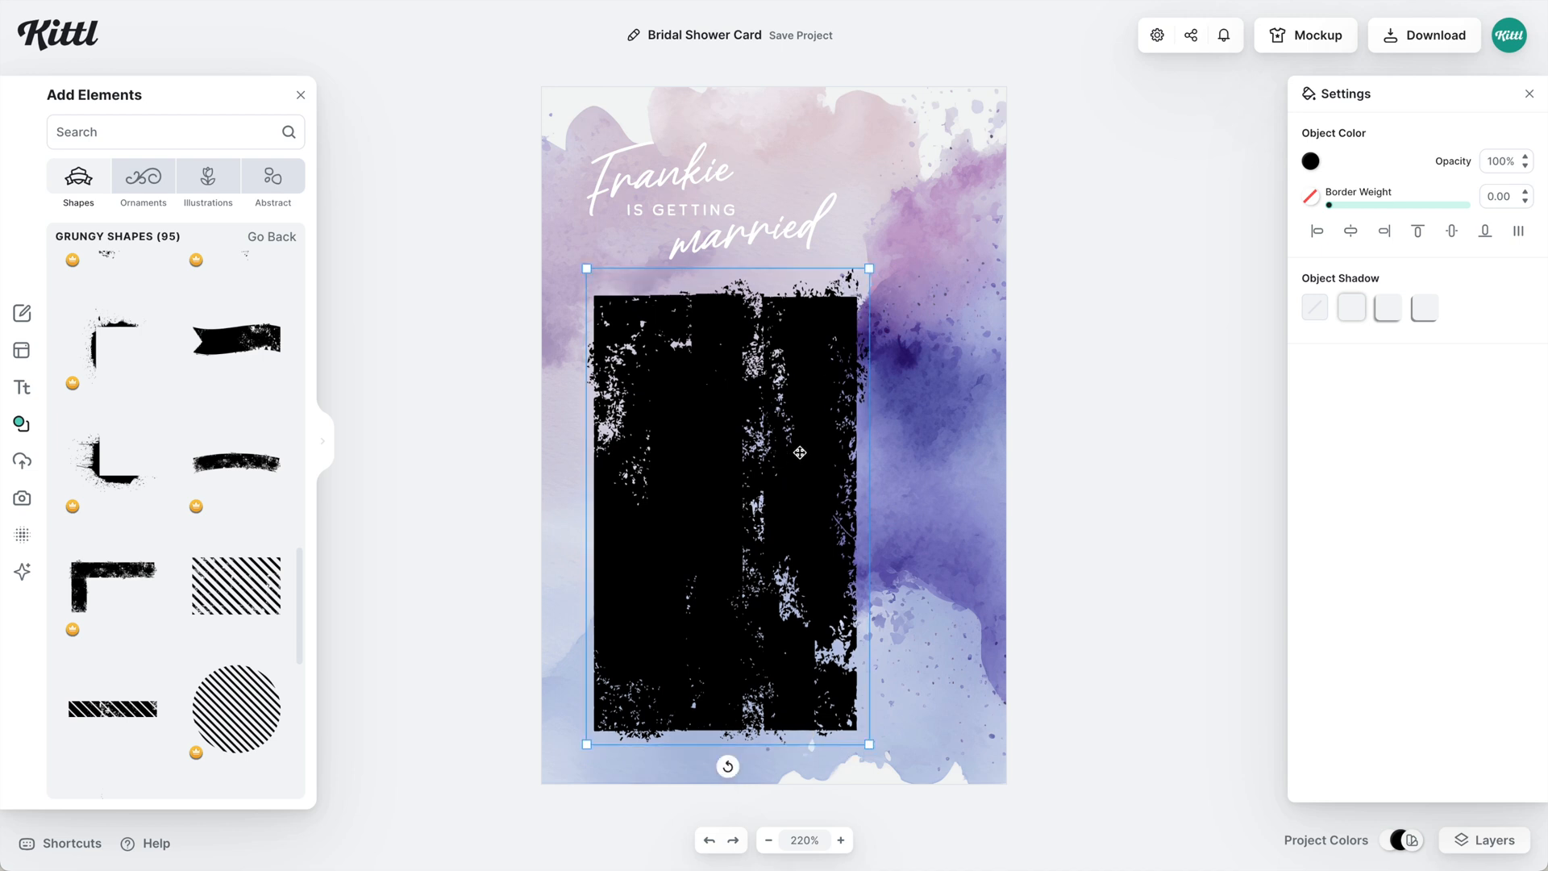
drag(872, 269, 967, 269)
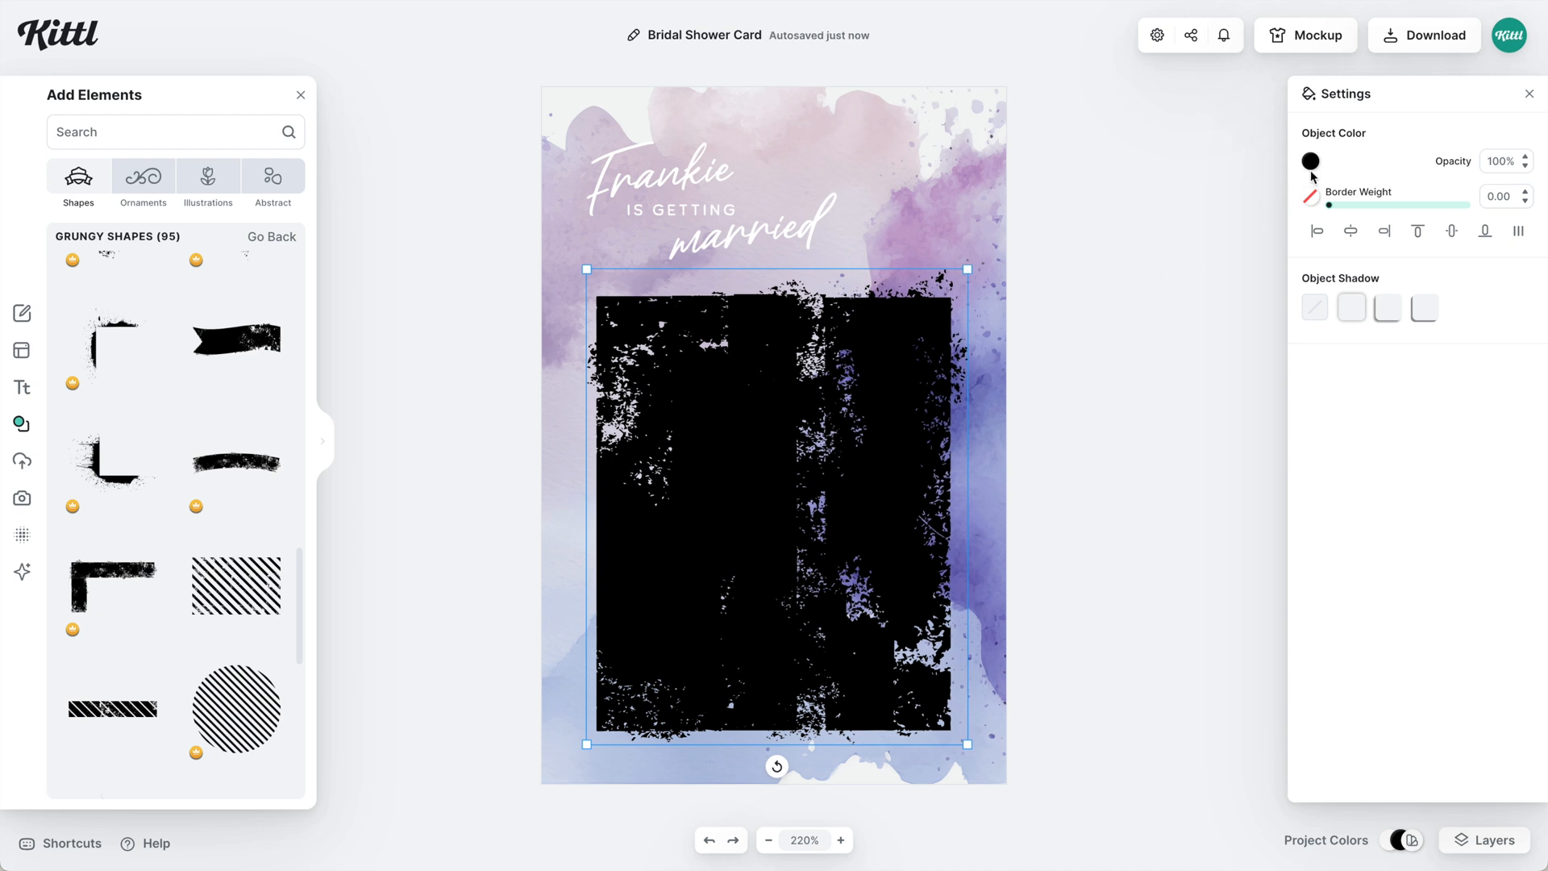
- Colour the distressed rectangle white and shrink it slightly around its centre
click(1311, 163)
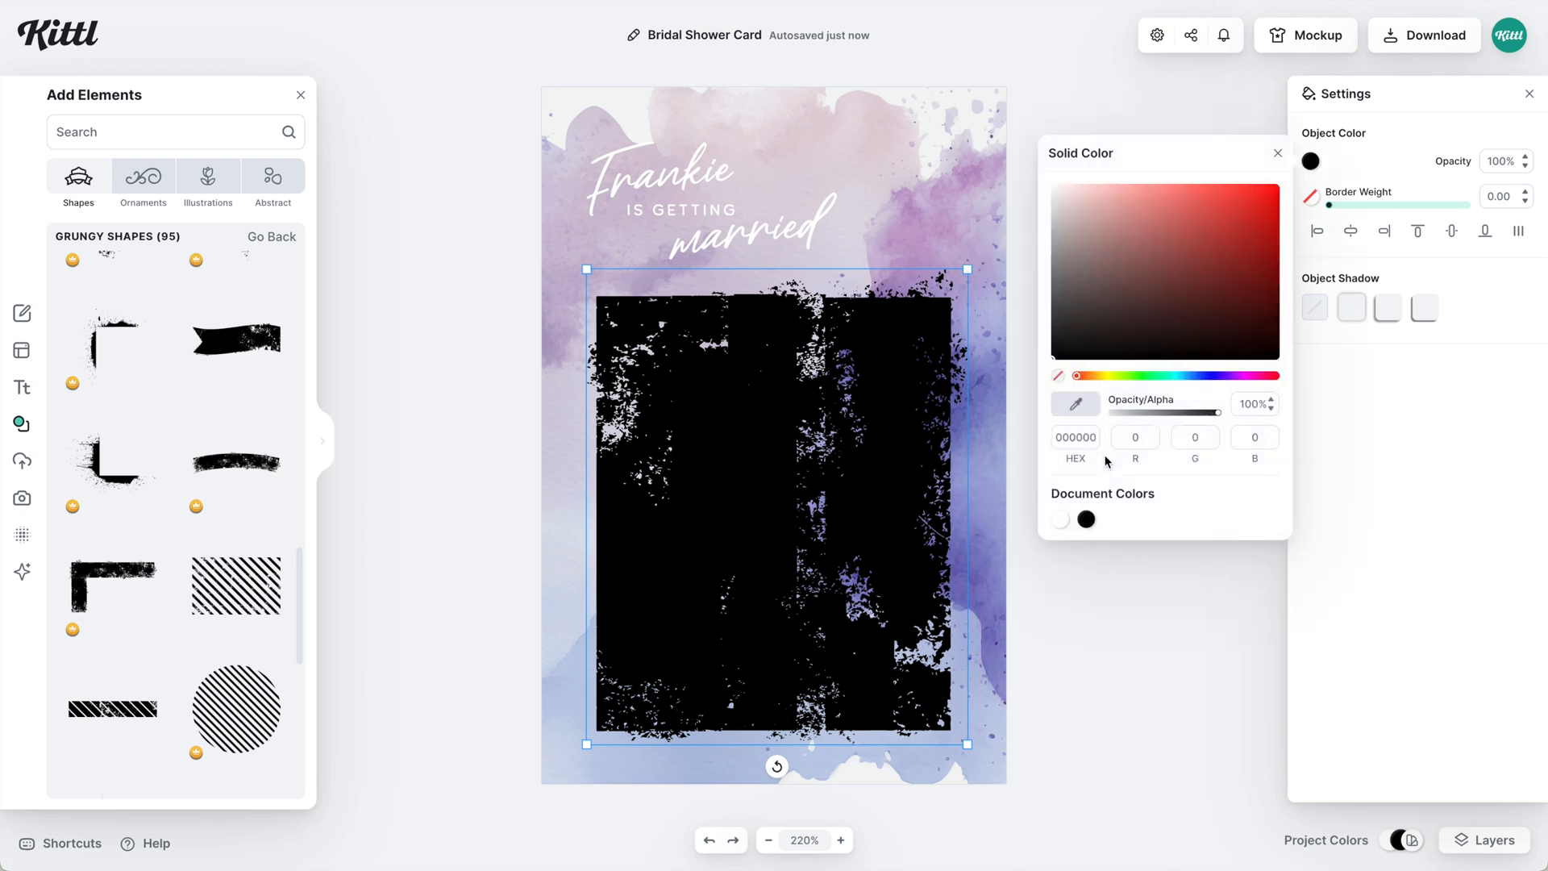
click(1061, 521)
click(1013, 655)
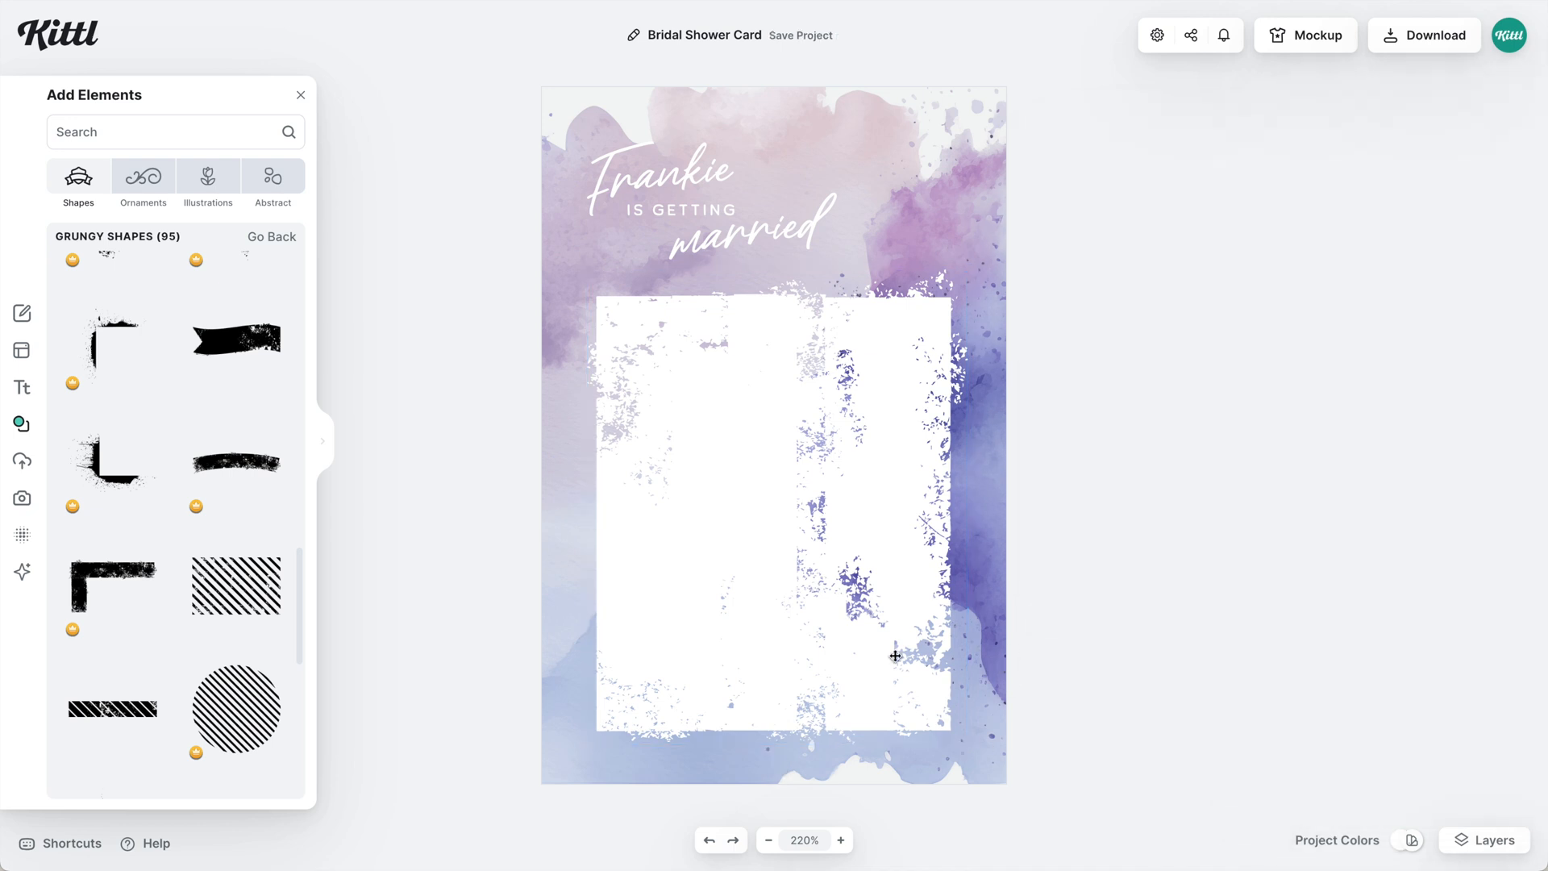
click(893, 654)
drag(967, 745, 953, 728)
click(1062, 680)
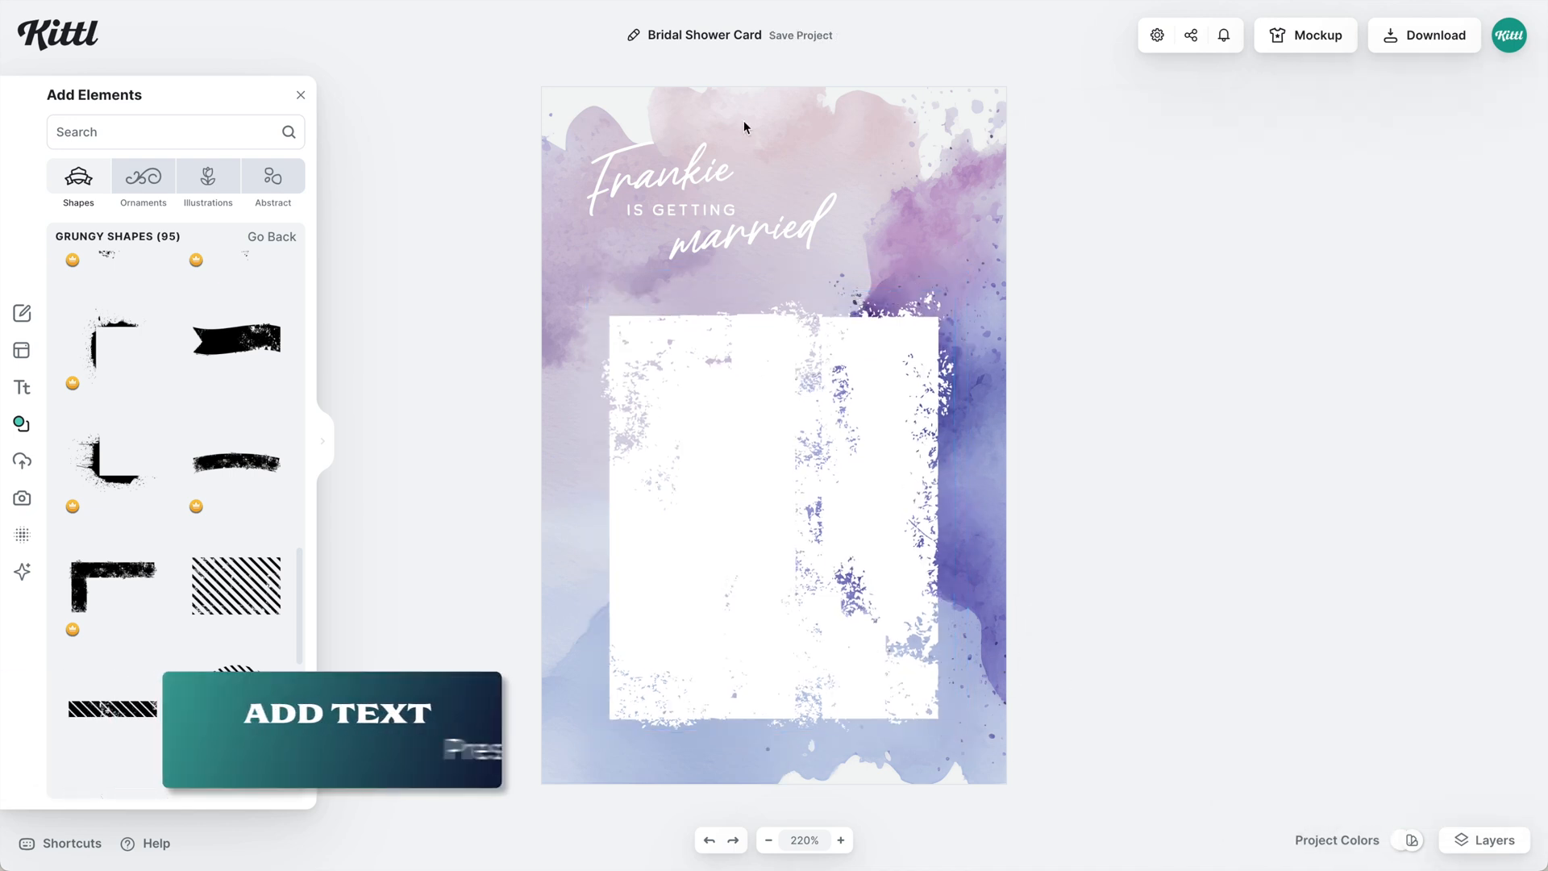
- Add a text over the panel in the Adventurer 05 typeface with size 8 and letter spacing 200
key(t)
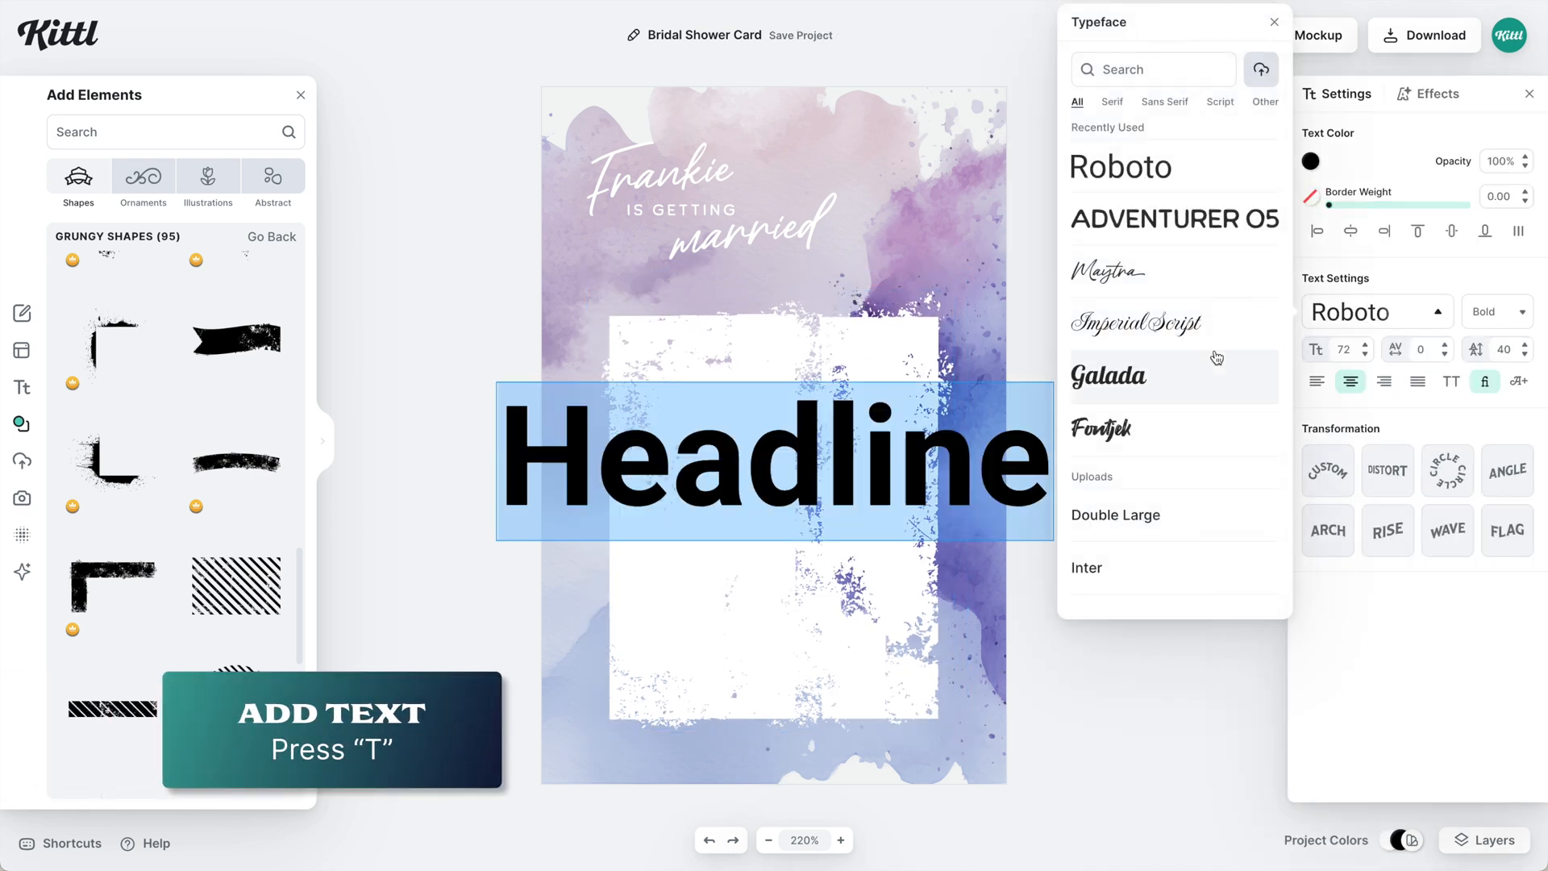
click(1200, 236)
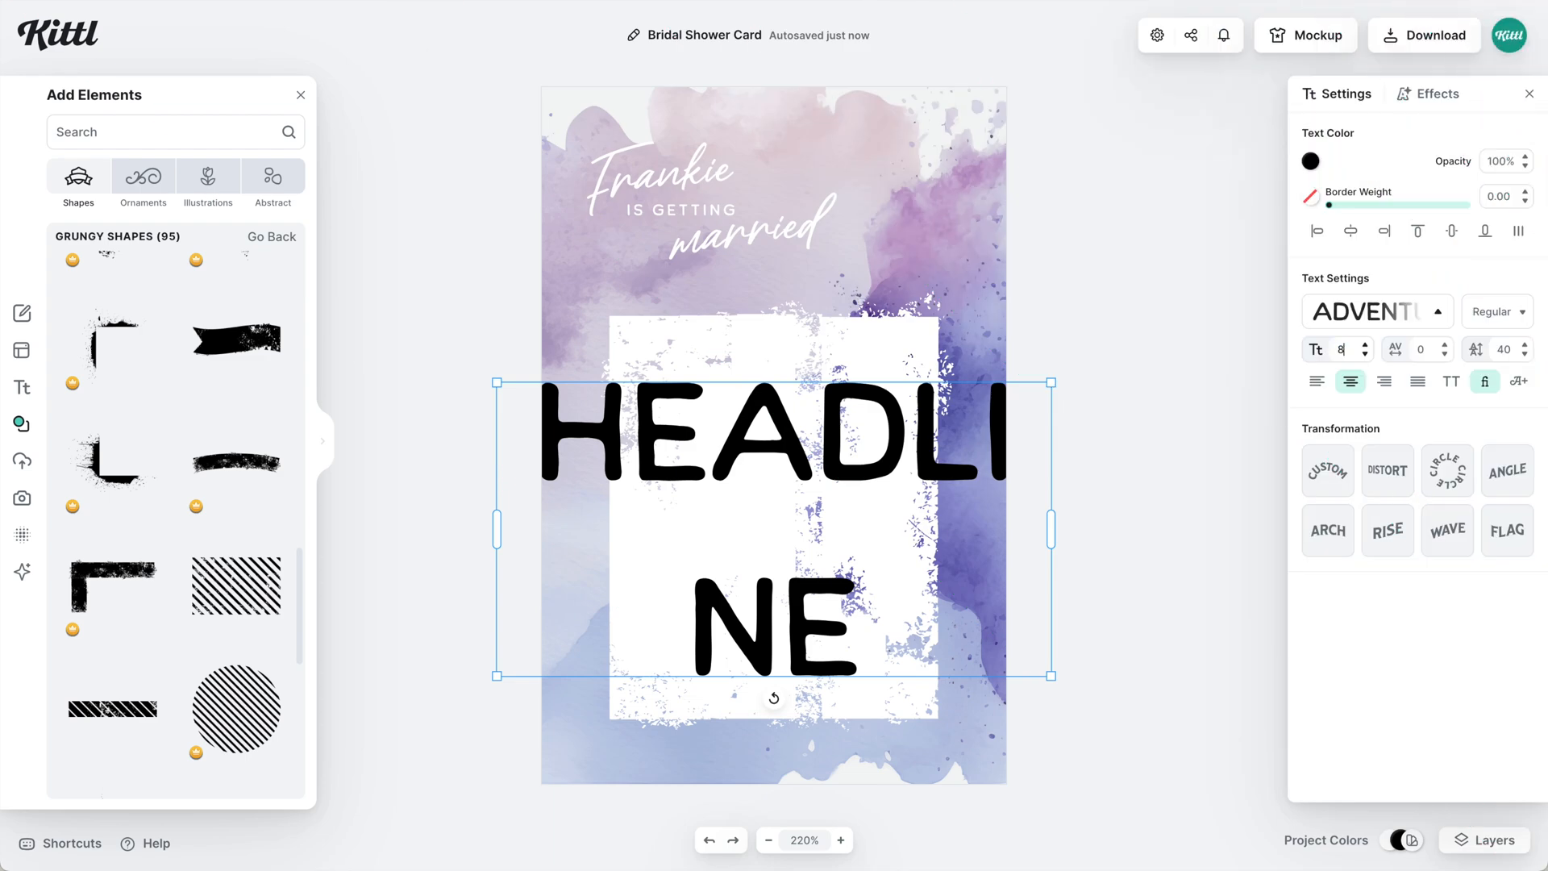
key(Tab)
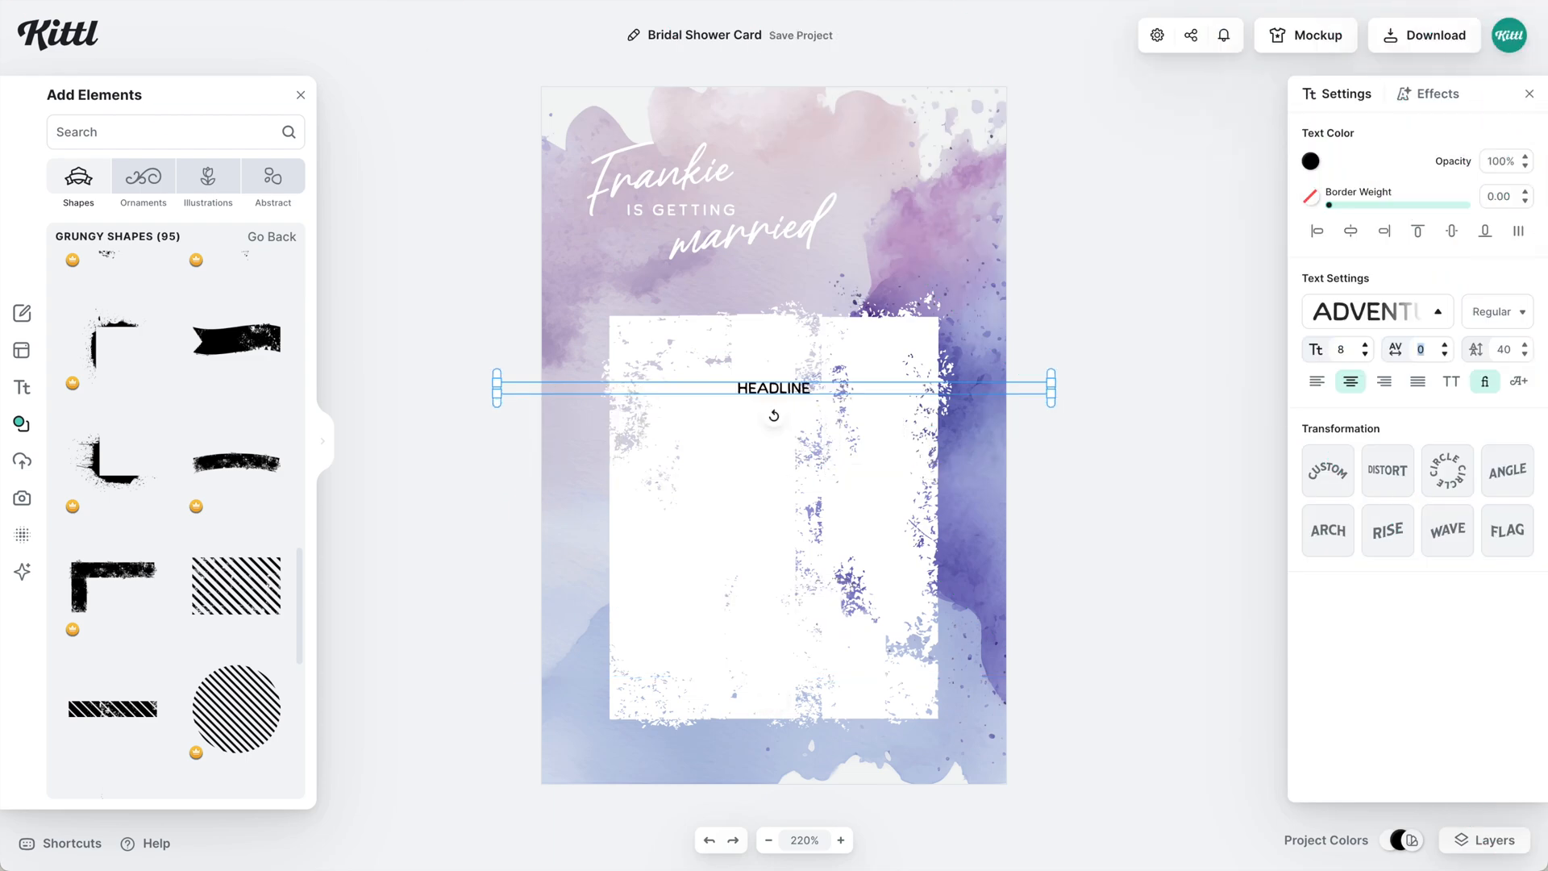
text(200)
key(Return)
ctrl+scroll(757, 391, up, 5)
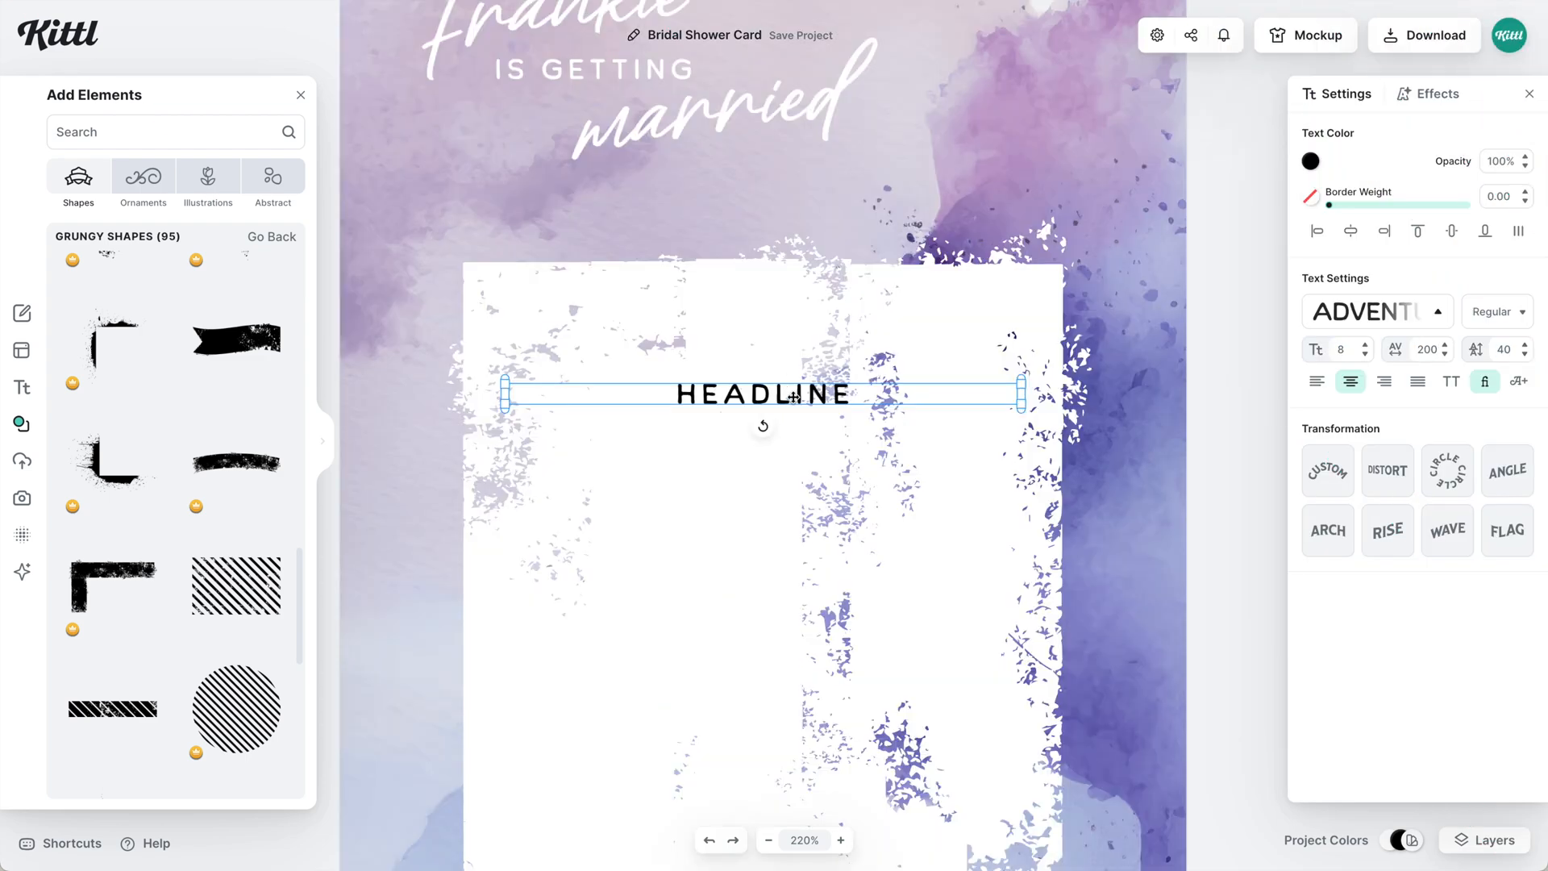
- Change the new text's wording to "JOIN US FOR A BRIDAL SHOWER ON"
double_click(794, 397)
text(JOIN US FOR A)
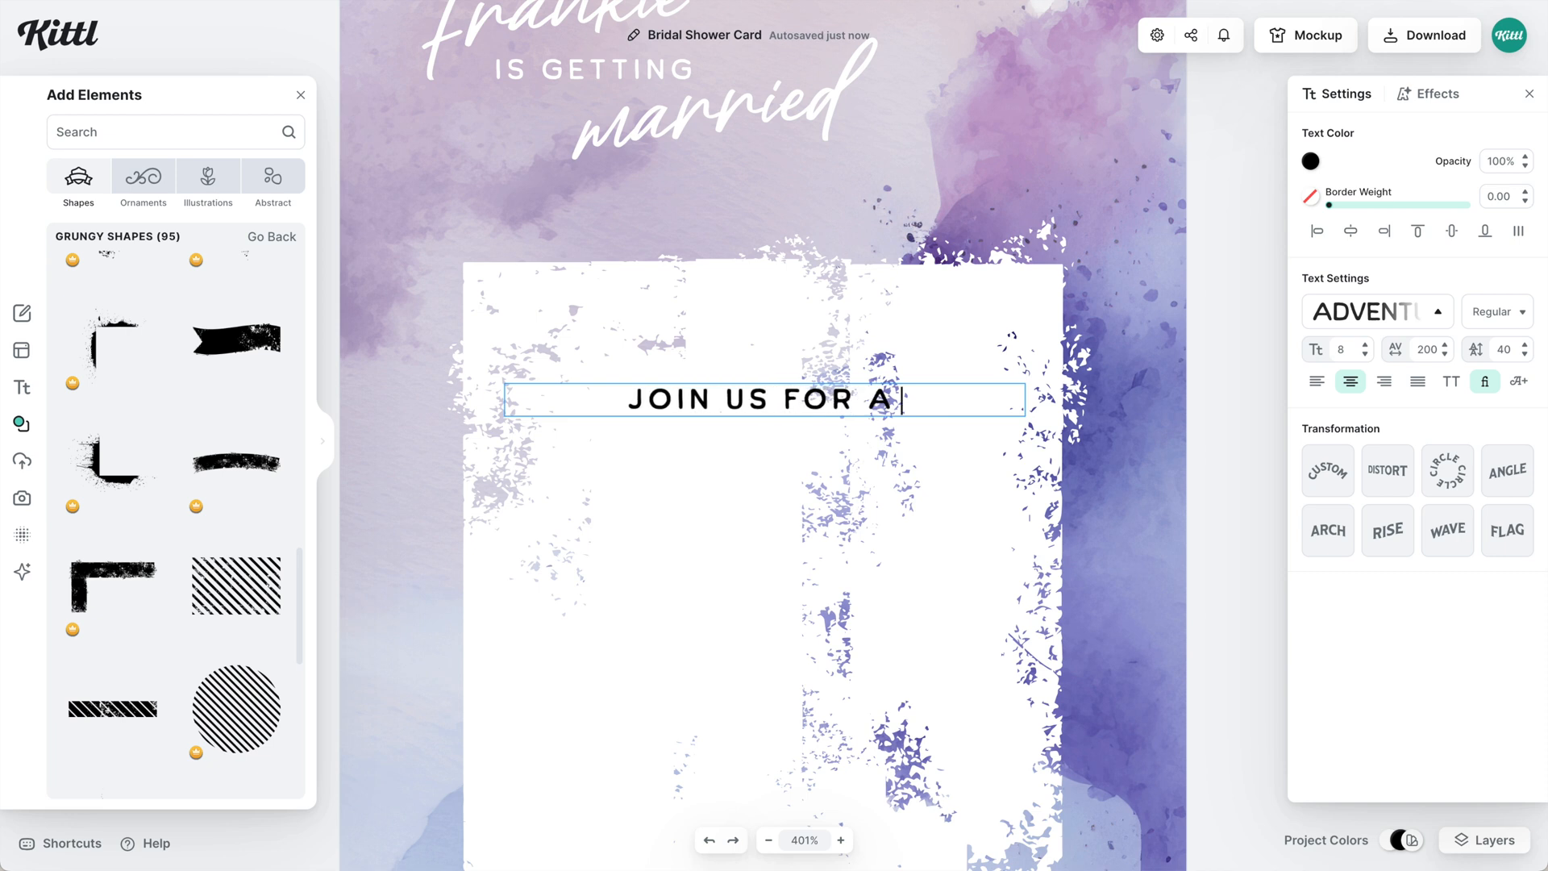
text( BRIDAL SHOW)
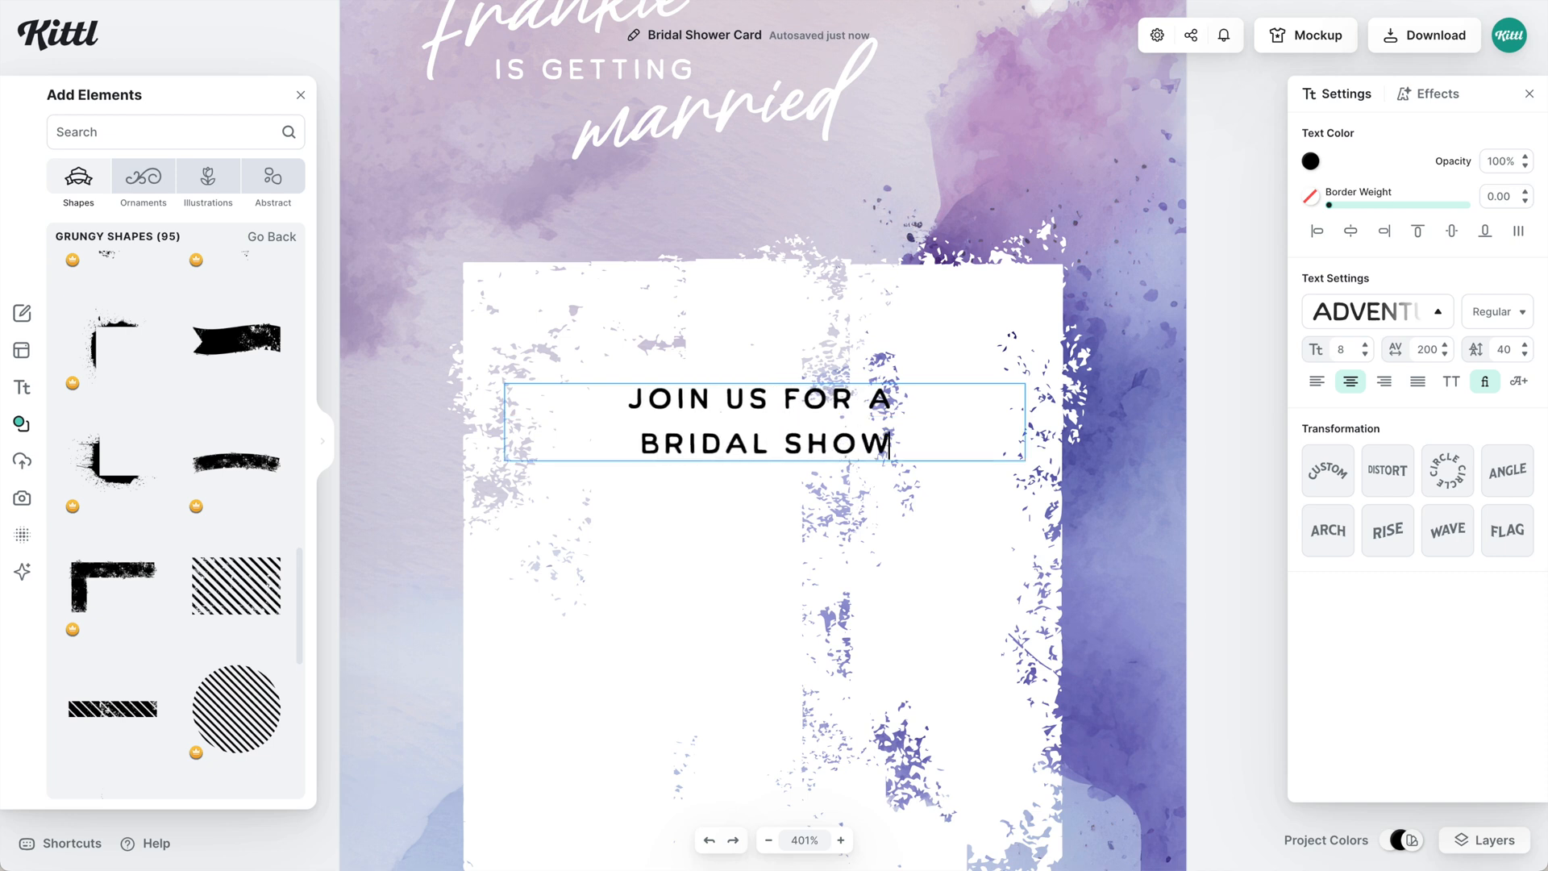
text(ER ON)
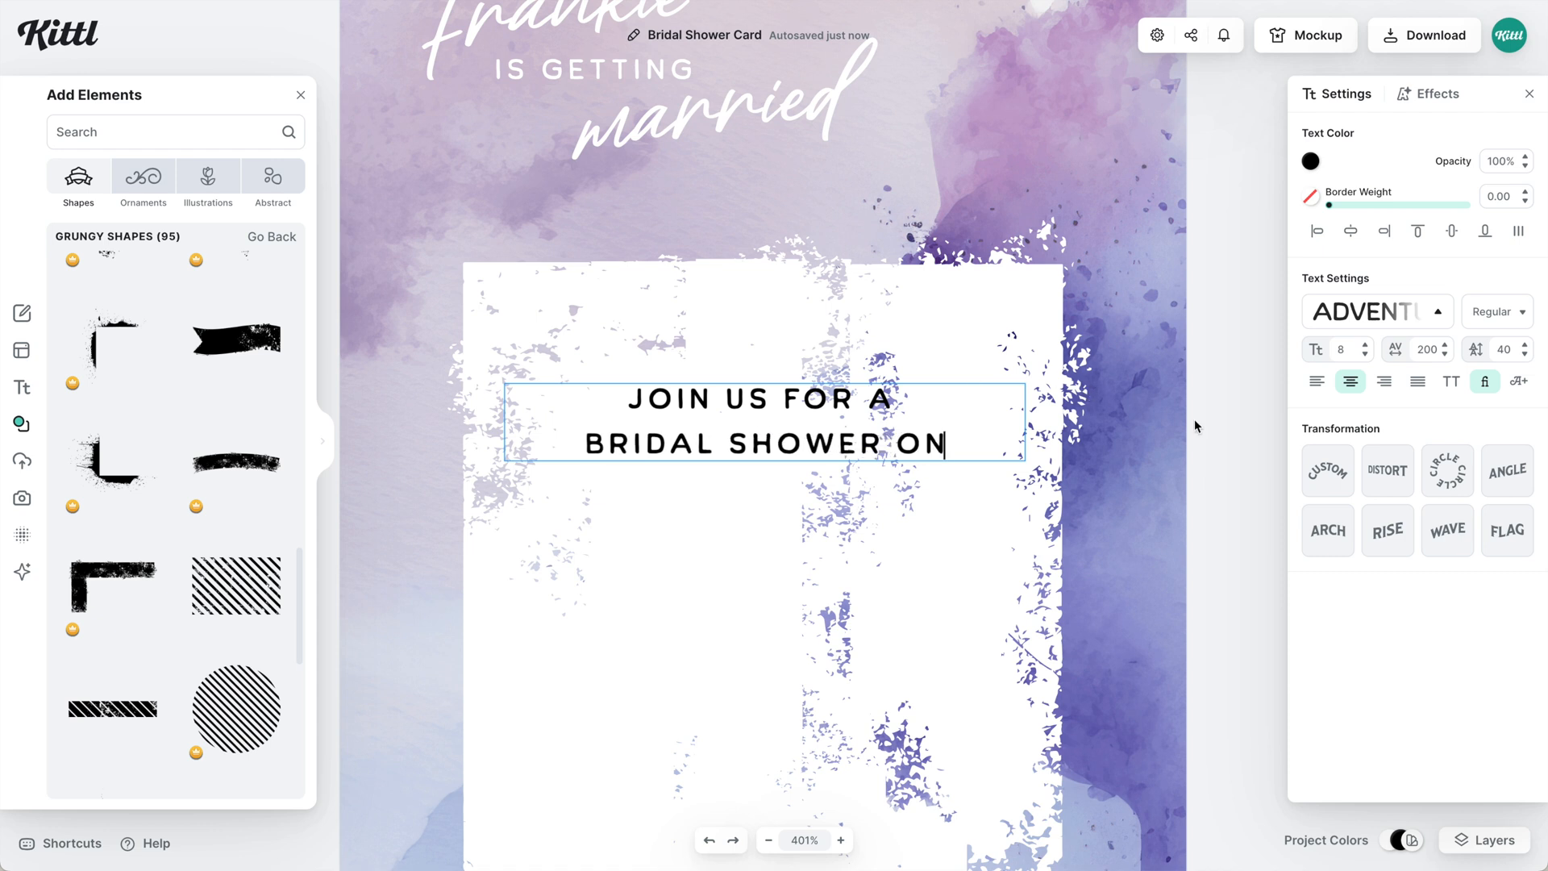
key(Escape)
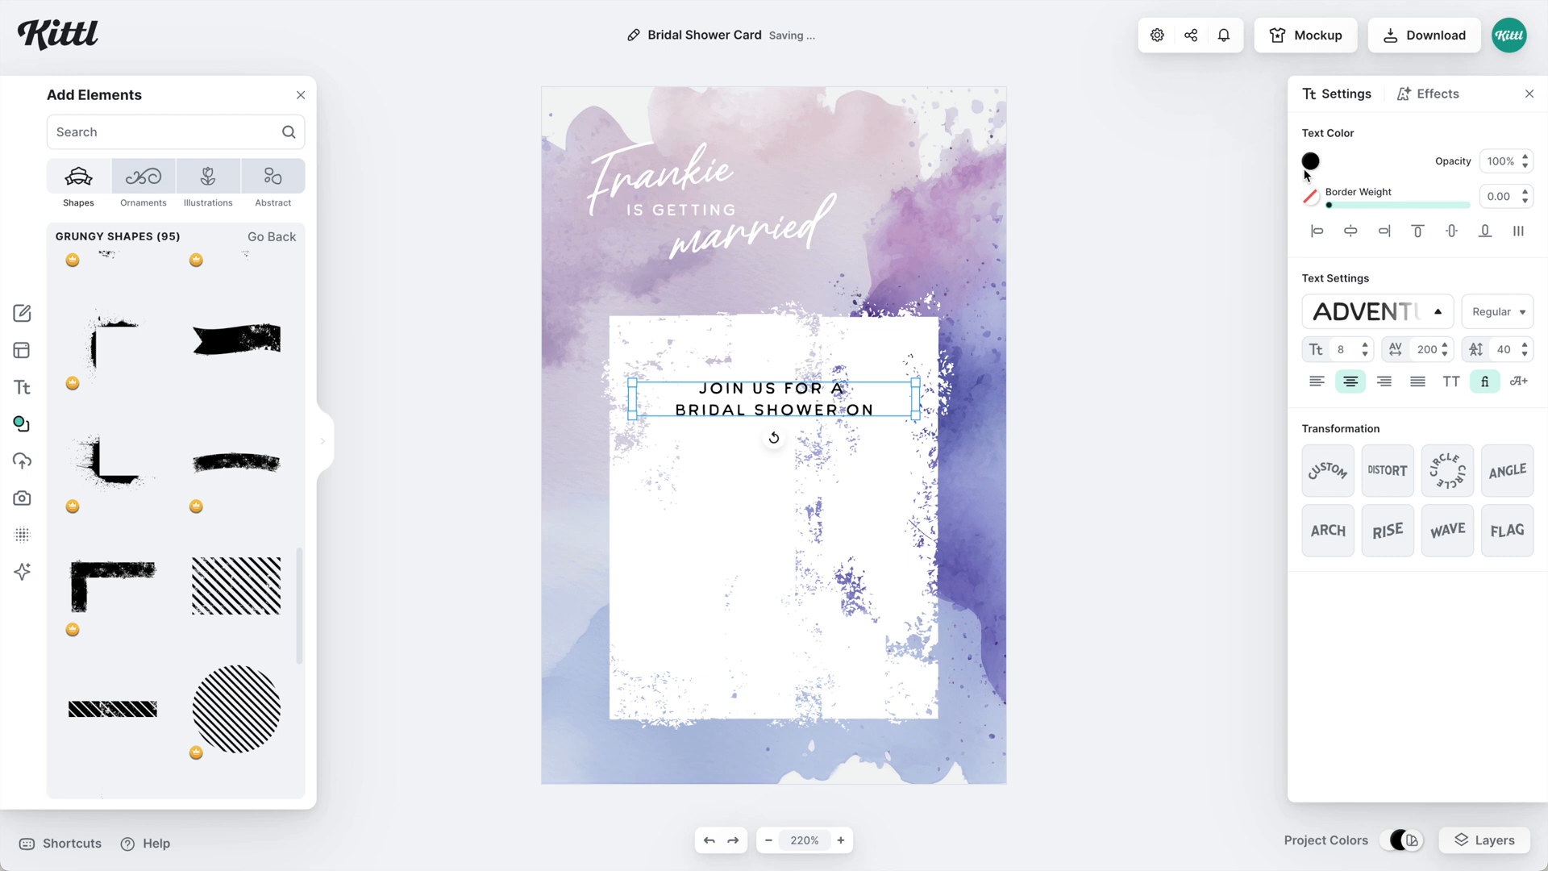
- Sample the background's purple for the invitation text and darken it to navy, about 2d296a
click(1310, 168)
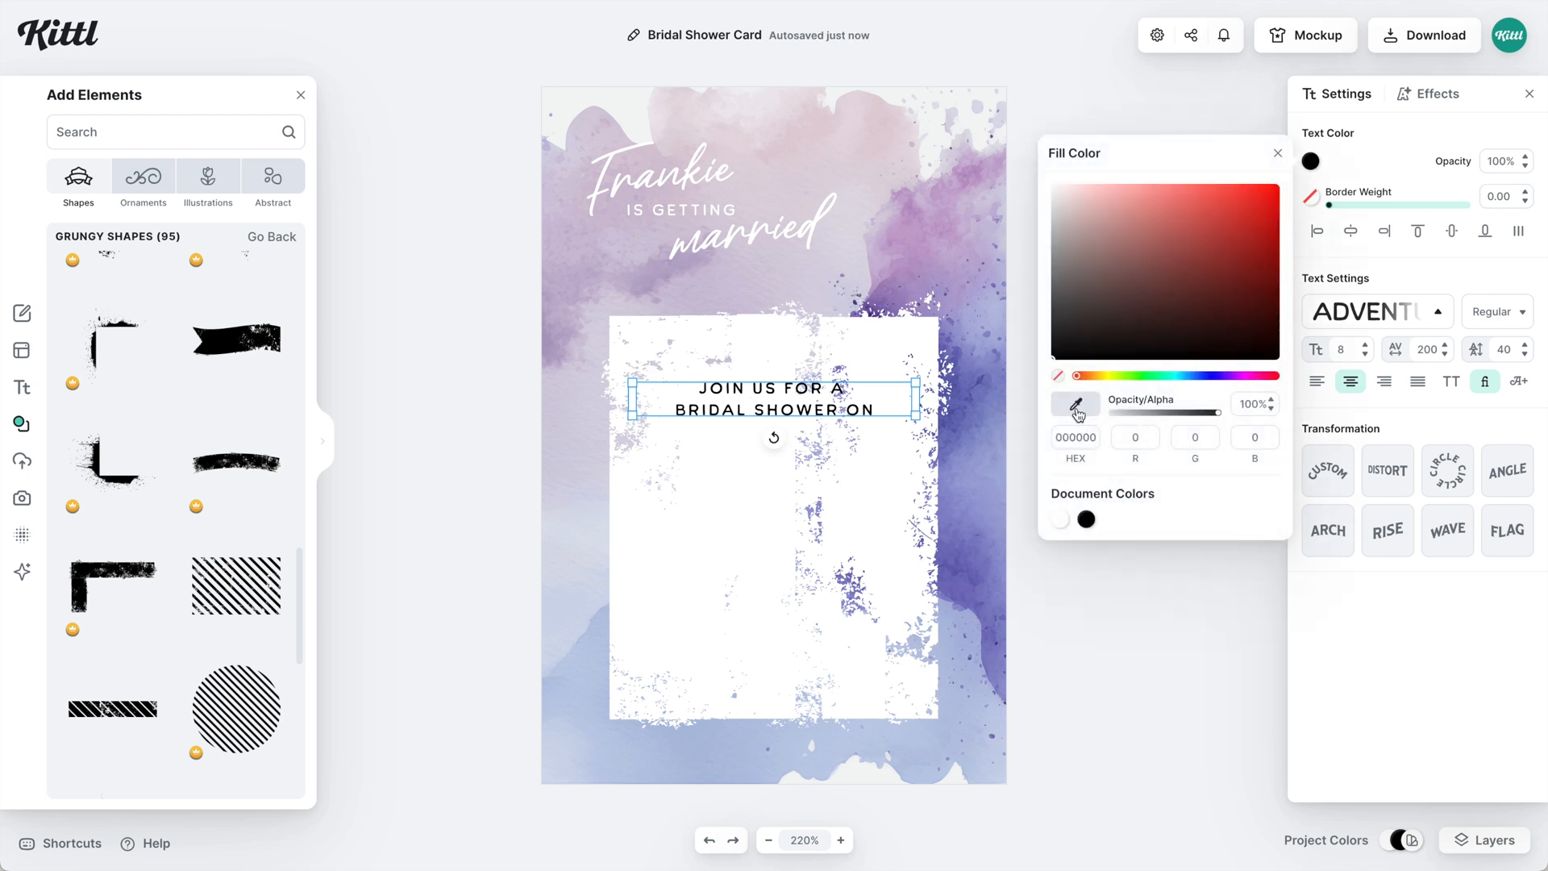
click(957, 570)
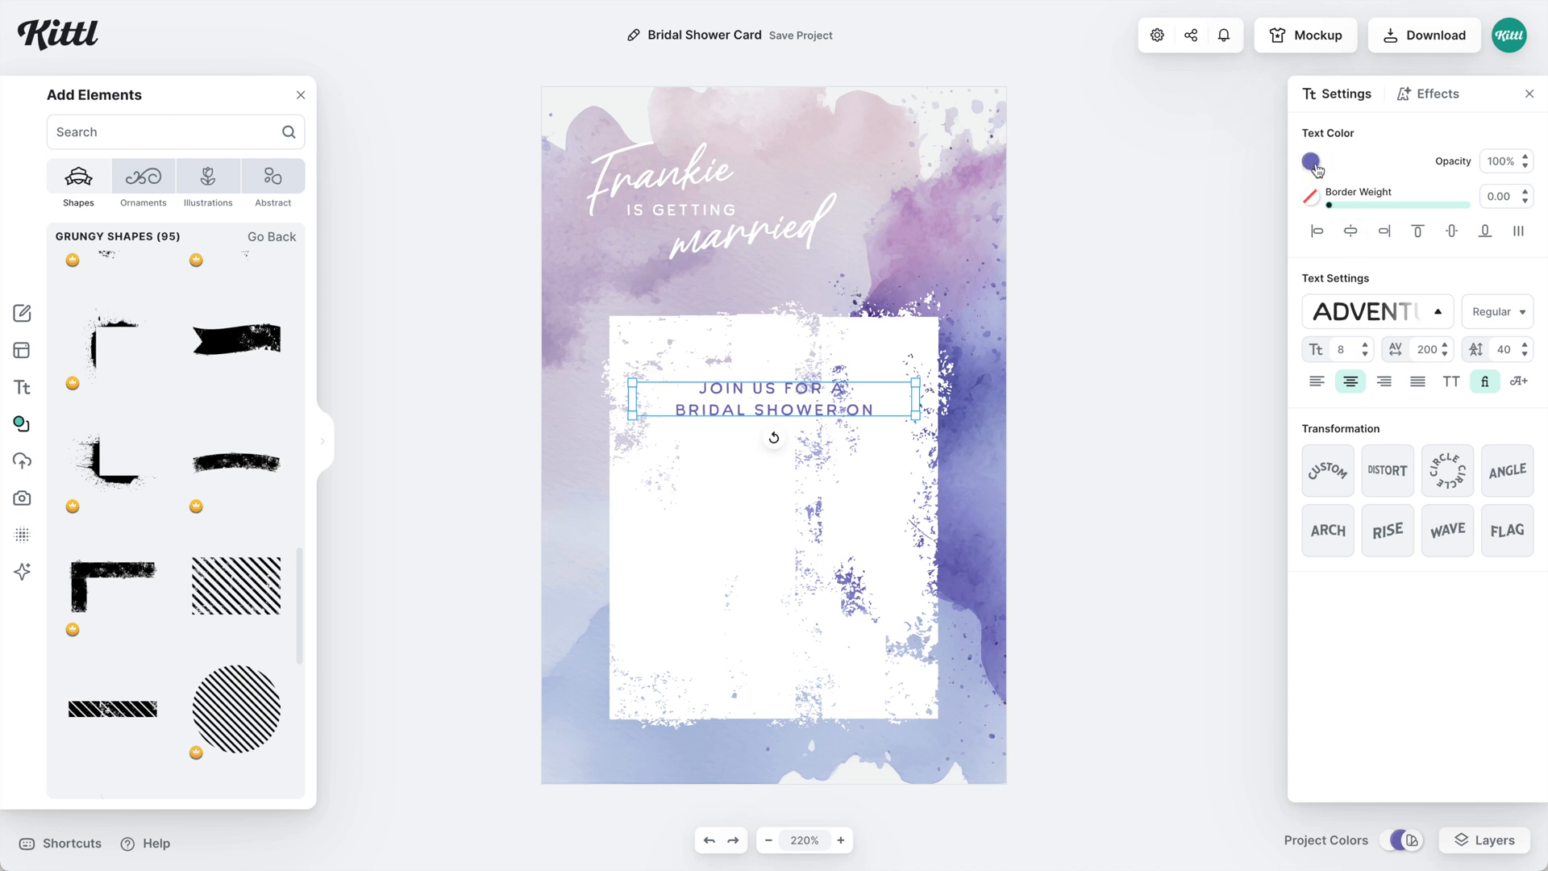
click(1312, 162)
drag(1158, 235, 1193, 290)
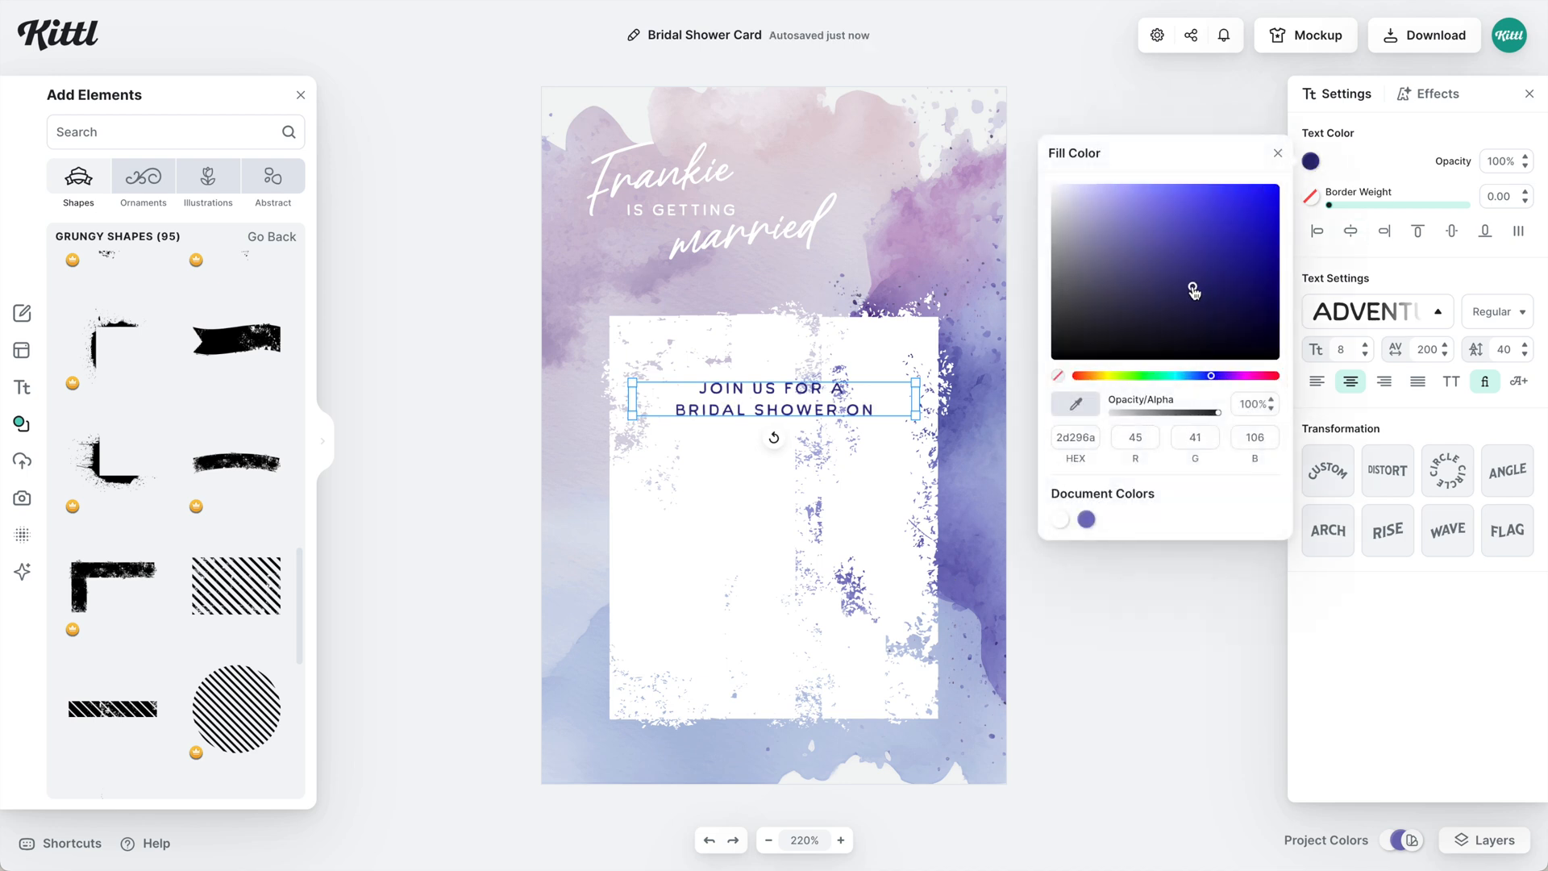
click(1023, 333)
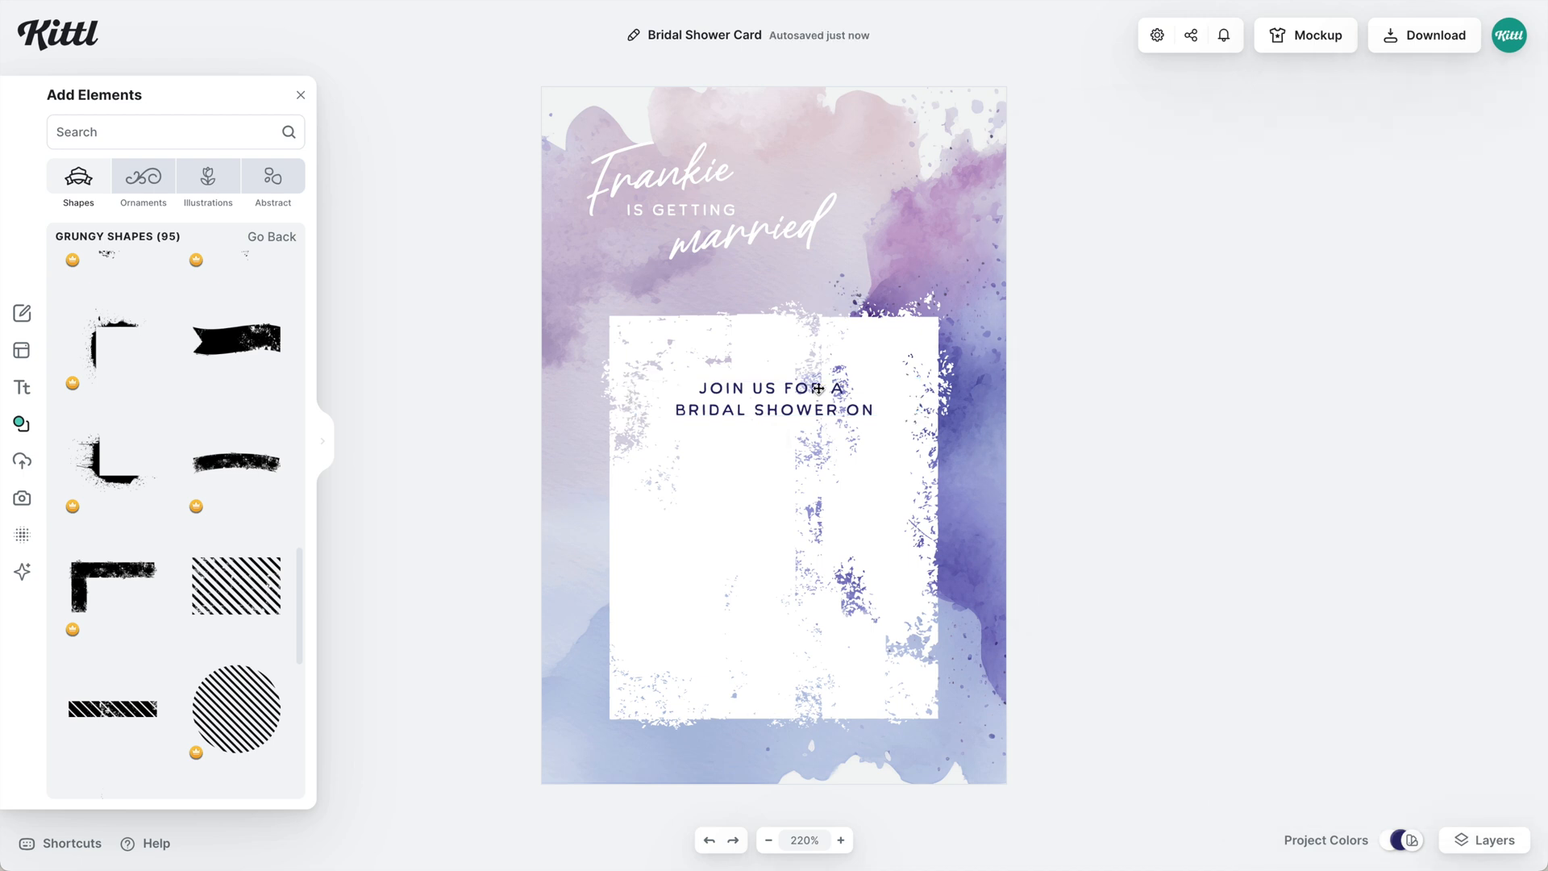
- Nudge the invitation text up and place Maytra script copies in a row below it: "oct" and "5 pm" at size 28, "14" at size 48
drag(822, 394, 826, 383)
drag(796, 385, 796, 443)
click(1377, 311)
click(1105, 271)
key(Tab)
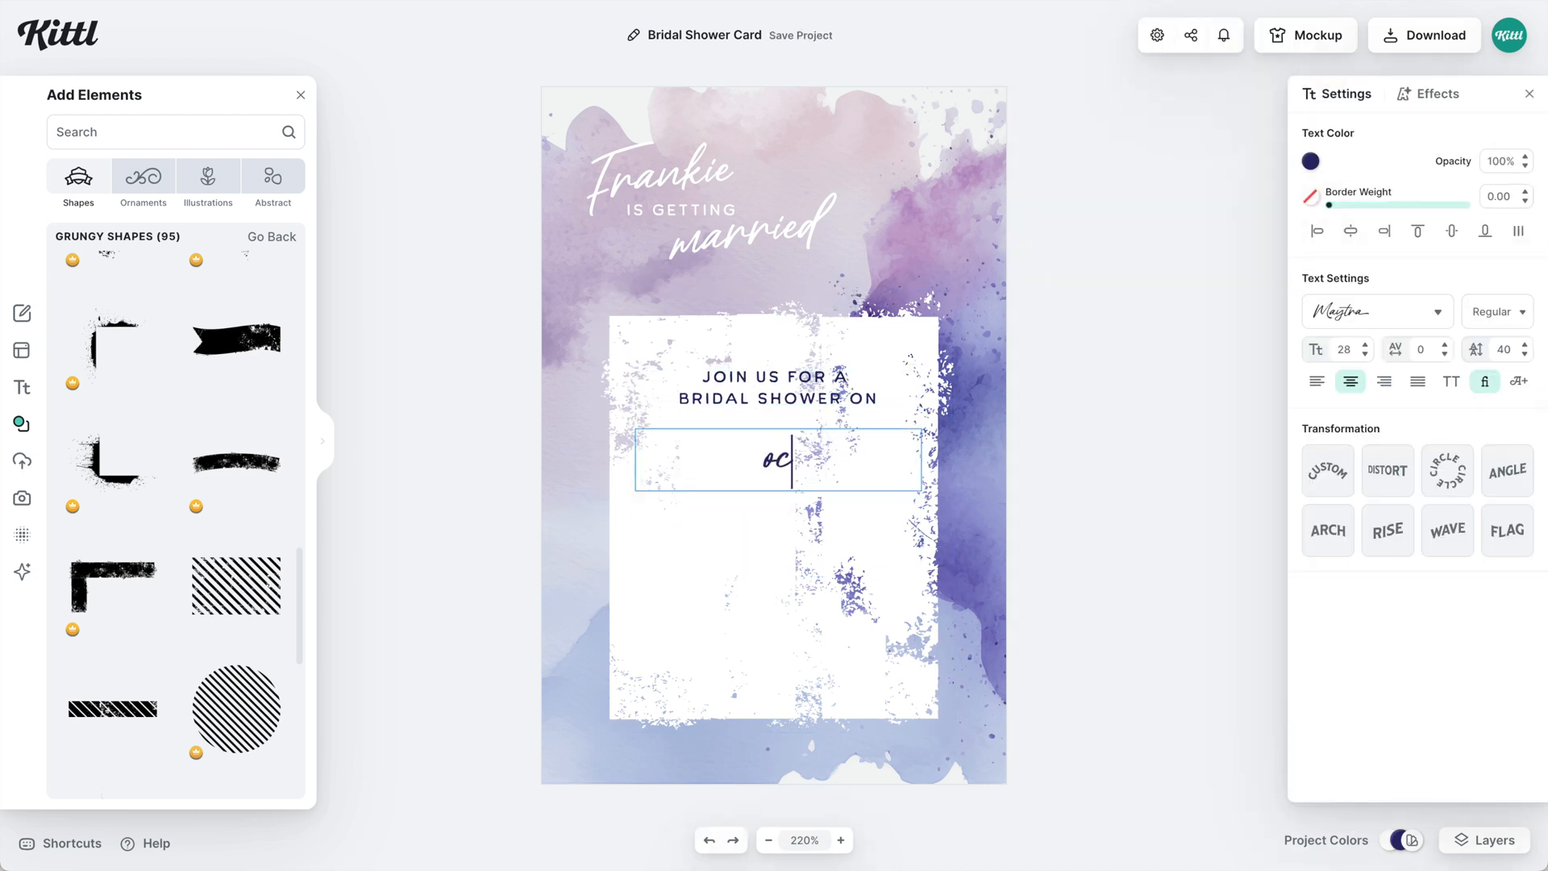
text(t)
key(Escape)
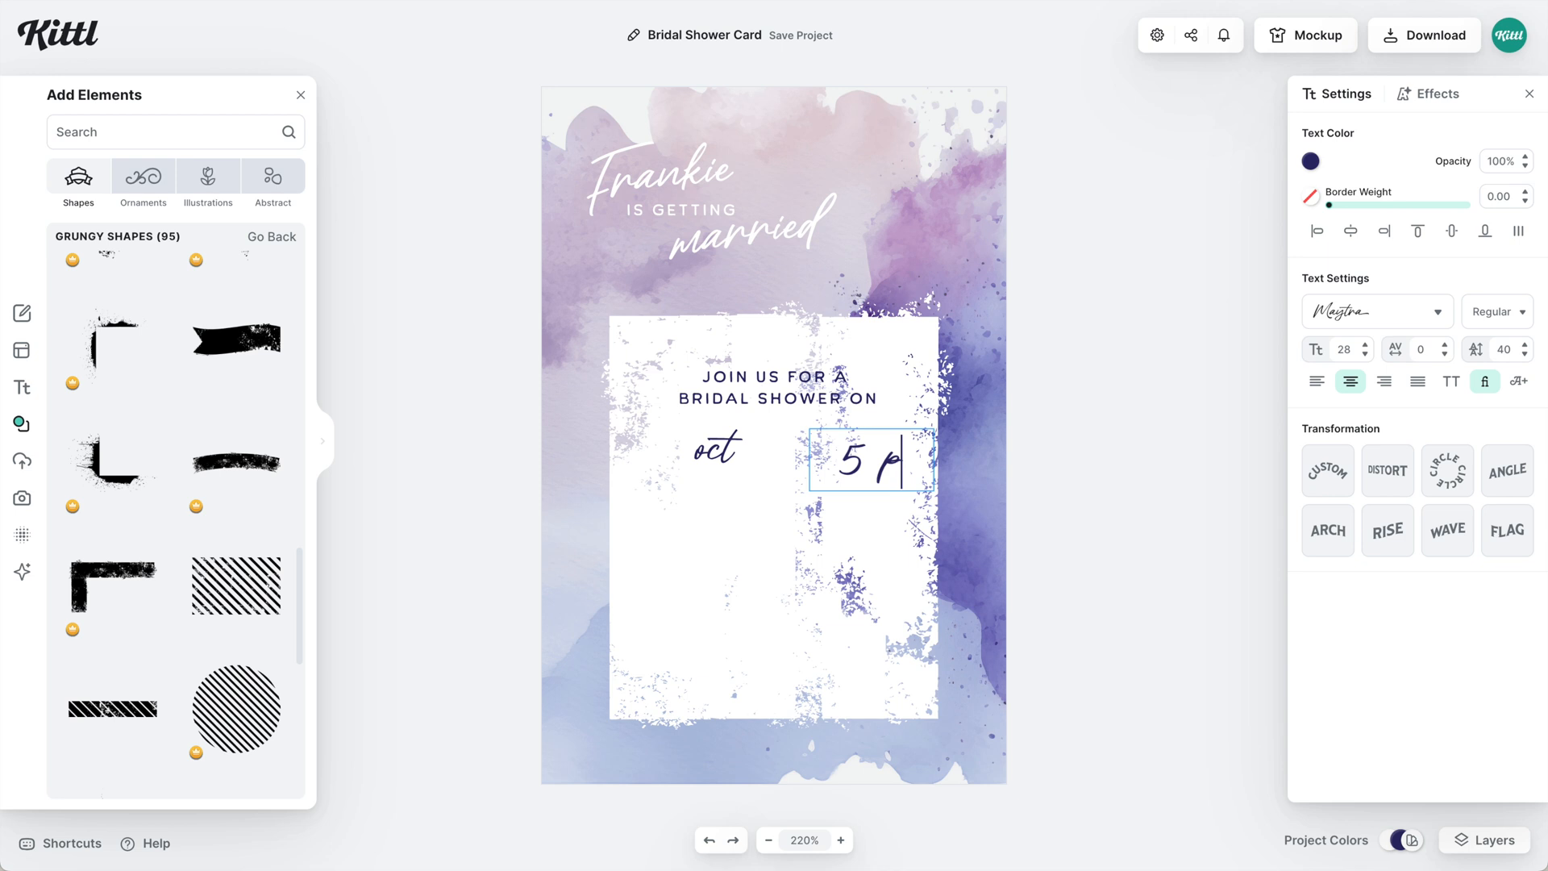
text(m)
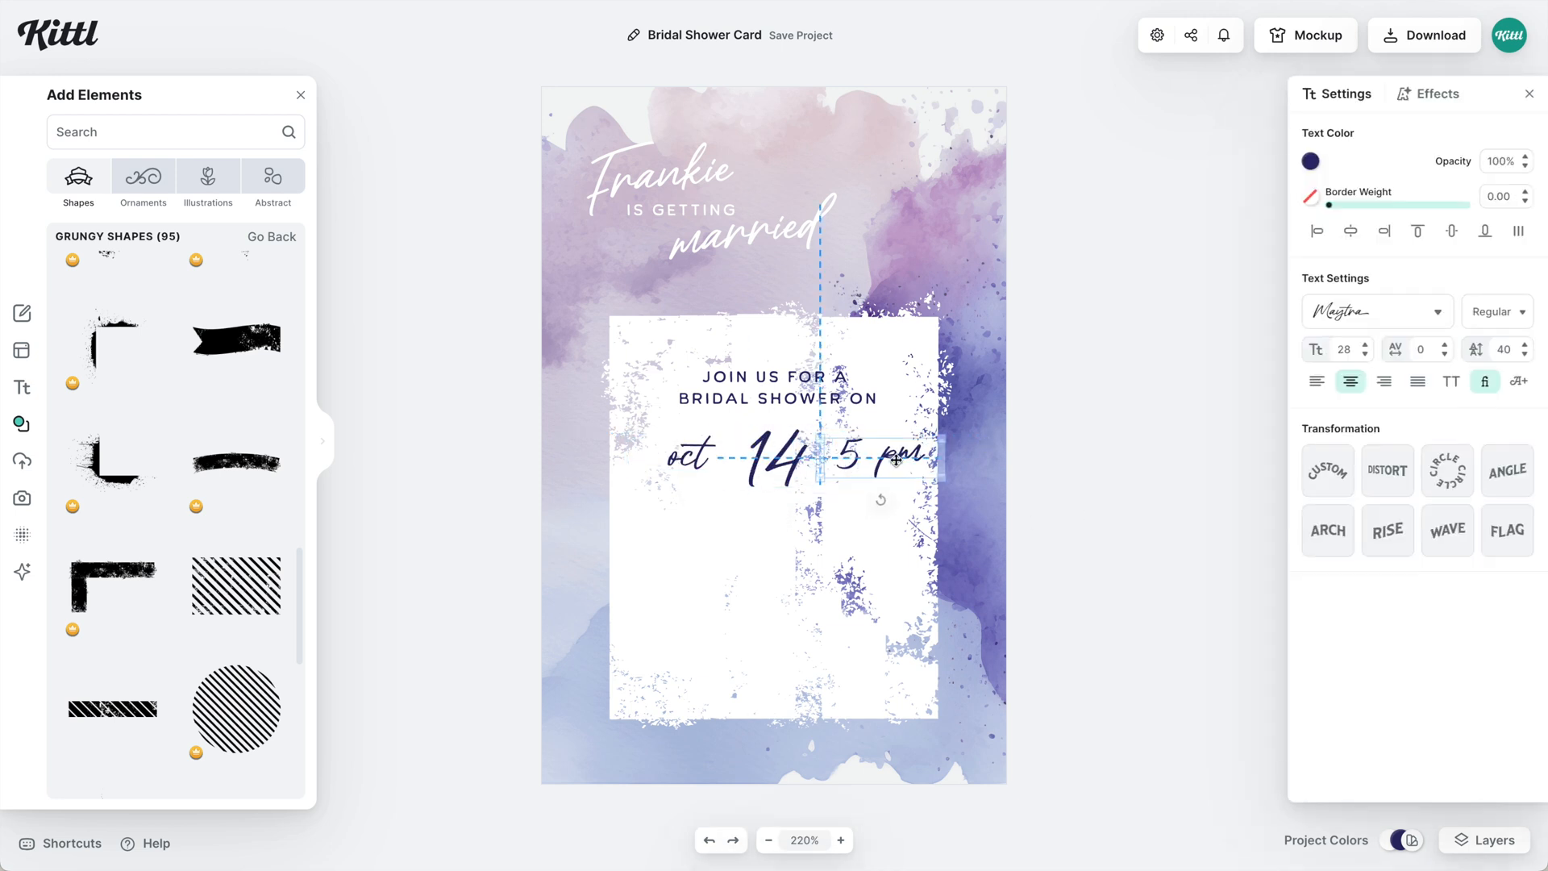
- Recolour the "14" with the light blue sampled from the card's lower background and saturate it slightly to about 9fb6e2
click(1311, 160)
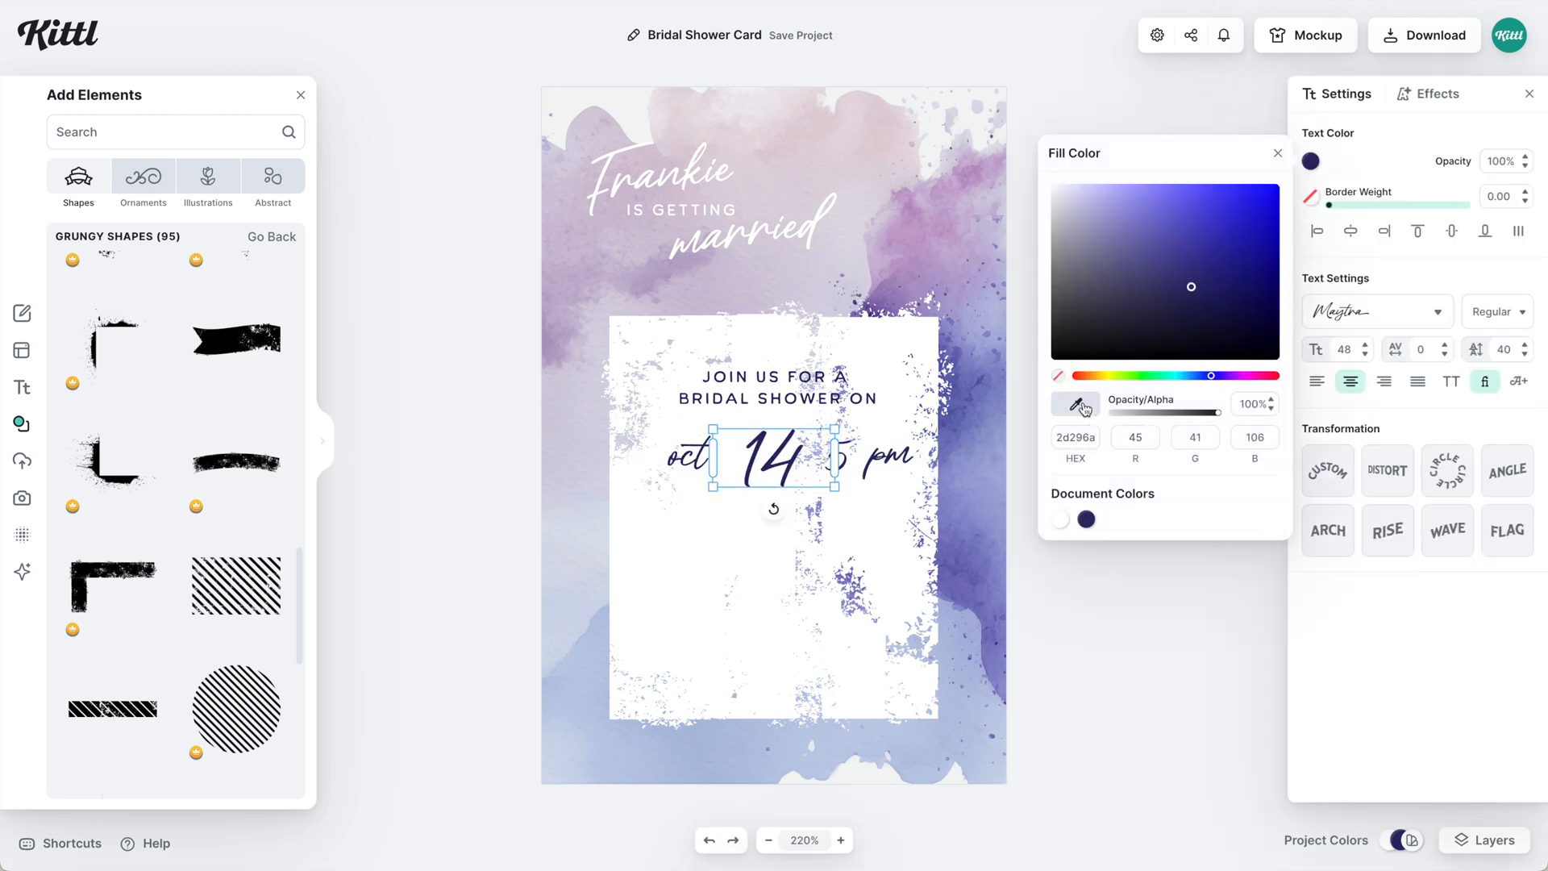
click(959, 562)
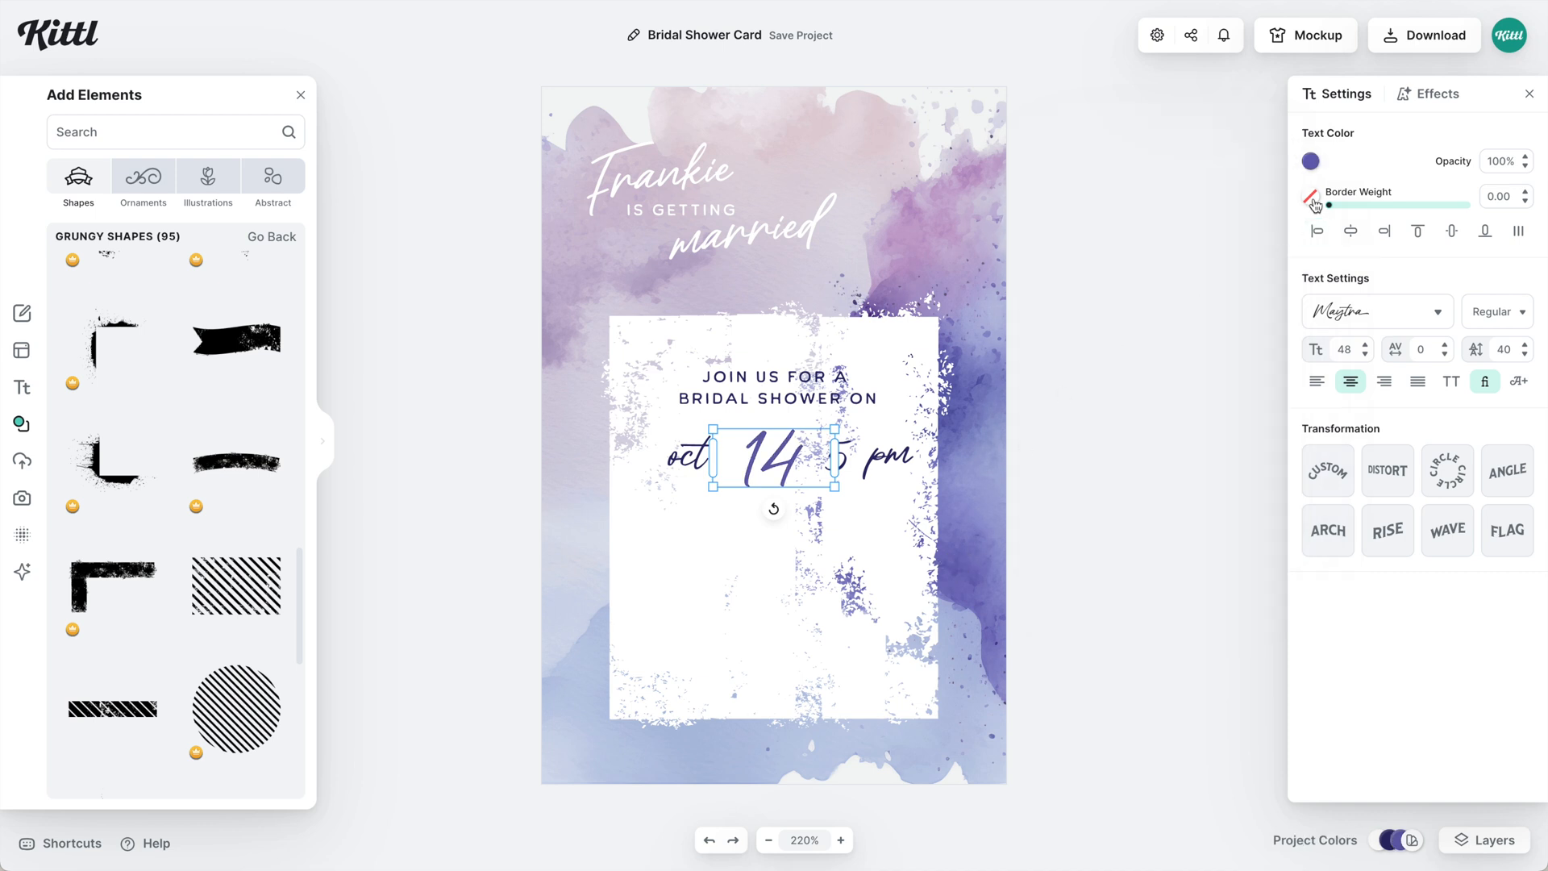
click(1312, 159)
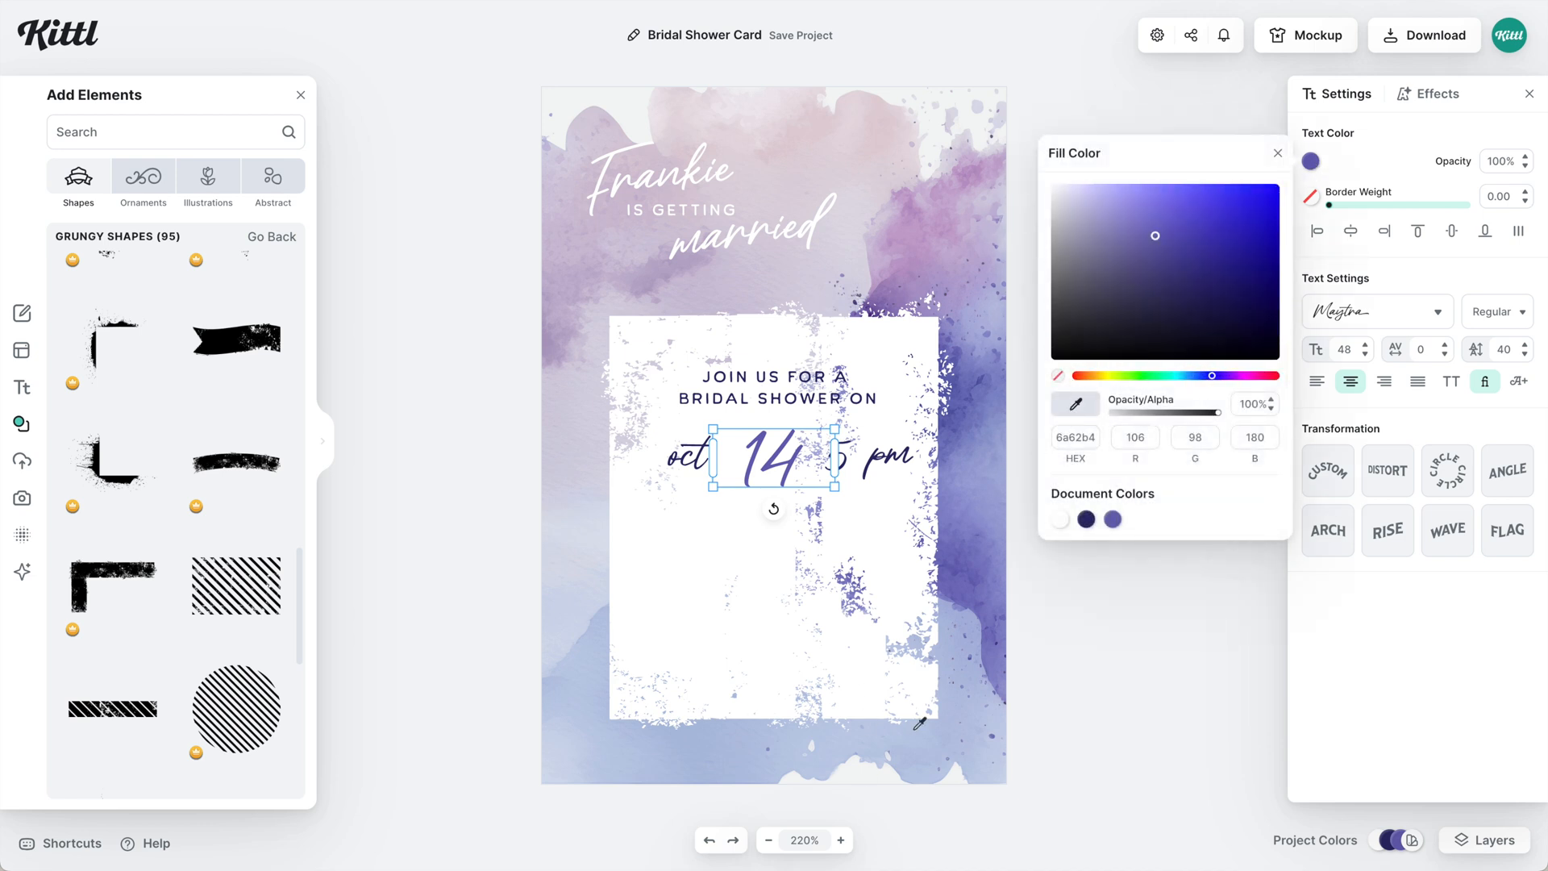
click(684, 735)
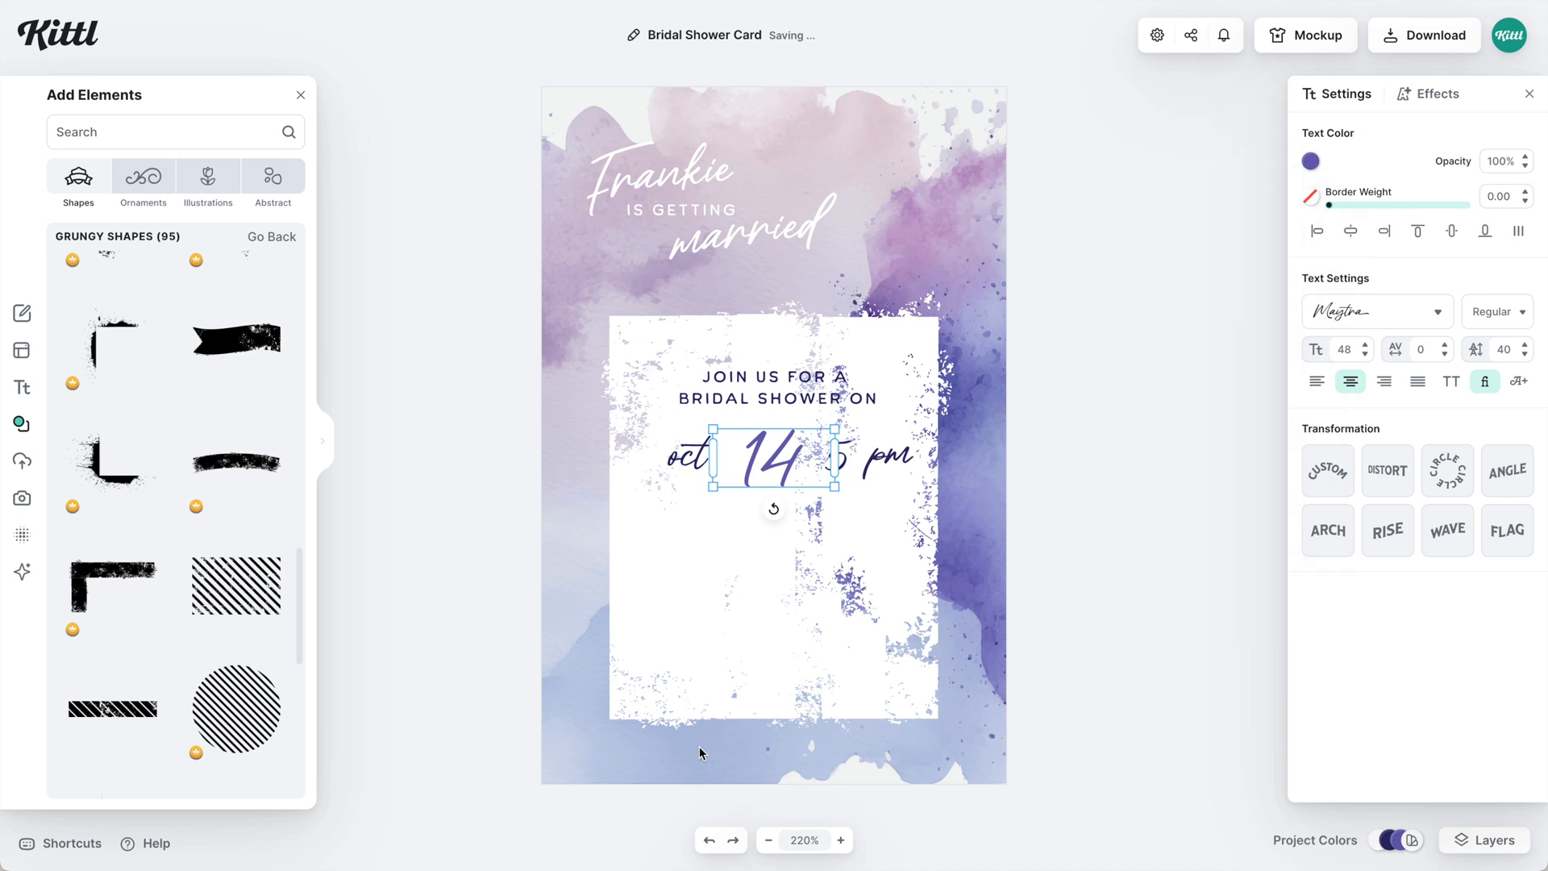
click(1312, 162)
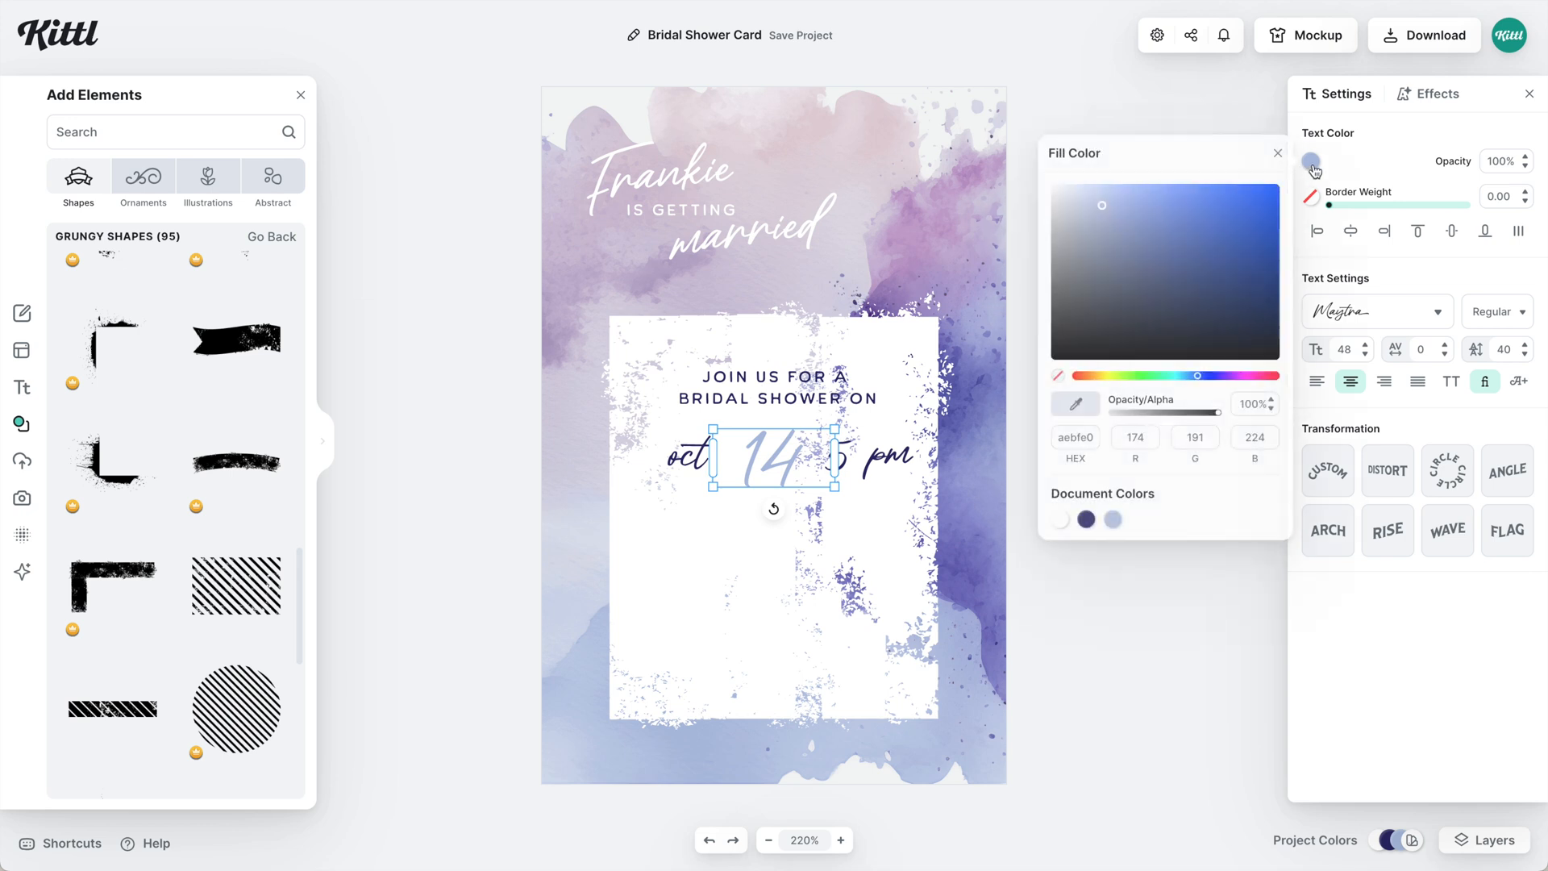
click(1113, 204)
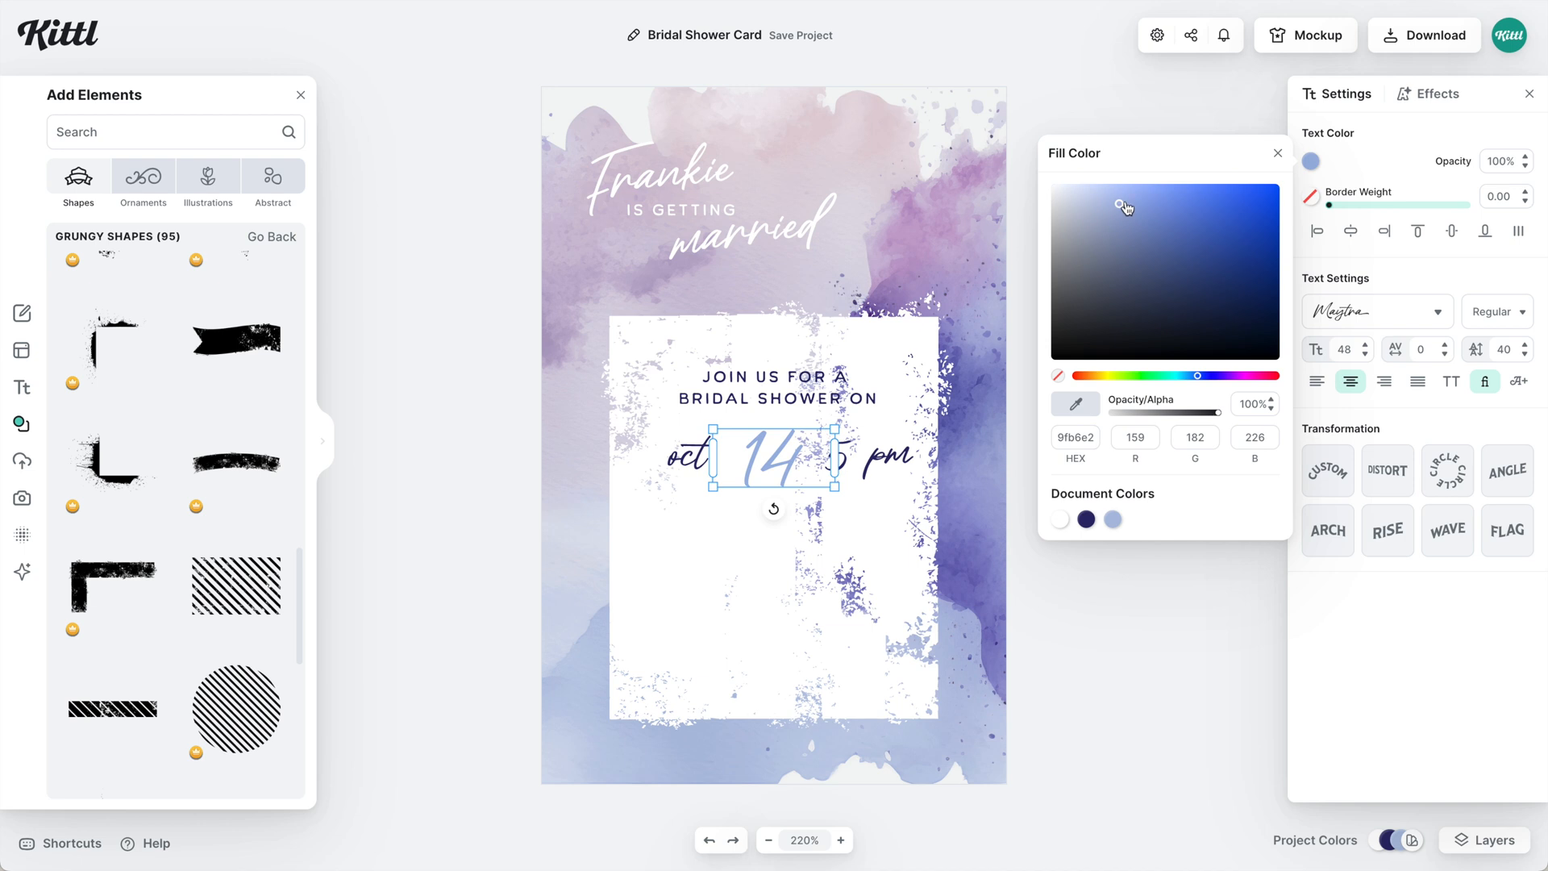
- Shift the light blue "14" slightly left to even its spacing between "oct" and "5 pm"
click(1144, 626)
click(835, 470)
drag(792, 474, 786, 474)
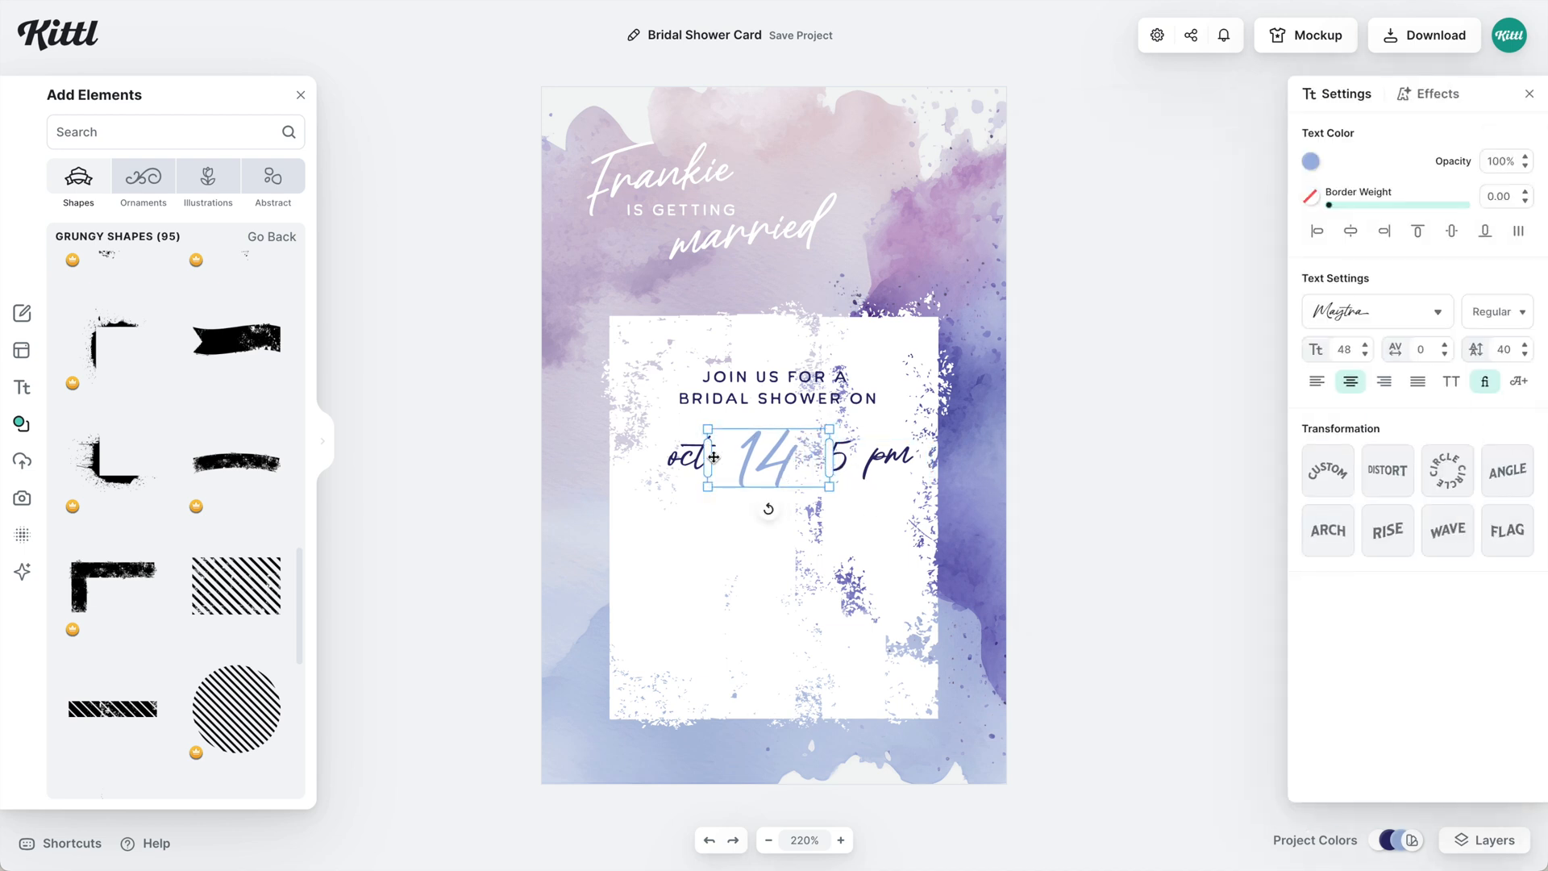
- Add the thin straight line from the Simple Golden Frames ornaments and position it across the top of the date row
click(158, 200)
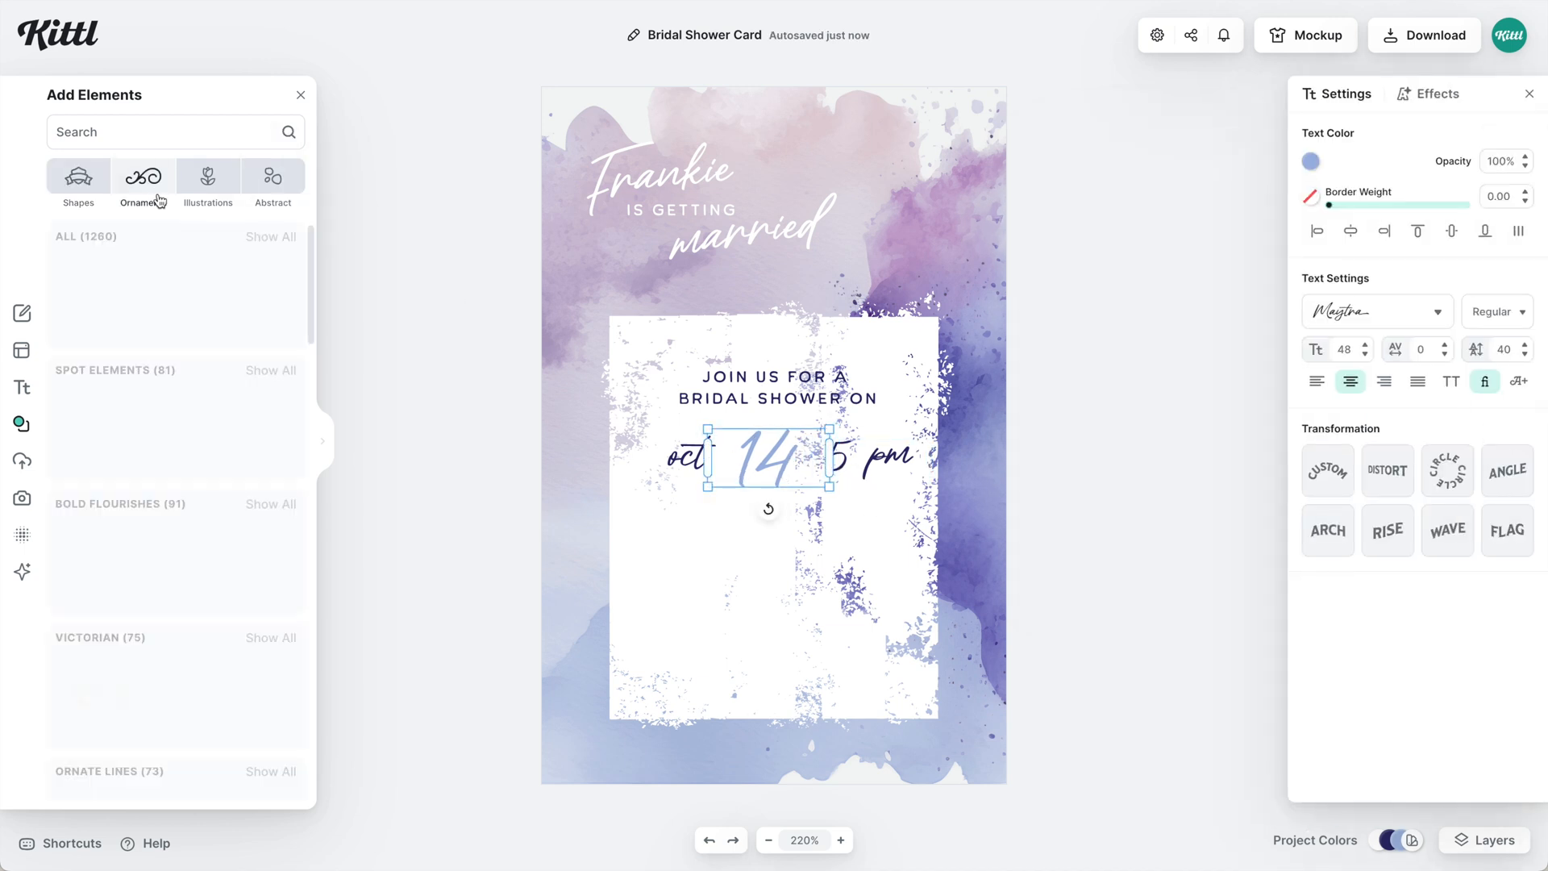
scroll(275, 547, down, 1)
scroll(274, 547, down, 1)
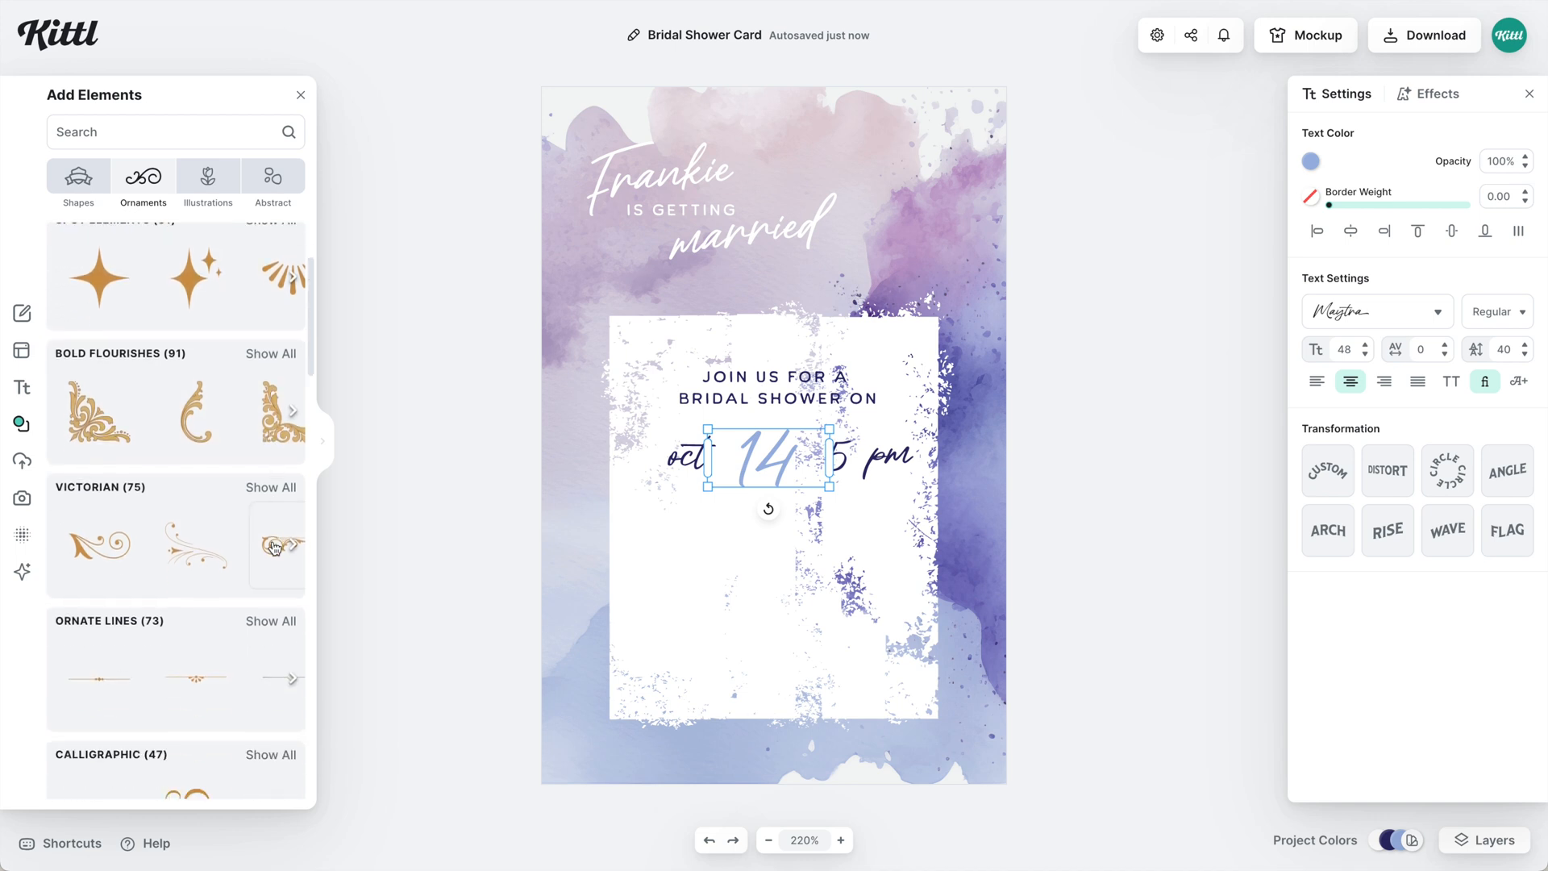
scroll(275, 546, down, 10)
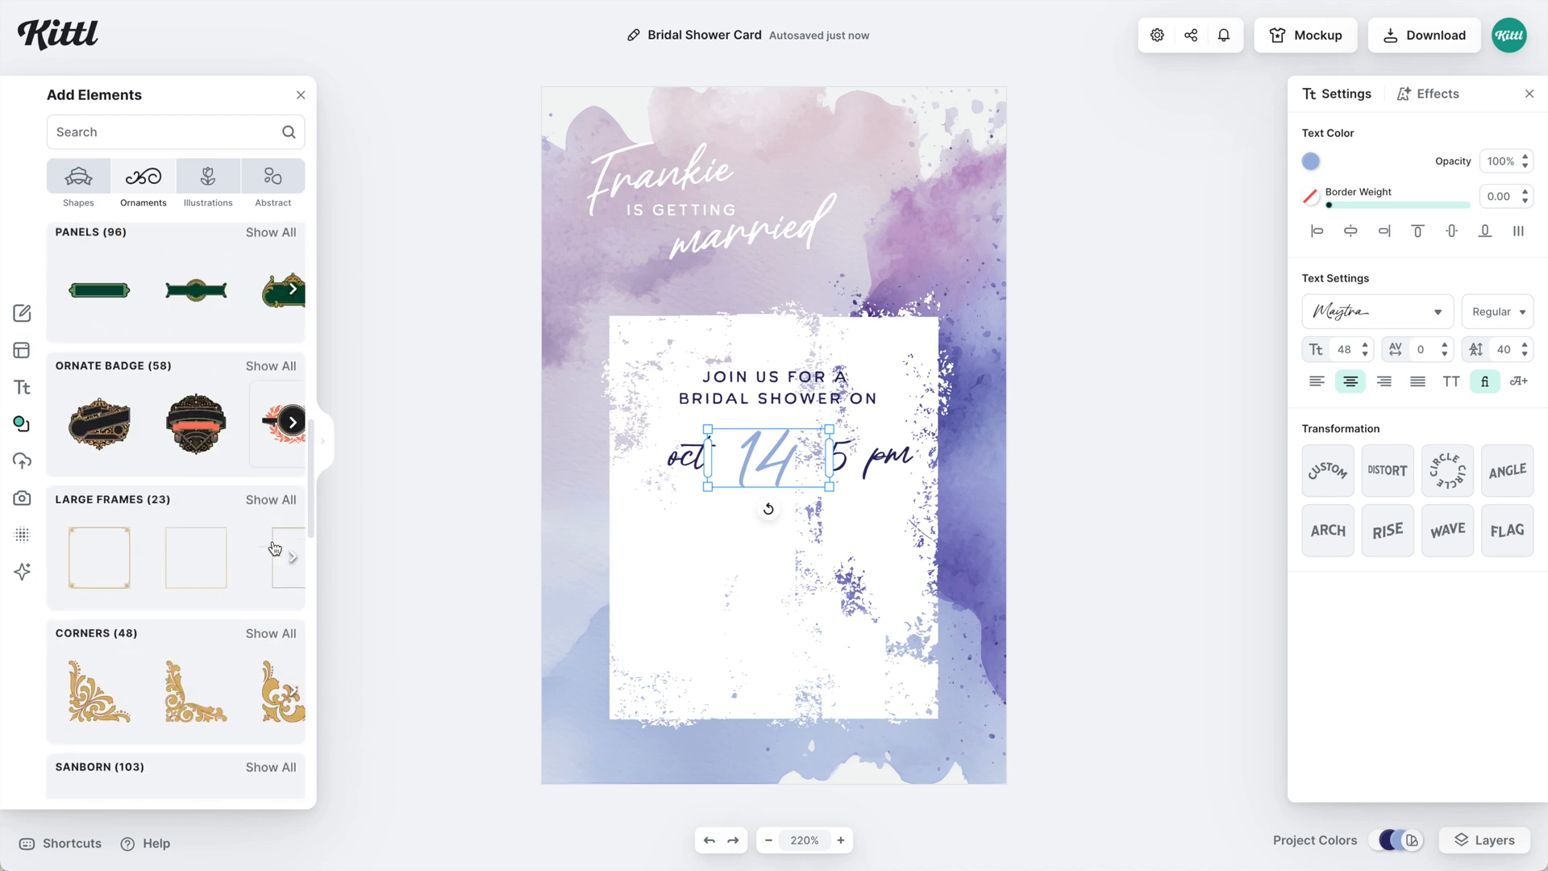
scroll(275, 547, down, 20)
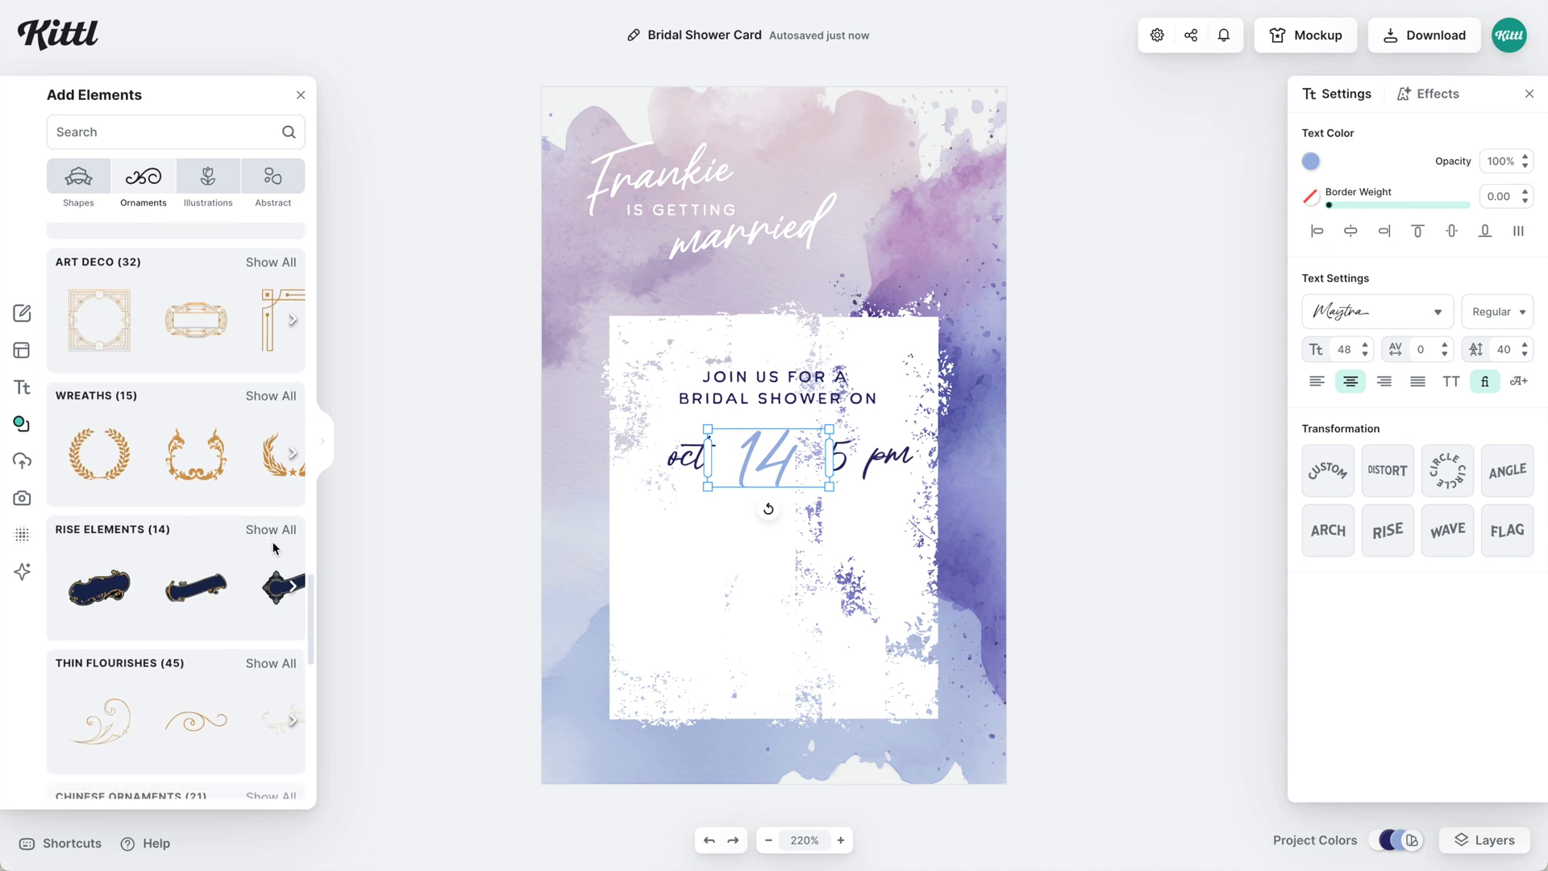
scroll(274, 547, down, 10)
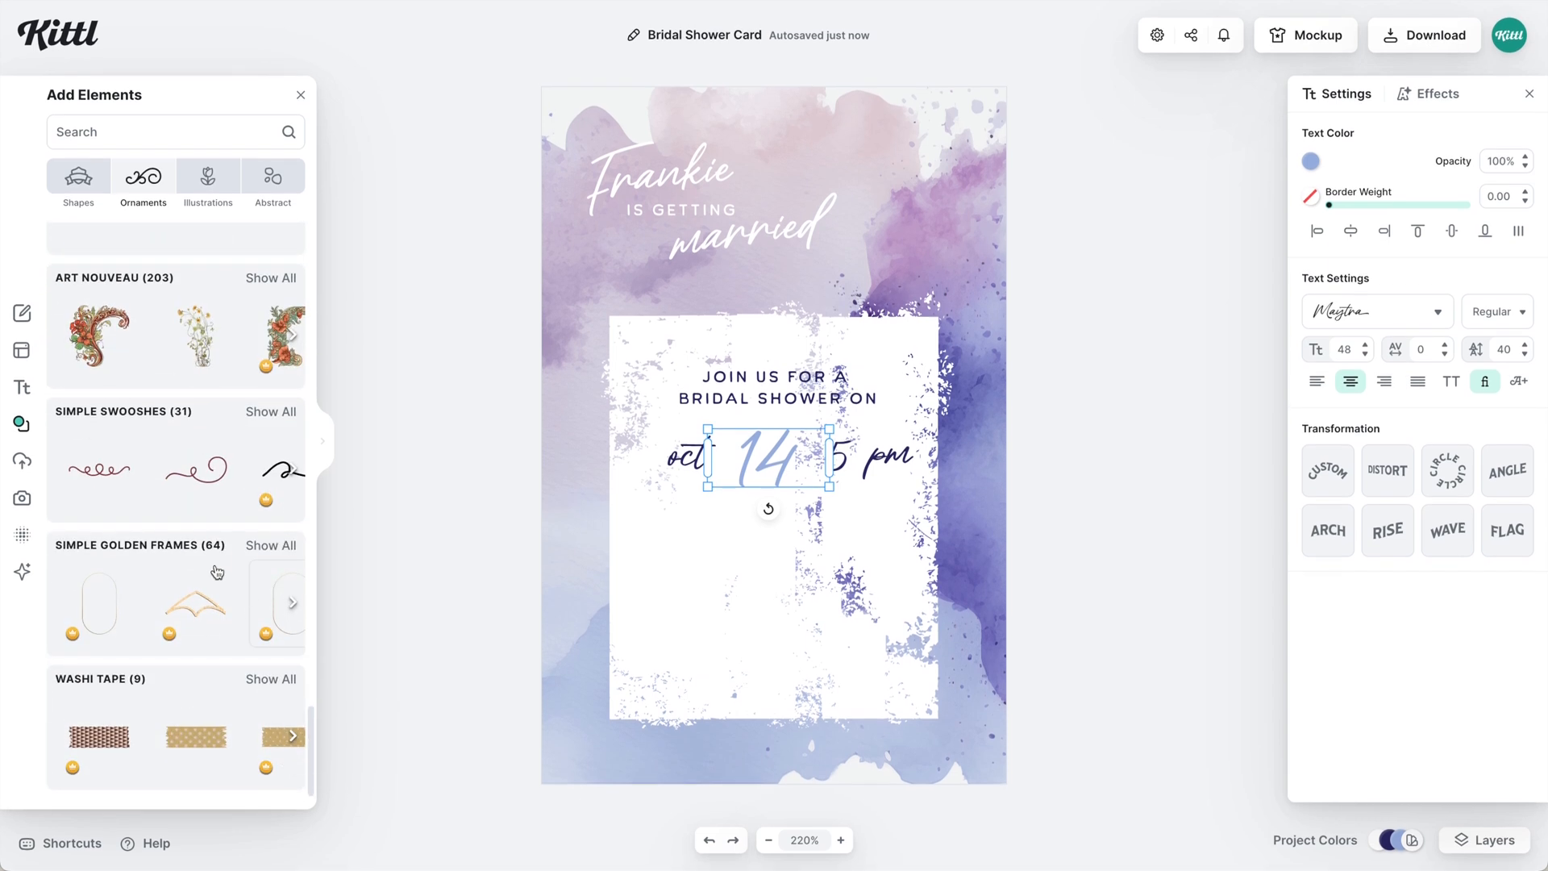
click(272, 546)
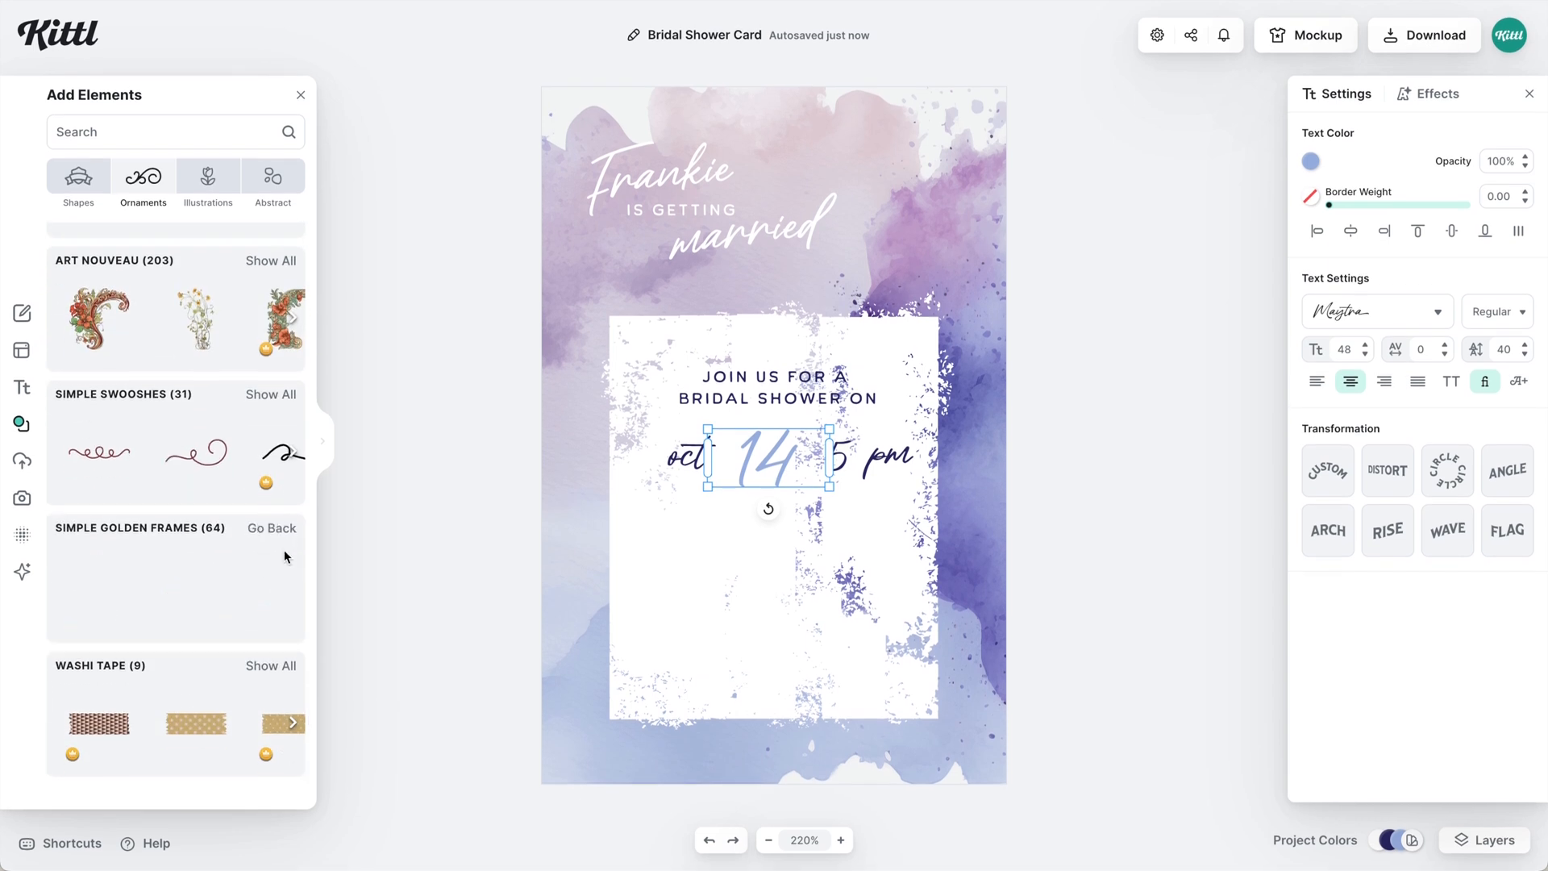
scroll(286, 557, down, 10)
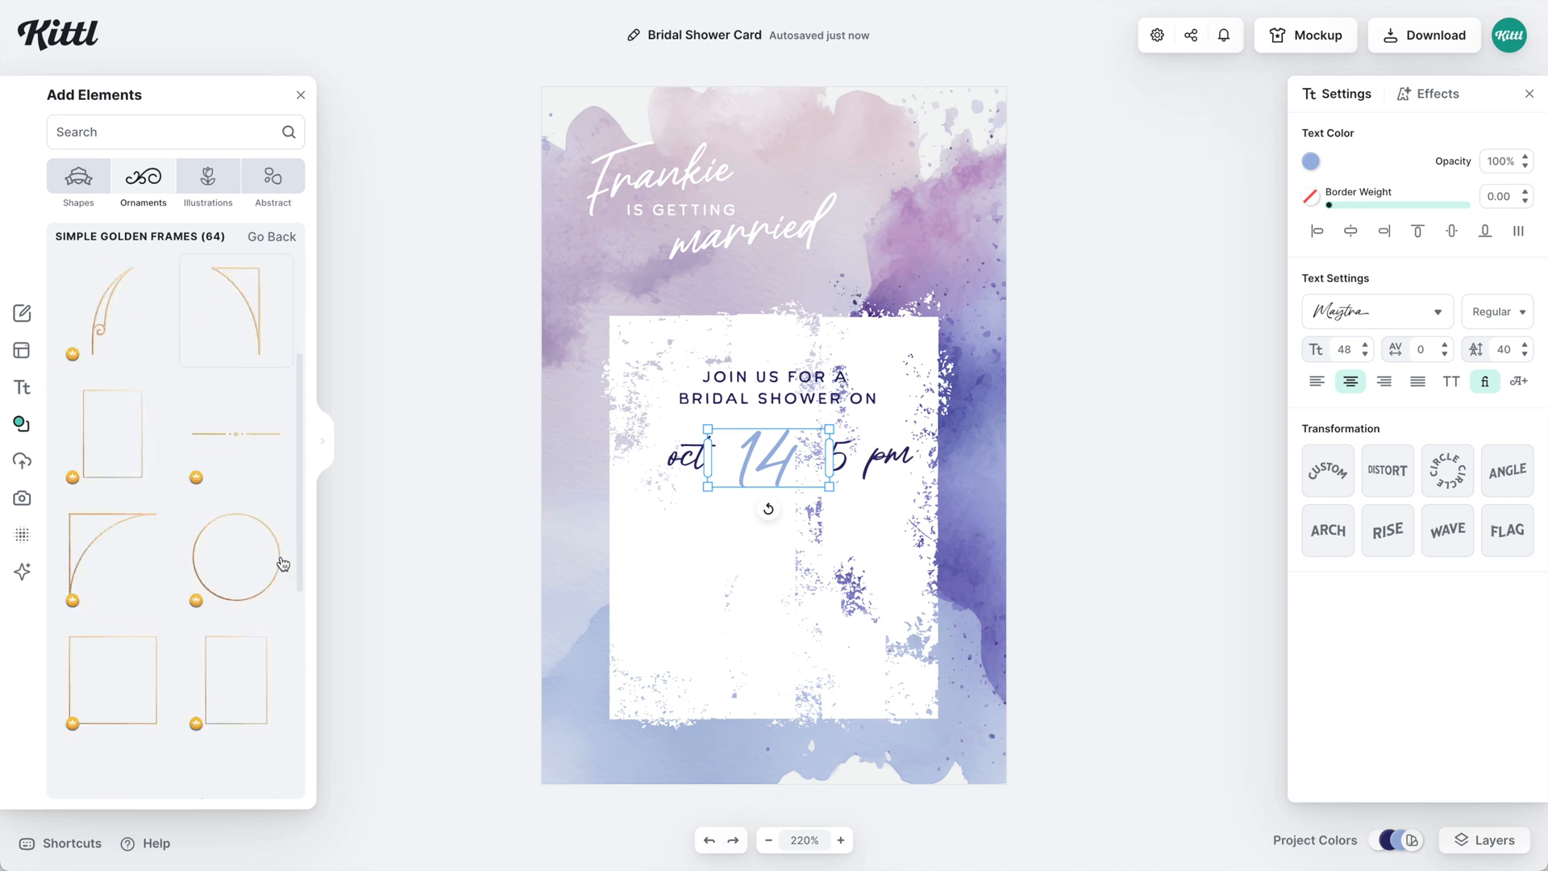
scroll(230, 569, down, 10)
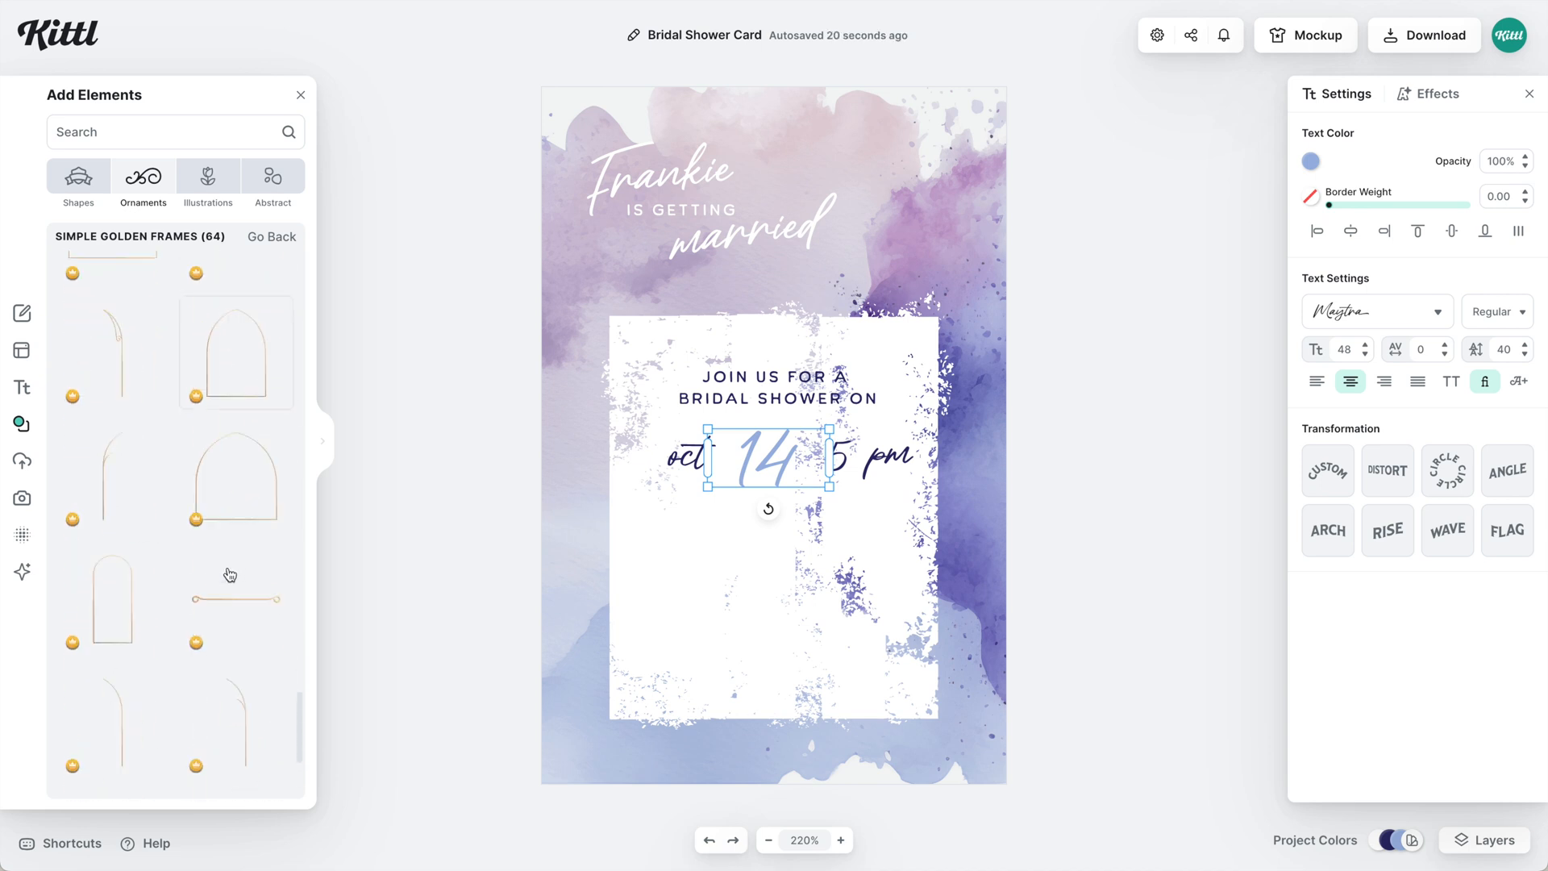
scroll(840, 474, up, 5)
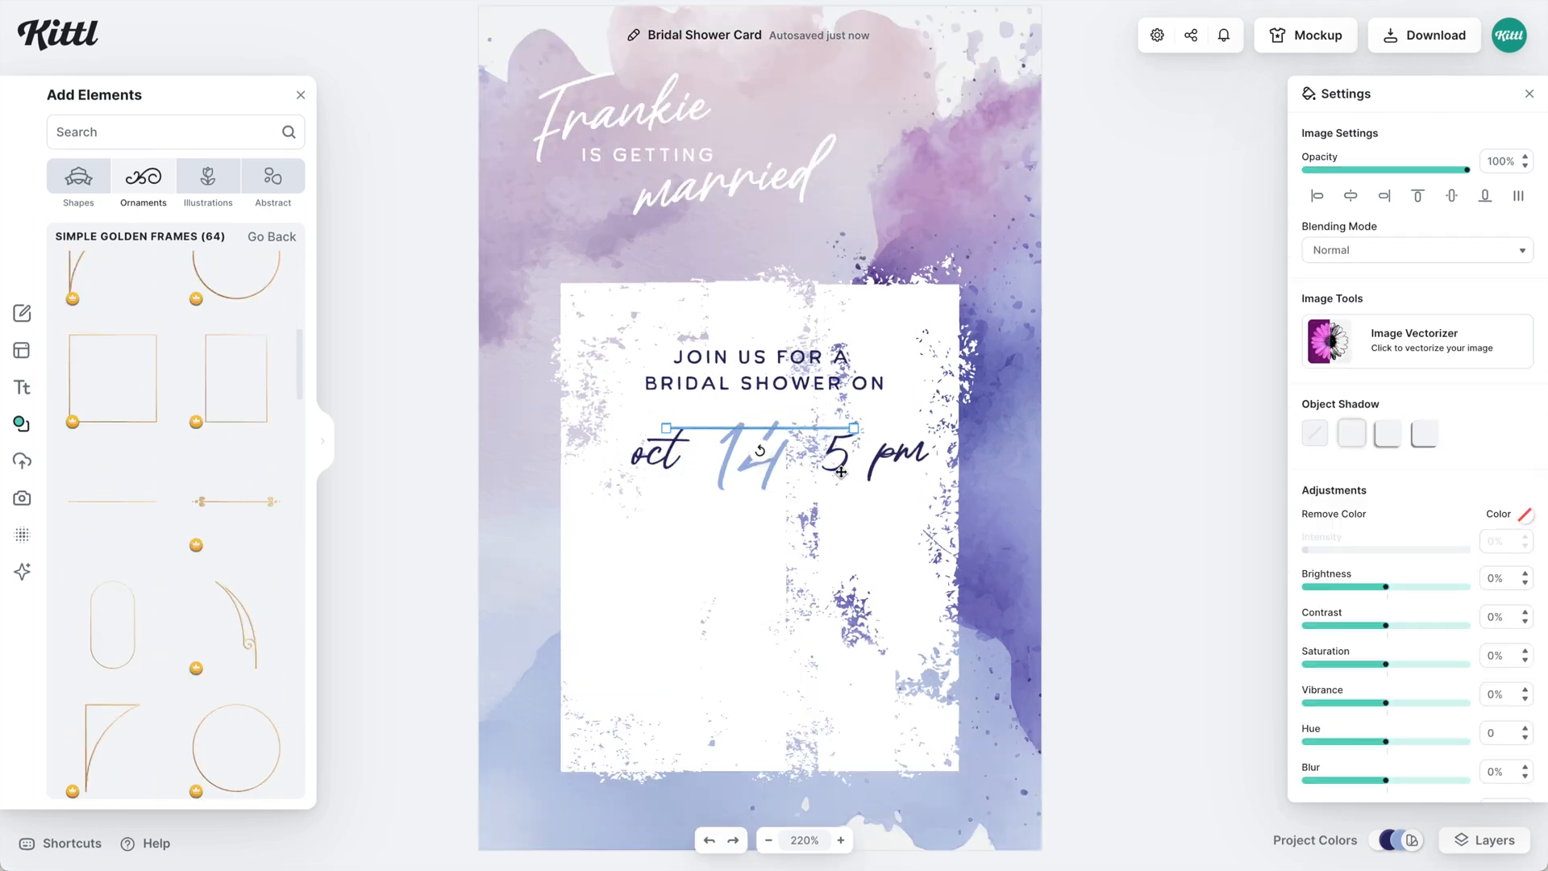
drag(1047, 413, 957, 406)
drag(924, 403, 944, 404)
- Recolour the gold line above the date to muted blue with hue -100 and saturation -40%
scroll(875, 428, up, 2)
scroll(875, 429, left, 1)
scroll(1384, 648, down, 1)
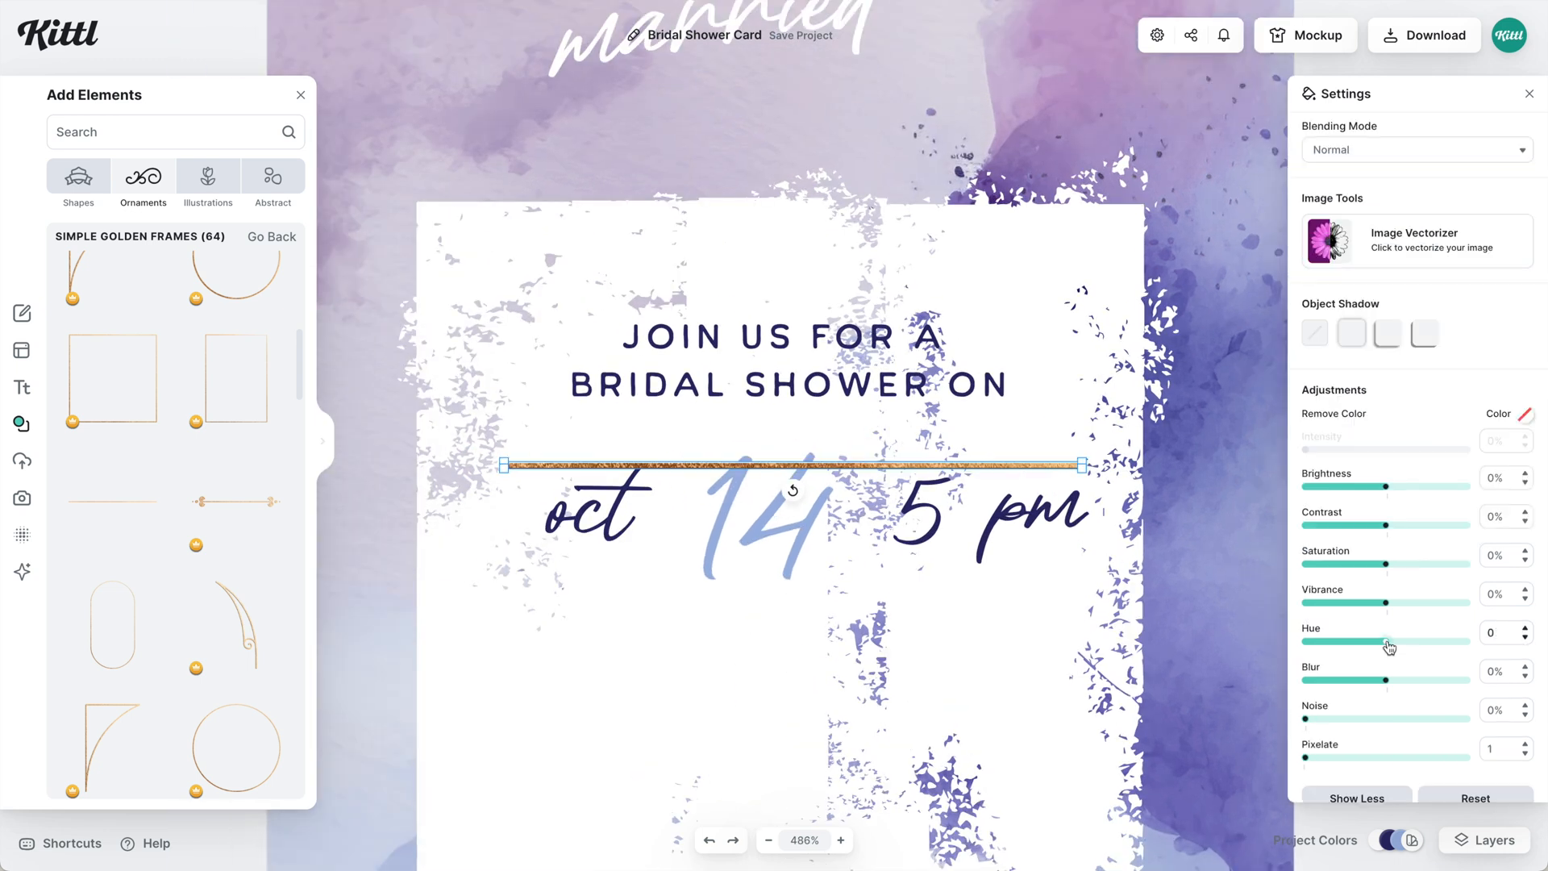
drag(1391, 648, 1306, 650)
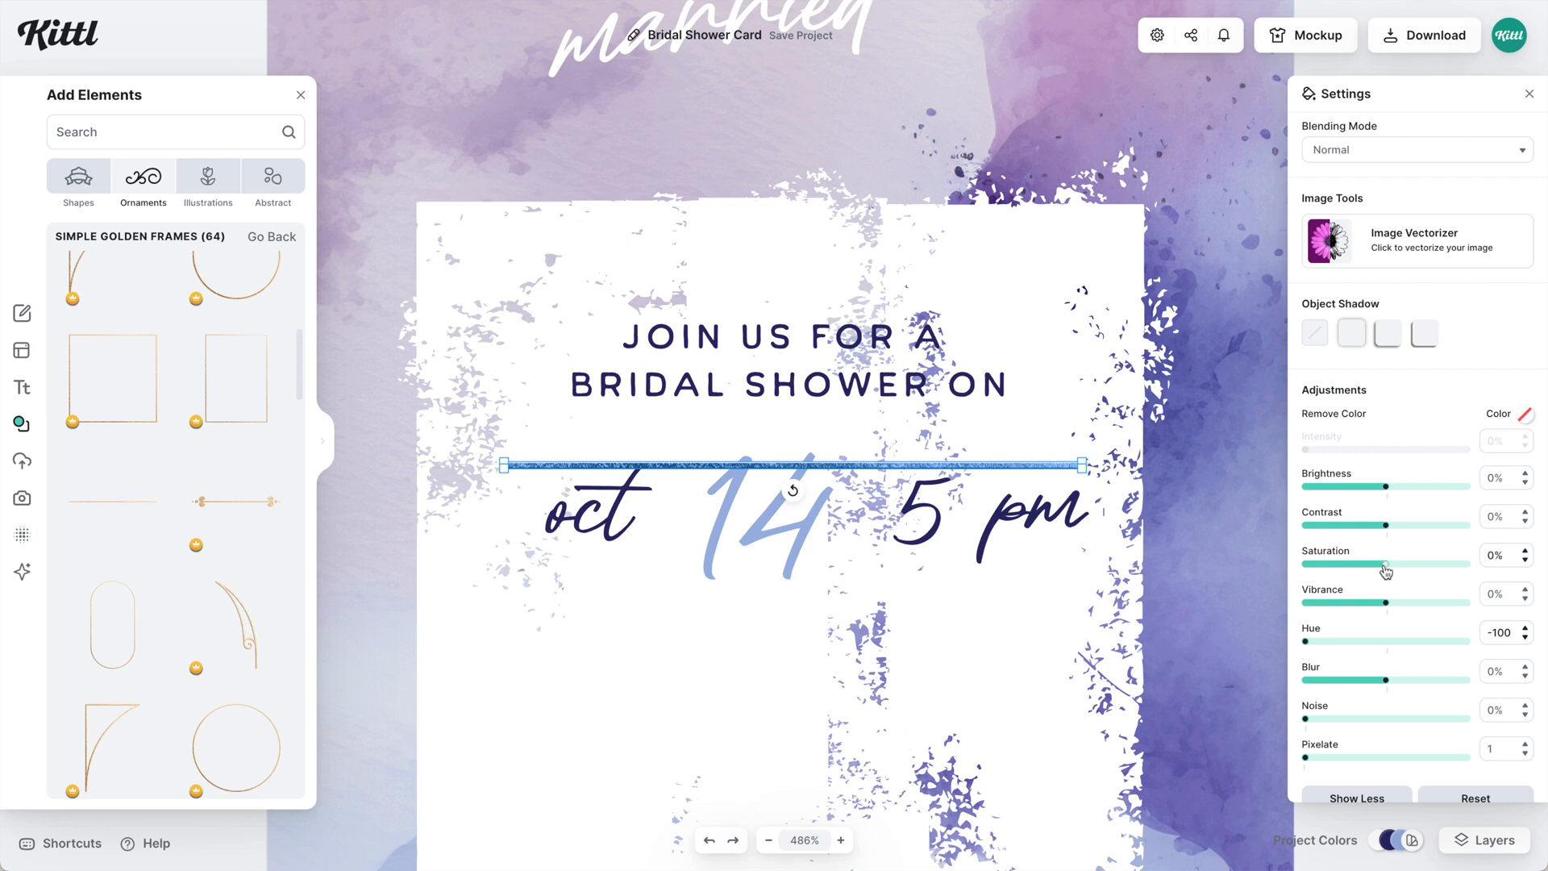
drag(1382, 566, 1350, 570)
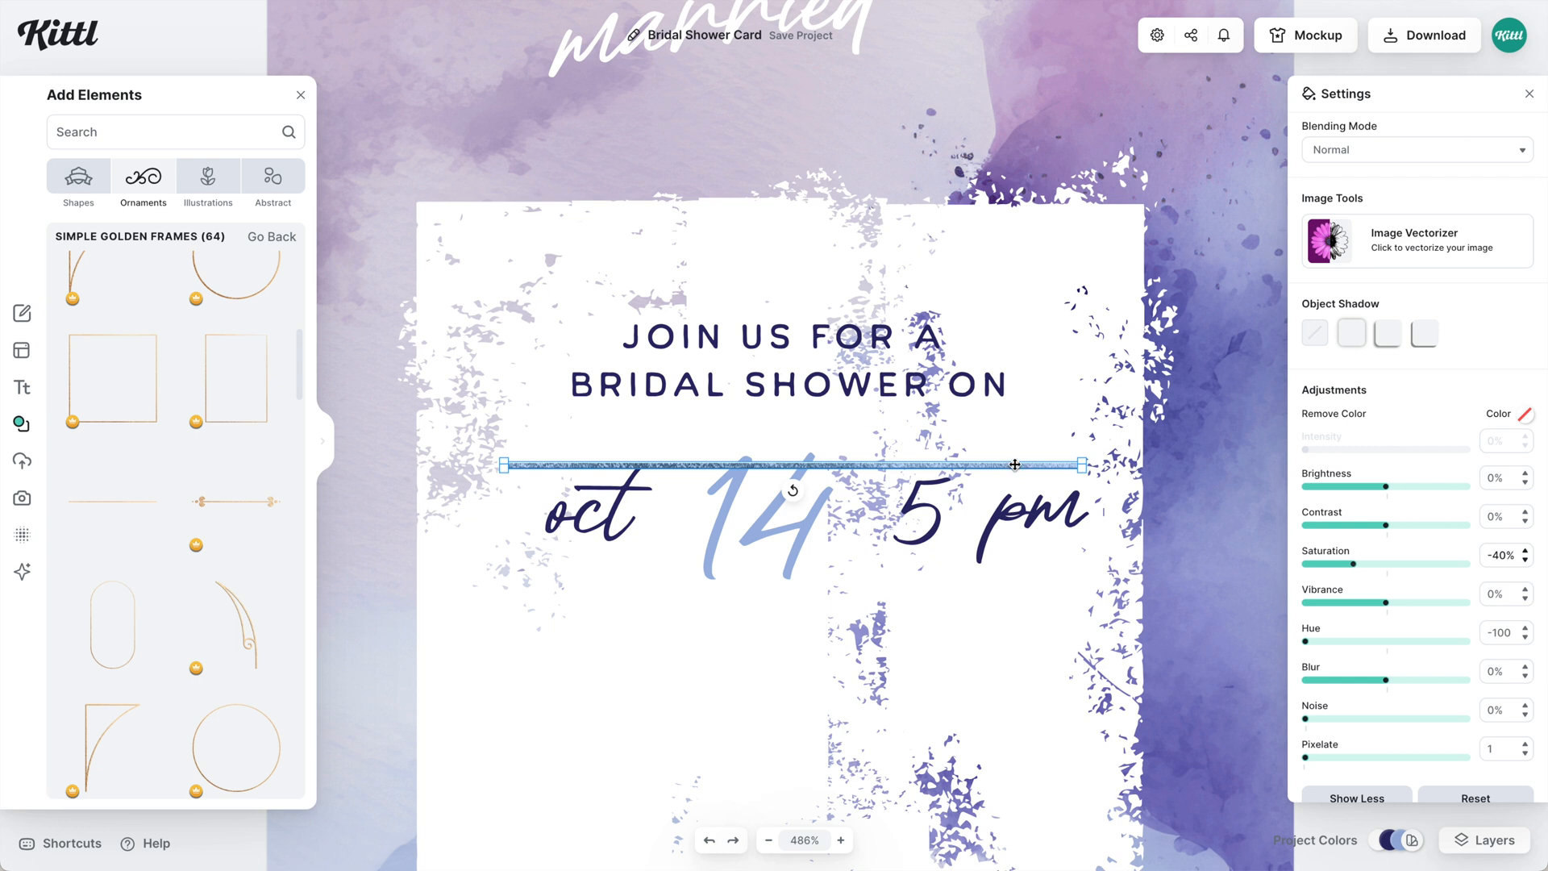
- Duplicate the blue line below the date row and bring the "14" in front of both lines
drag(1014, 462, 985, 567)
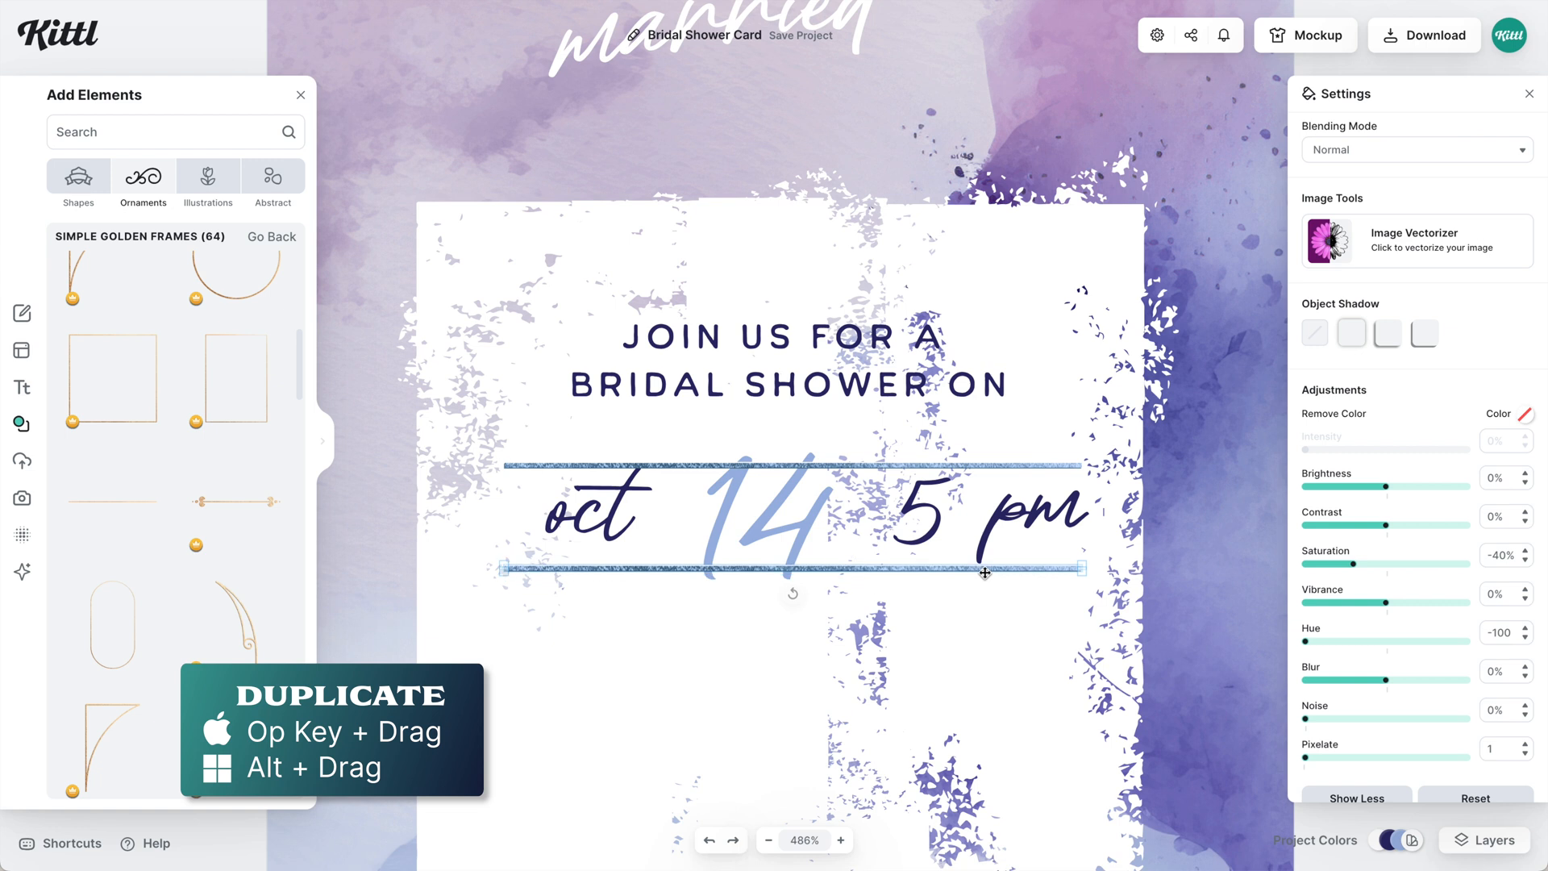
click(803, 526)
right_click(804, 528)
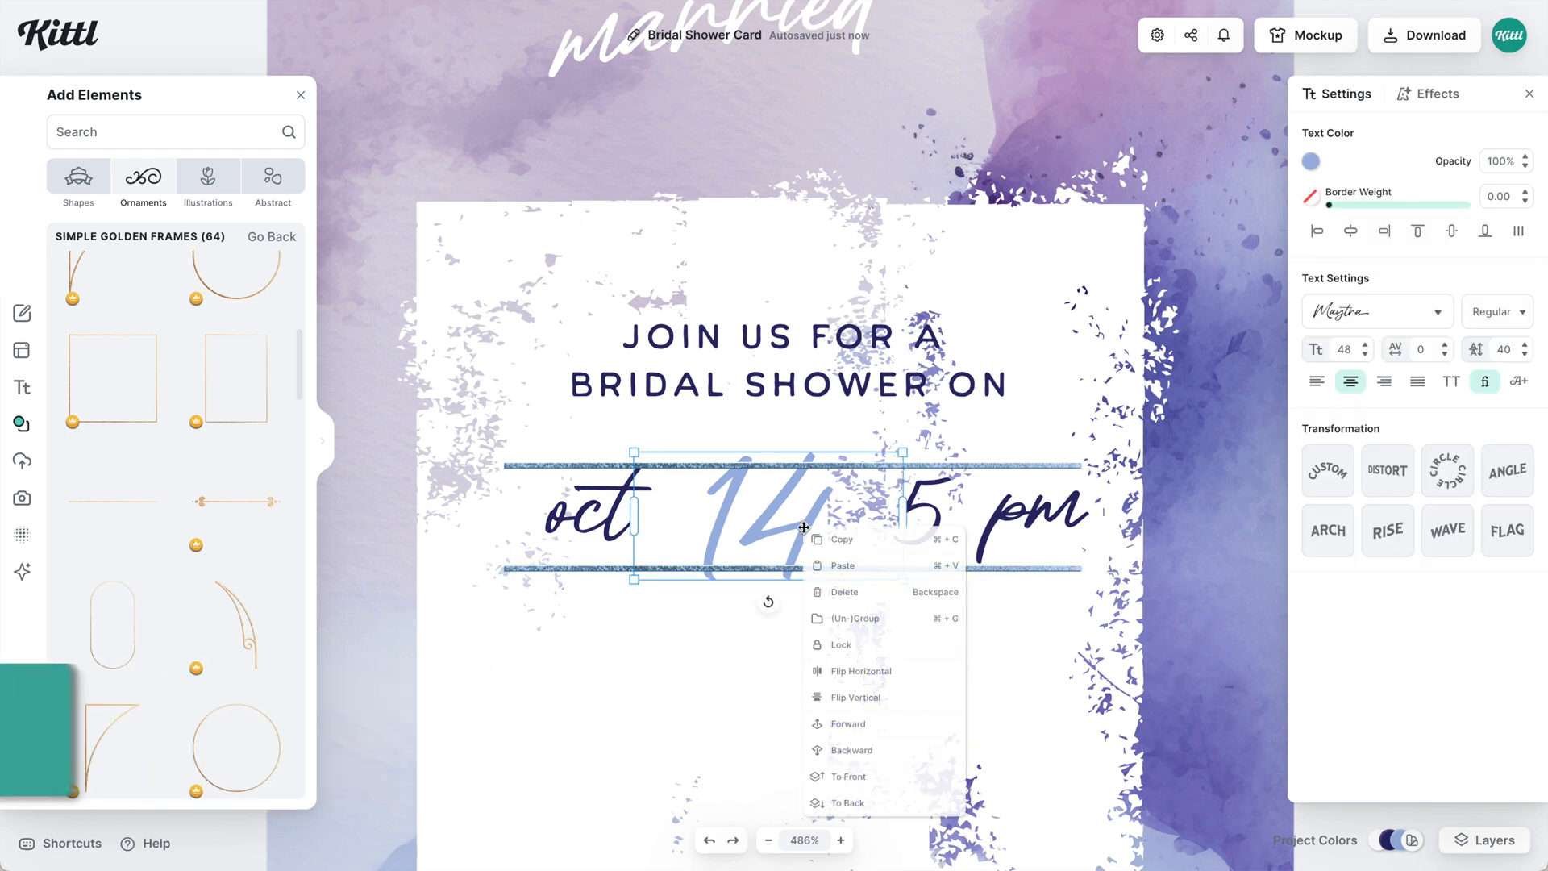
click(902, 776)
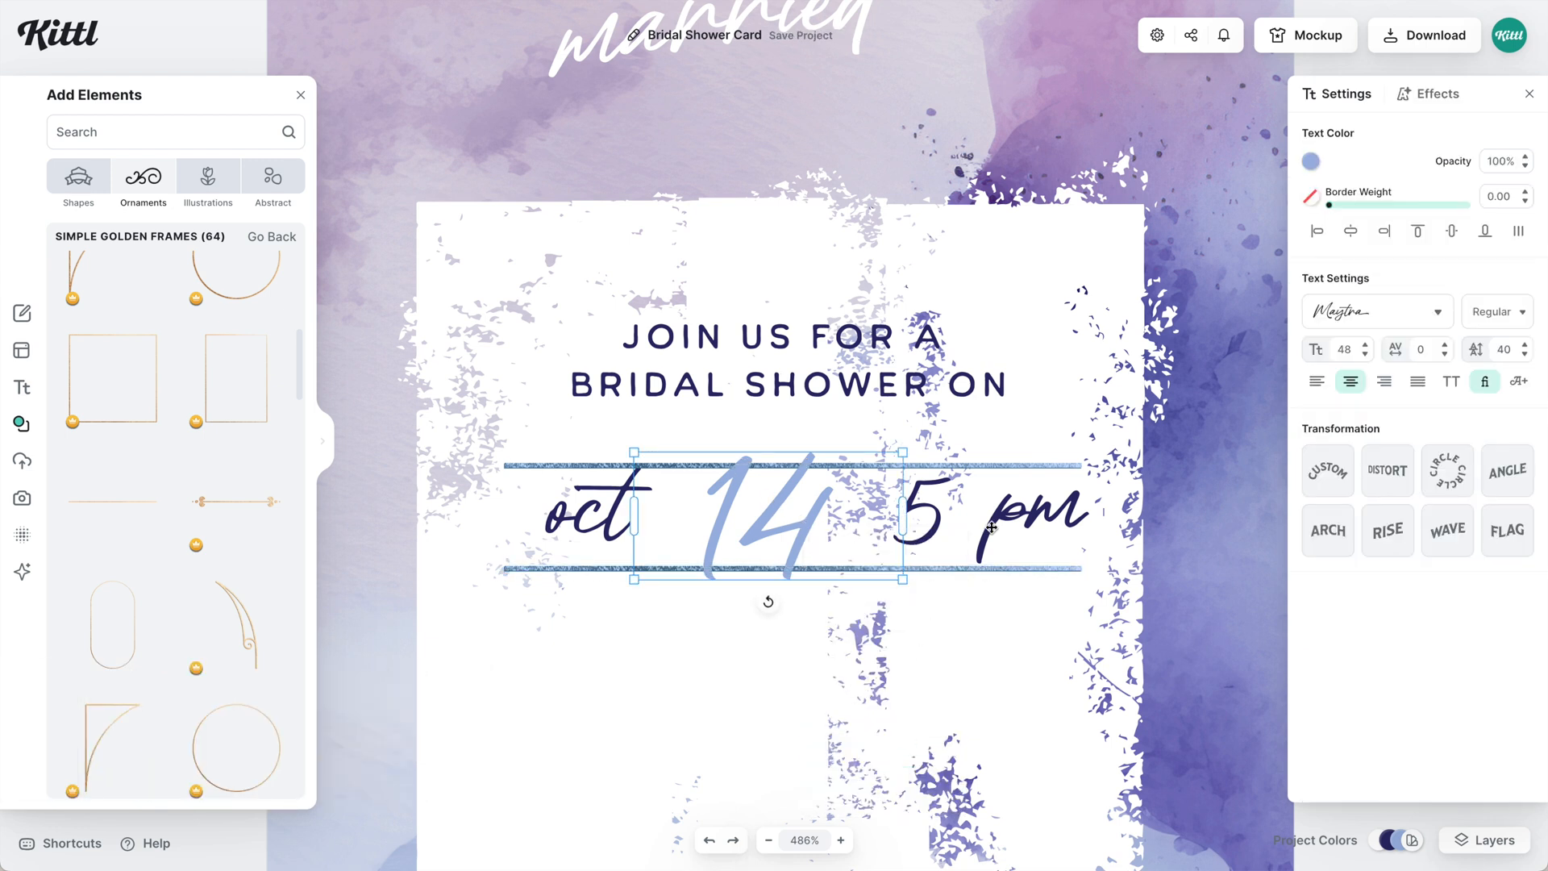
- Give the "14" a white block shadow with offset 0 and outline width 14 to break the lines around it
click(1424, 94)
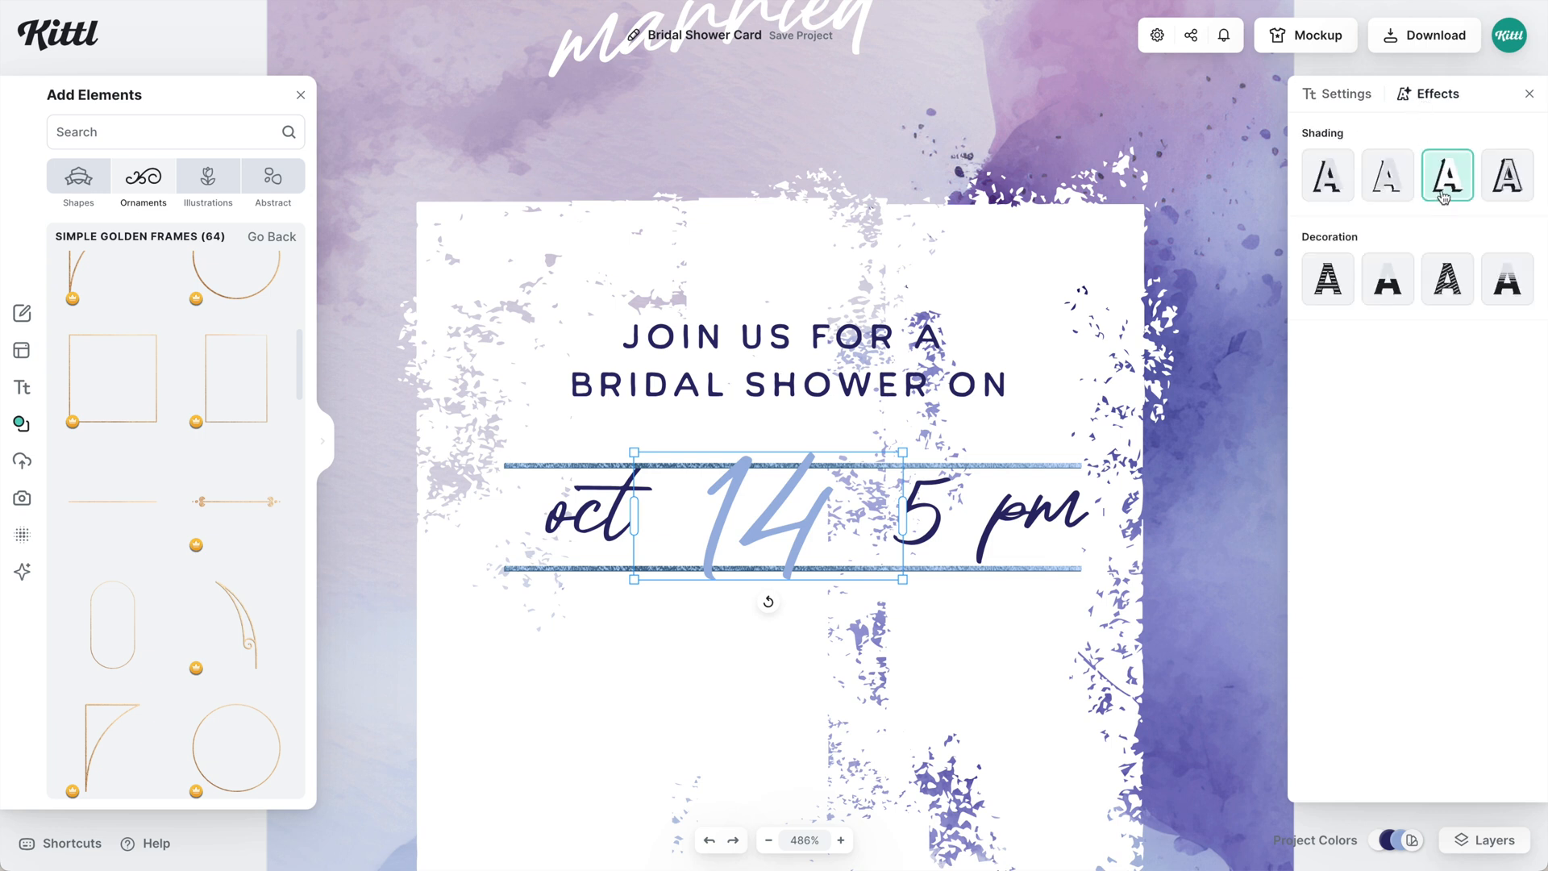
click(1444, 193)
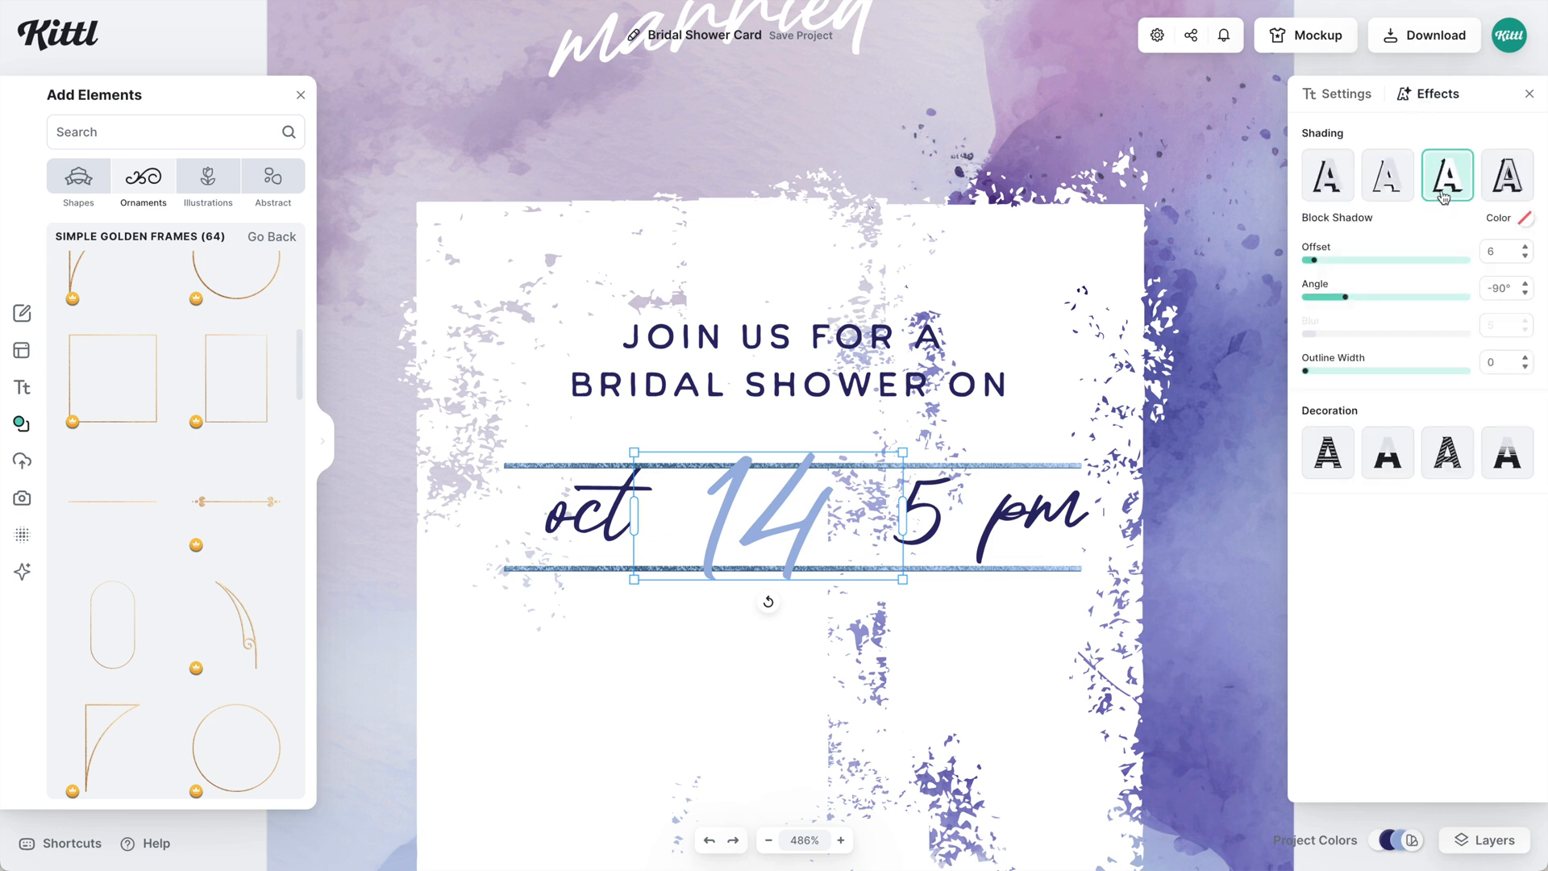
click(1523, 221)
click(1330, 320)
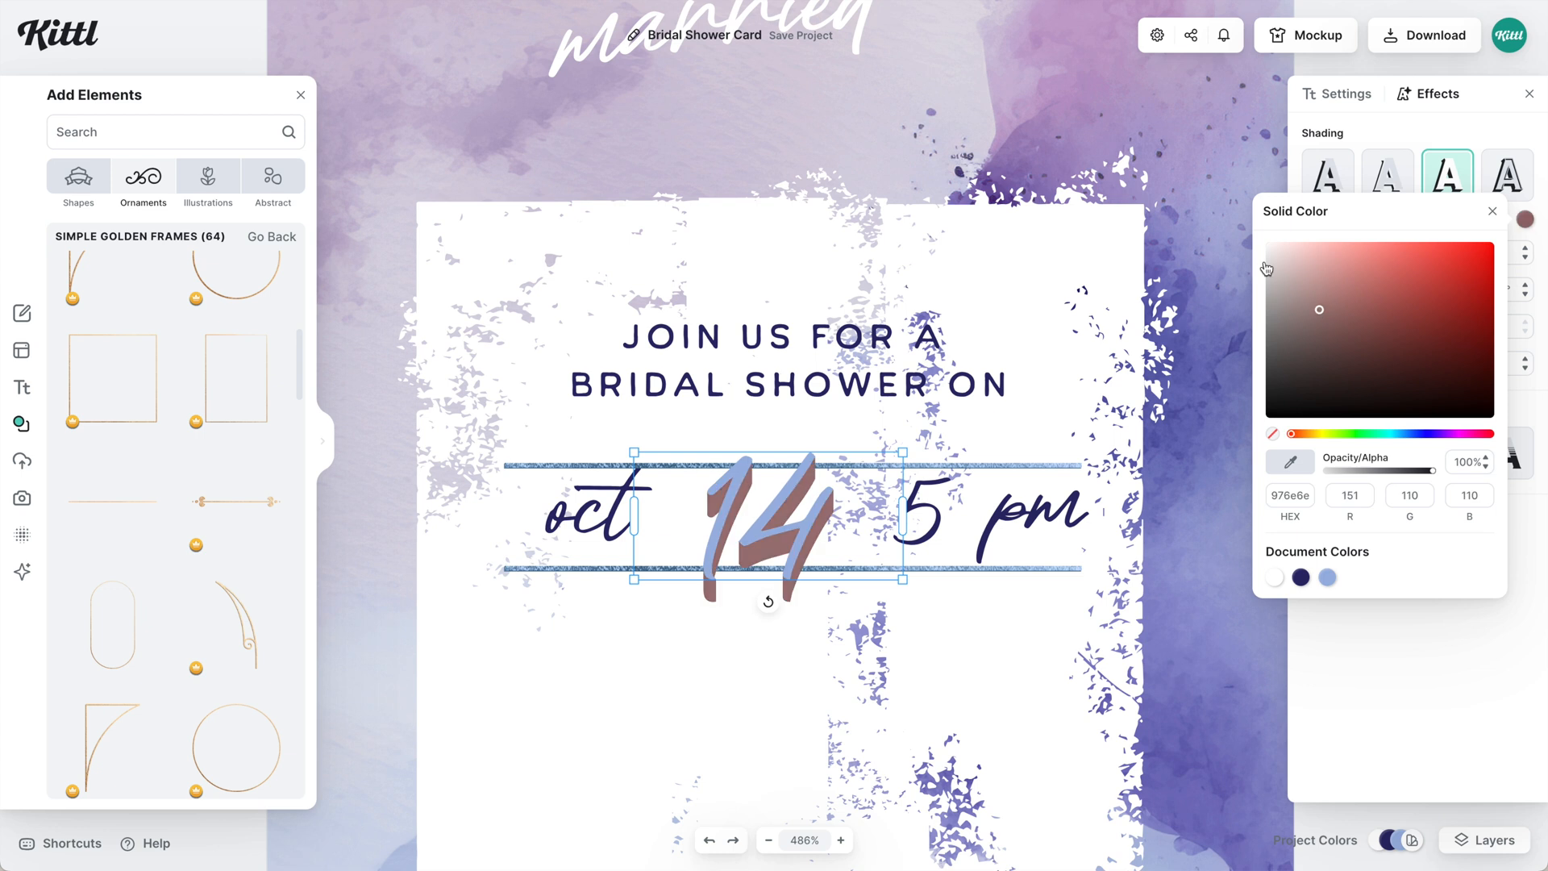
click(1423, 632)
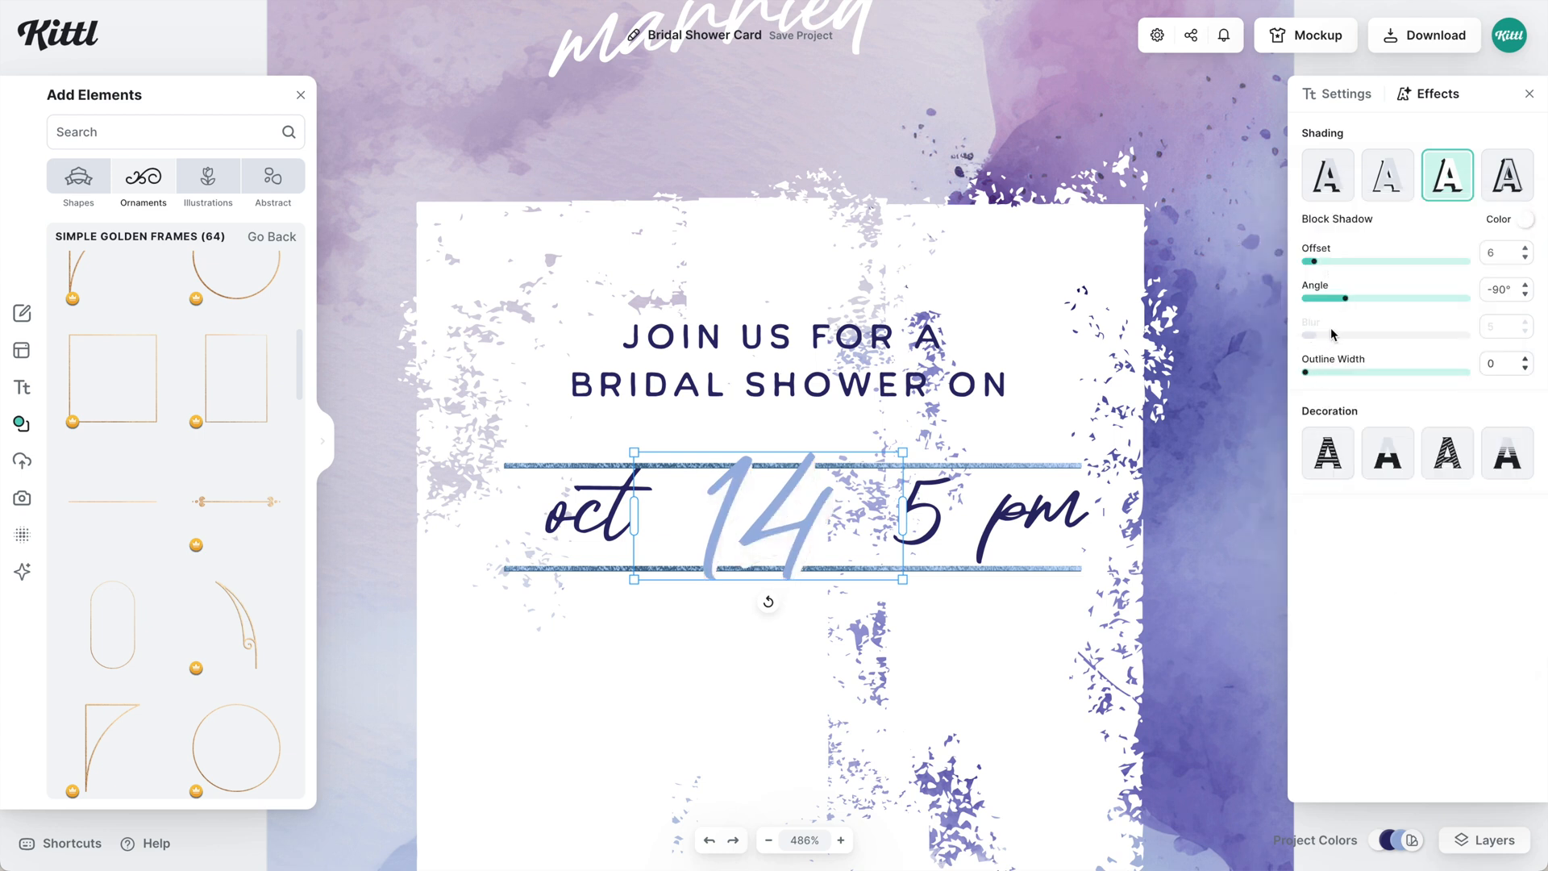
drag(1318, 262, 1305, 263)
mouse_move(1310, 376)
mouse_down()
mouse_move(1342, 382)
mouse_move(1329, 380)
mouse_up()
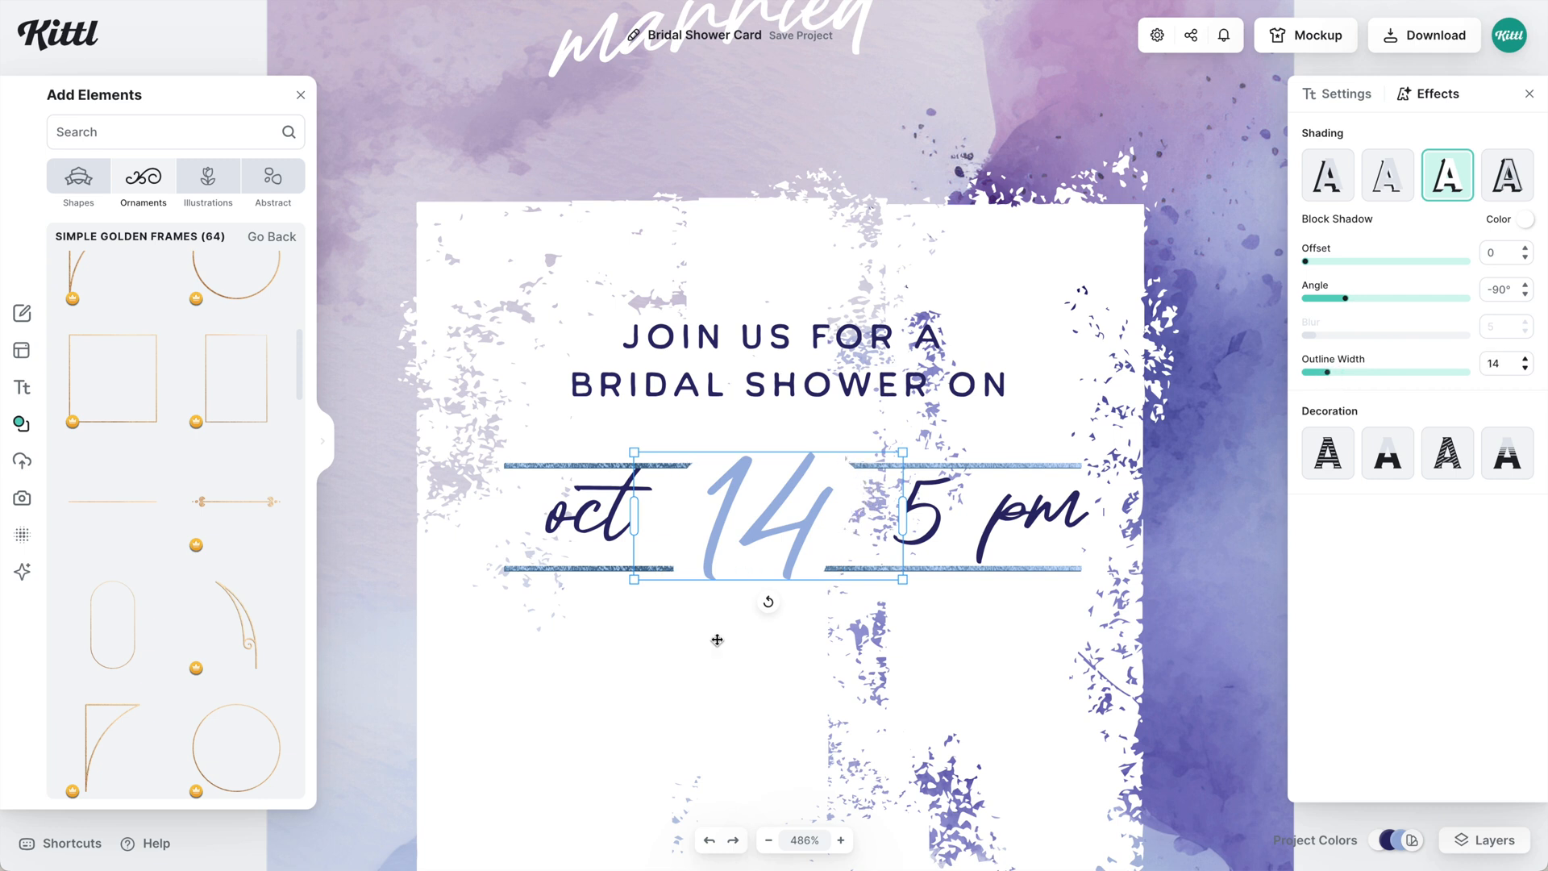
- Shift "5 pm" slightly left and "oct" slightly down so they sit between the two lines
click(717, 641)
drag(1000, 516, 976, 520)
drag(598, 511, 598, 523)
- Add a rectangular golden frame and scale it to fit just inside the white distressed panel
scroll(599, 523, down, 5)
scroll(207, 603, up, 4)
click(234, 713)
drag(732, 522, 630, 505)
drag(766, 497, 962, 715)
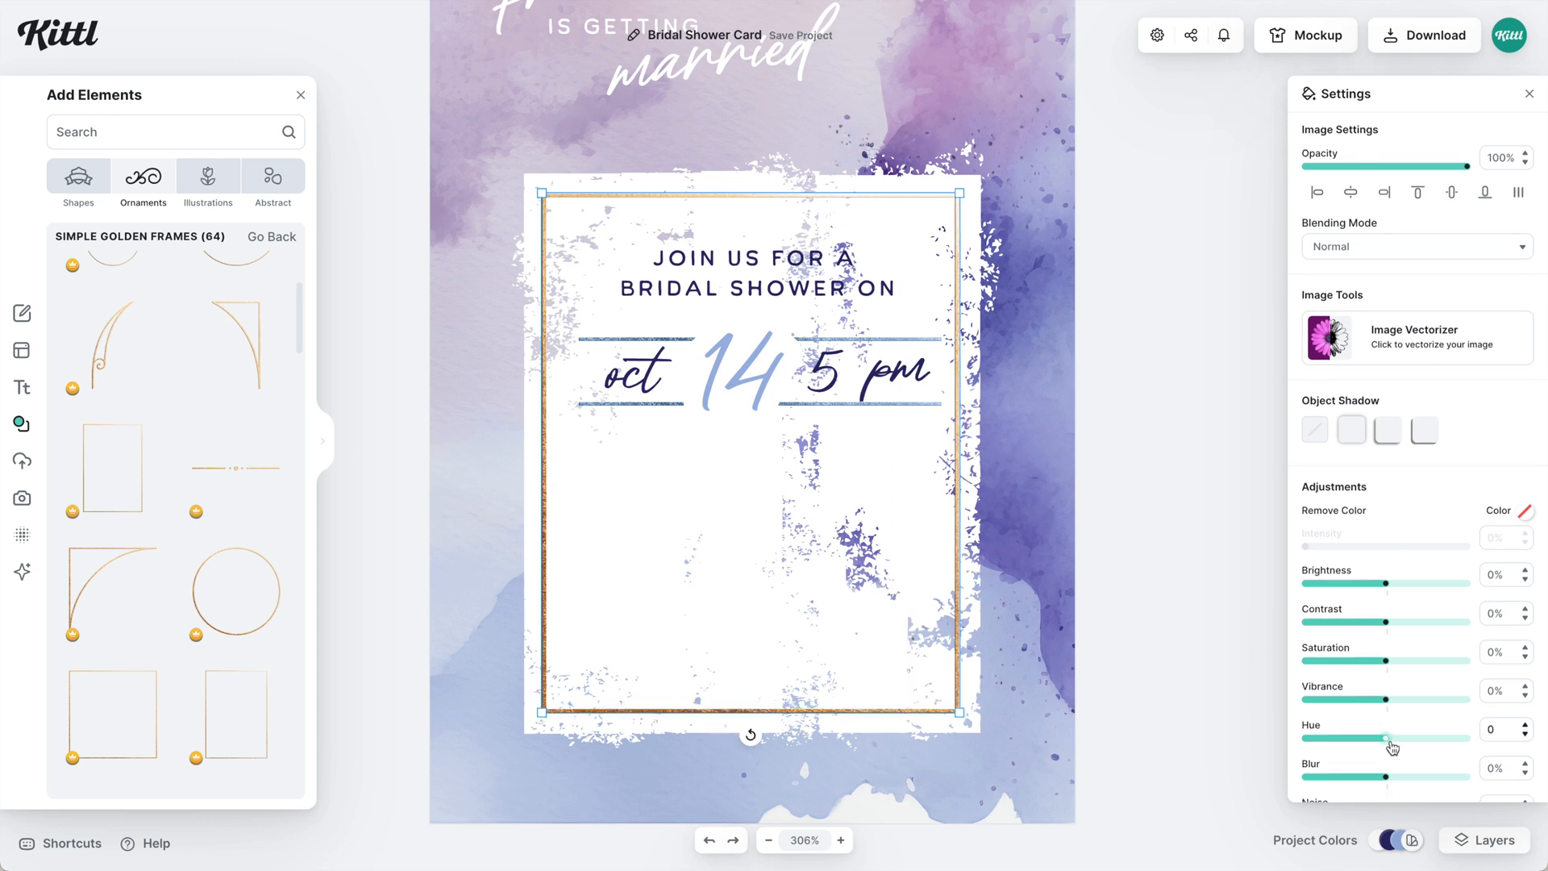
- Recolour the rectangular frame to match the blue lines with hue -100 and saturation -40%
drag(1389, 739, 1294, 739)
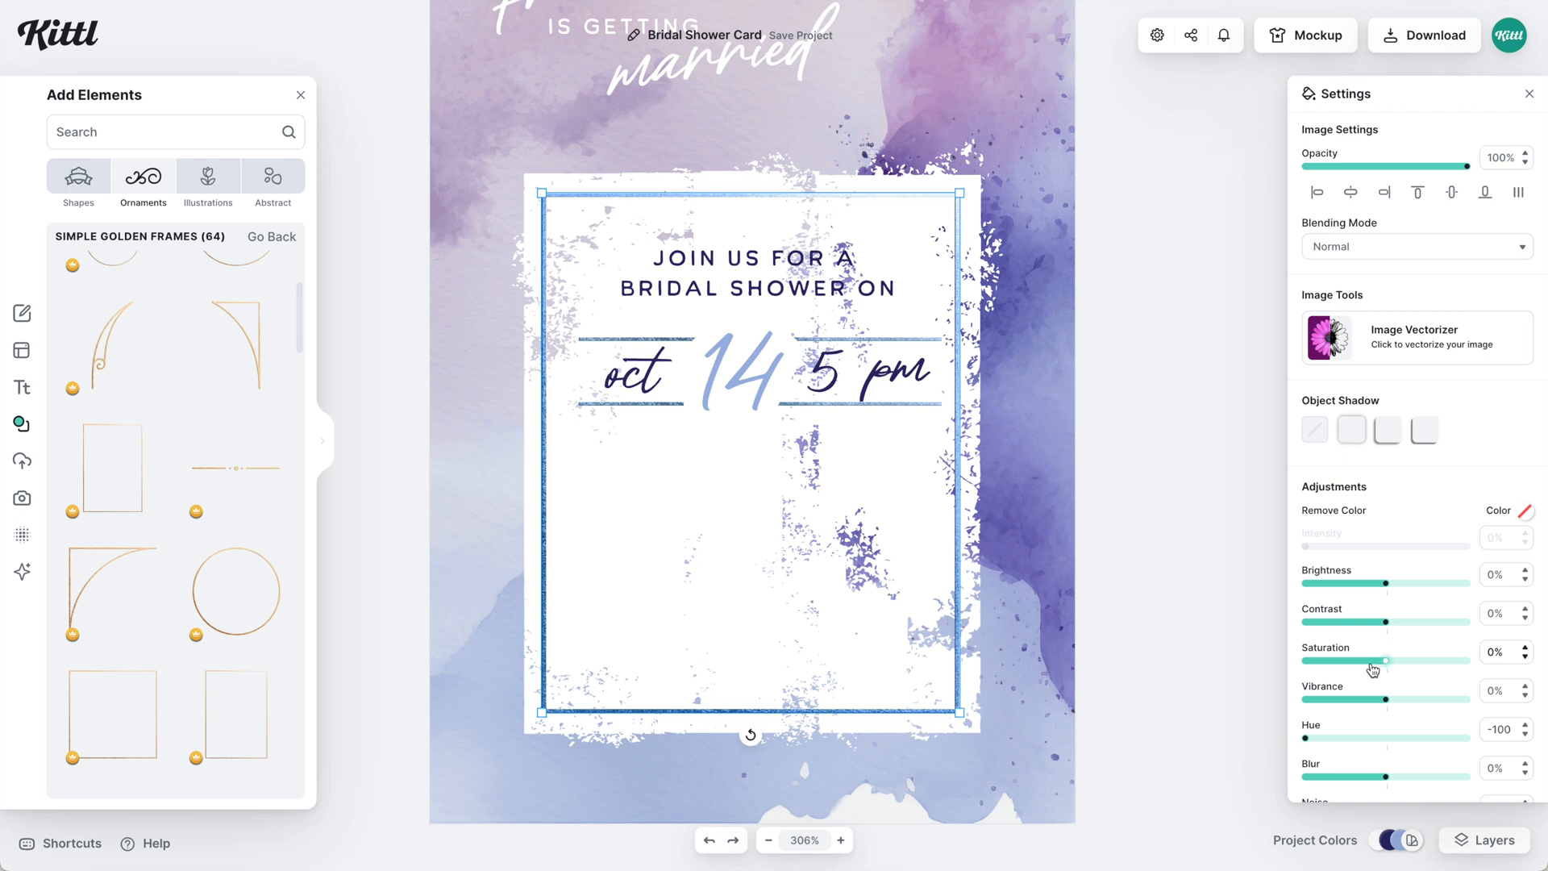
drag(1372, 662, 1354, 662)
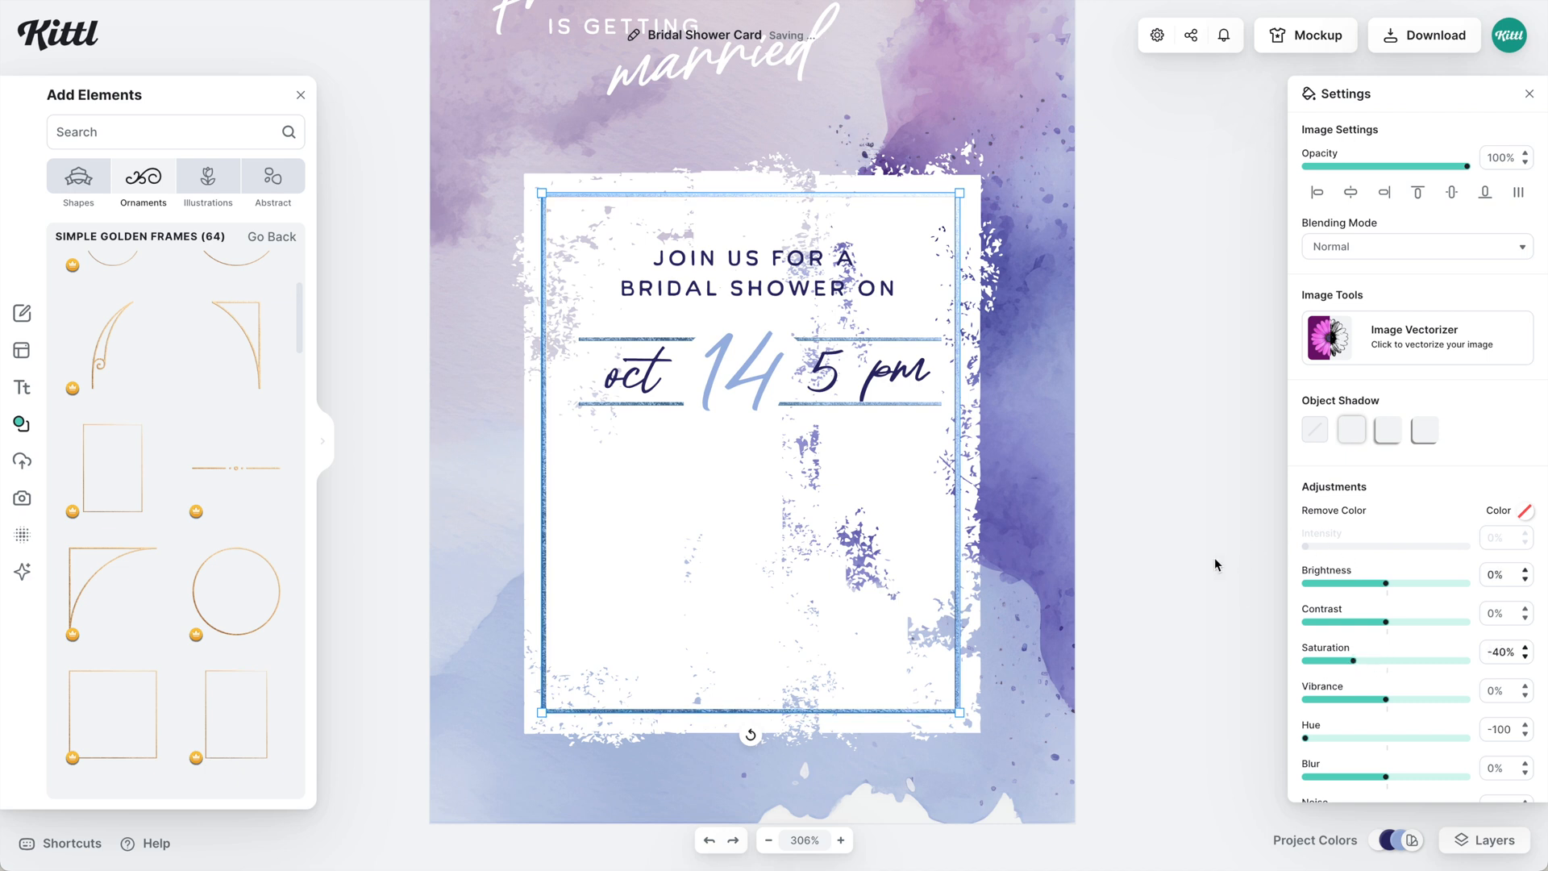
click(1193, 547)
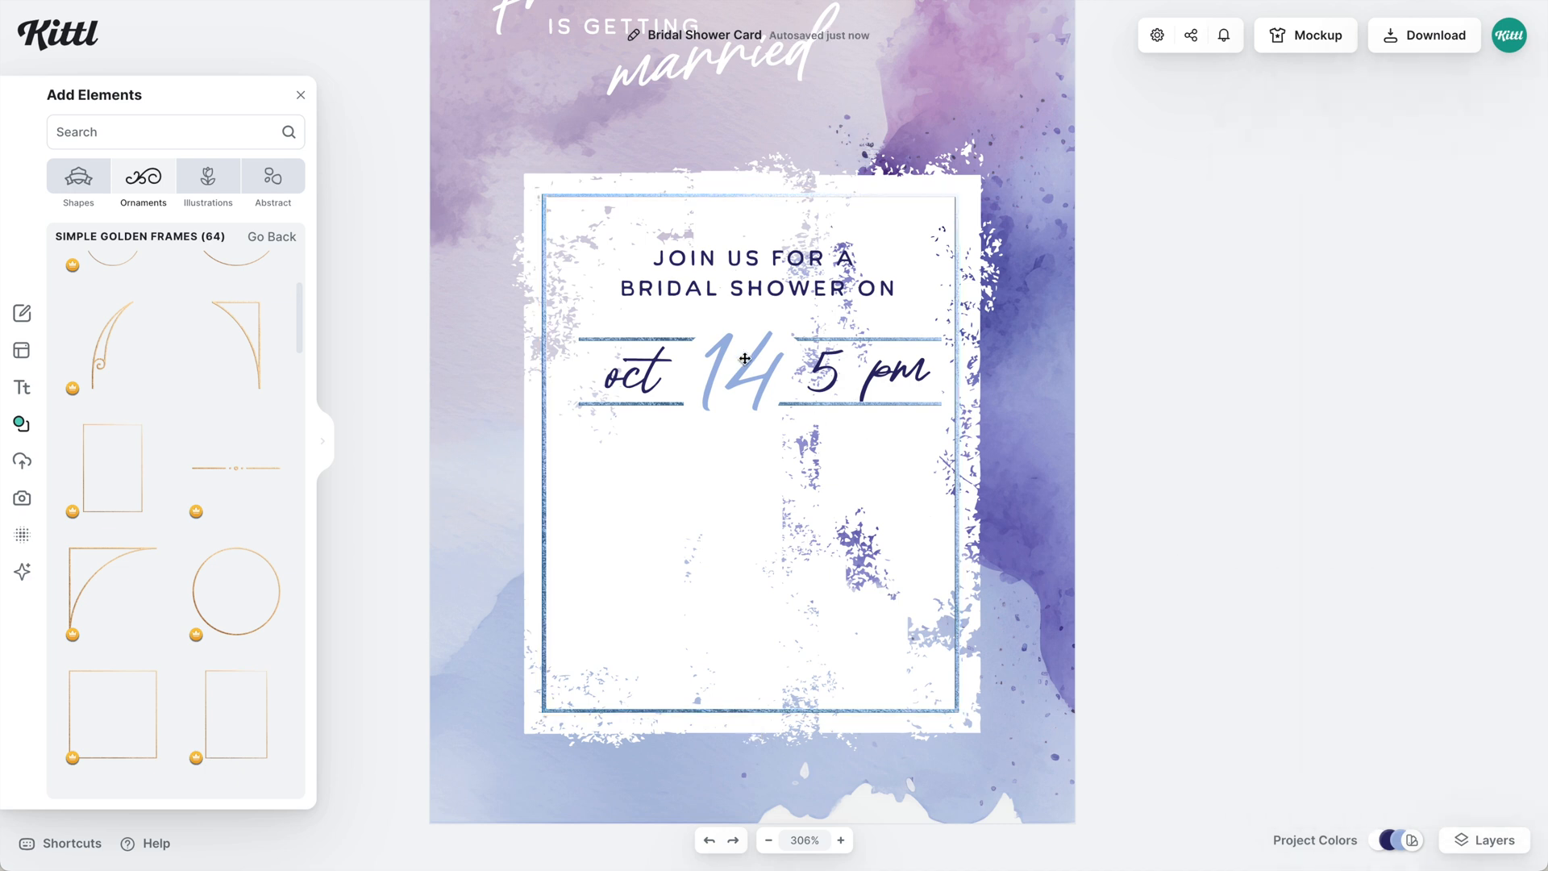
- Reduce "oct" and "5 pm" to font size 24 and re-space the date row's three texts between the lines
drag(756, 369, 762, 369)
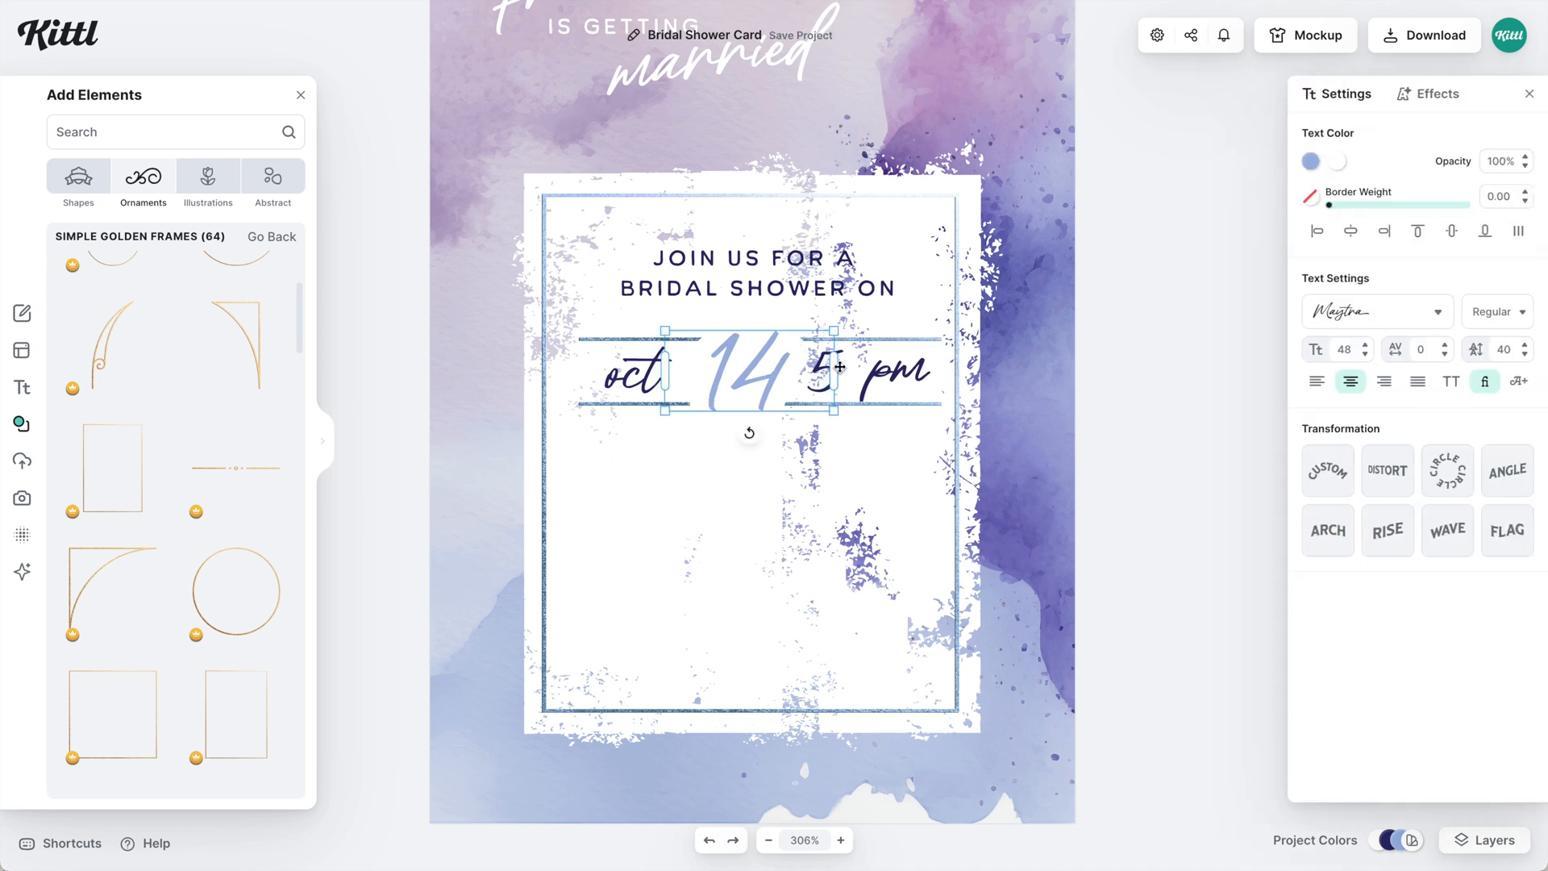
click(908, 375)
shift+click(649, 379)
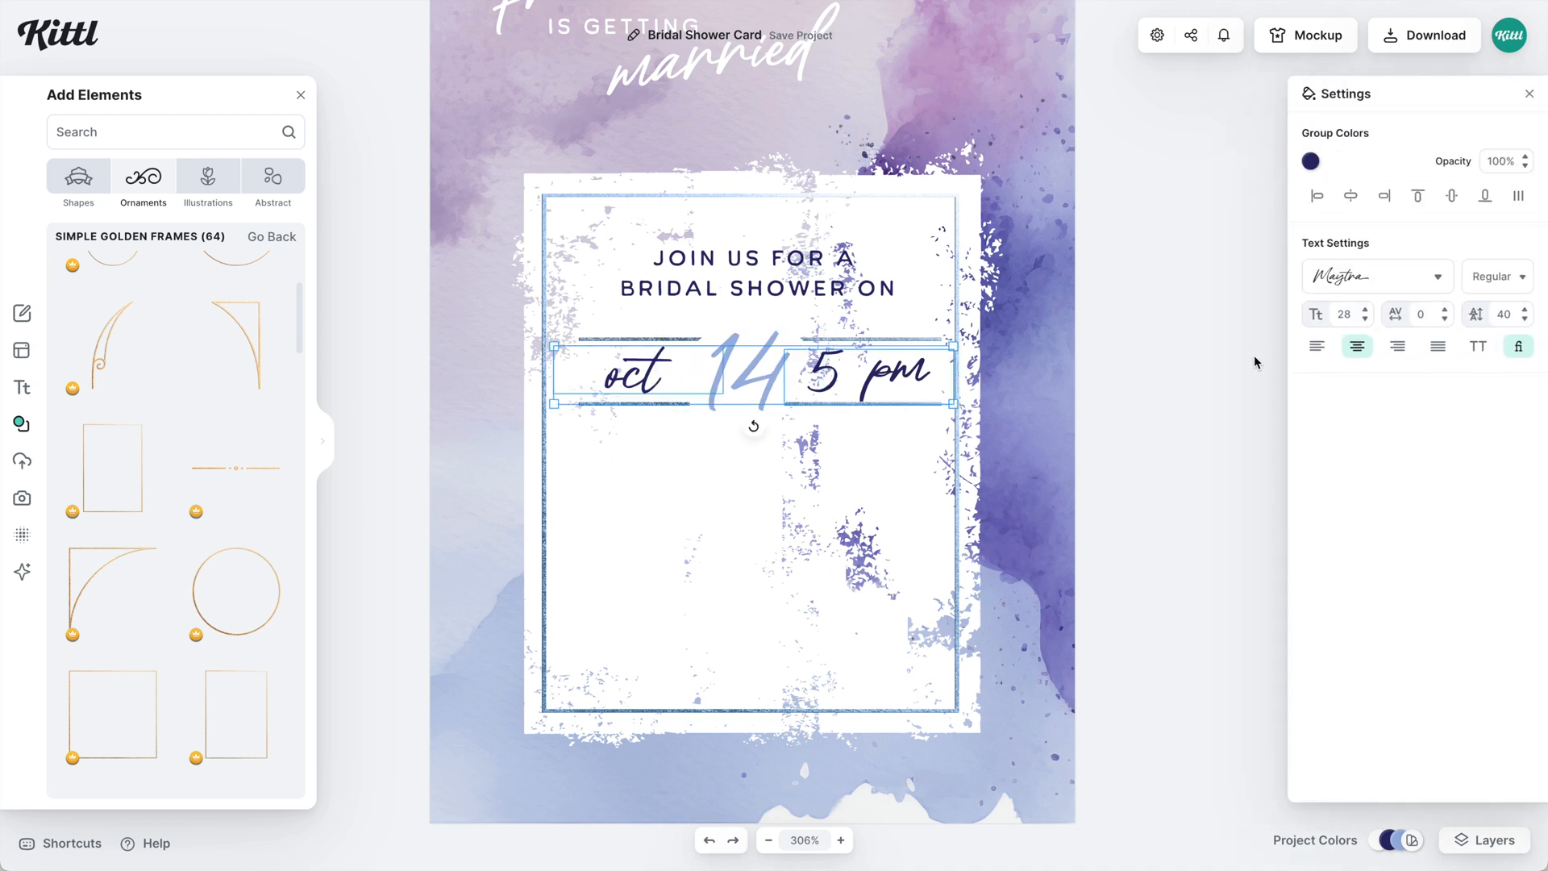
click(1363, 316)
text(23)
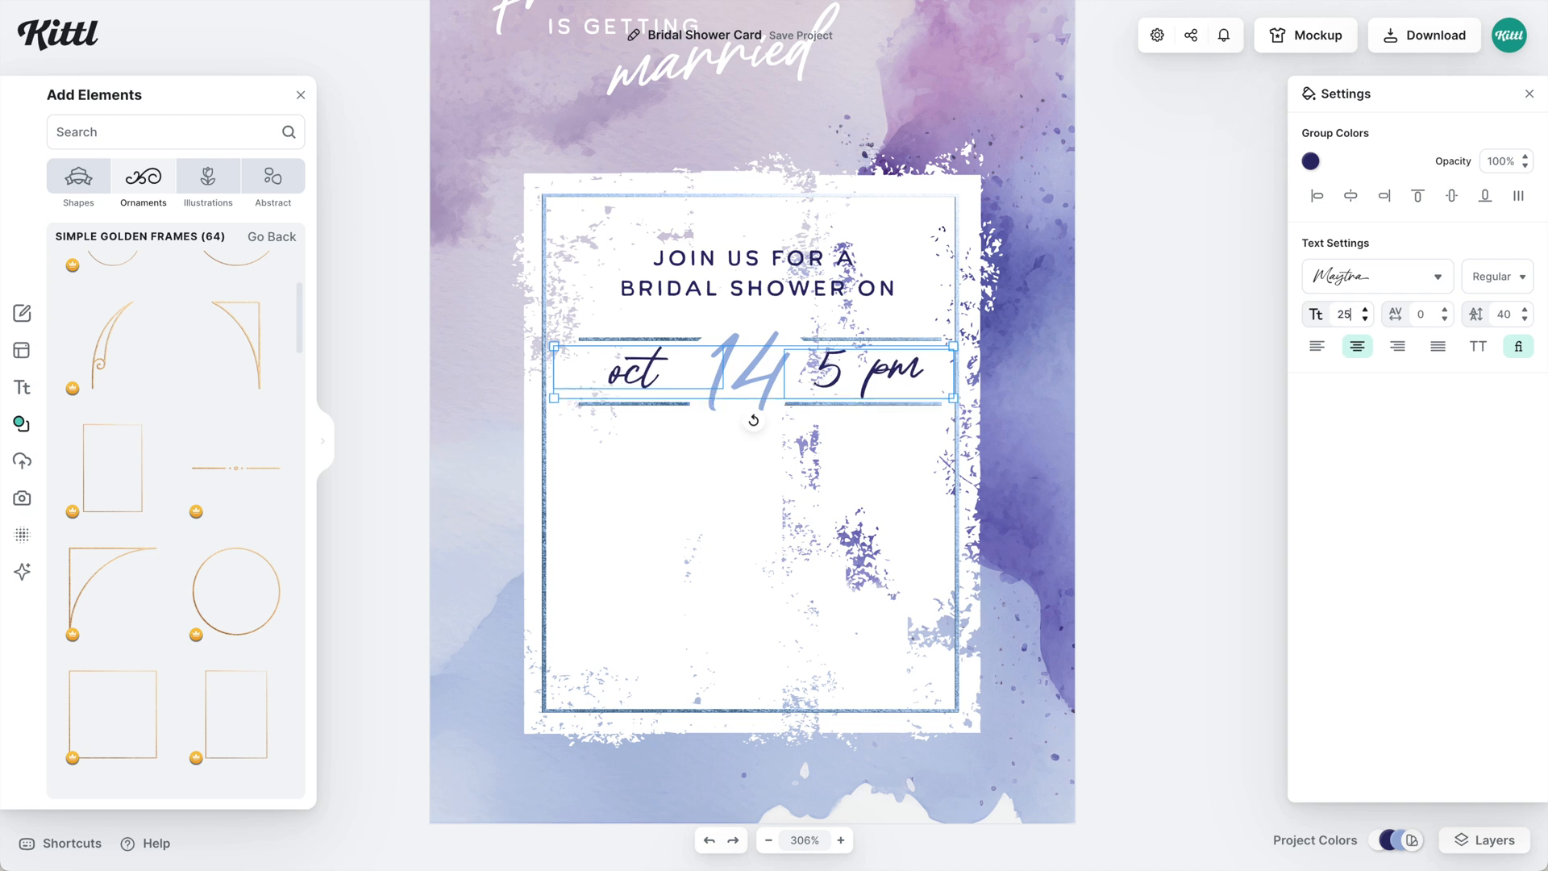
key(Up)
click(1032, 355)
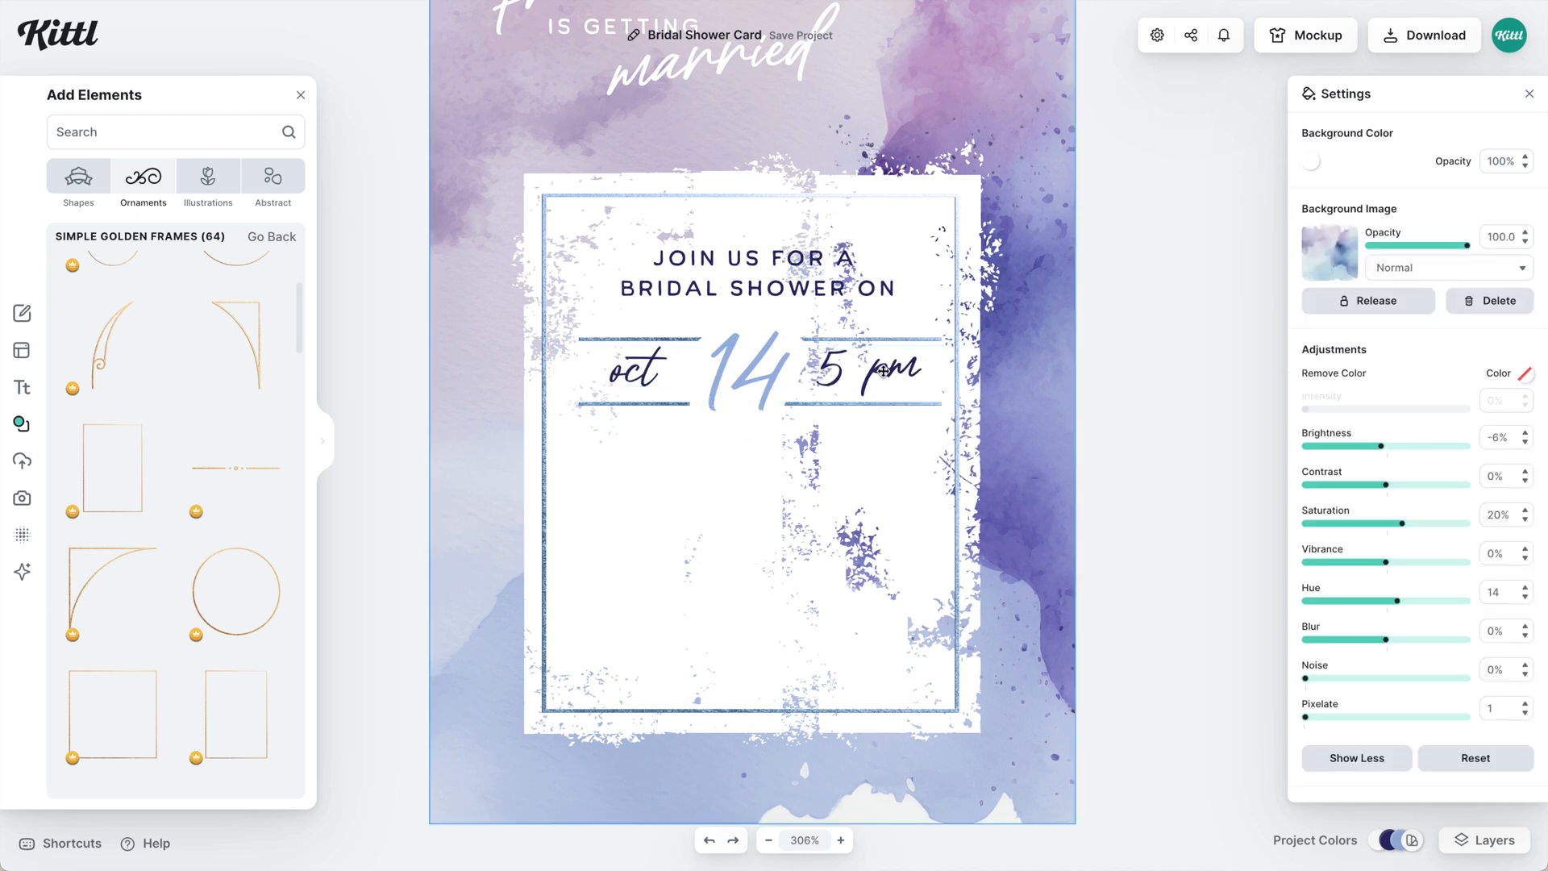
click(887, 377)
click(650, 372)
- Copy the invitation text below the date row and change it to the hosts' names above the venue's street address
click(775, 268)
drag(776, 268, 776, 476)
double_click(776, 475)
text(FRANKIE'S & TYLER'S)
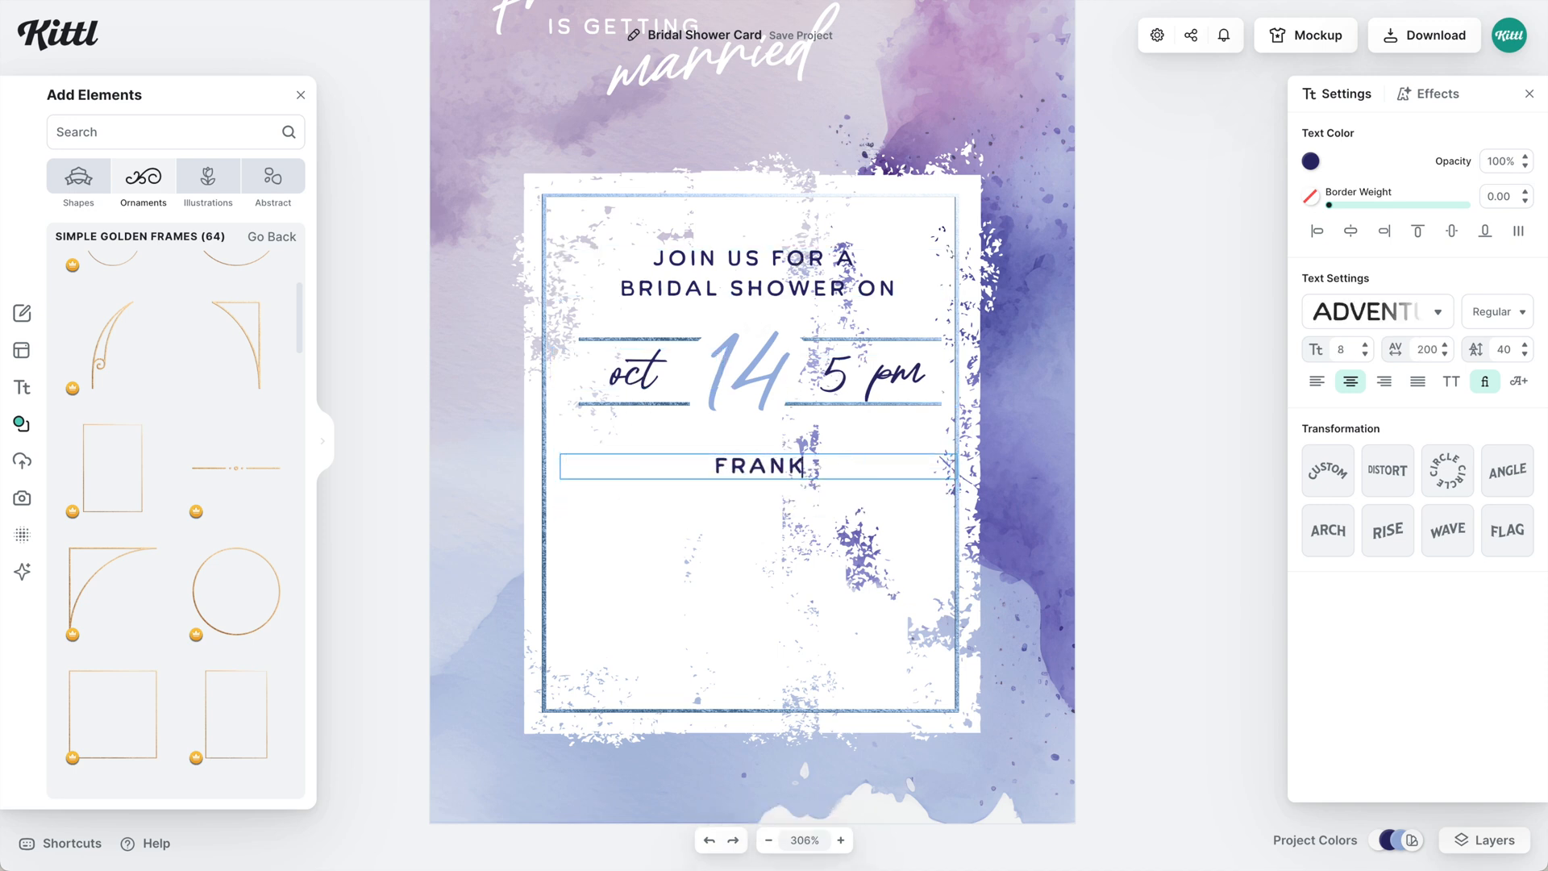
key(Return)
text(216 MAIN STREET, BERLIN)
key(Escape)
- Copy the address text lower in the panel and change it to "RSVP BY AUG 30" with the contact's name and phone number
drag(876, 490, 870, 640)
double_click(870, 641)
text(RSVP)
text(: 987 654 321)
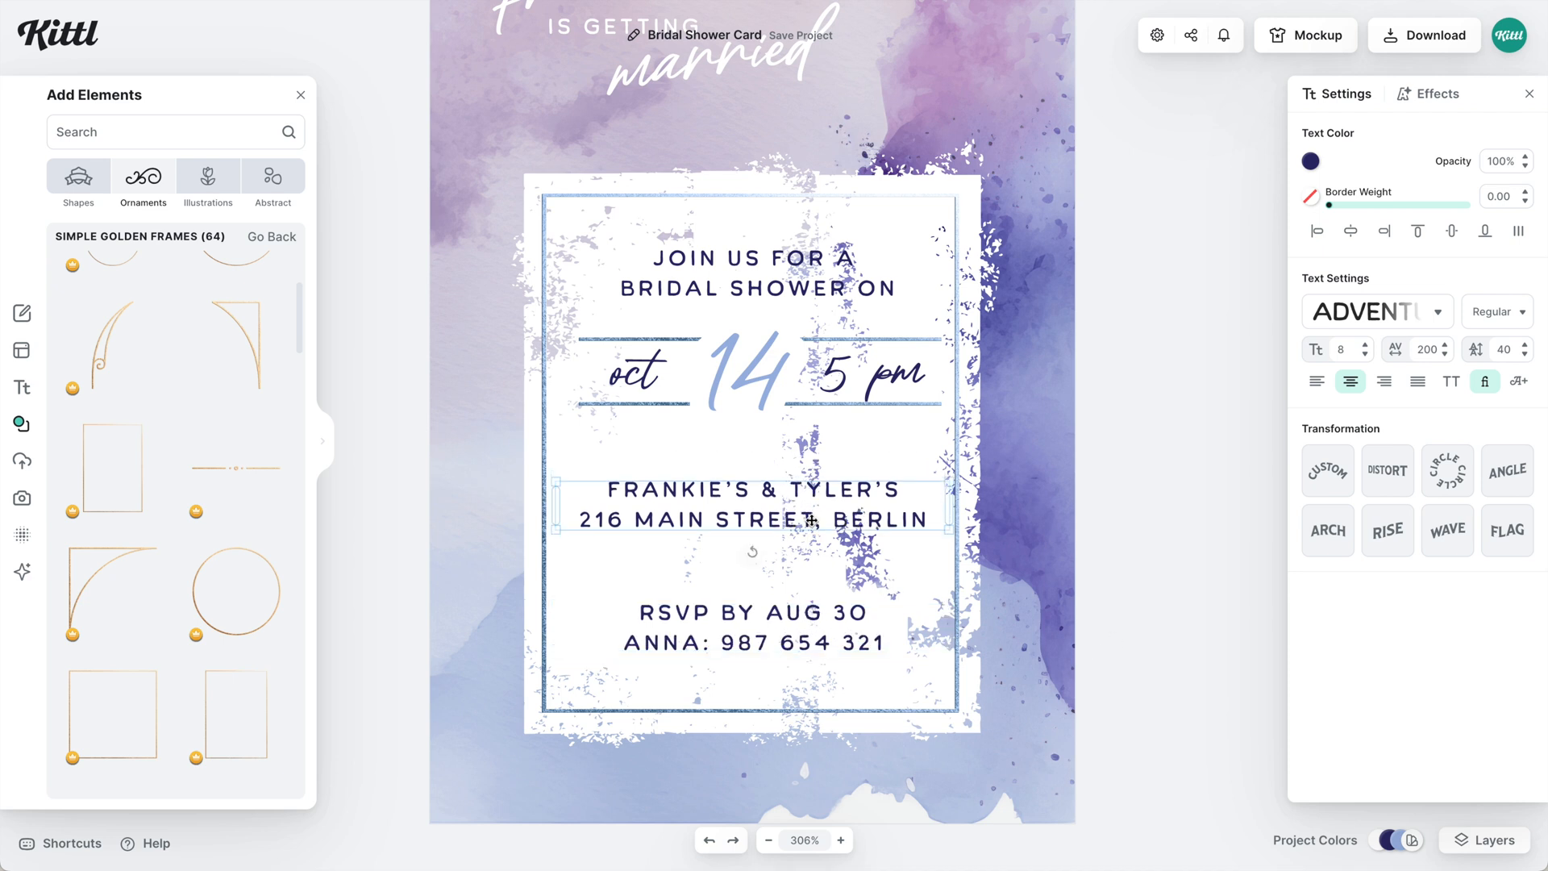
- Move the date row and the "JOIN US FOR A BRIDAL SHOWER ON" text down slightly to even out the spacing
click(645, 355)
drag(770, 386, 770, 394)
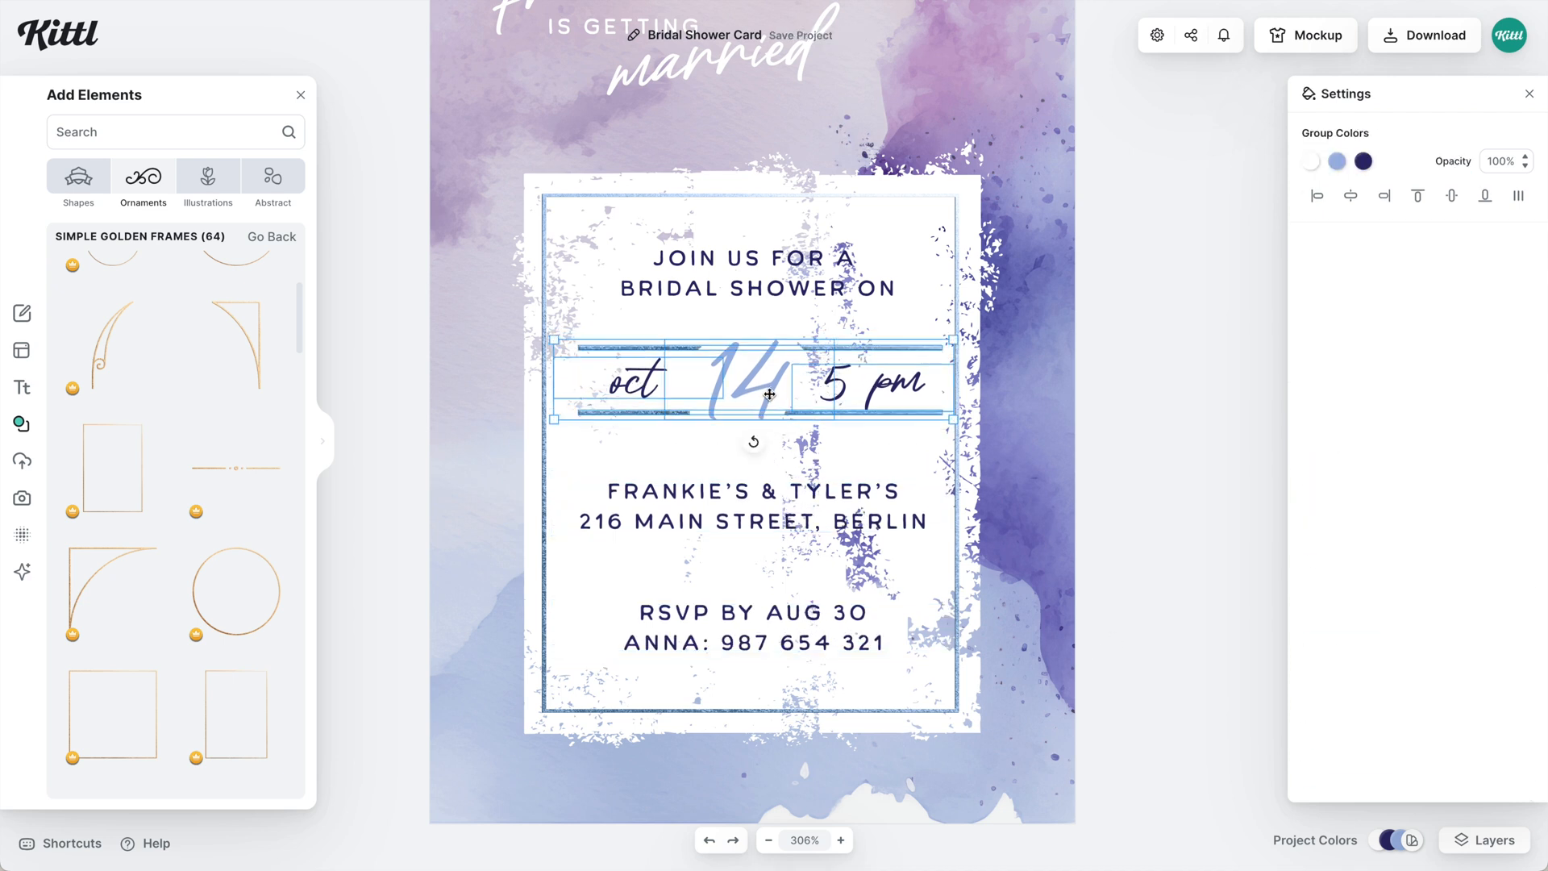
drag(762, 286, 757, 288)
click(895, 442)
click(894, 387)
- Narrow the "oct" text box to its section between the lines, adjust "5 pm" and lower the date row slightly
double_click(634, 378)
drag(554, 378, 584, 377)
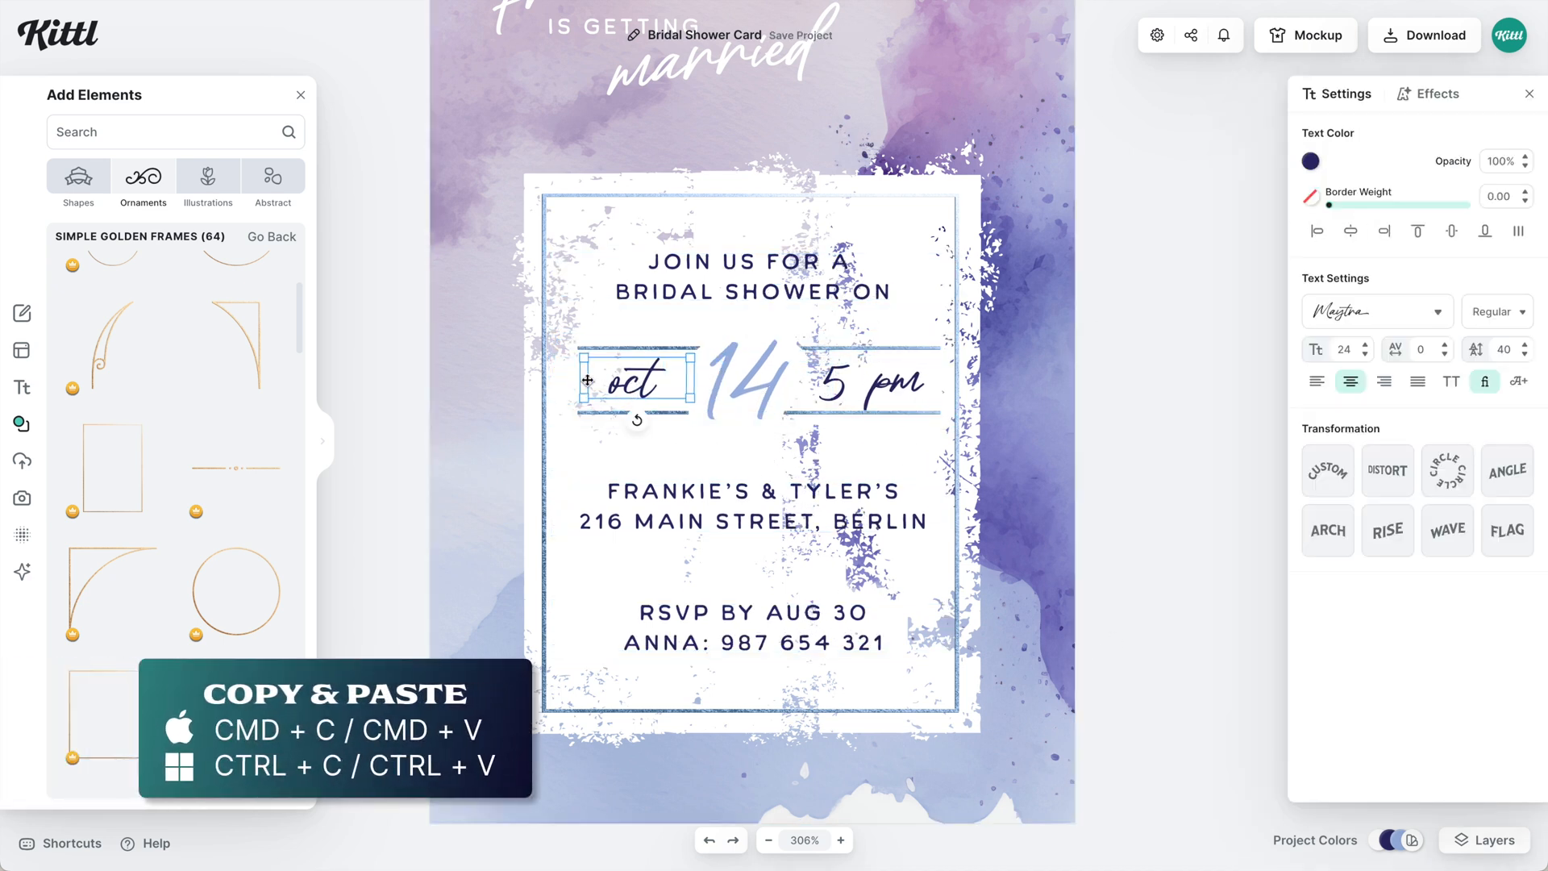
click(904, 359)
drag(903, 359, 895, 359)
click(897, 452)
drag(774, 395, 774, 404)
key(ctrl+0)
click(1028, 433)
- Add the thin leafy wreath with small yellow flowers from the Wedding Watercolor illustrations to the card
click(210, 180)
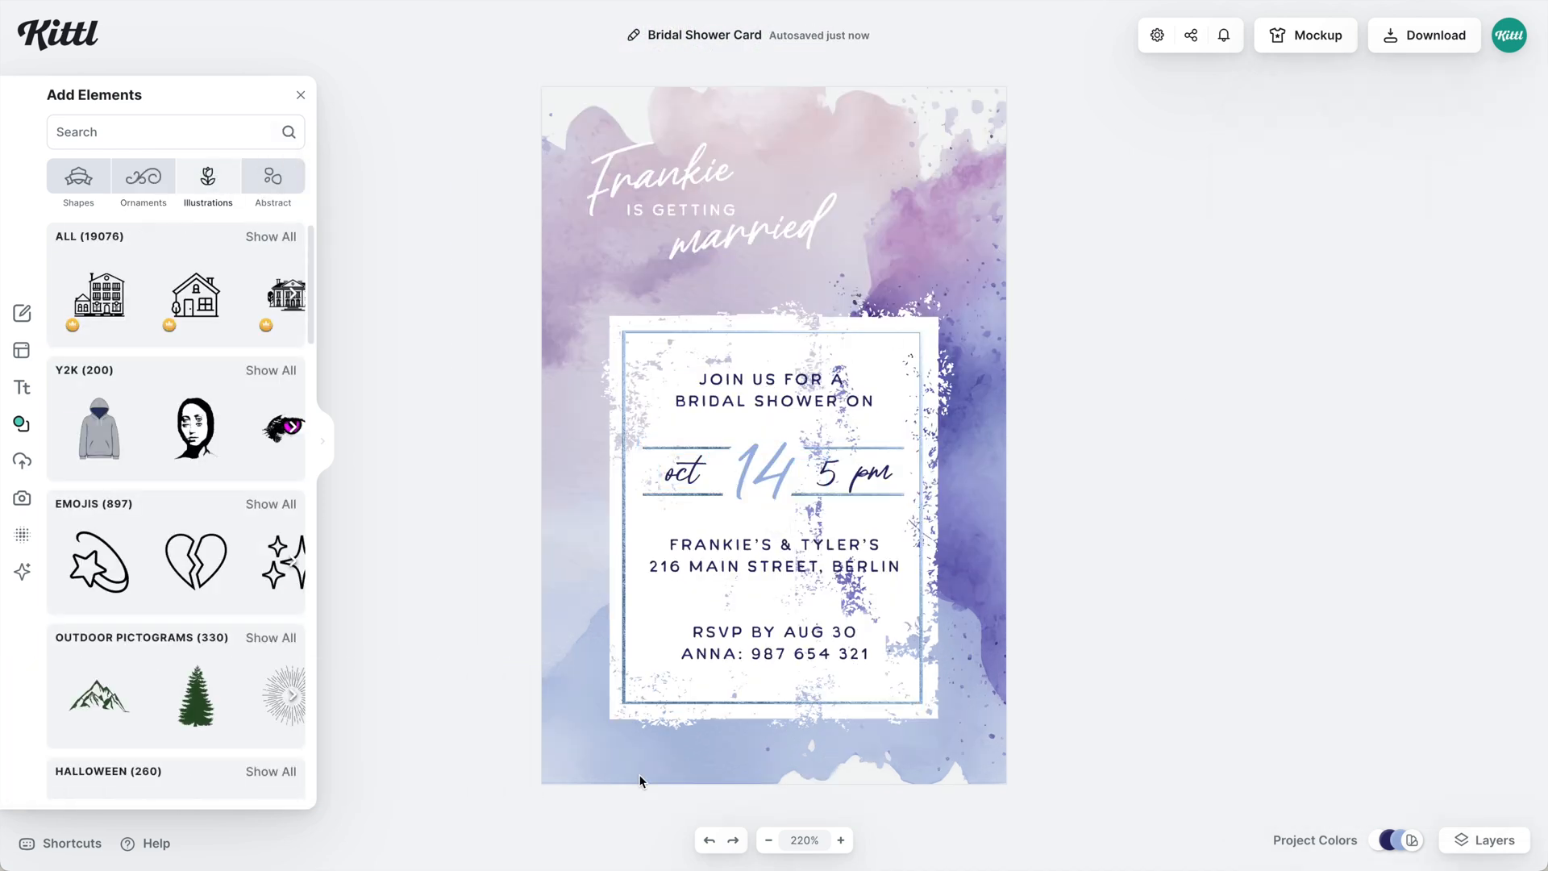
scroll(274, 500, down, 20)
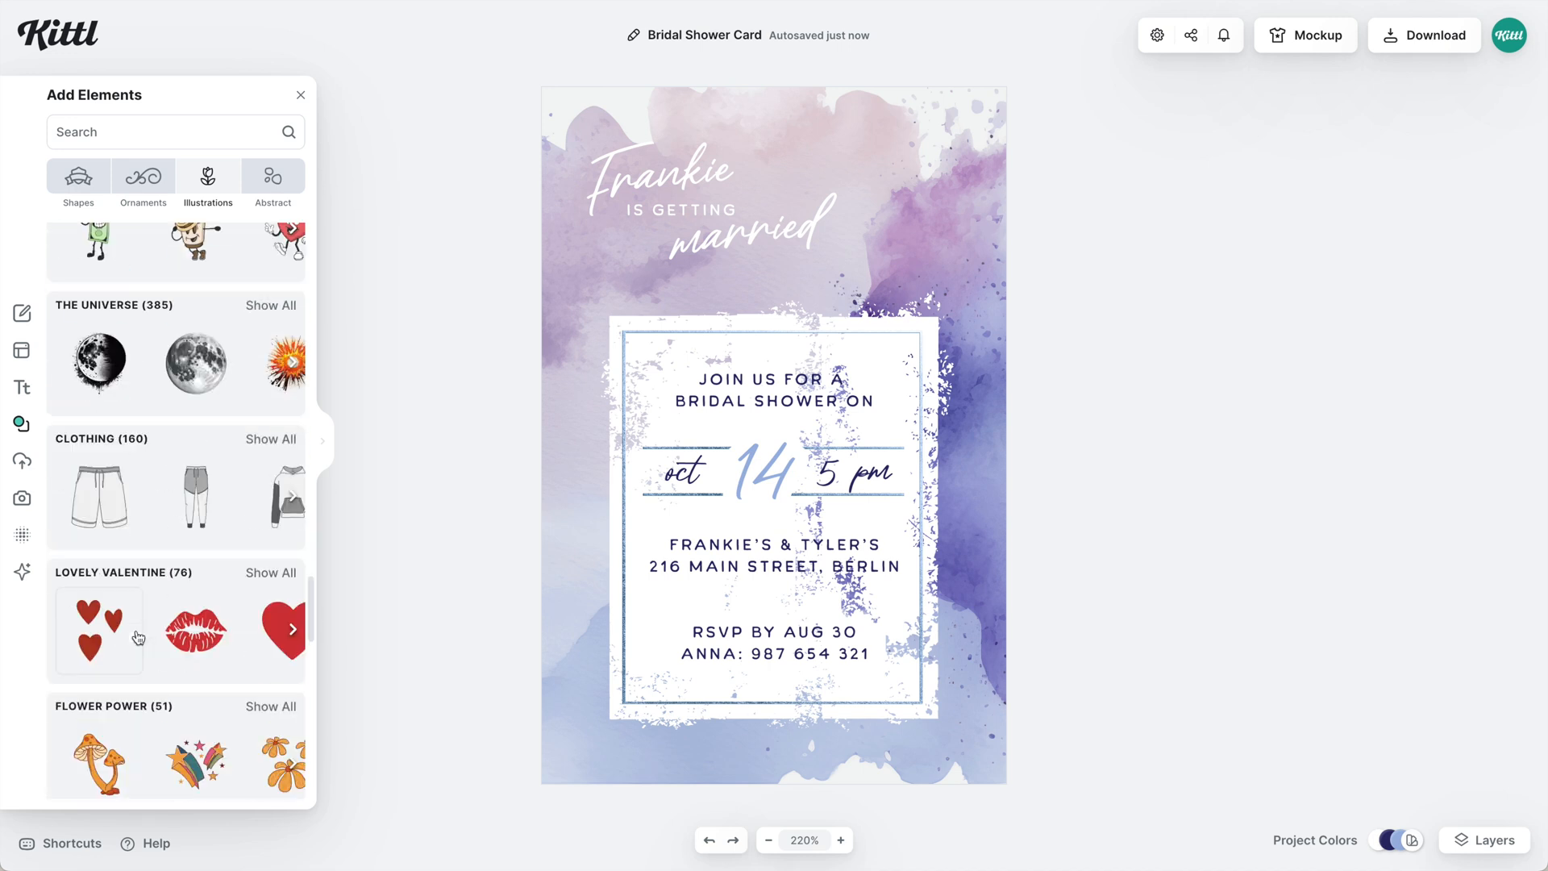
click(274, 483)
scroll(274, 500, down, 10)
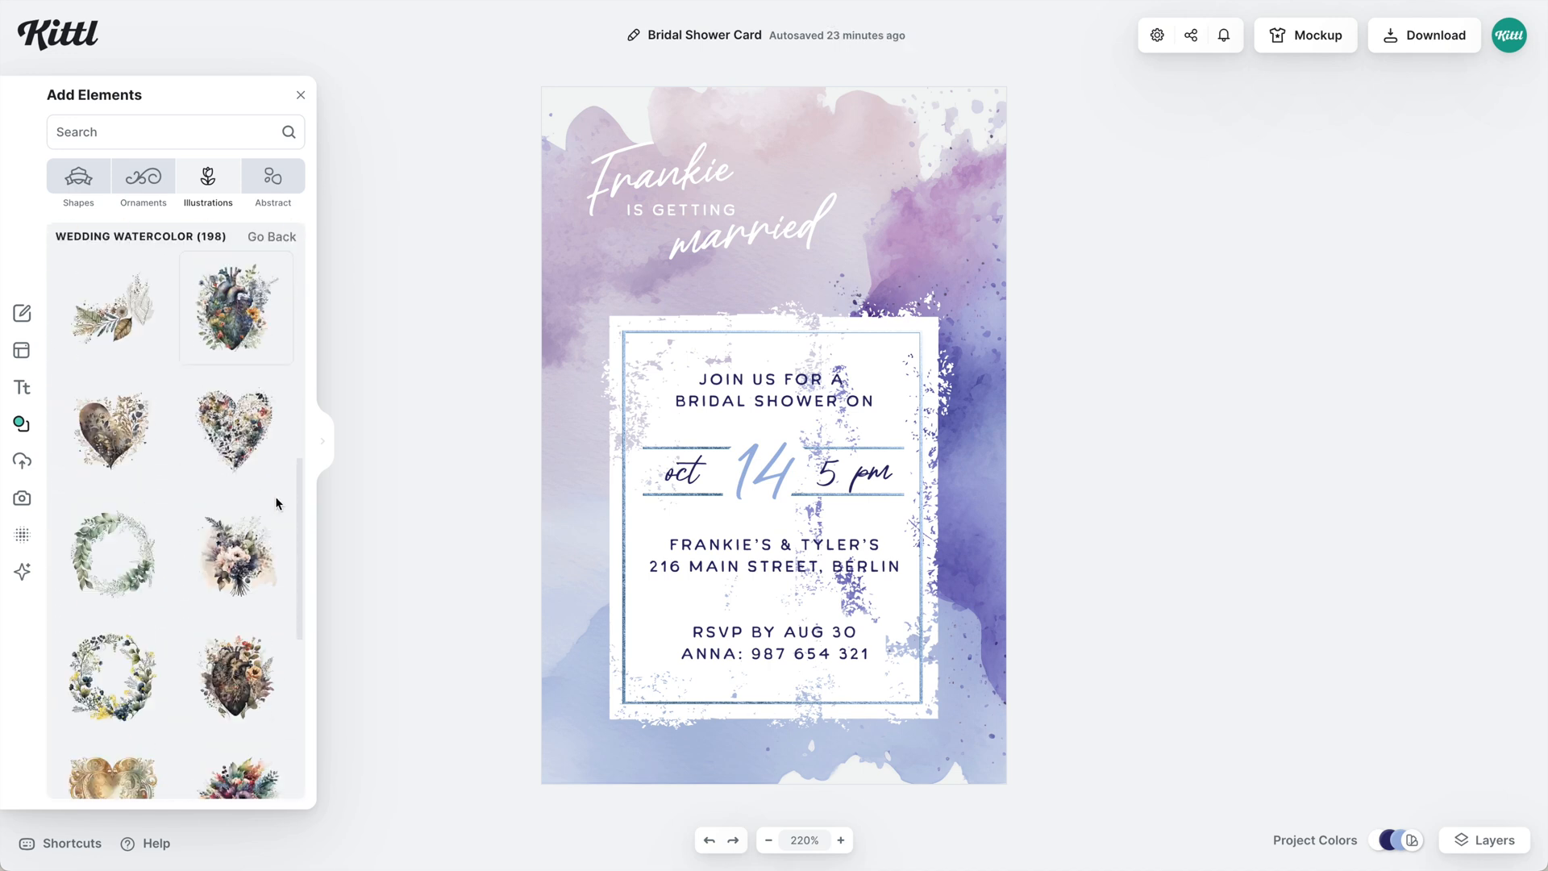
scroll(266, 513, down, 6)
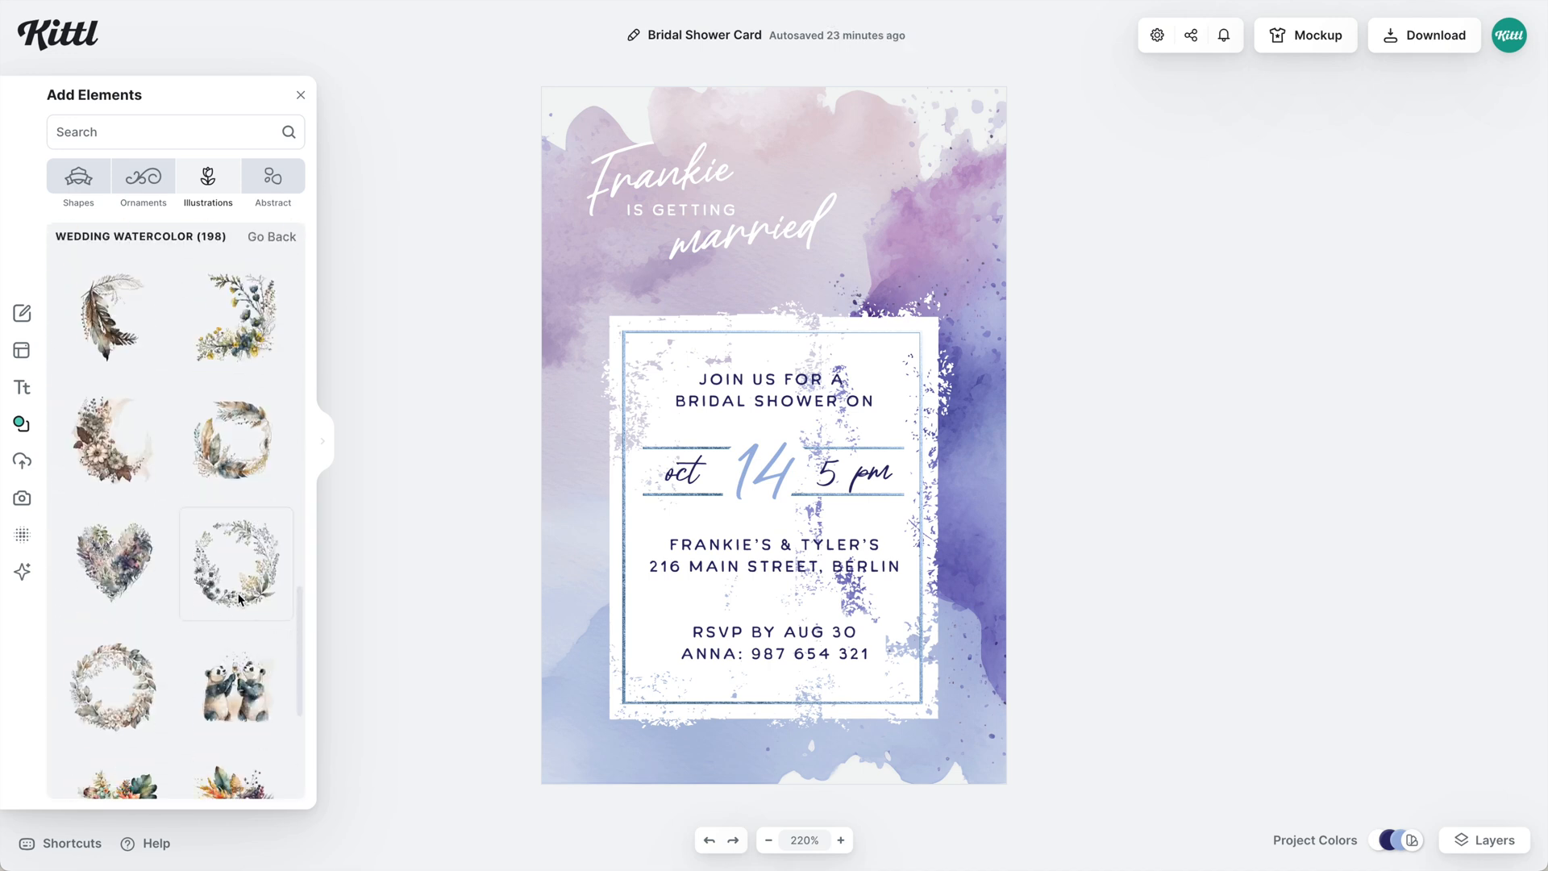
scroll(239, 598, down, 3)
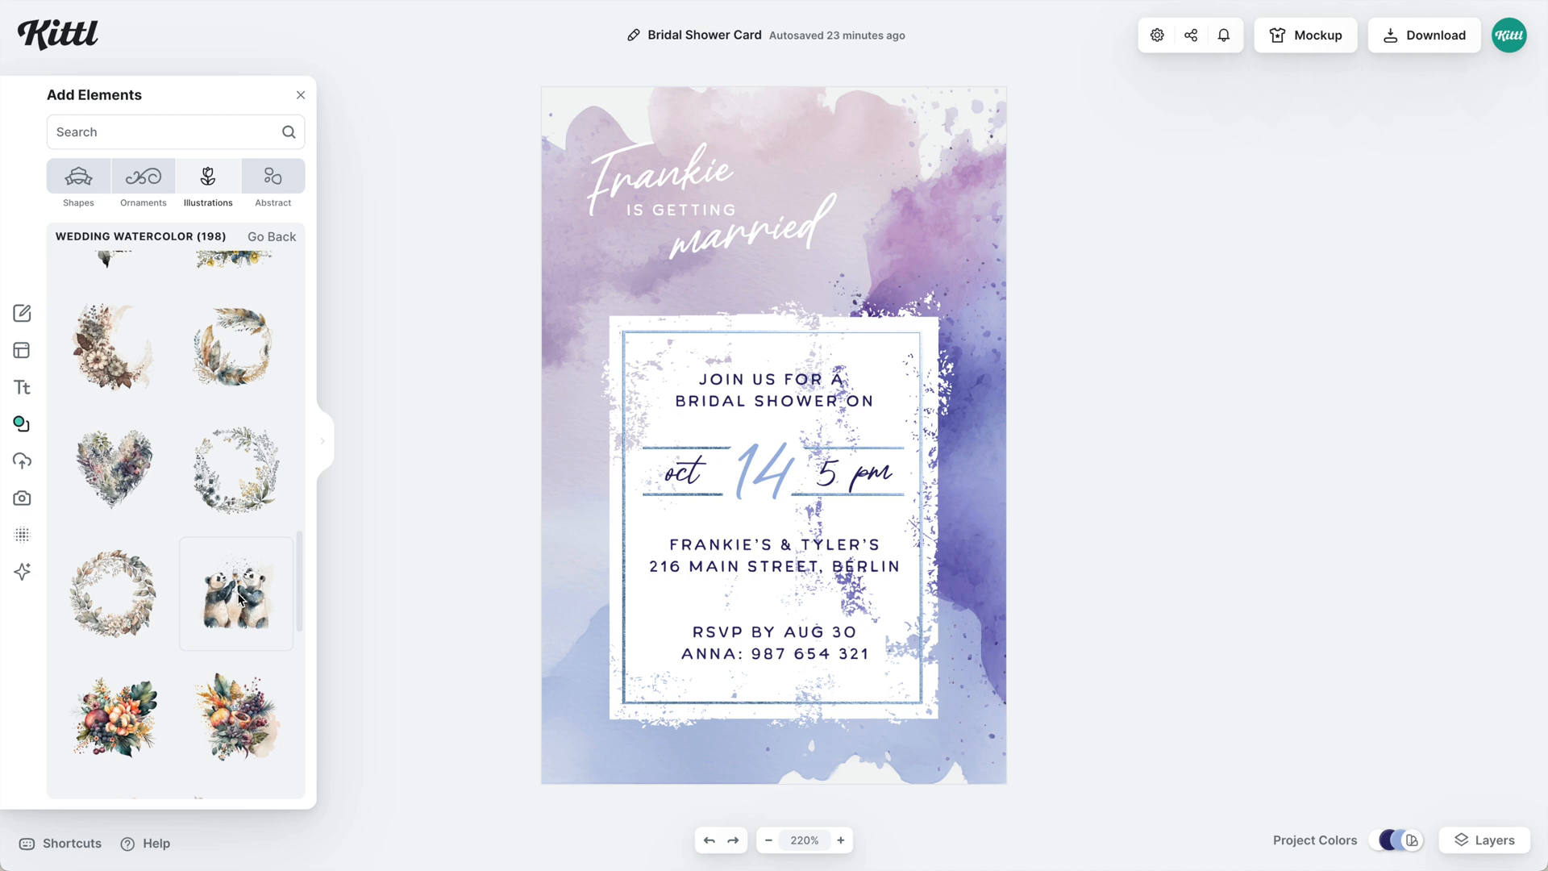
click(229, 441)
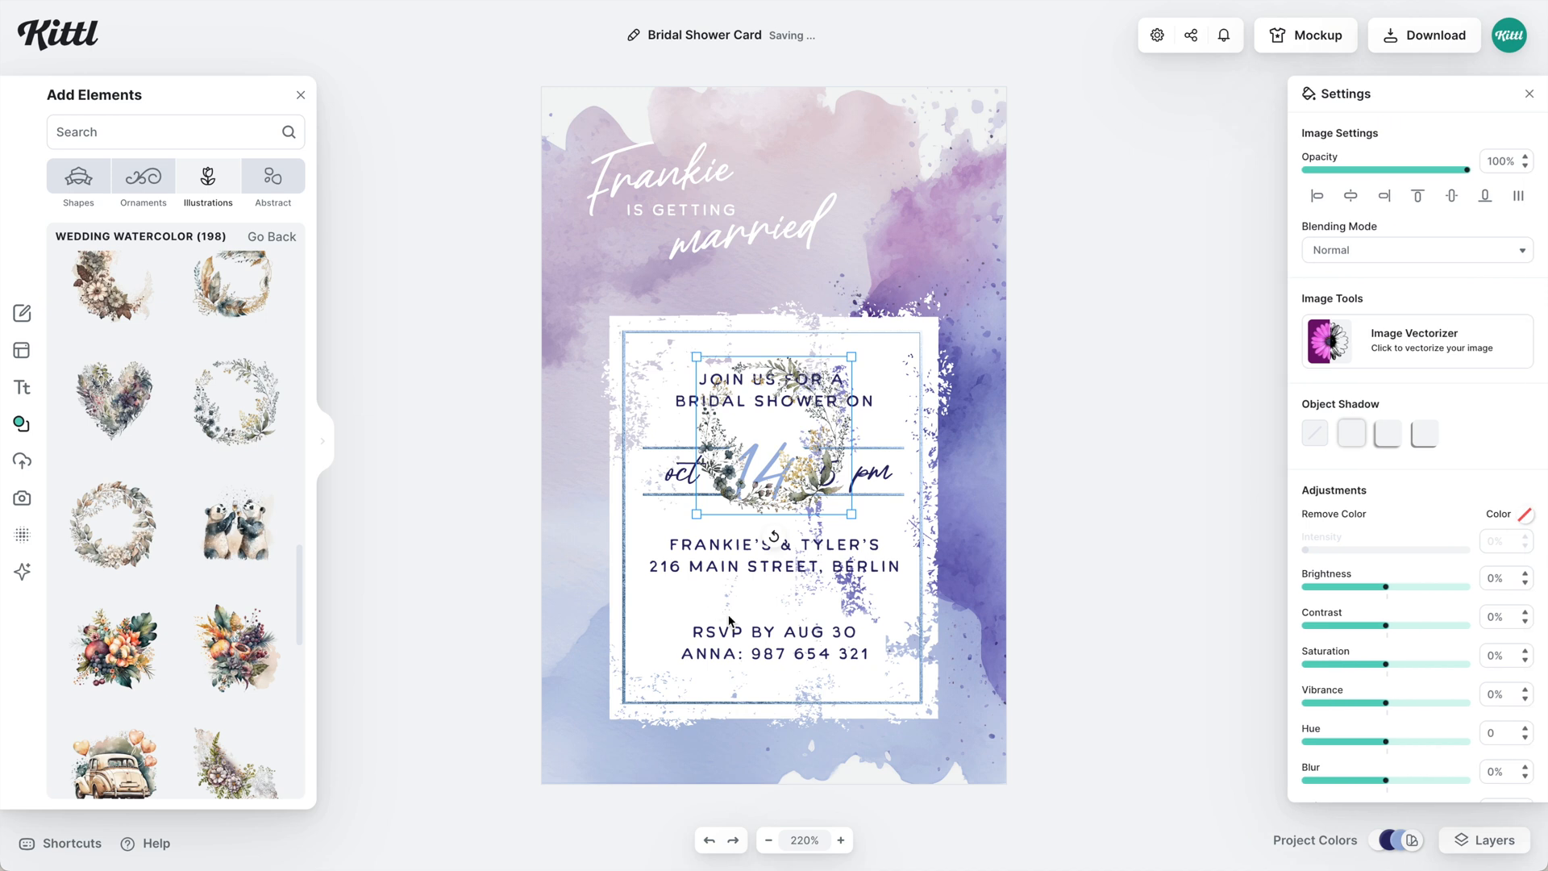
- Enlarge the wreath to about the panel's width and place it behind the white panel at the card's lower-left corner
drag(852, 516, 944, 608)
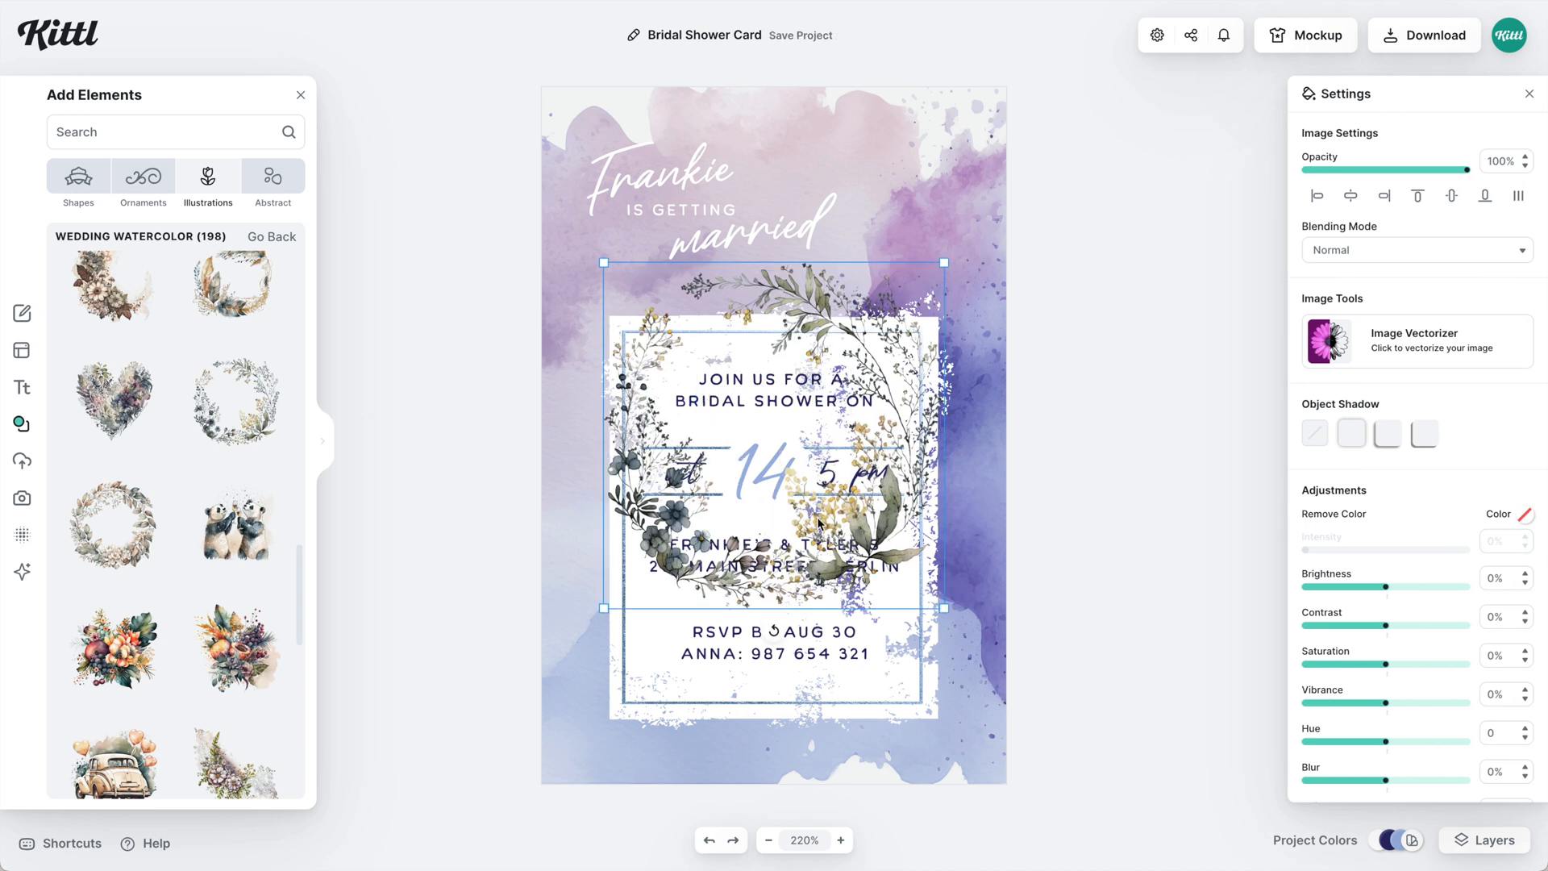
drag(867, 506, 653, 769)
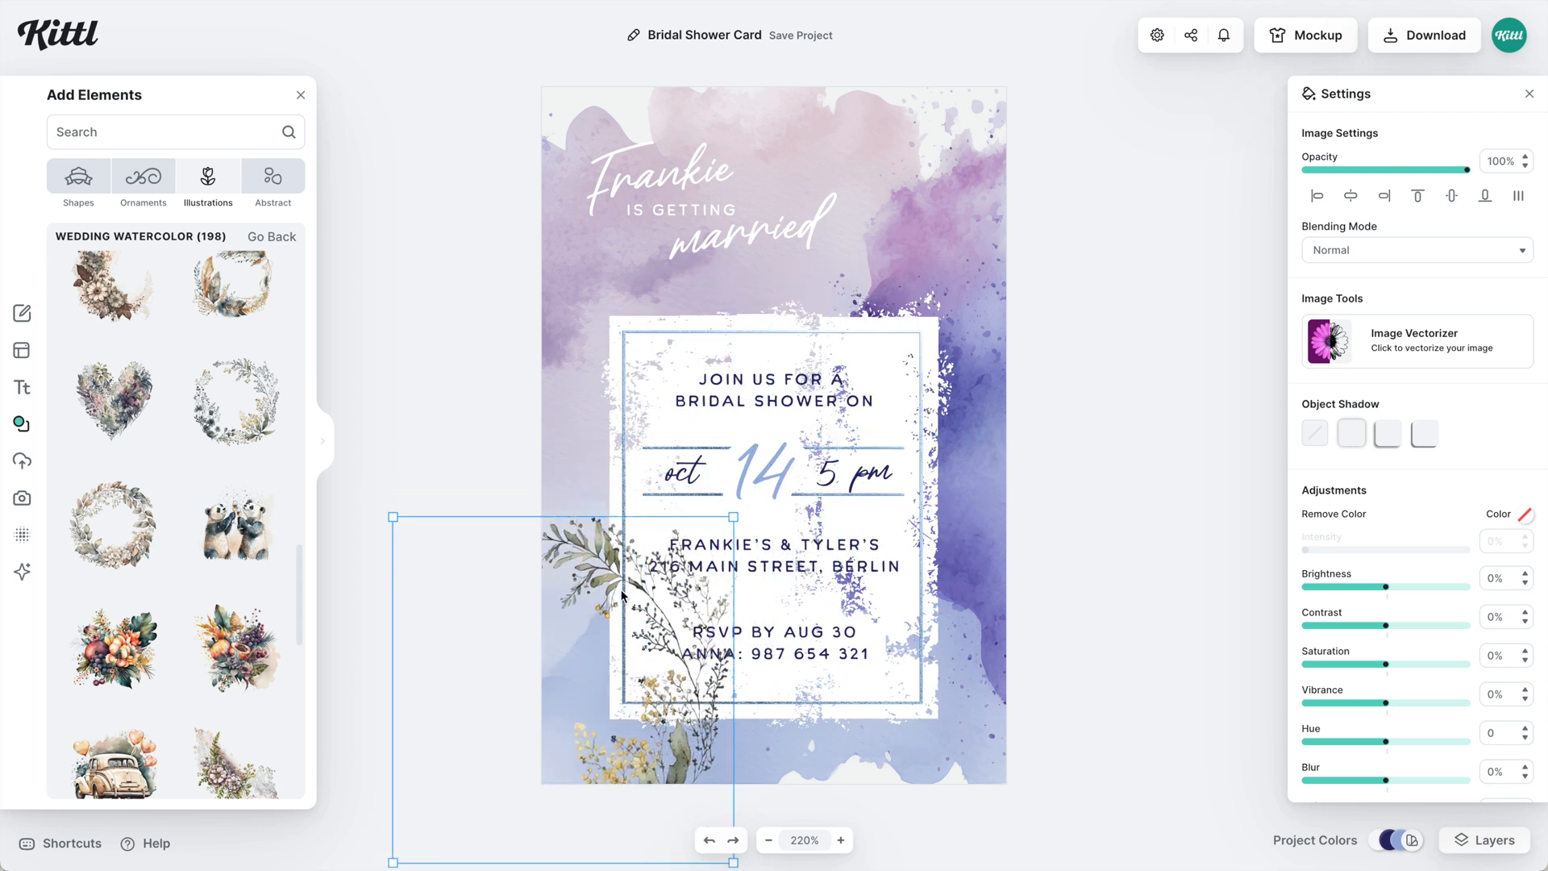
key(w)
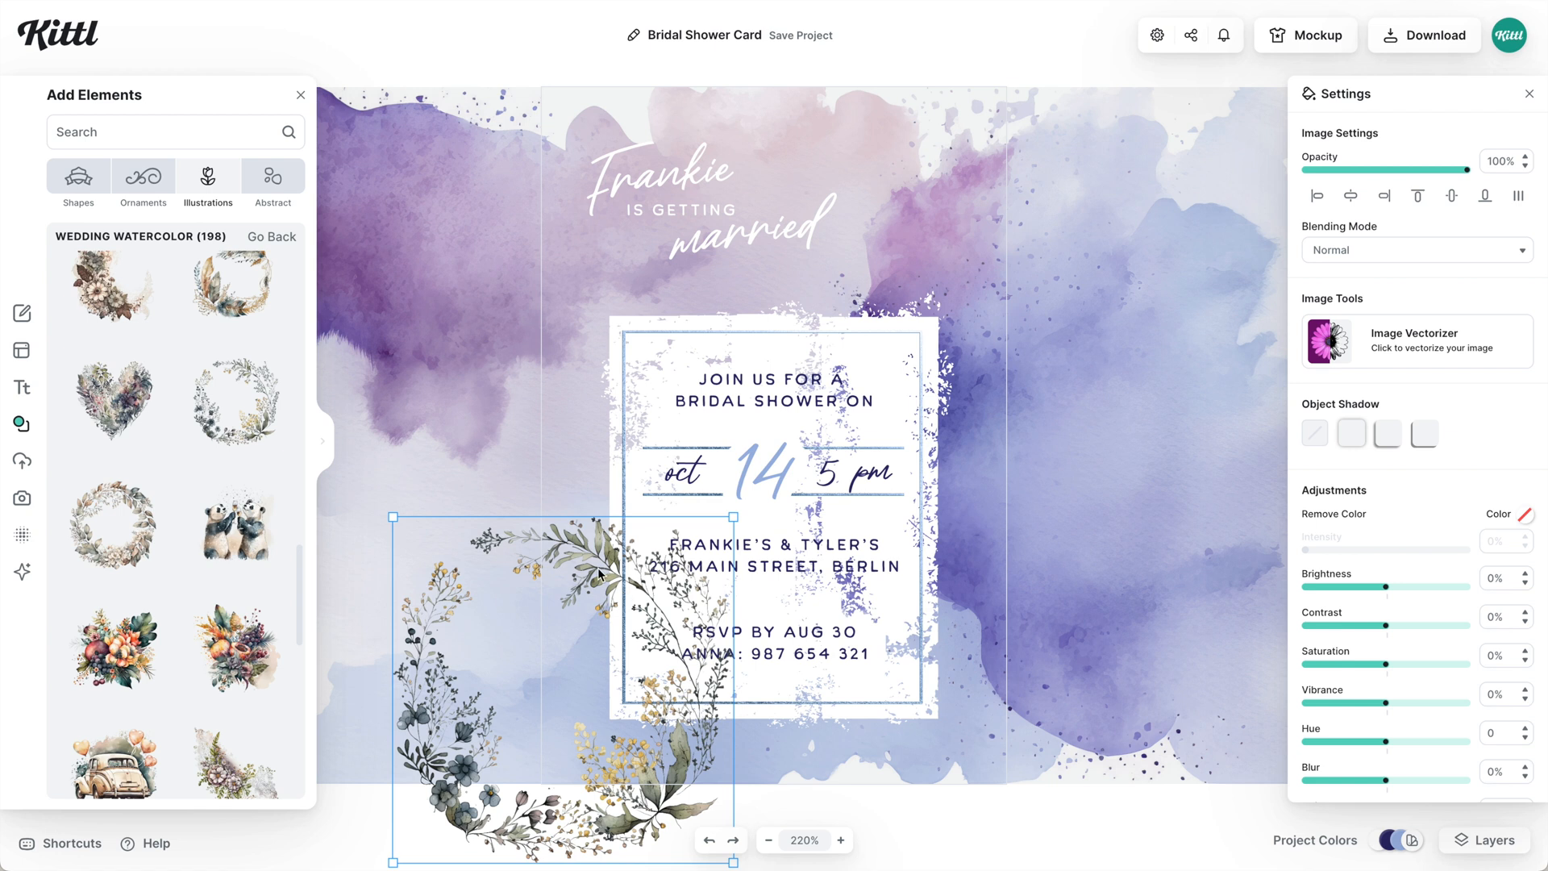
right_click(599, 574)
click(657, 854)
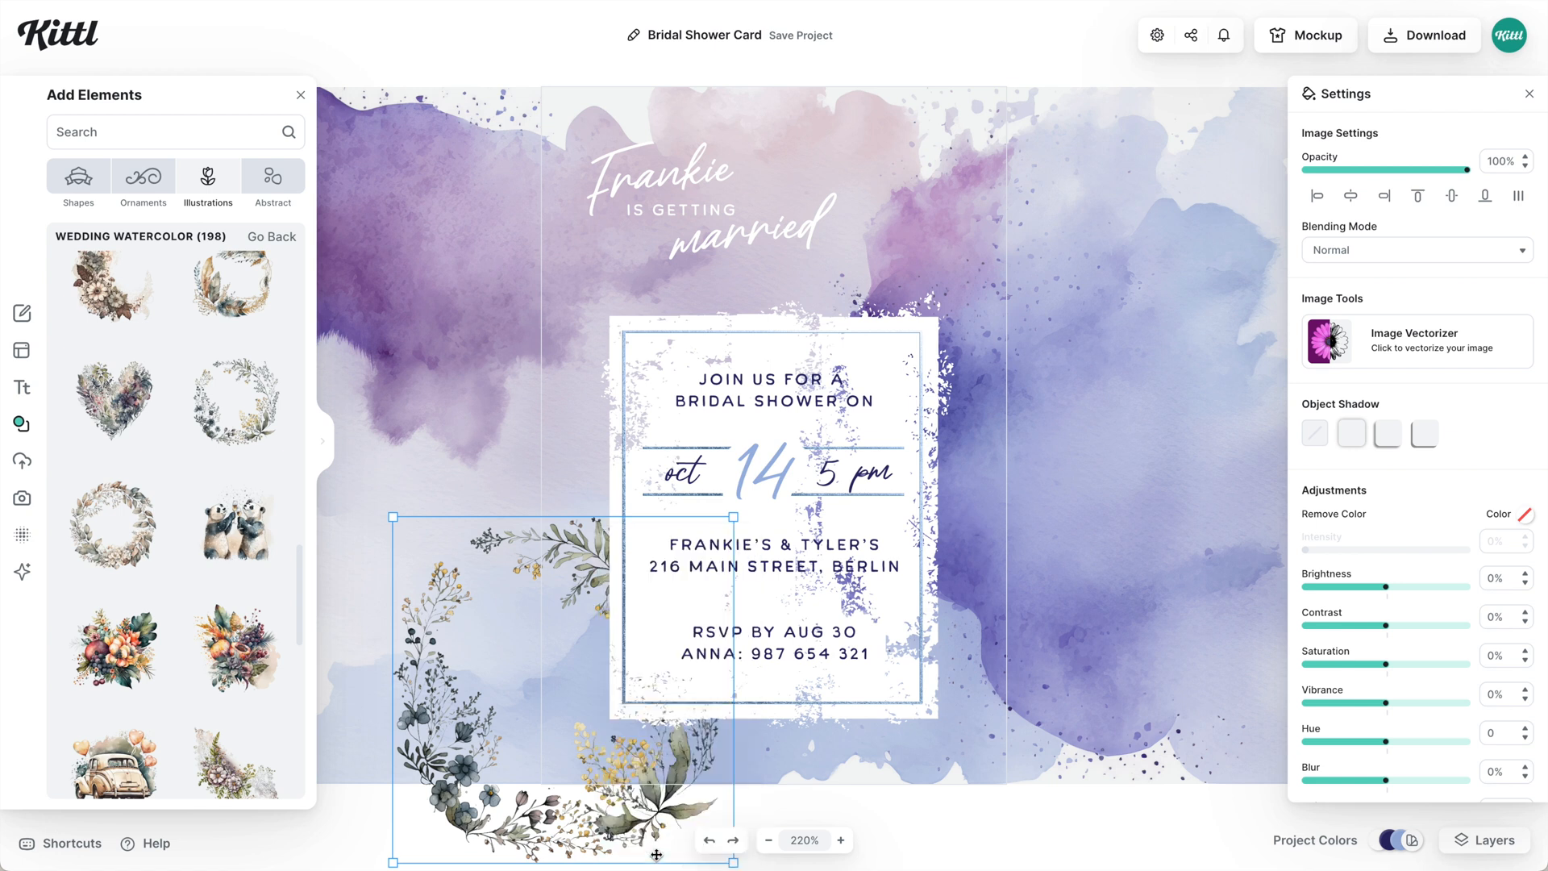
key(w)
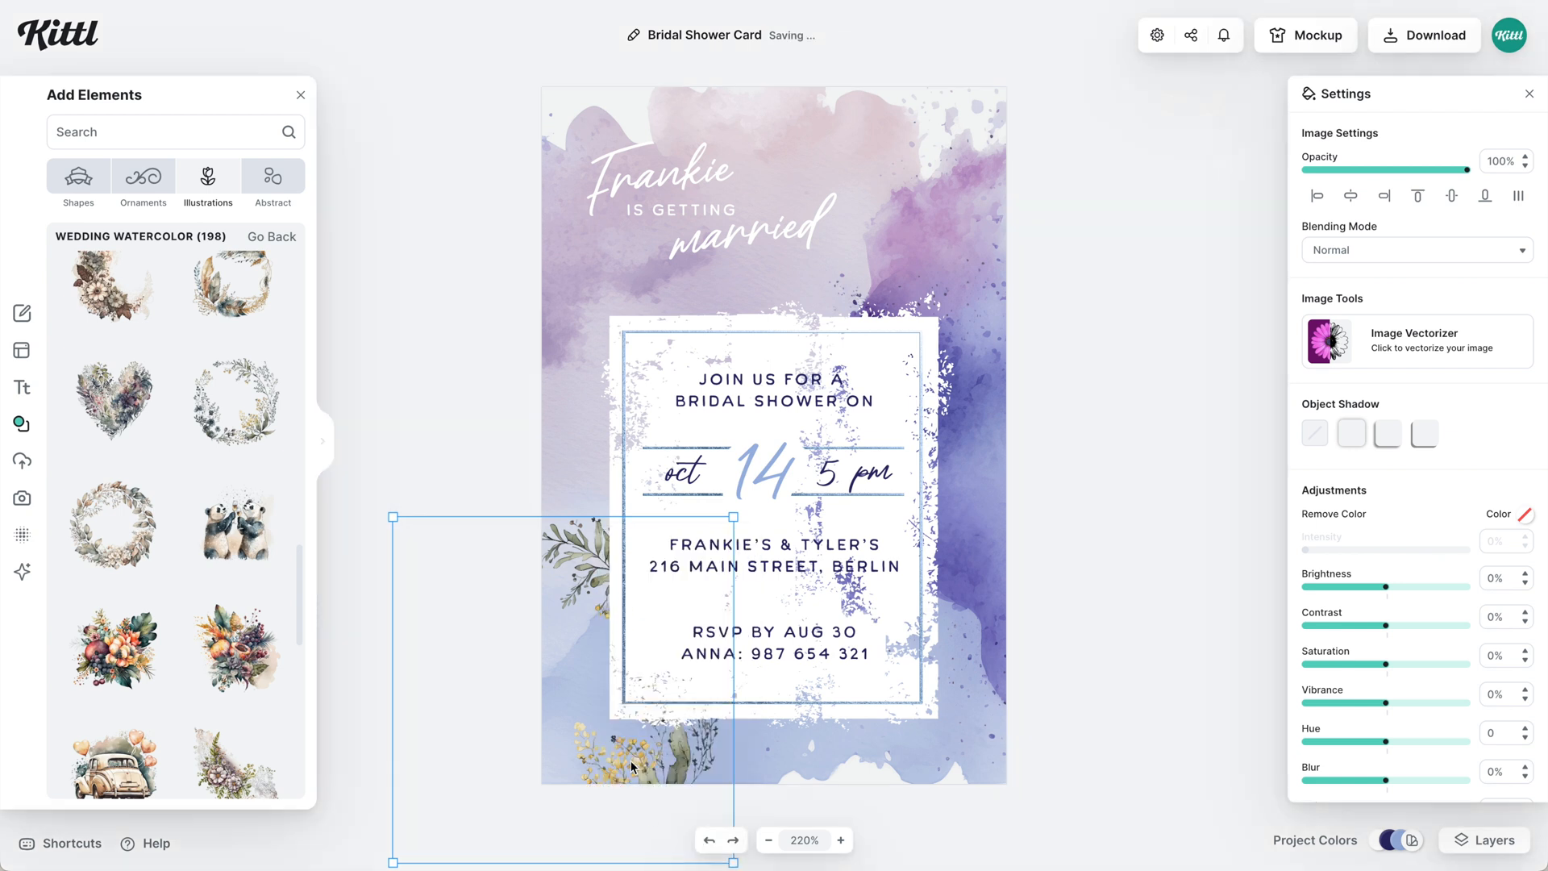
drag(645, 772, 616, 755)
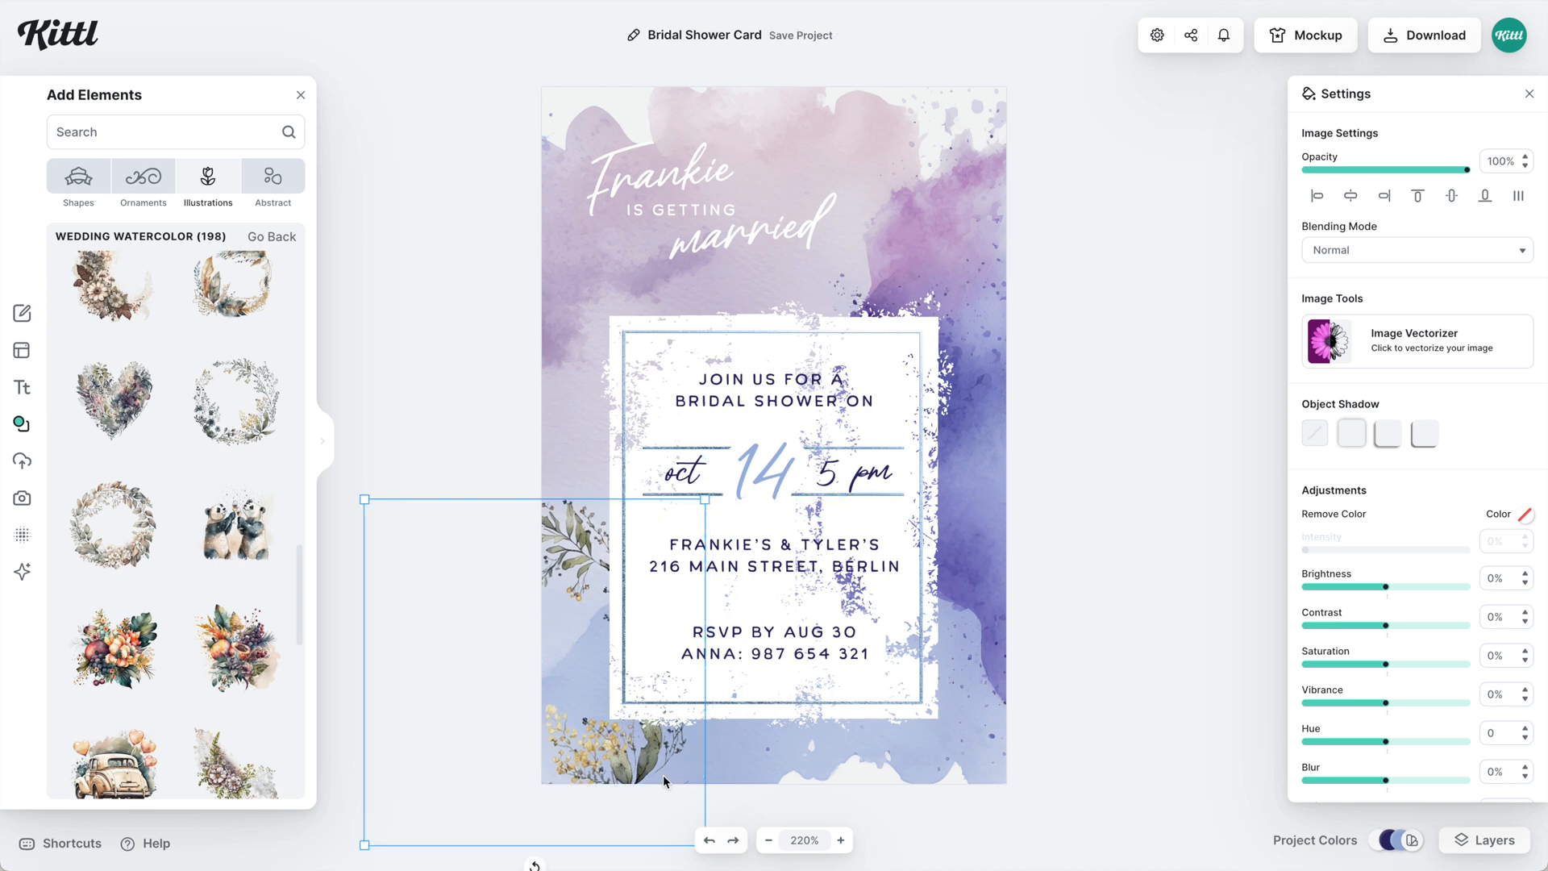
scroll(669, 778, down, 1)
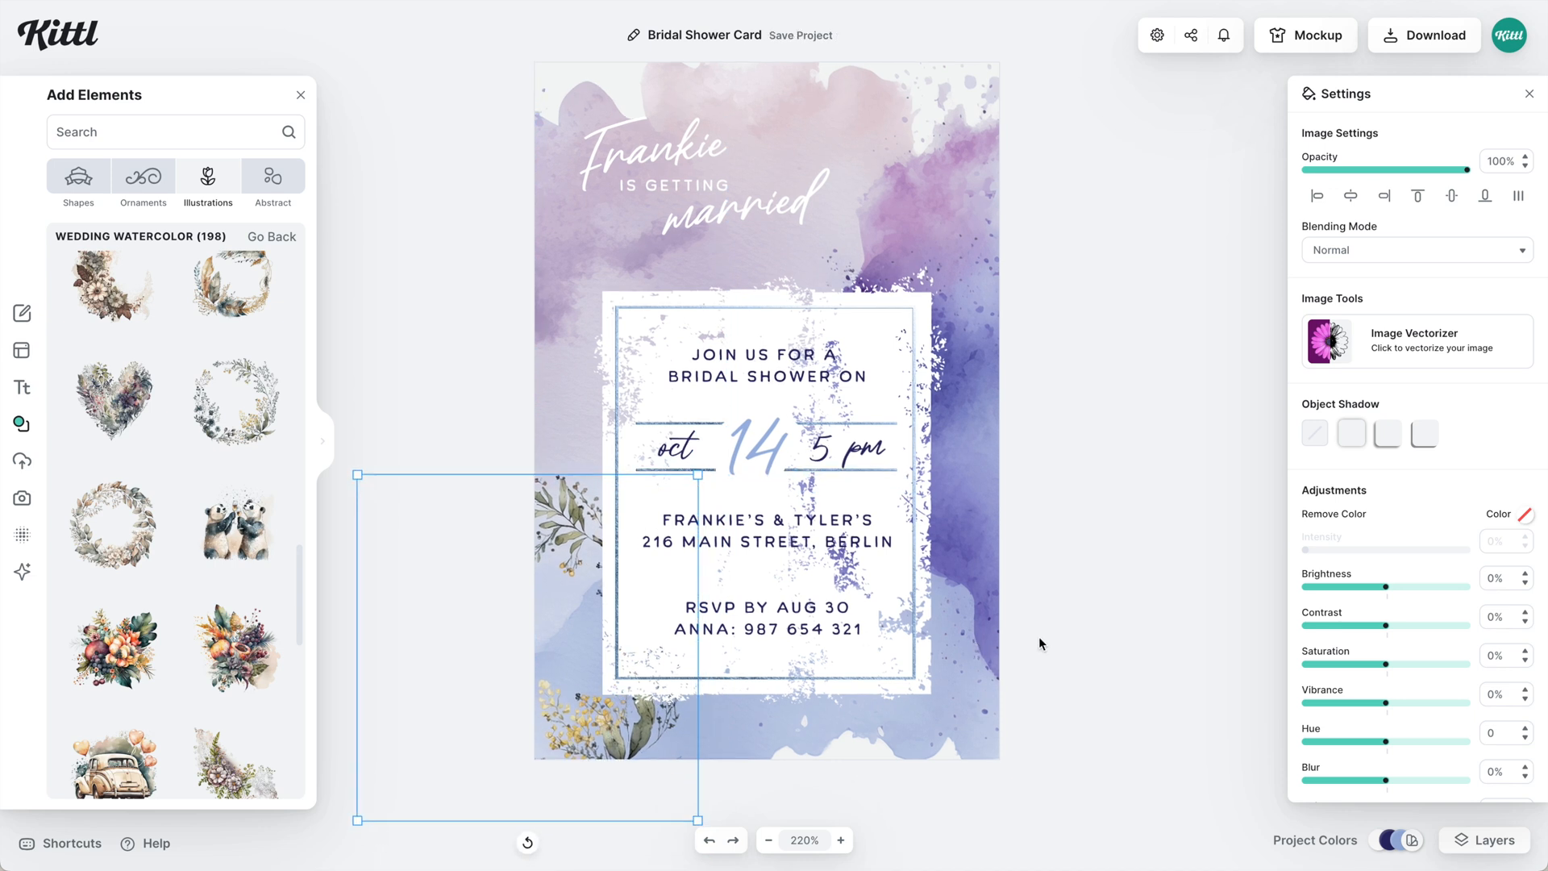
- Turn the wreath white by setting its brightness to 100%, saturation to -100% and contrast to -100%
drag(1061, 633, 1105, 603)
click(605, 740)
drag(1401, 588, 1518, 593)
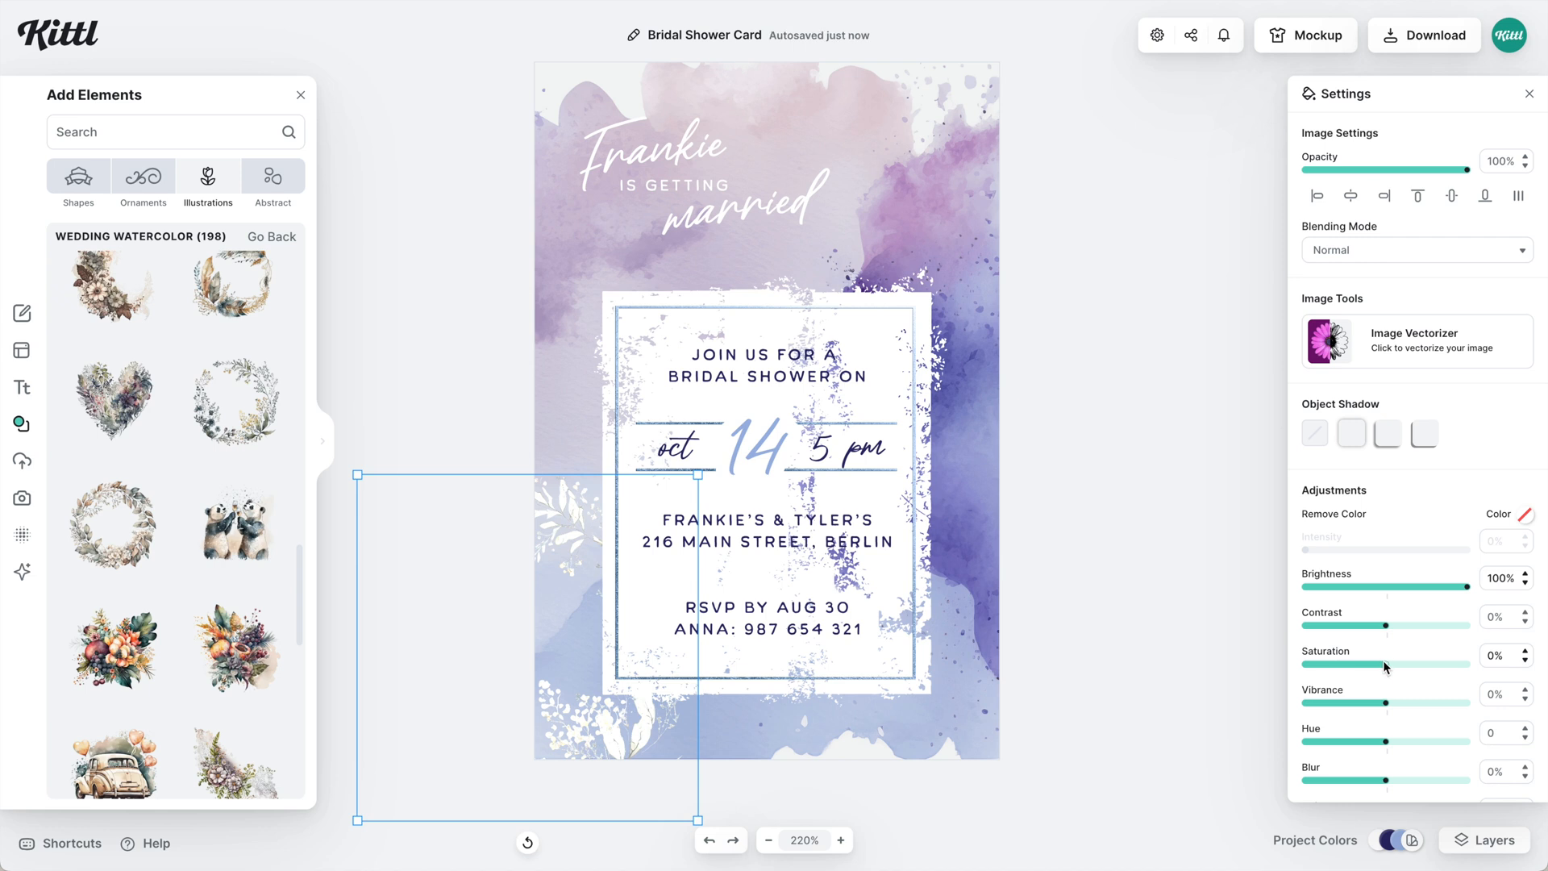
drag(1385, 667, 1302, 667)
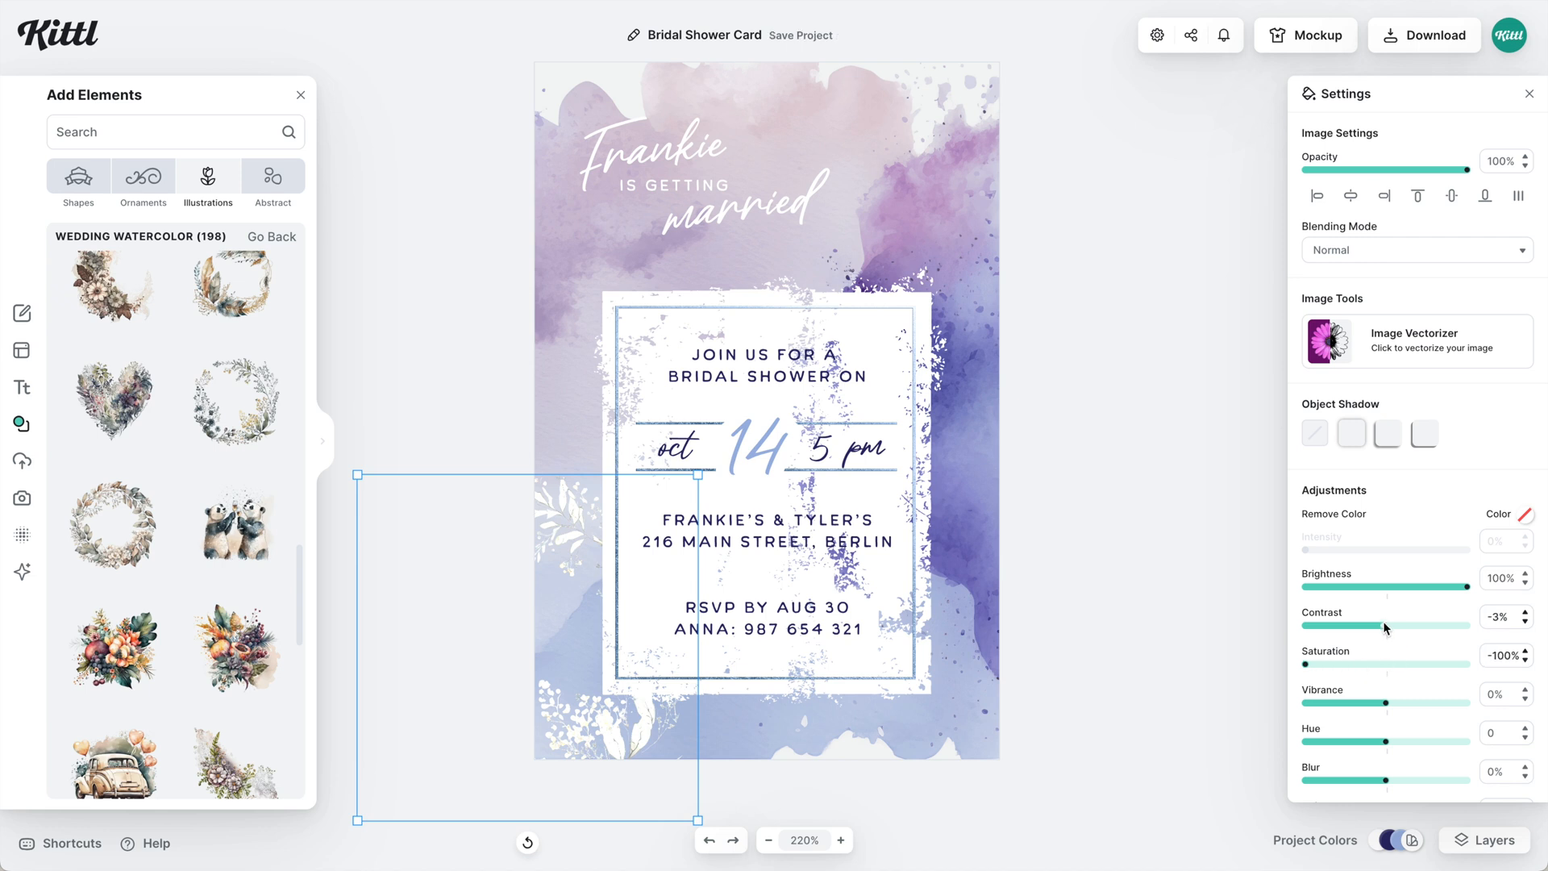
drag(1385, 625, 1044, 740)
- Rotate the wreath at the lower-left corner and place a rotated copy over the card's upper-right corner
drag(527, 842, 356, 758)
drag(546, 736, 1024, 181)
scroll(1024, 288, up, 1)
drag(826, 214, 855, 236)
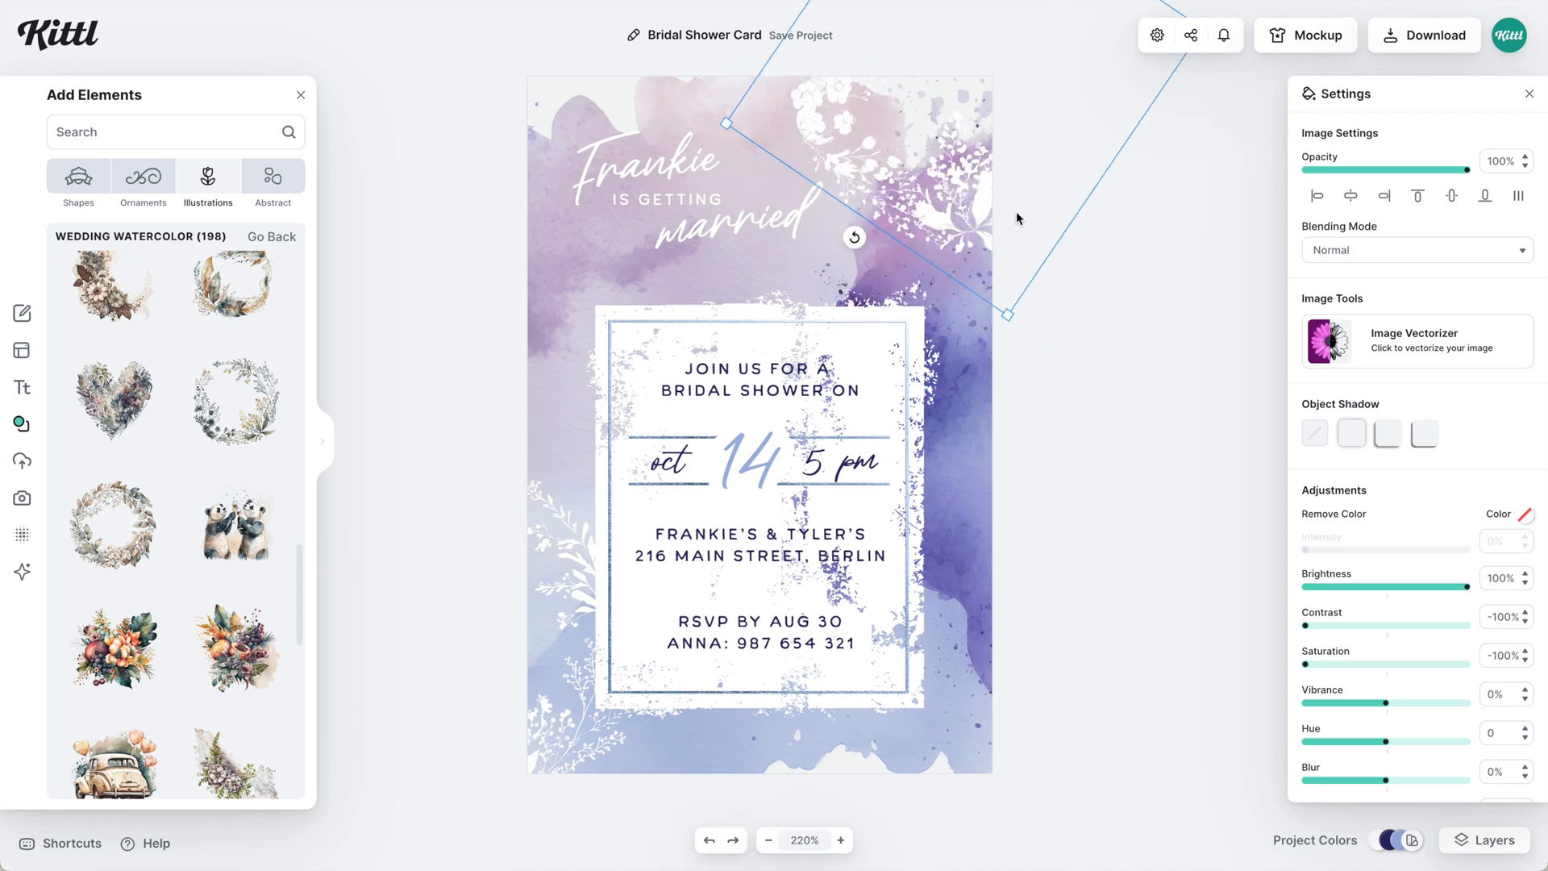
drag(1016, 211, 1041, 190)
- Add the hollow gold paint splash with a faded, pale side from the Golden Raw Paint abstract elements
click(263, 192)
scroll(158, 612, down, 10)
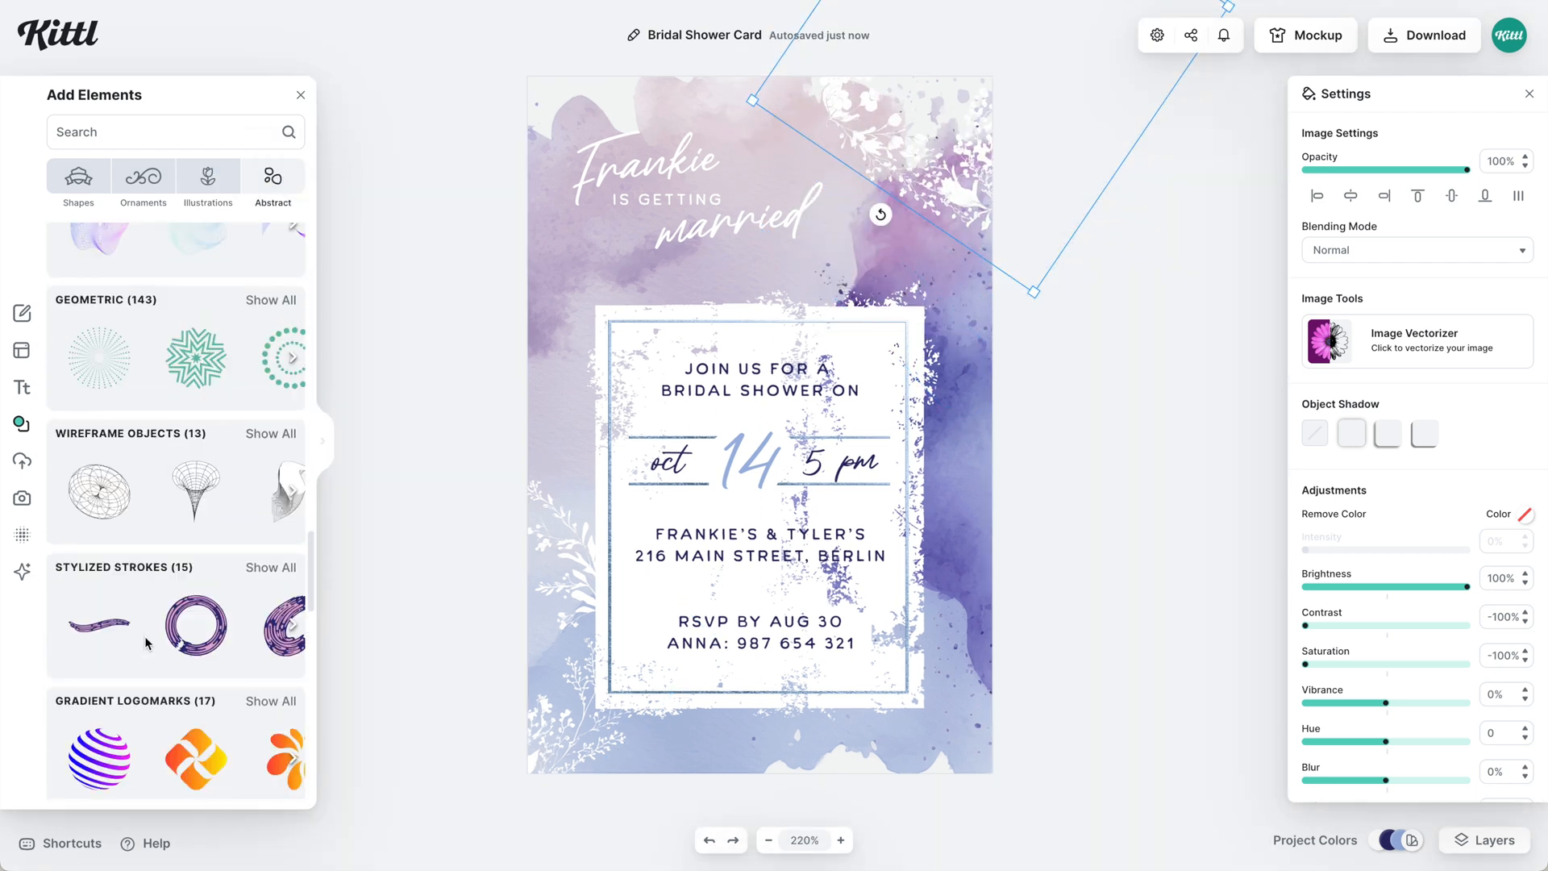
click(290, 538)
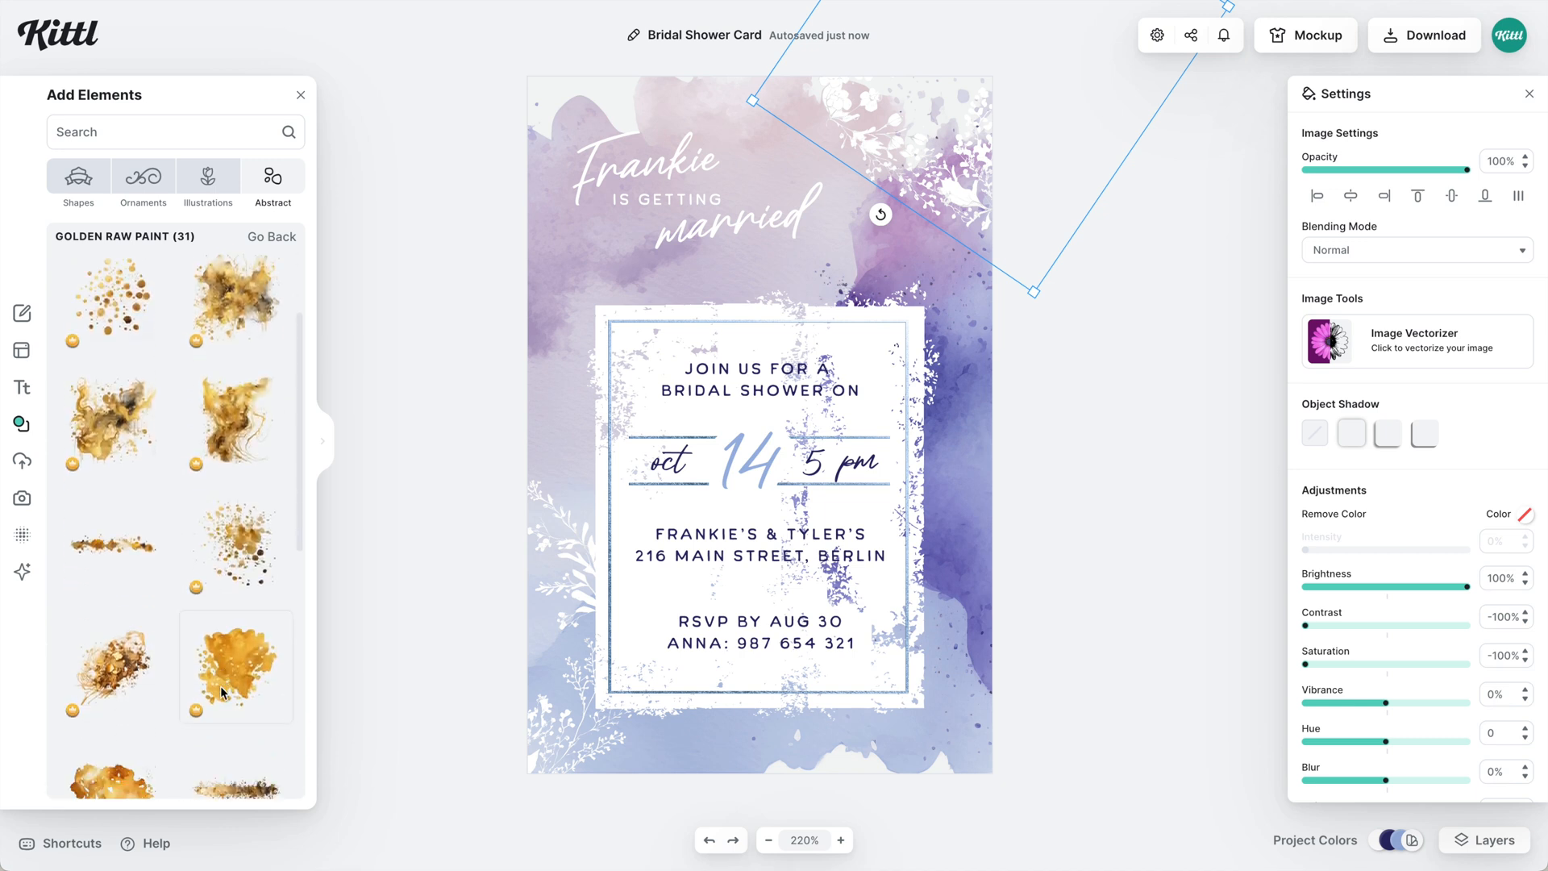
scroll(222, 689, down, 5)
scroll(220, 686, down, 3)
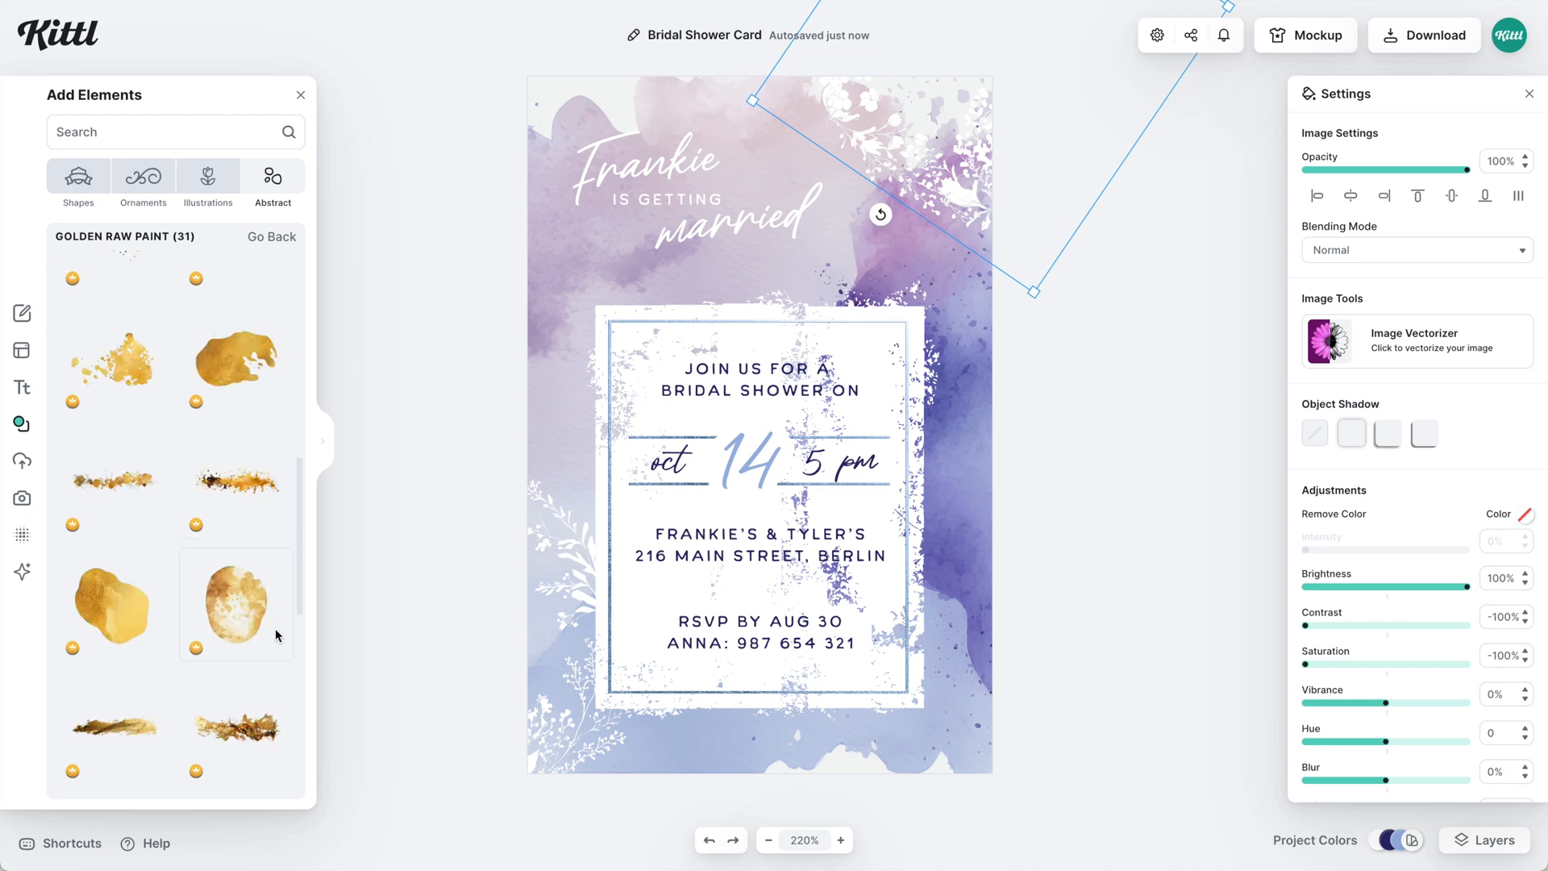
scroll(214, 656, down, 5)
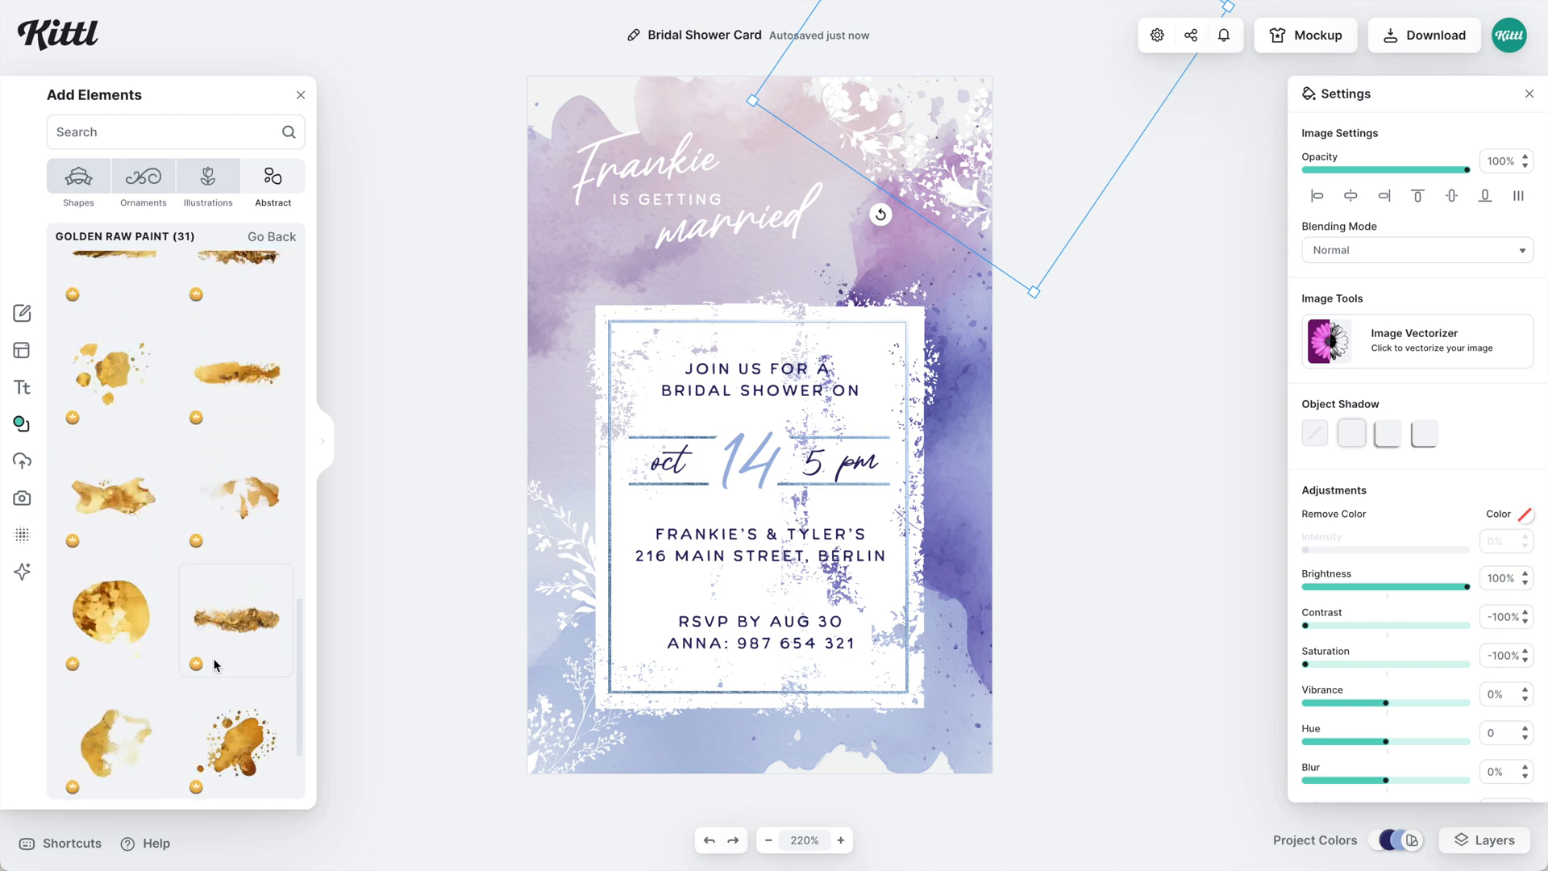
scroll(216, 666, down, 2)
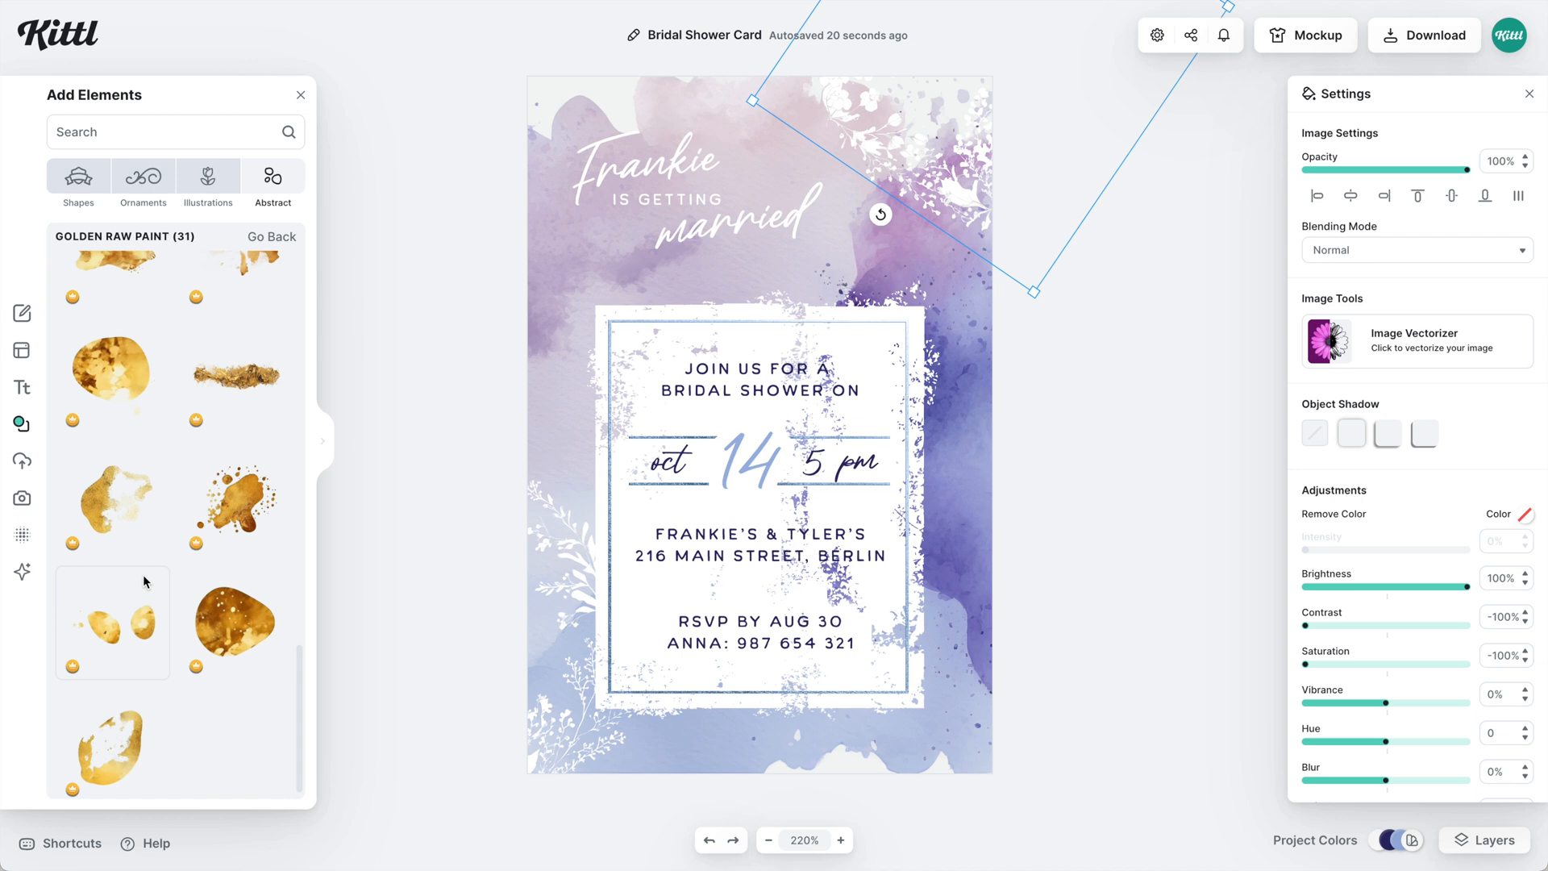
click(124, 506)
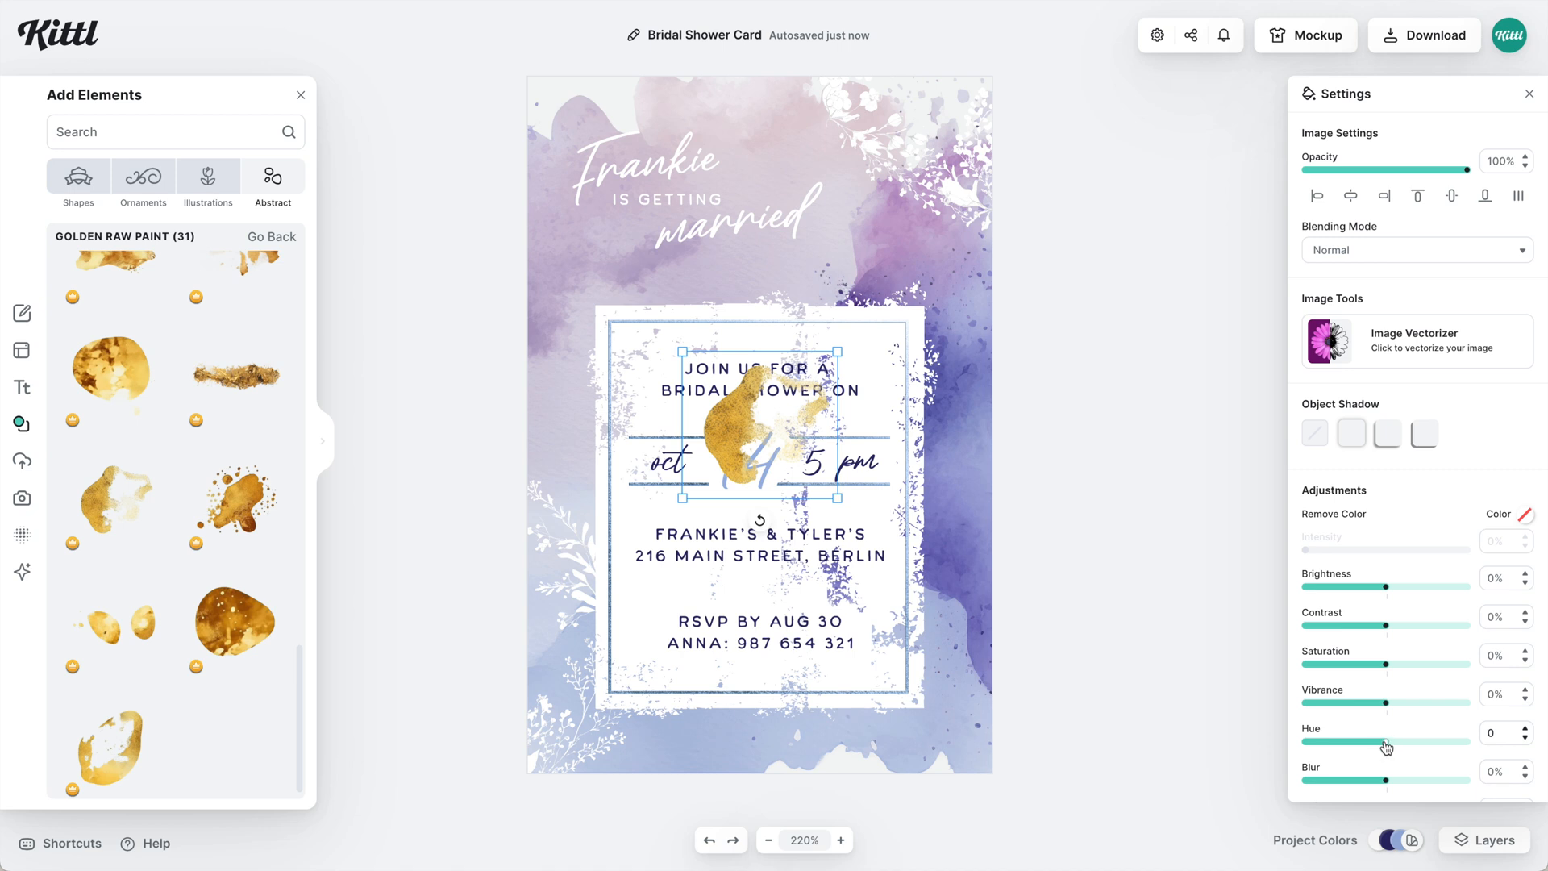
- Recolor the paint splash with hue -92 and reduced saturation, enlarge it and place it at the card's left edge behind the panel
mouse_move(1386, 743)
mouse_down()
mouse_move(1300, 742)
mouse_move(1313, 746)
mouse_up()
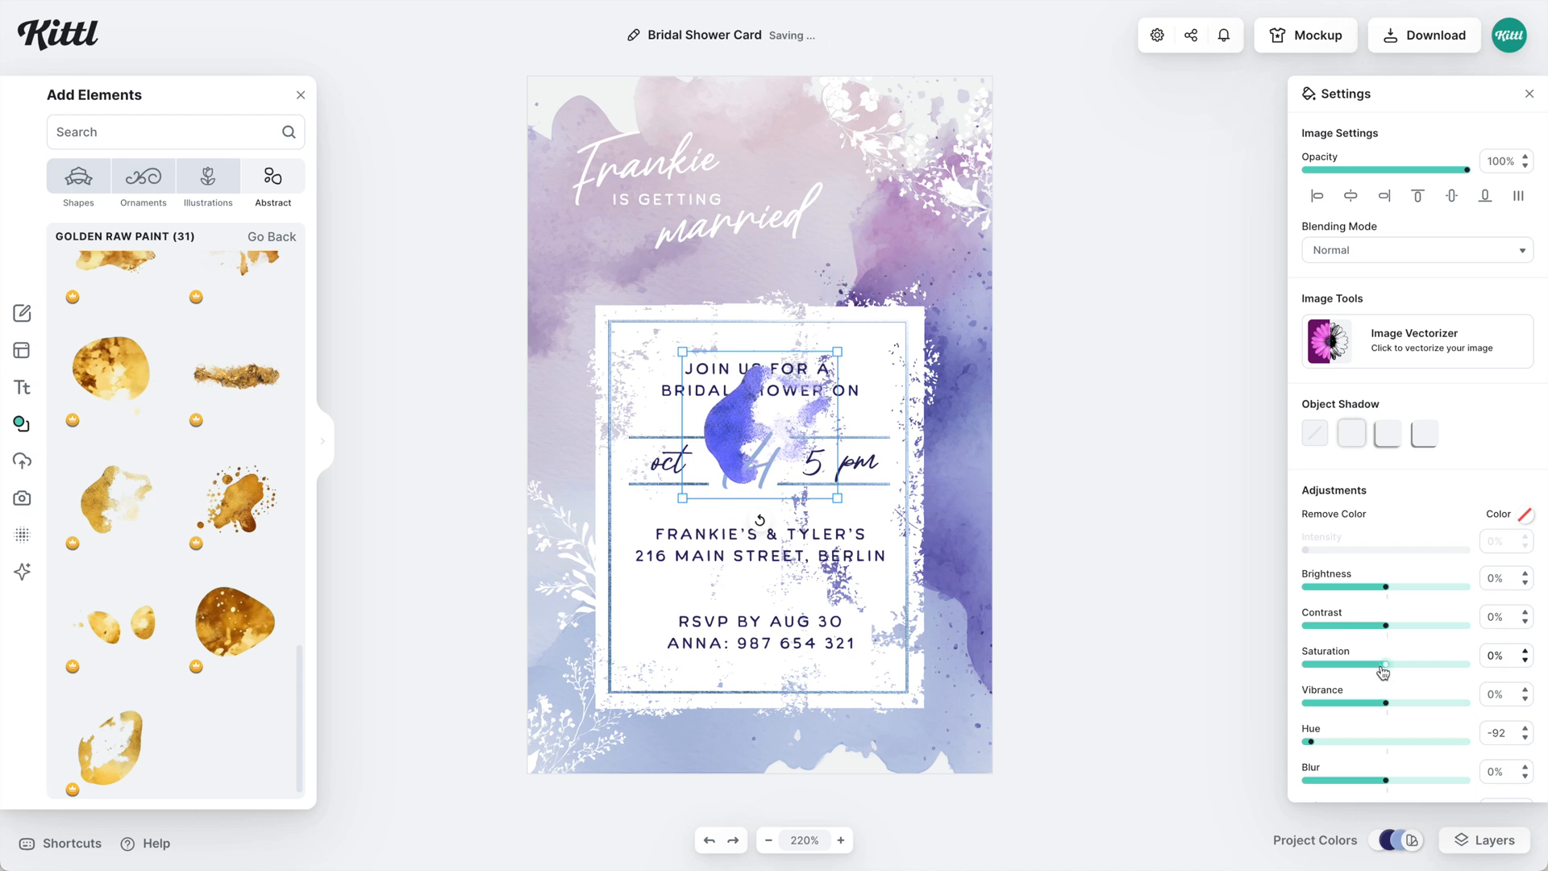
drag(1384, 664, 1365, 664)
mouse_move(735, 430)
mouse_down()
mouse_move(548, 404)
mouse_move(501, 360)
mouse_move(554, 382)
mouse_move(563, 324)
mouse_up()
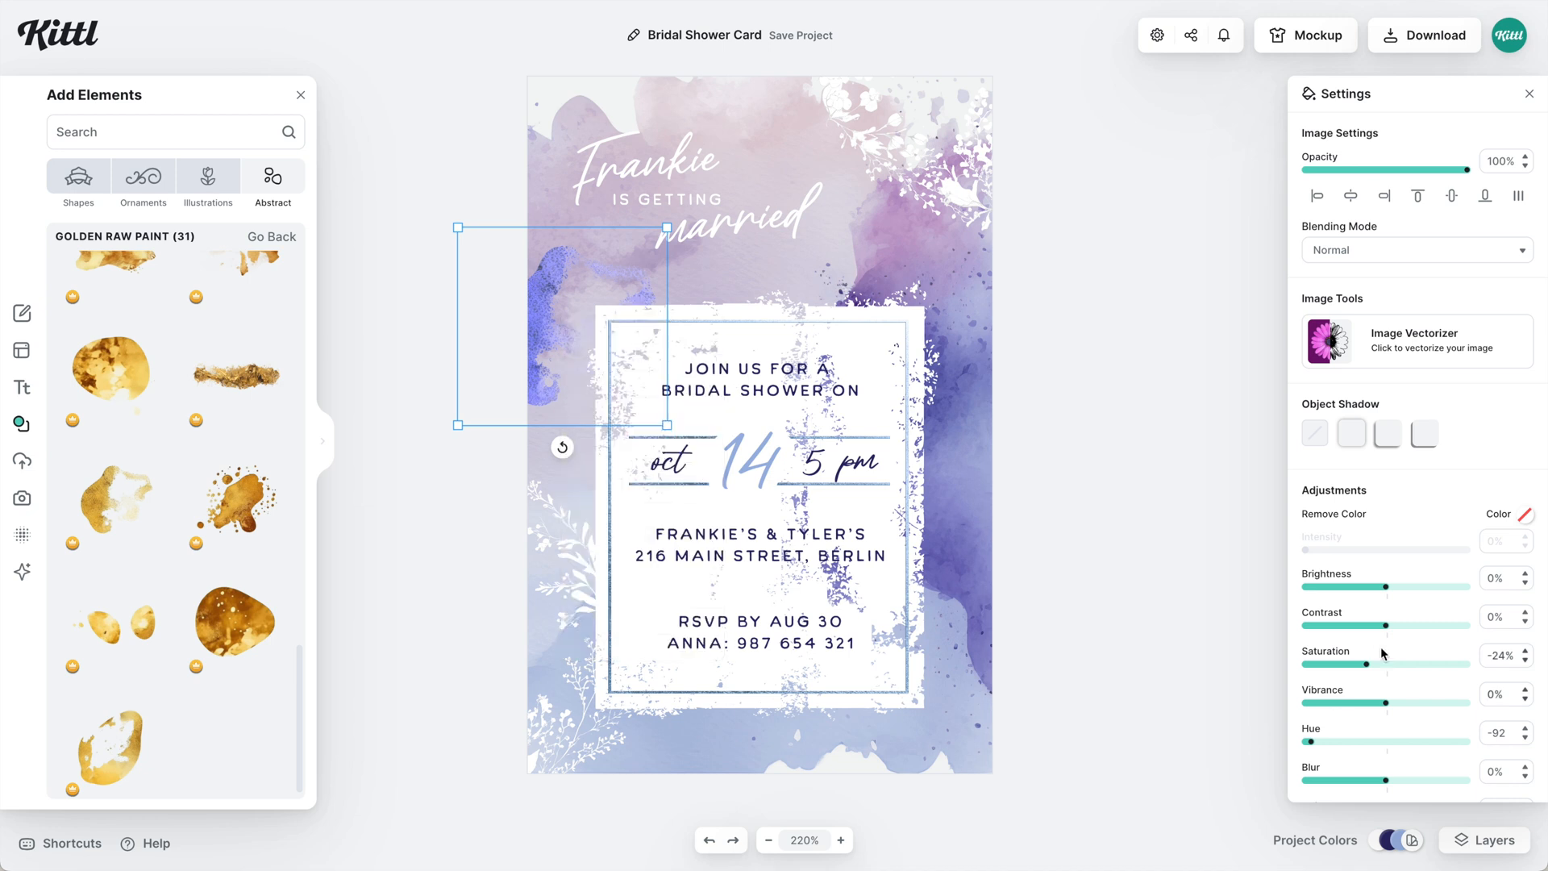
drag(1366, 664, 1343, 664)
- Duplicate the paint splash to the card's right edge, set the copy's saturation to -34%, rotate it and move it lower beside the panel
alt+drag(557, 325, 951, 422)
drag(957, 542, 1077, 433)
click(1359, 665)
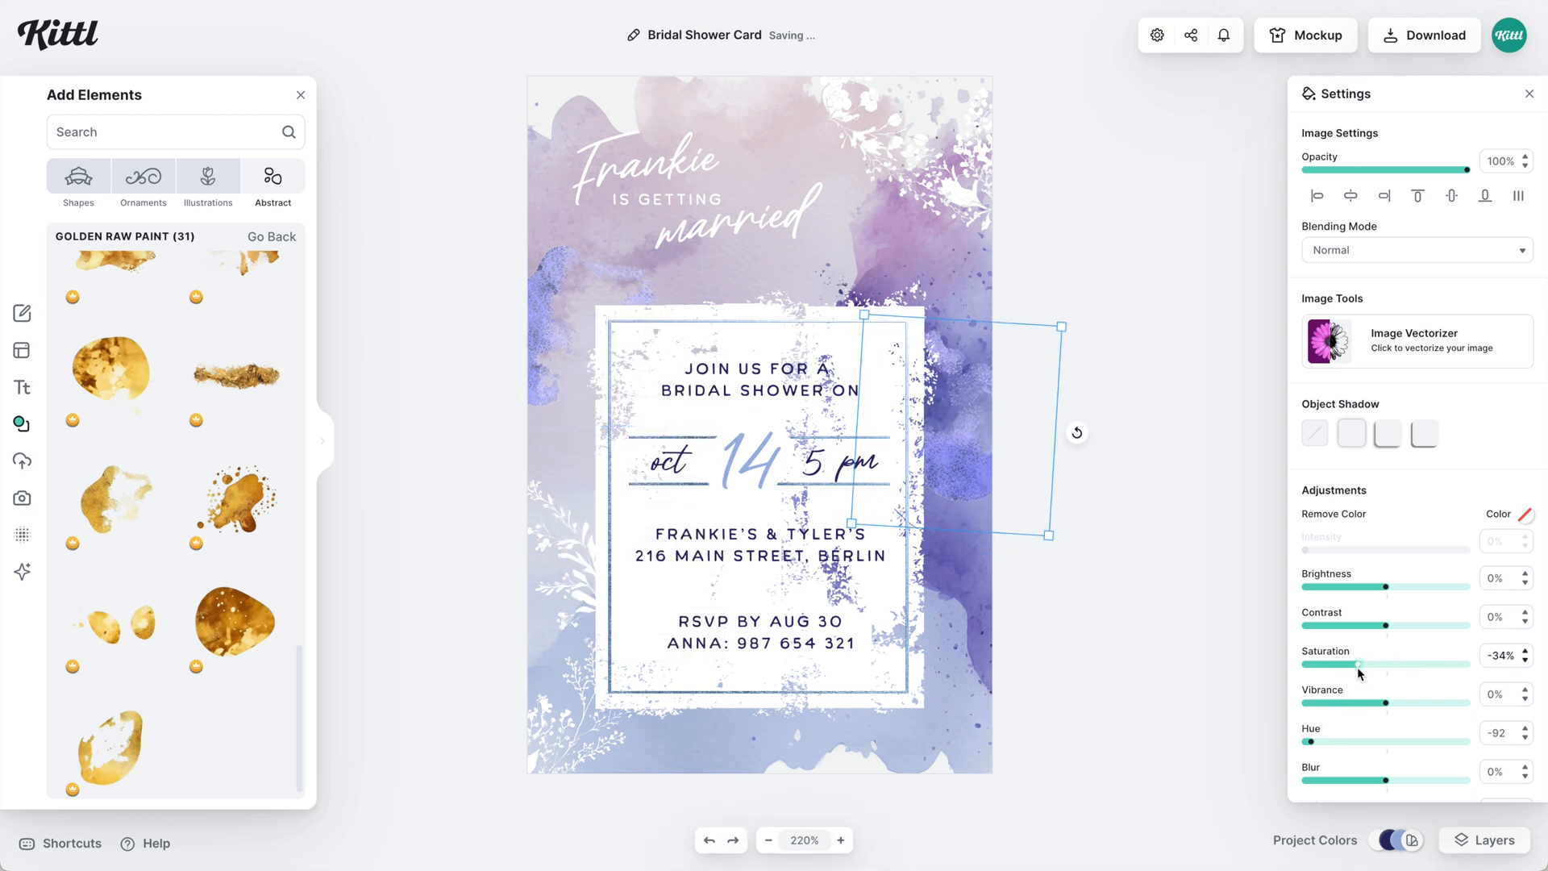
drag(962, 451, 951, 589)
drag(1070, 571, 899, 446)
drag(1079, 613, 1116, 638)
click(1136, 691)
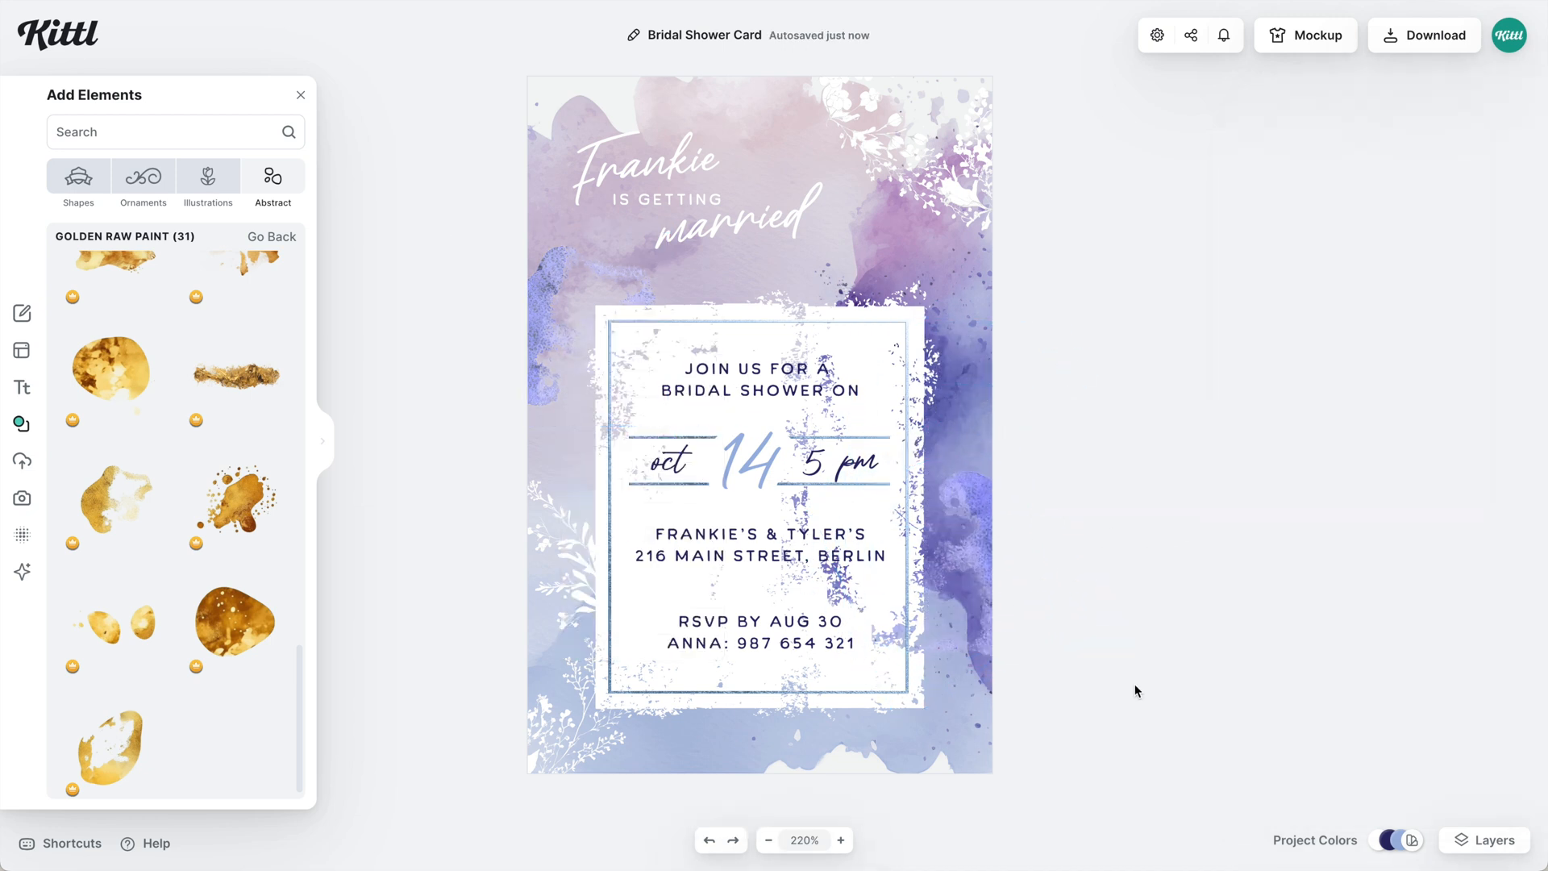
- Try the first two paper textures on the card and replace them with the soft, cloudy paper texture with darker edges
click(22, 535)
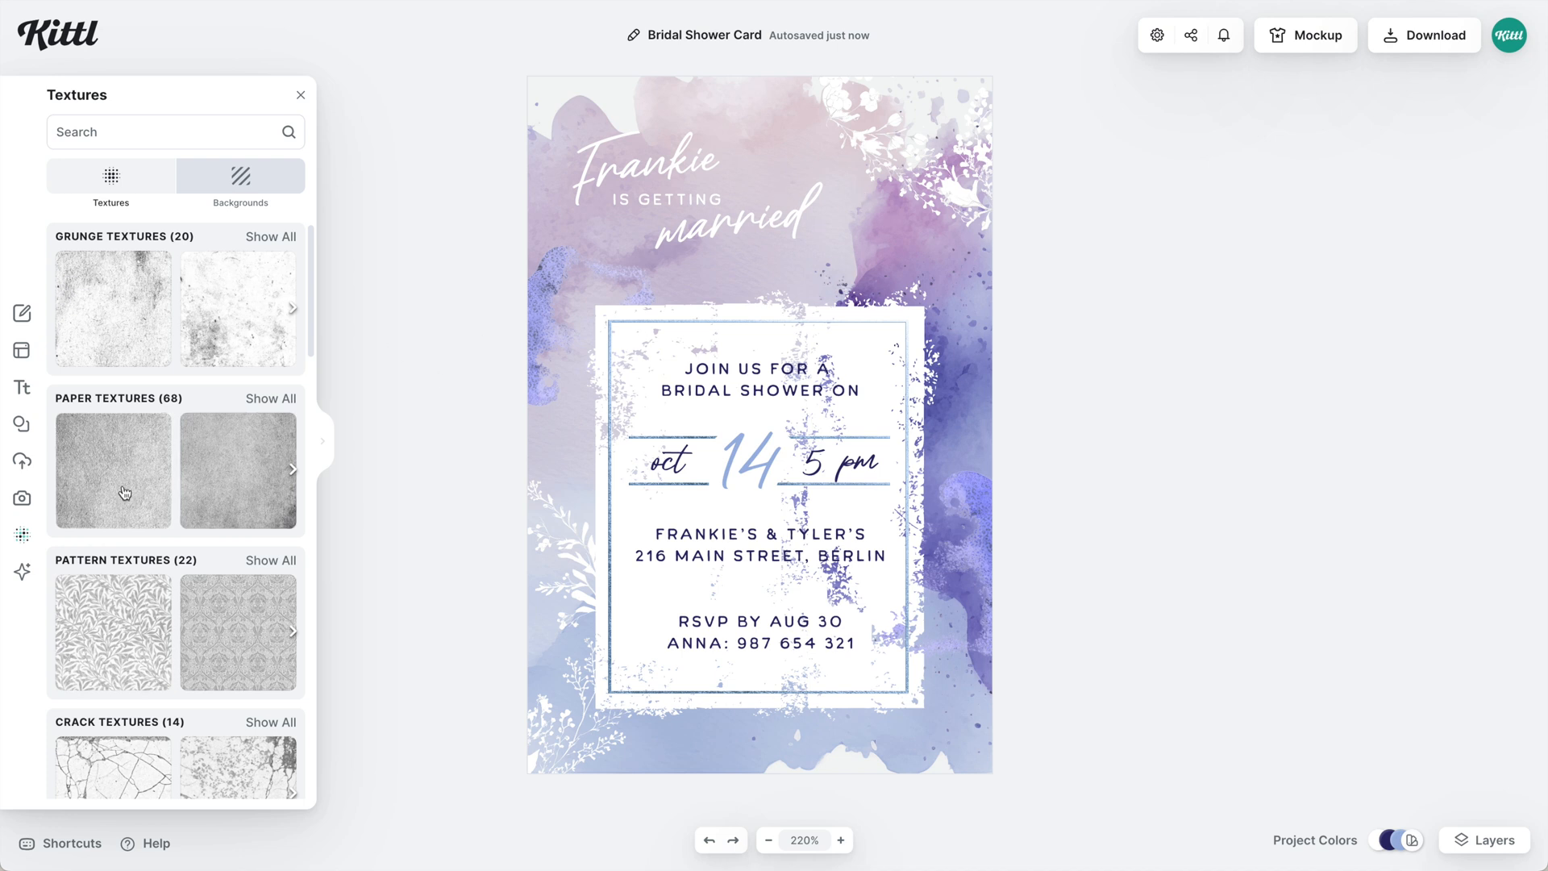
click(145, 512)
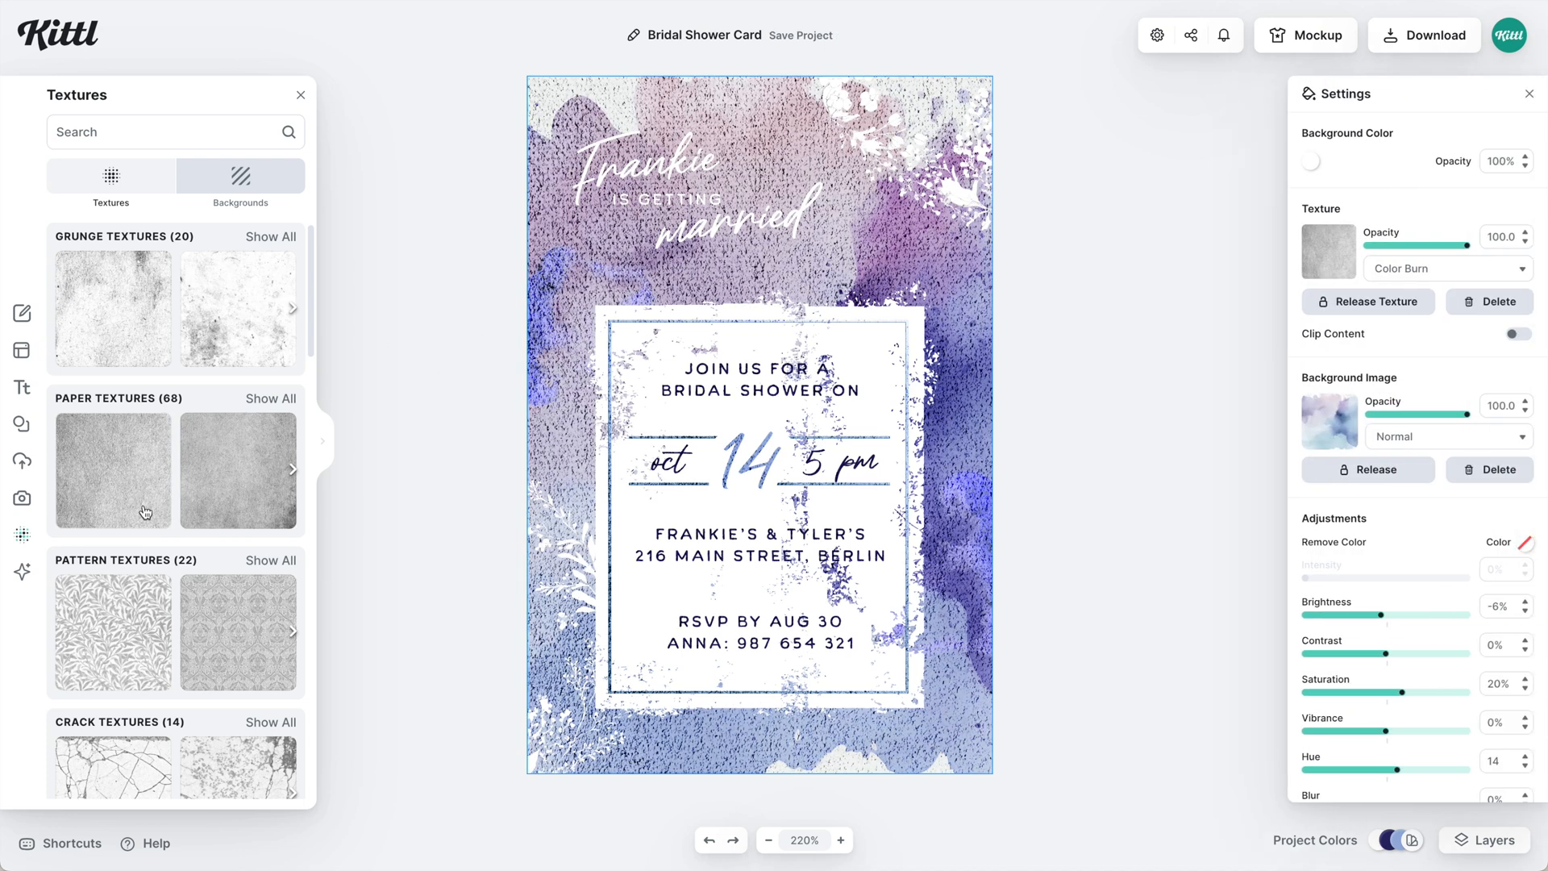
click(236, 520)
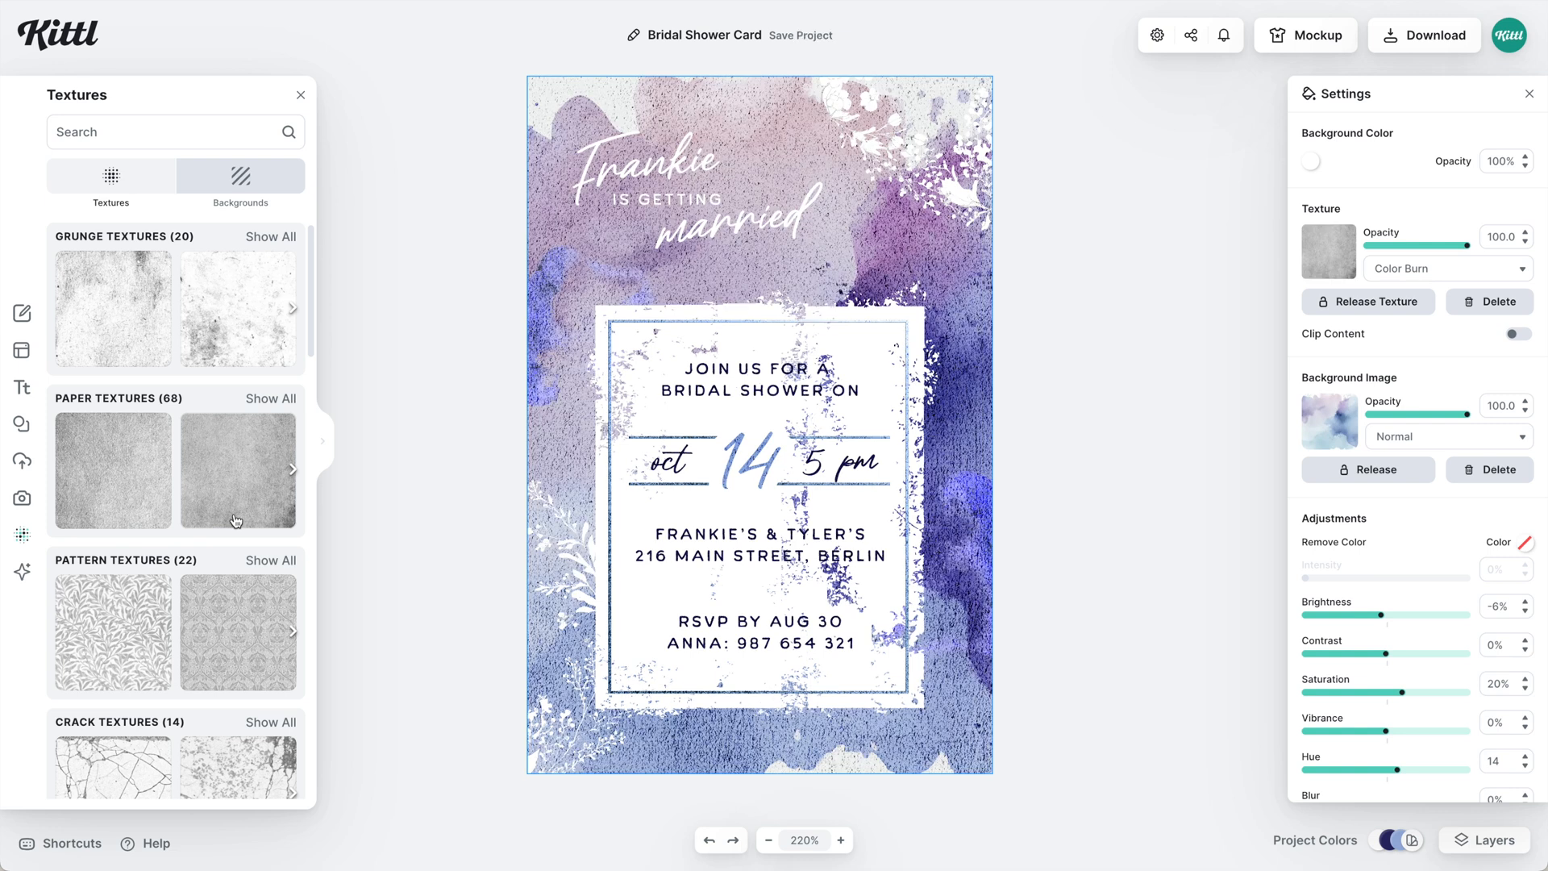
scroll(236, 520, right, 5)
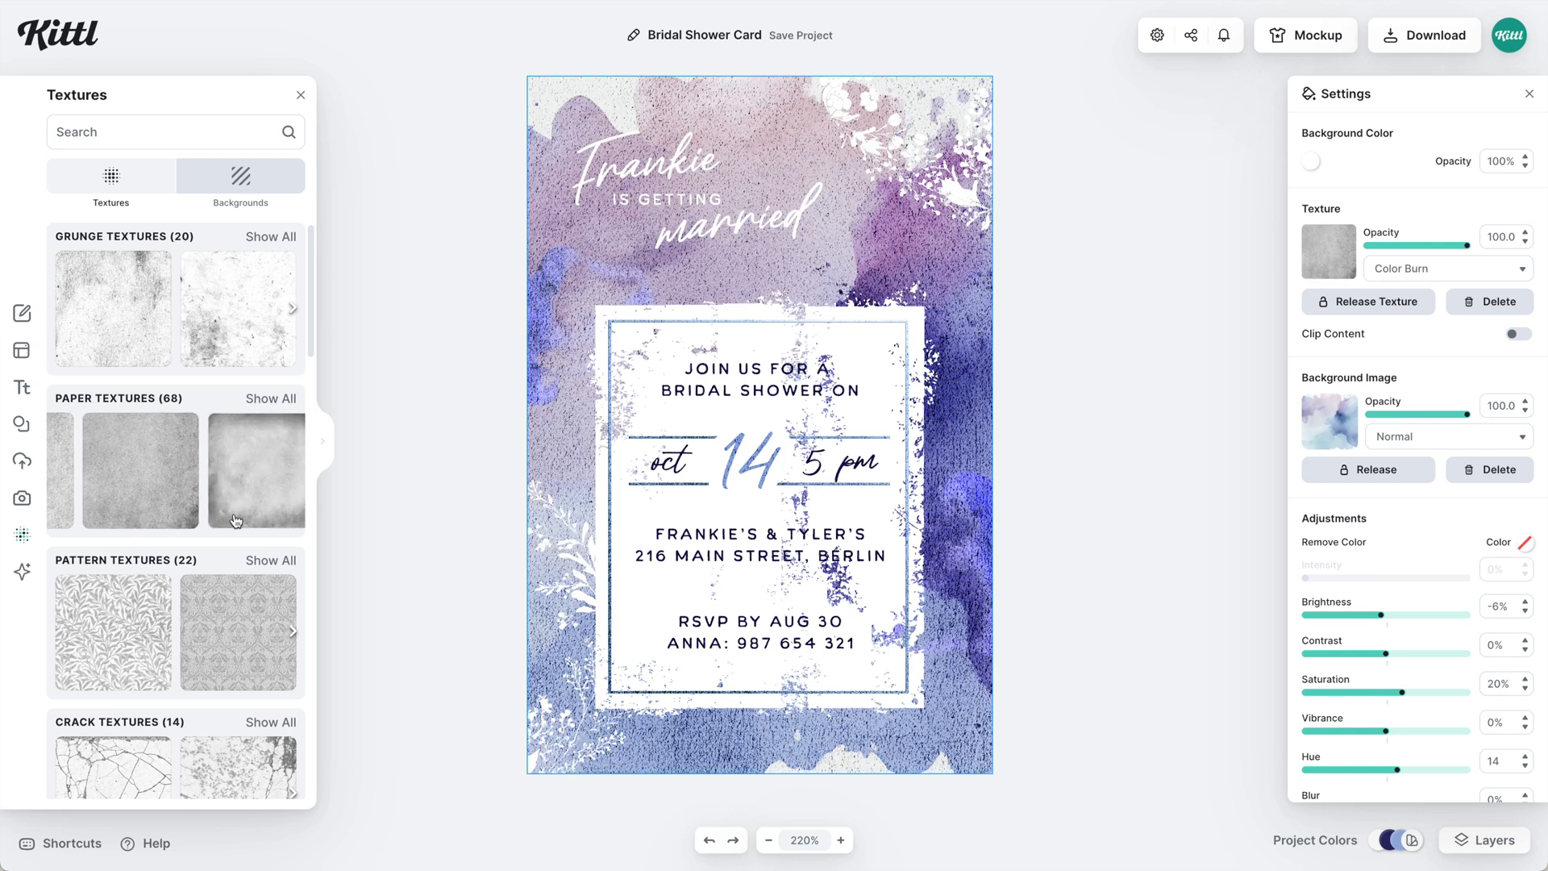
click(246, 508)
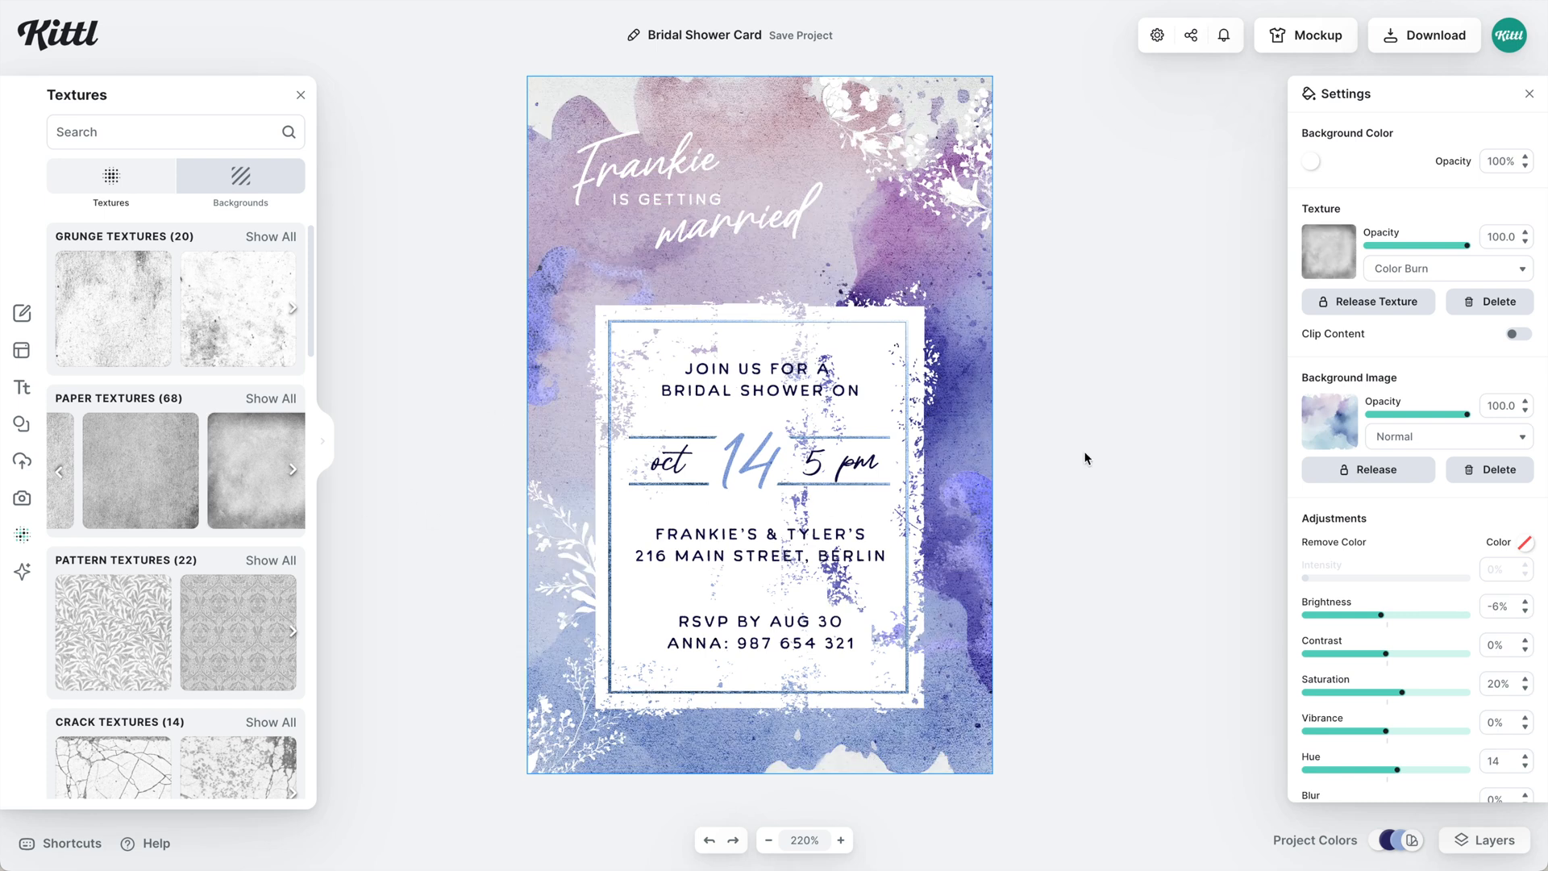
- Lower the paper texture's opacity to 60
drag(1459, 243, 1428, 250)
double_click(1508, 242)
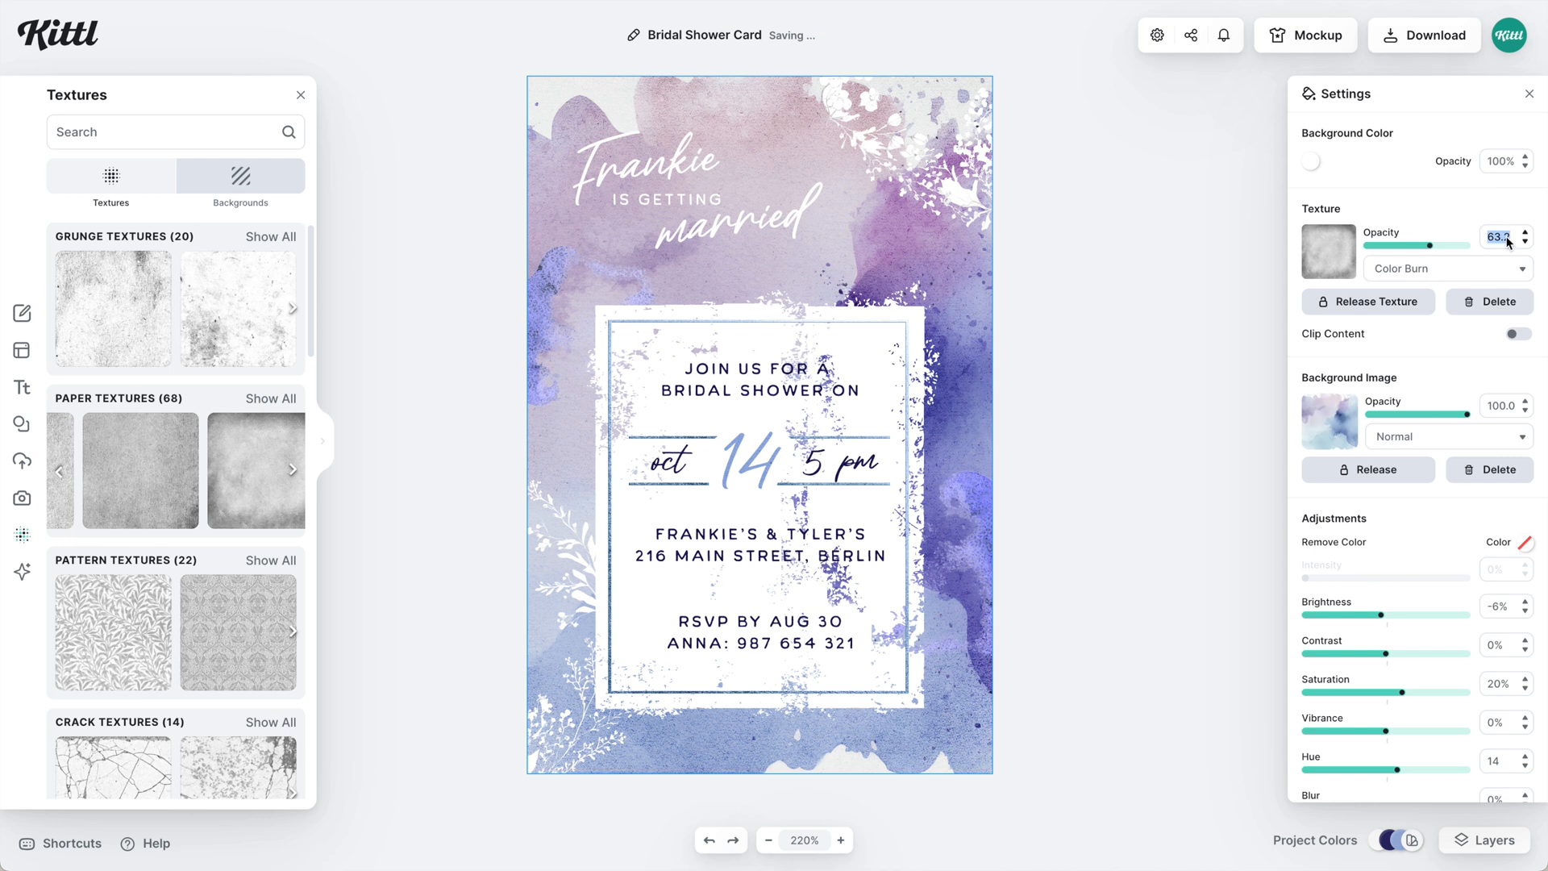
text(60)
key(Return)
- Open the download options and set the export resolution to 300 DPI
click(1409, 41)
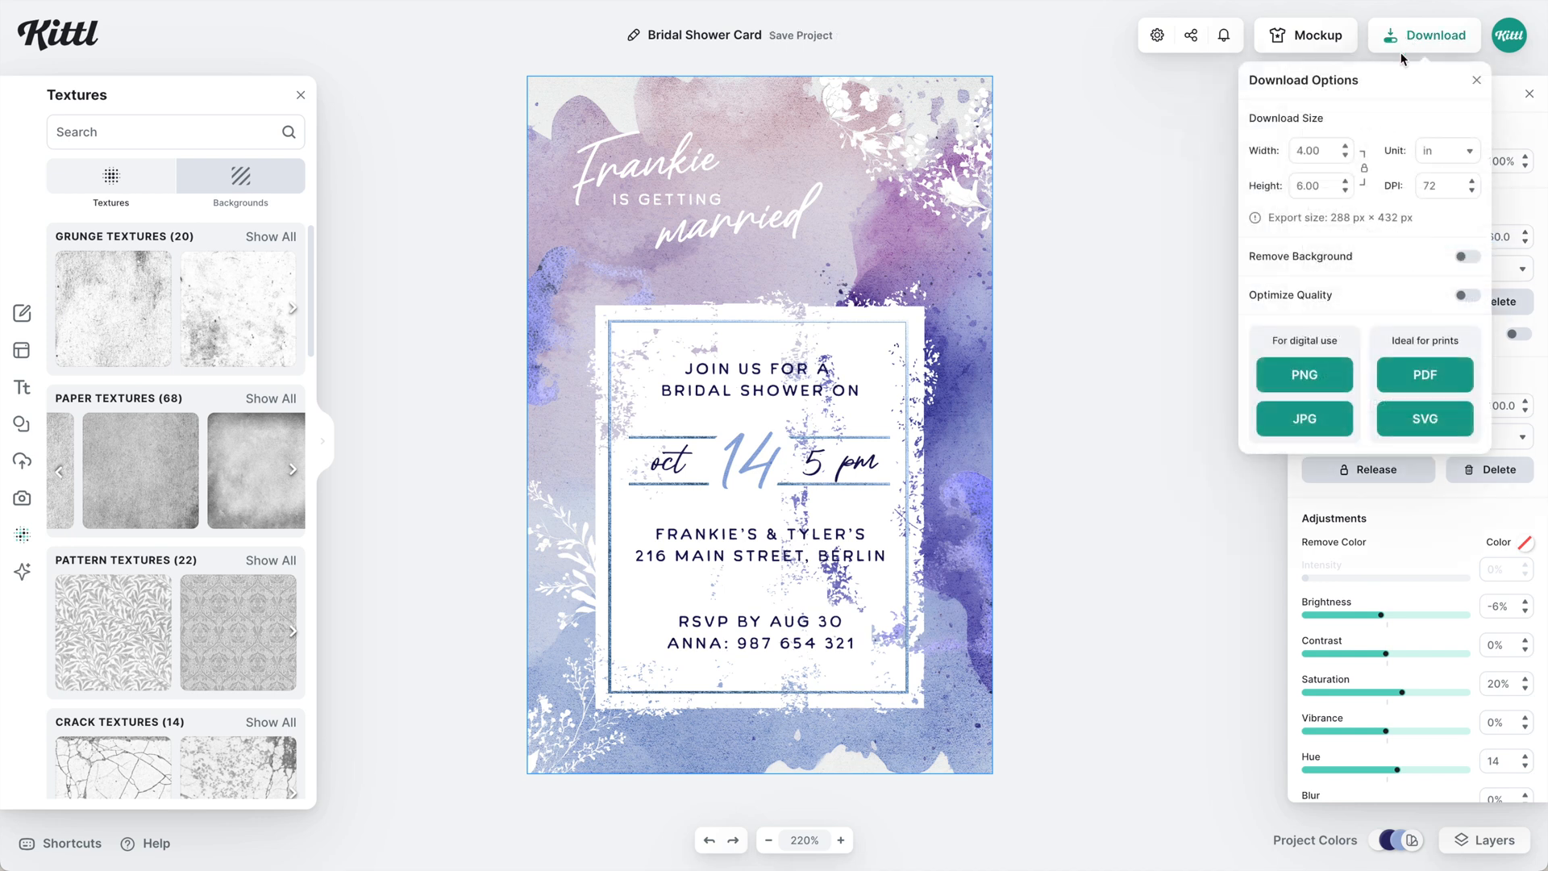
double_click(1444, 188)
text(300)
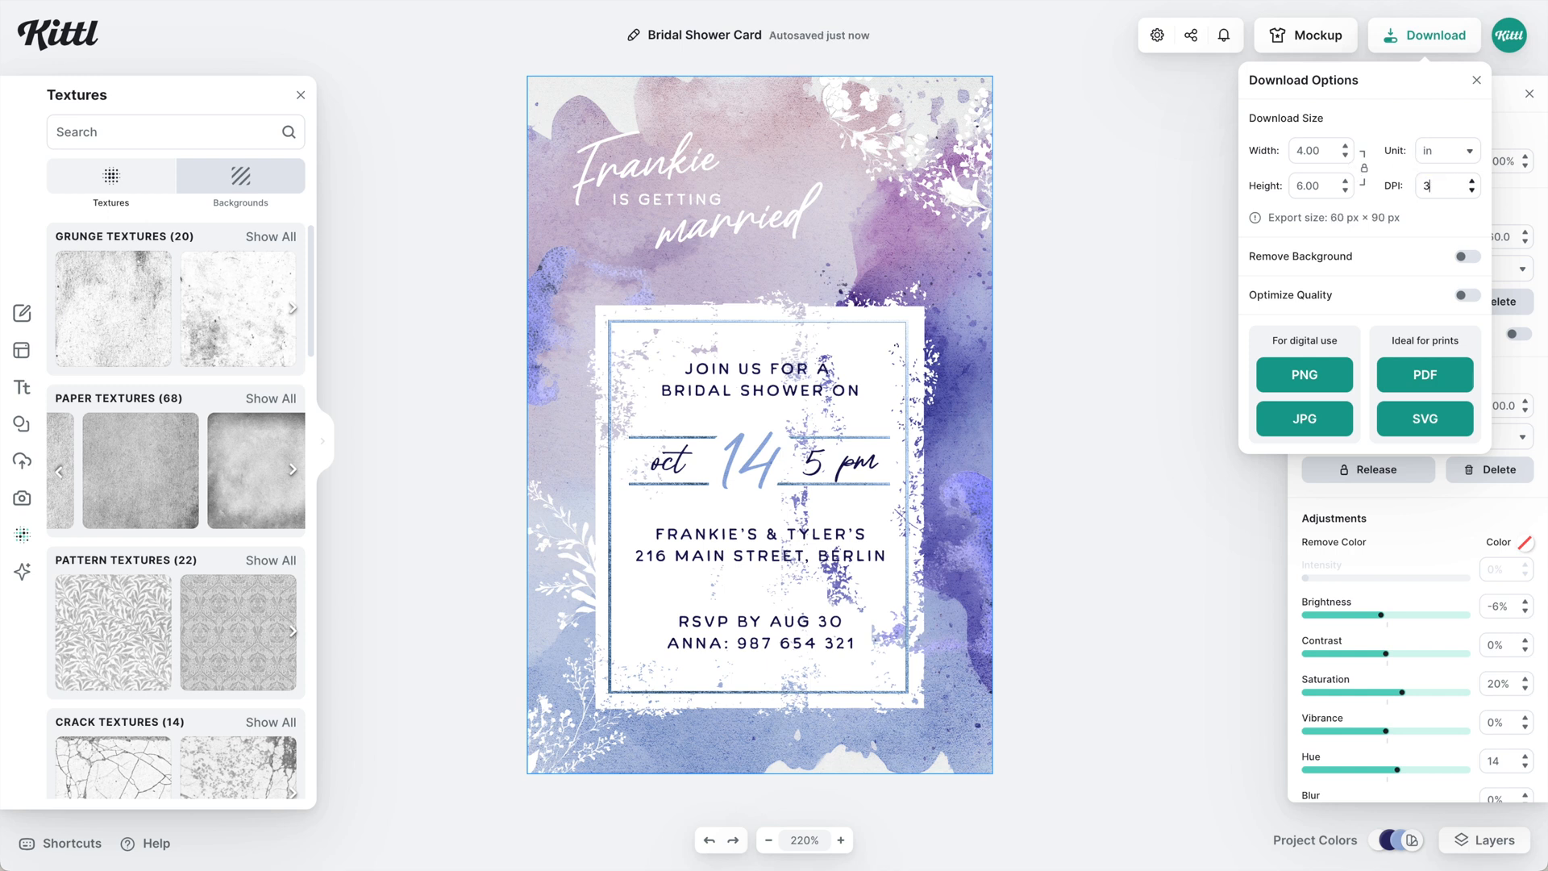